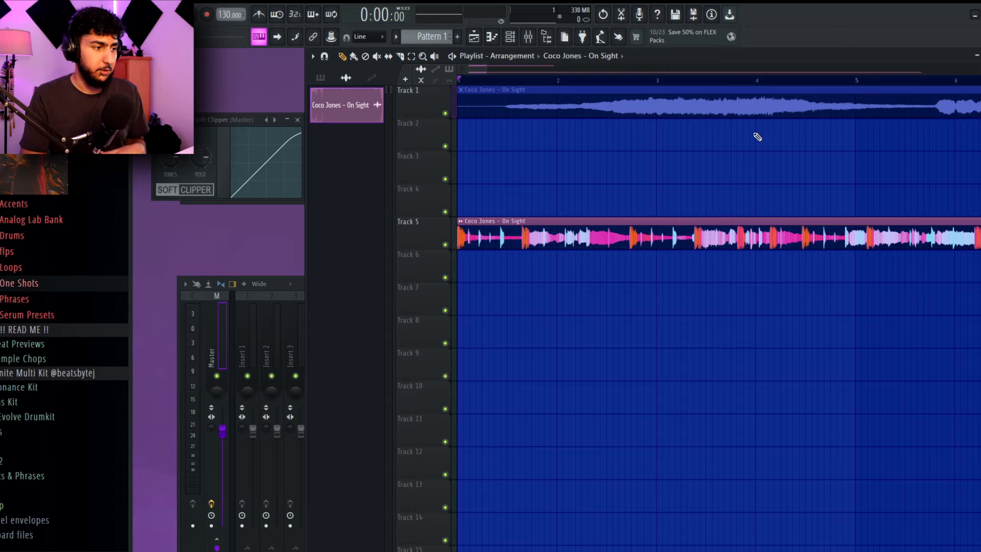
# - Start the song and open the tempo tapper, then return playback to the beginning with the tapper ready
pyautogui.press('space')
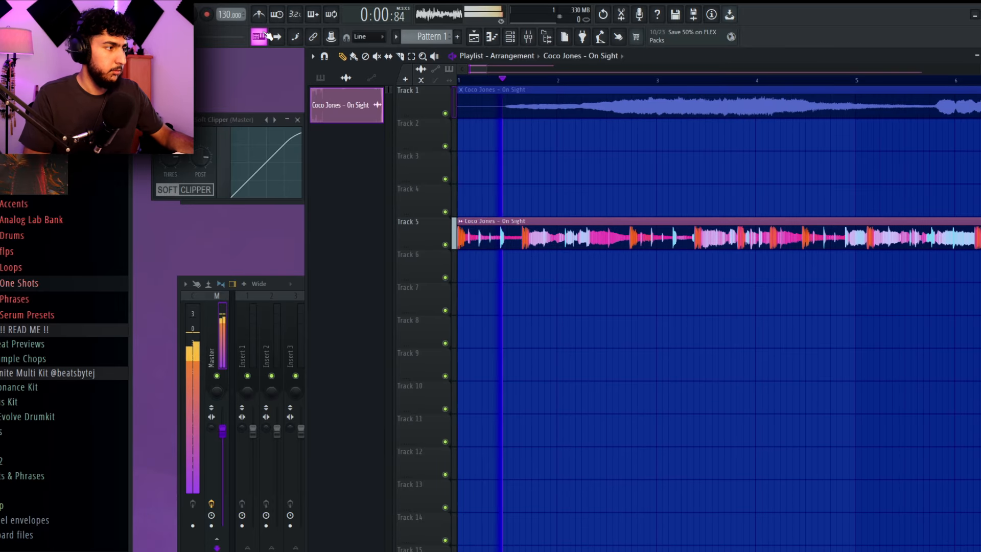
pyautogui.rightClick(229, 16)
pyautogui.click(330, 25)
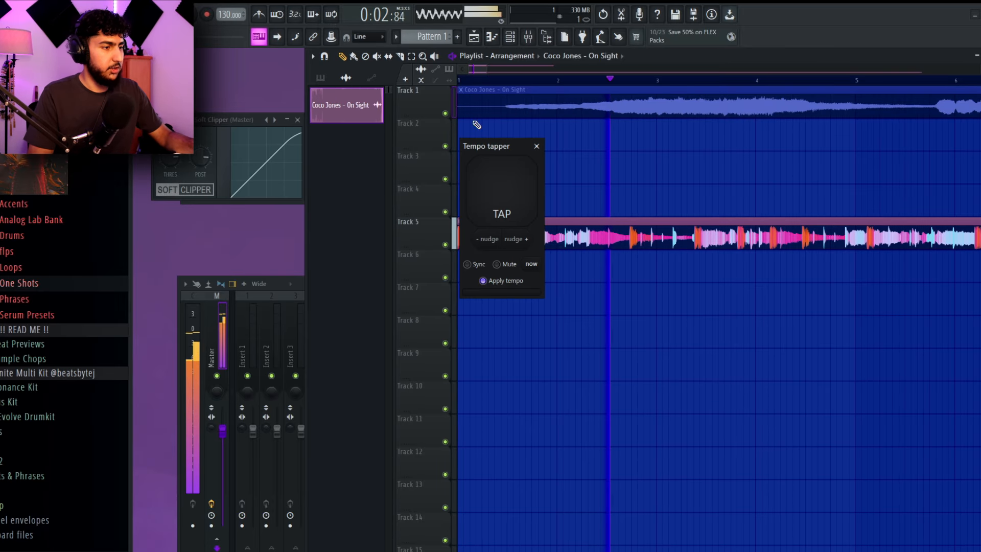
pyautogui.moveTo(502, 153); pyautogui.dragTo(465, 153)
pyautogui.click(496, 151)
pyautogui.press('space')
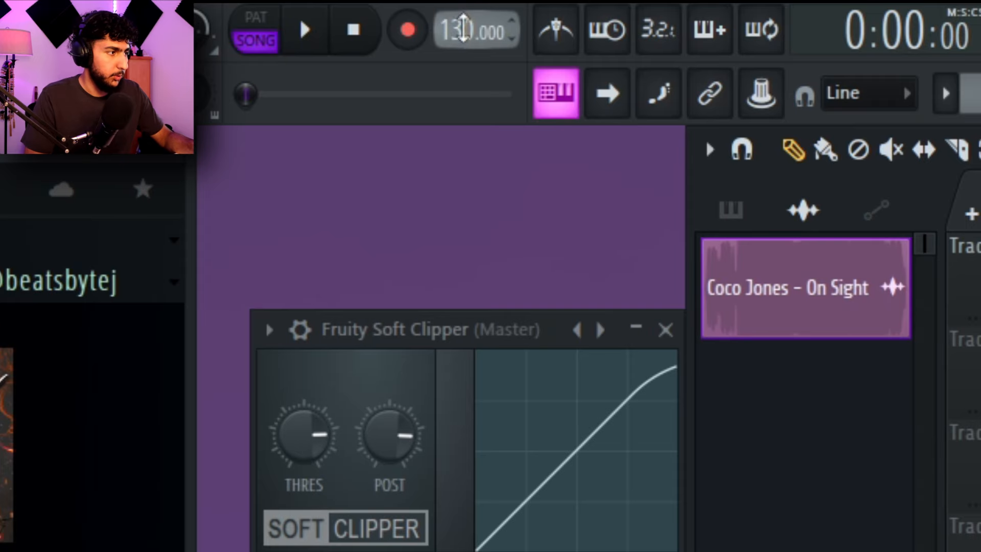
pyautogui.rightClick(228, 15)
pyautogui.click(761, 50)
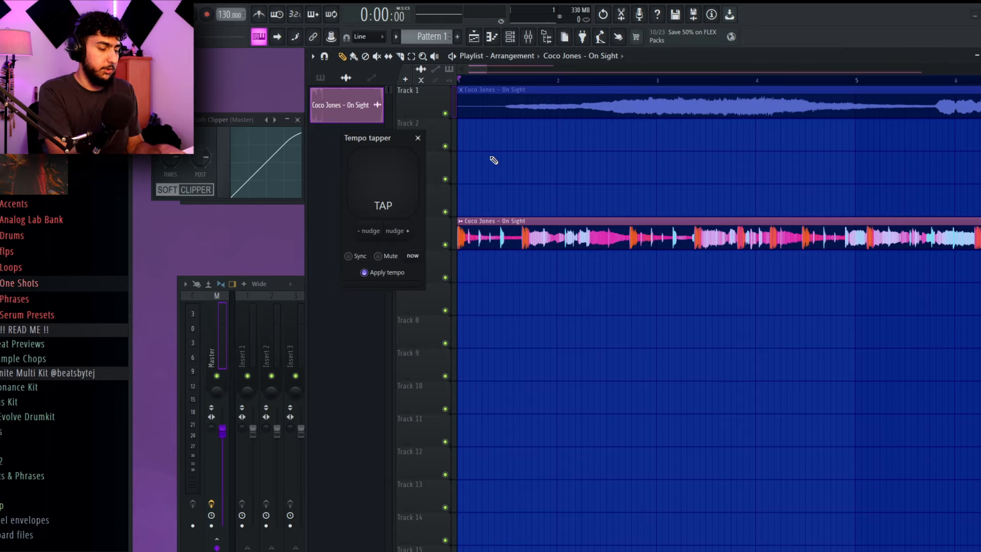
# - Play the song and tap along to its beat in the tempo tapper to apply the tapped project tempo
pyautogui.press('space')
pyautogui.press('t')
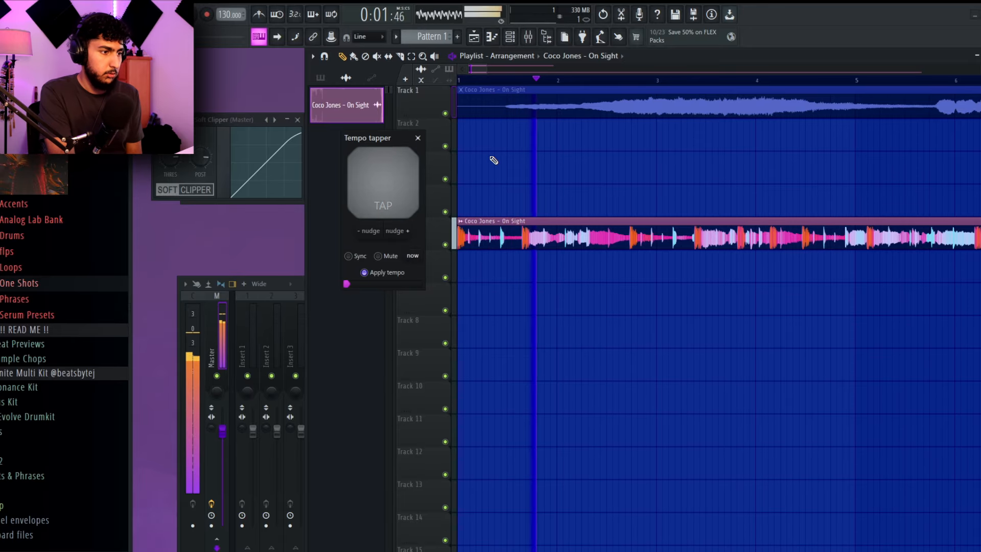
pyautogui.press('t')
pyautogui.press('t')
pyautogui.press('t')
pyautogui.press('t')
pyautogui.press('t')
pyautogui.press('t')
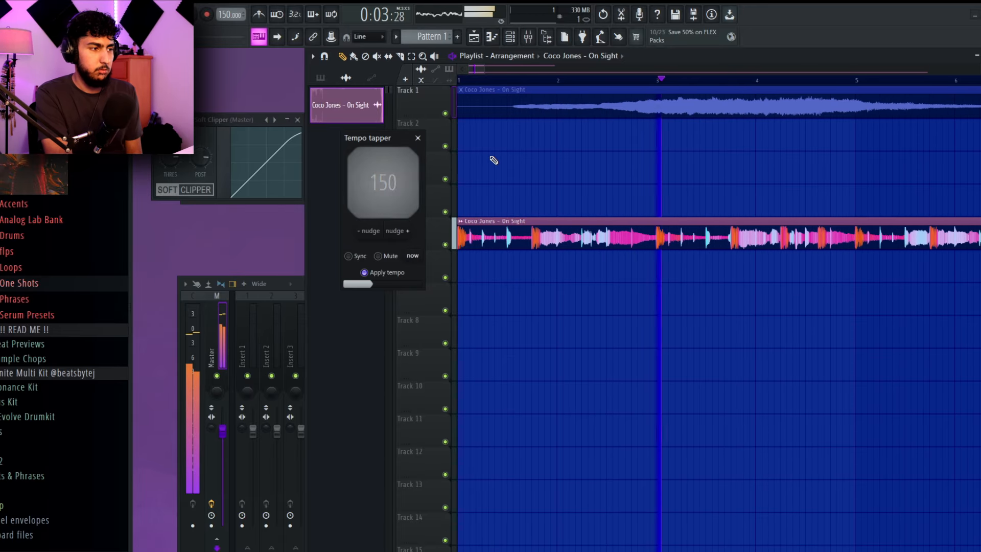
pyautogui.press('t')
pyautogui.press('t')
pyautogui.press('t')
pyautogui.press('t')
pyautogui.press('t')
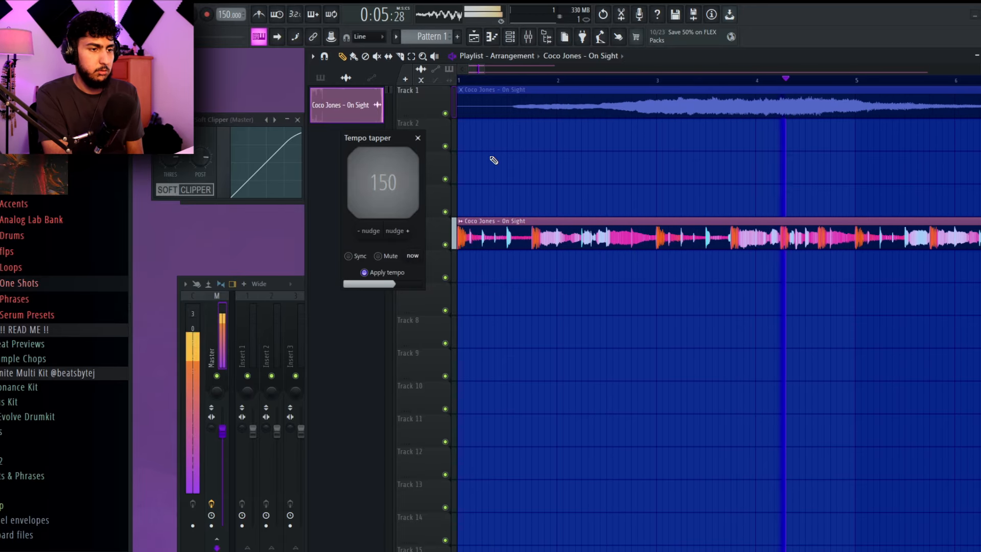
pyautogui.press('t')
pyautogui.press('t')
pyautogui.press('t')
pyautogui.press('t')
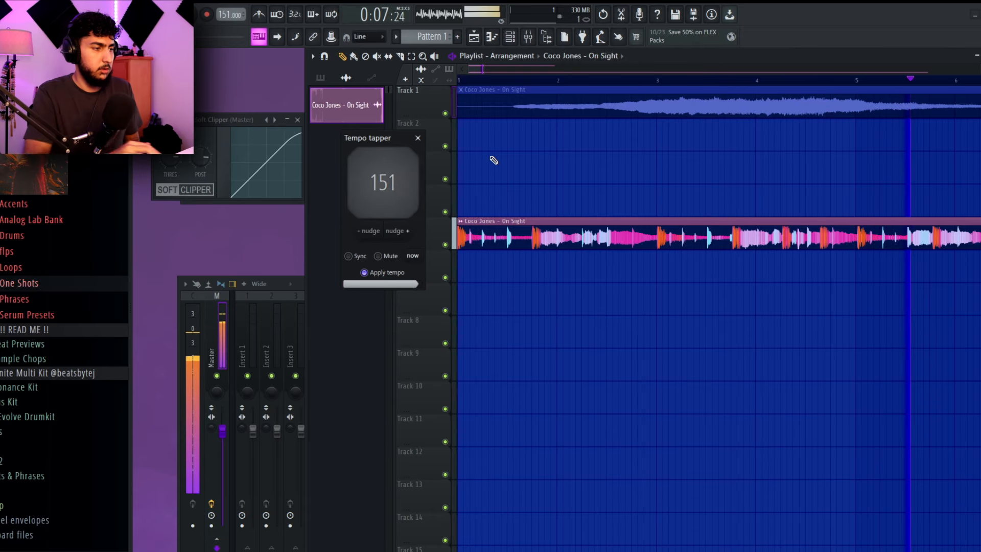
pyautogui.press('space')
pyautogui.click(418, 138)
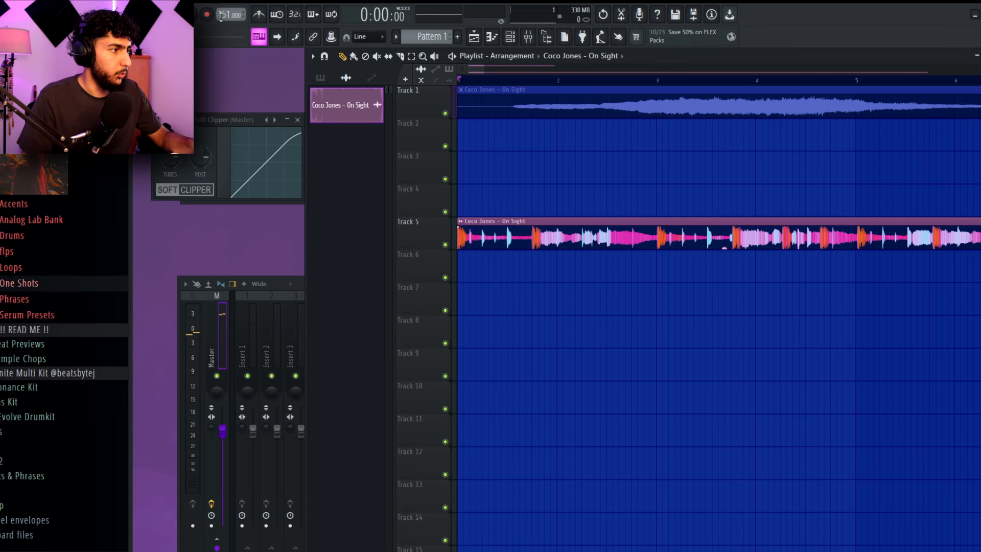
# - Set the project tempo to 150 BPM and check the Track 5 waveform against the bar grid
pyautogui.scroll(-1, 221, 16)
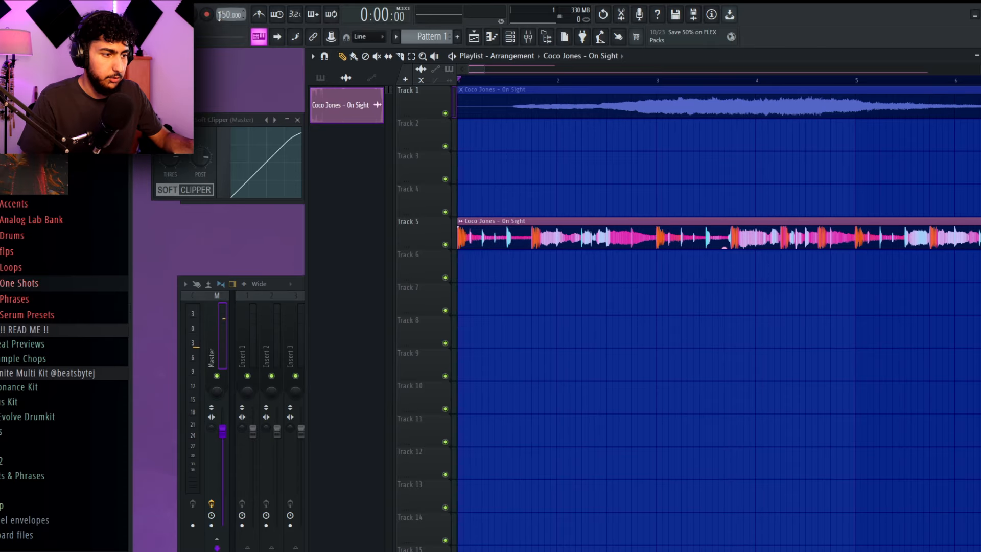
pyautogui.scroll(6, 841, 274)
pyautogui.scroll(-5, 821, 278)
pyautogui.moveTo(841, 274); pyautogui.dragTo(677, 288)
pyautogui.scroll(4, 677, 288)
pyautogui.moveTo(858, 244); pyautogui.dragTo(860, 286)
pyautogui.scroll(-8, 724, 247)
pyautogui.scroll(-3, 705, 298)
pyautogui.scroll(1, 729, 296)
pyautogui.scroll(-2, 602, 276)
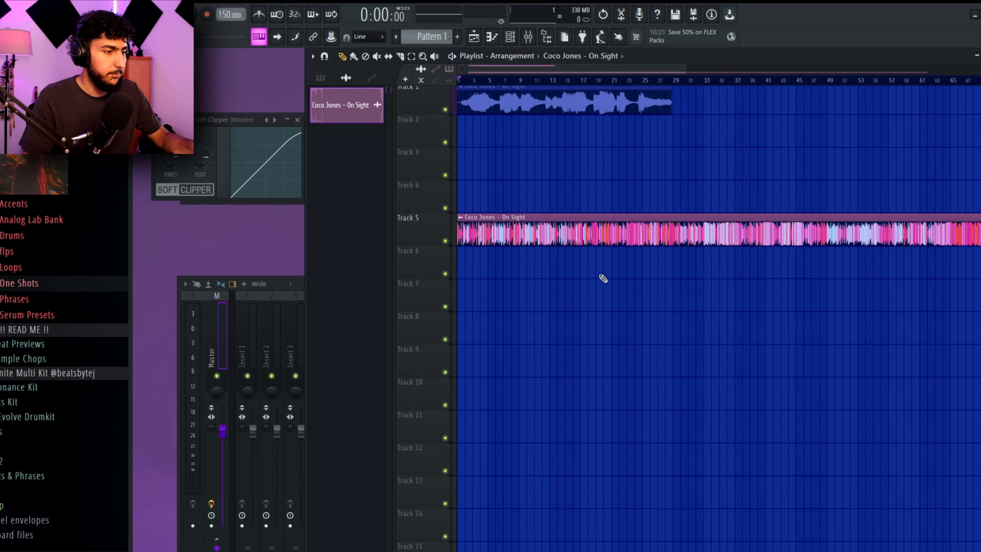
# - Set the time stretching mode of the Coco Jones - On Sight clip on Track 5 to Stretch
pyautogui.doubleClick(561, 222)
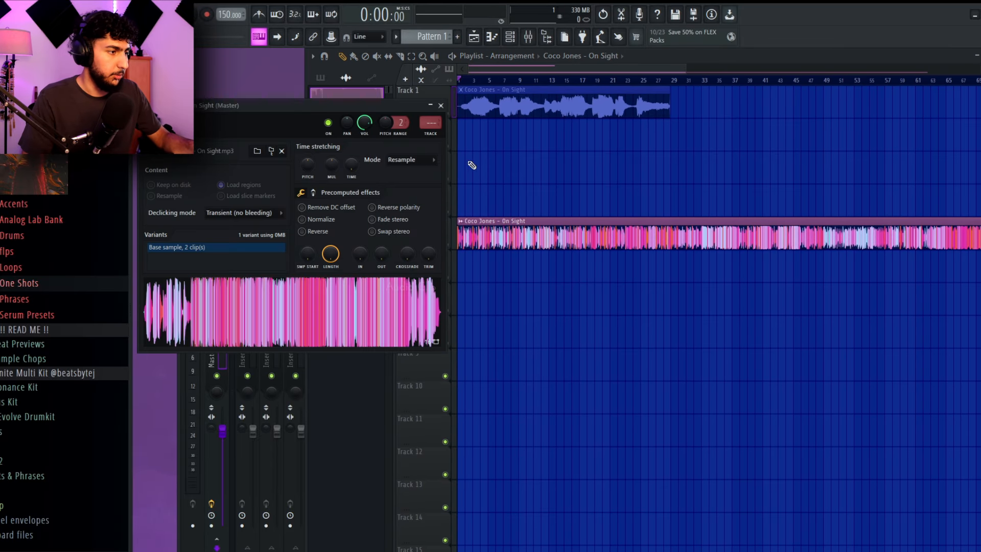
pyautogui.click(432, 160)
pyautogui.click(404, 191)
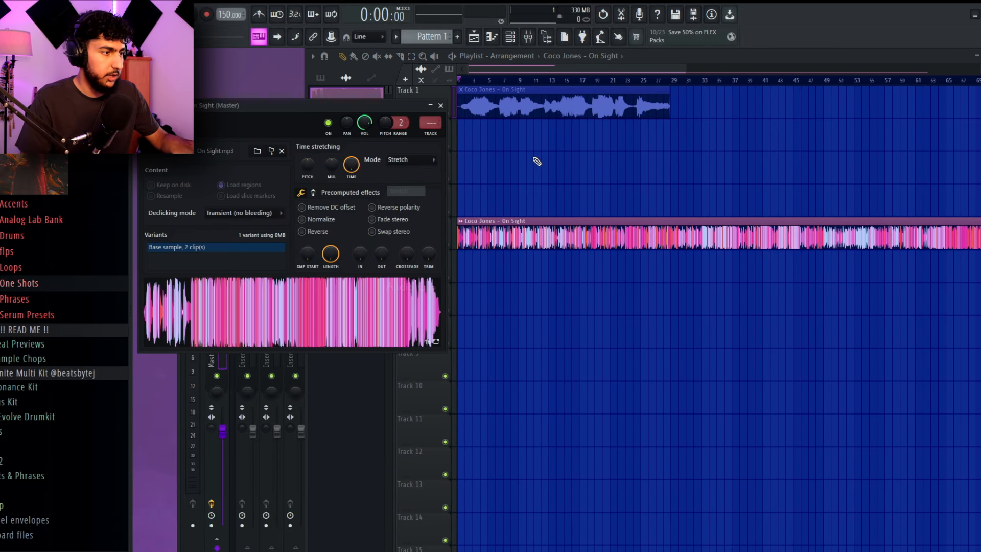
pyautogui.click(442, 106)
# - Activate the Slice tool and listen to the song's opening section up to about bar 17
pyautogui.scroll(5, 537, 191)
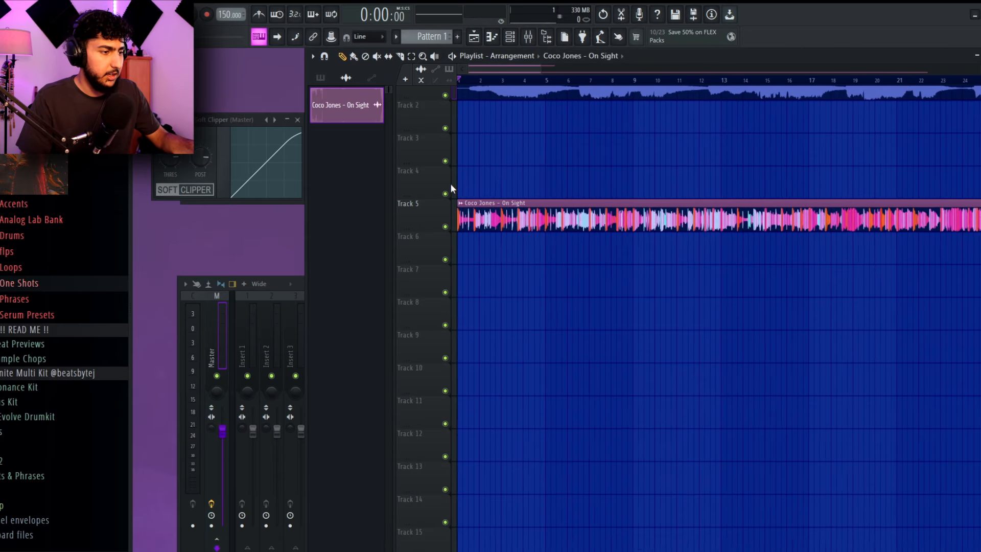
pyautogui.scroll(2, 725, 221)
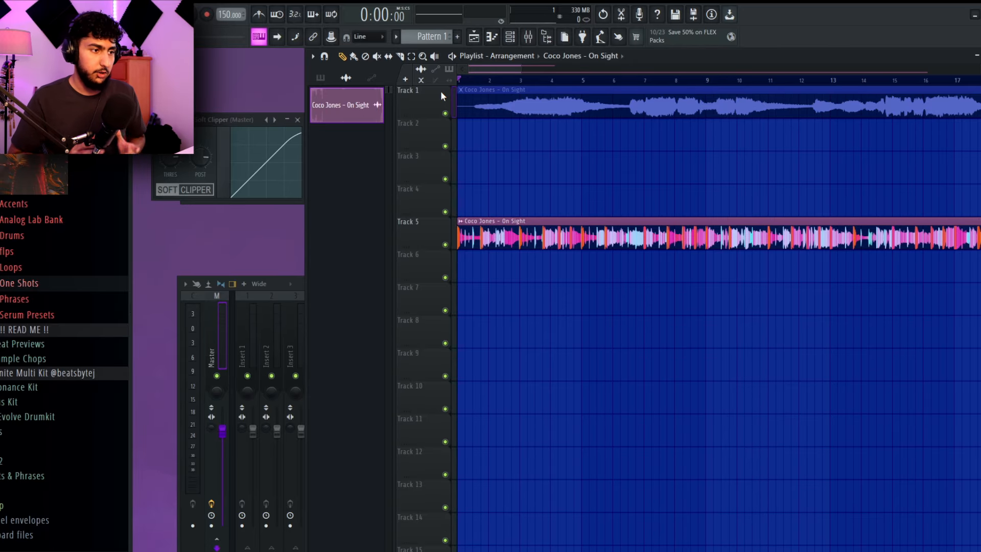
pyautogui.click(400, 57)
pyautogui.scroll(-3, 444, 85)
pyautogui.moveTo(578, 80)
pyautogui.mouseDown()
pyautogui.moveTo(515, 80)
pyautogui.moveTo(569, 80)
pyautogui.mouseUp()
pyautogui.click(539, 80)
pyautogui.press('space')
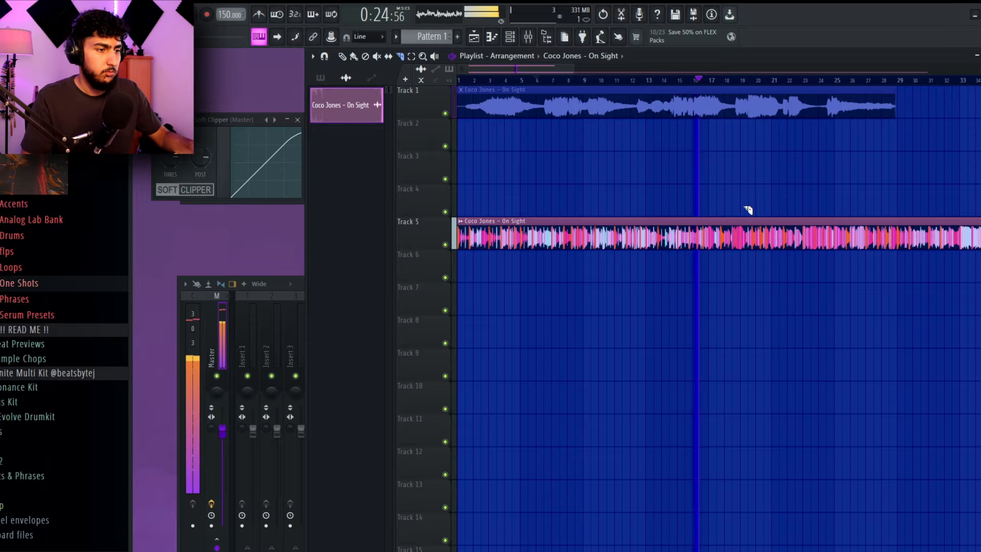
pyautogui.scroll(-5, 767, 267)
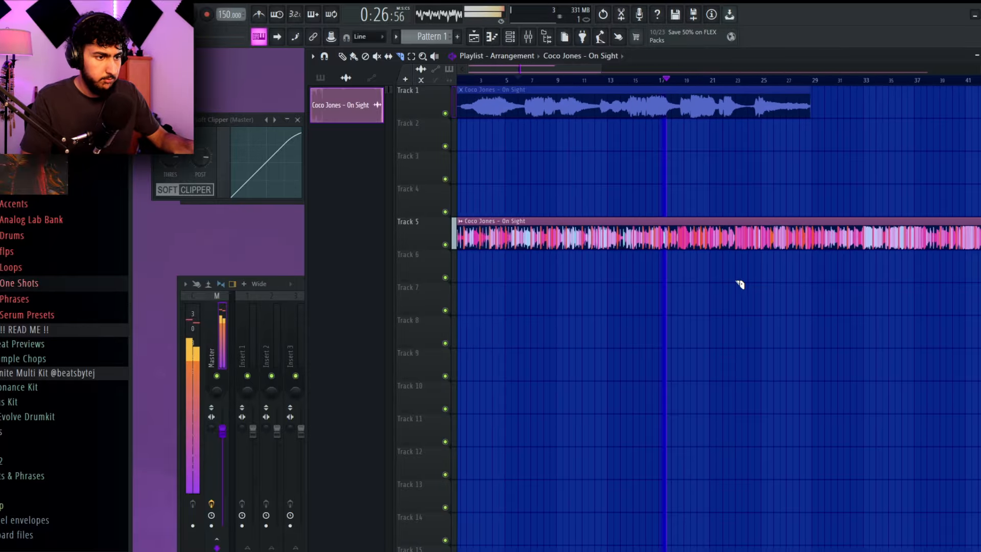
pyautogui.press('space')
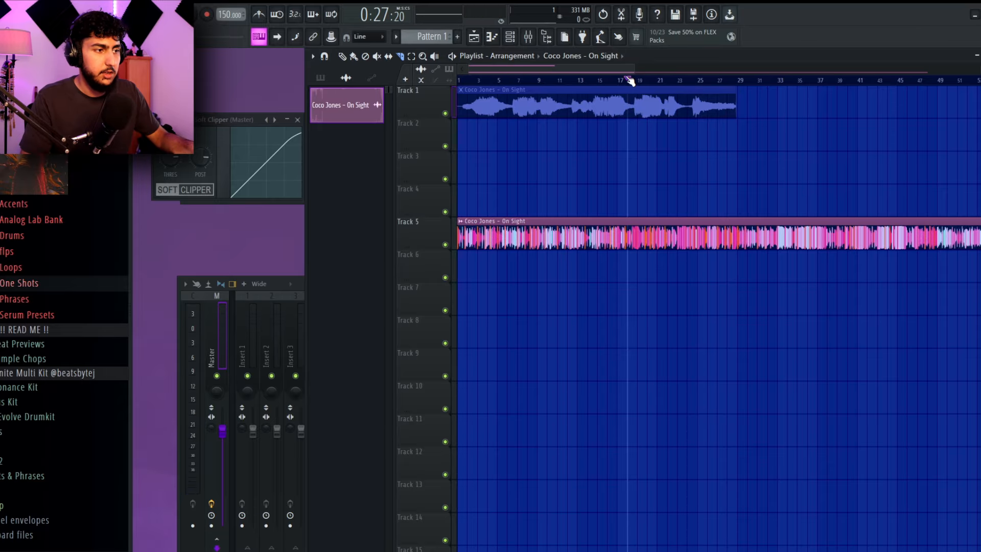
# - Listen to the song from around bar 33 onward to find where the section should be cut
pyautogui.moveTo(630, 82); pyautogui.dragTo(776, 84)
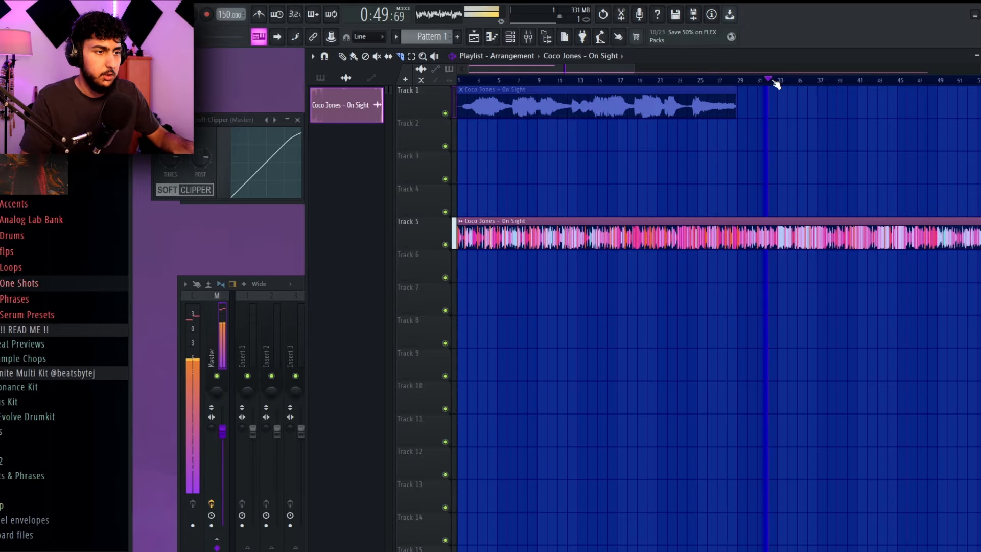
pyautogui.scroll(-4, 716, 169)
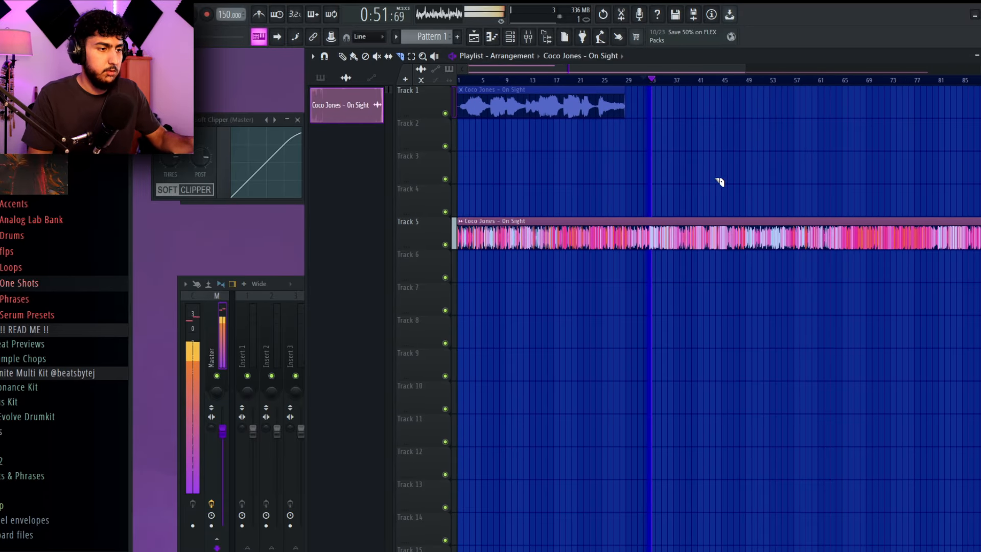
pyautogui.scroll(3, 736, 173)
pyautogui.press('space')
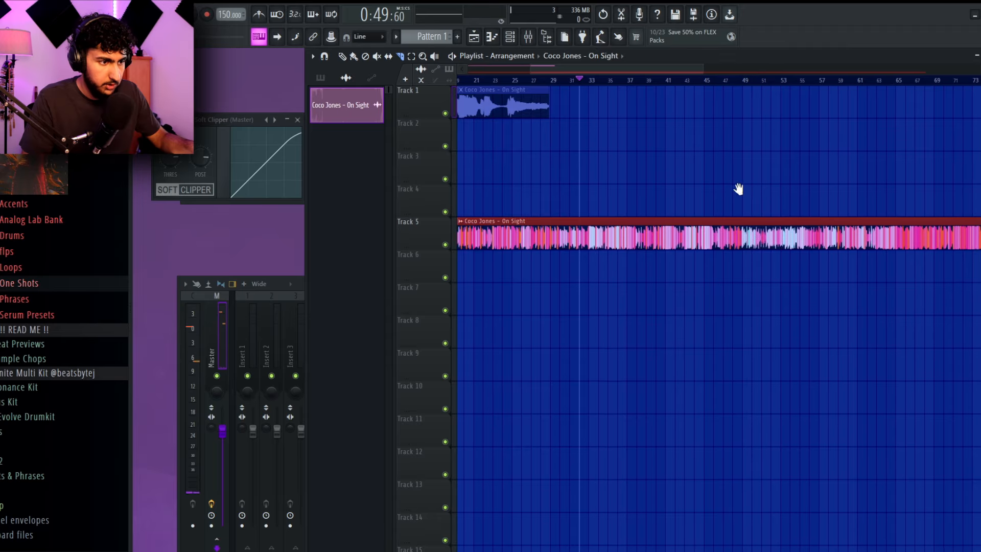
pyautogui.moveTo(739, 189); pyautogui.dragTo(679, 185)
pyautogui.scroll(2, 613, 179)
pyautogui.moveTo(615, 179); pyautogui.dragTo(639, 174)
pyautogui.click(678, 82)
pyautogui.press('space')
pyautogui.moveTo(743, 171); pyautogui.dragTo(855, 179)
pyautogui.scroll(2, 739, 173)
pyautogui.press('space')
pyautogui.click(531, 80)
pyautogui.press('space')
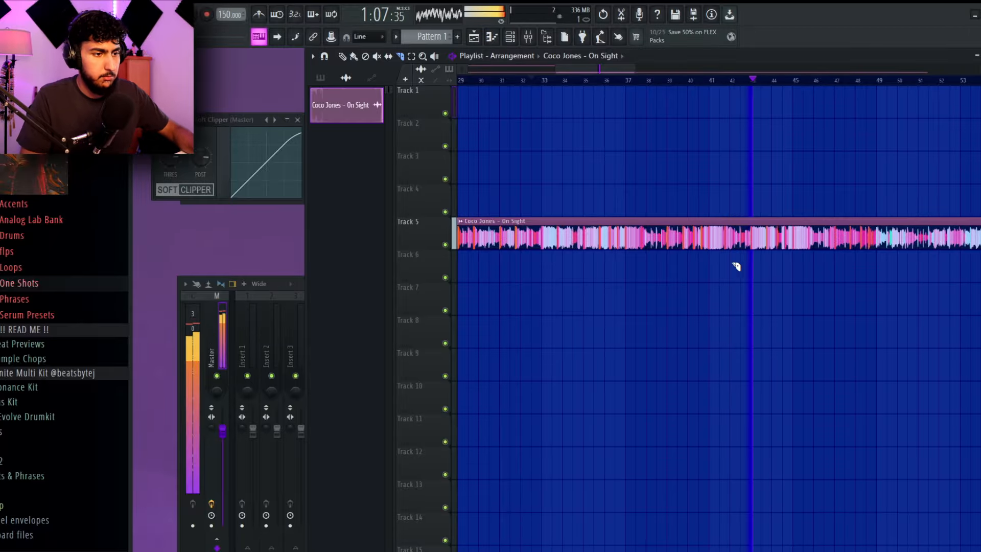
# - Slice the Coco Jones - On Sight clip on Track 5 at the start of bar 49
pyautogui.moveTo(838, 320); pyautogui.dragTo(604, 331)
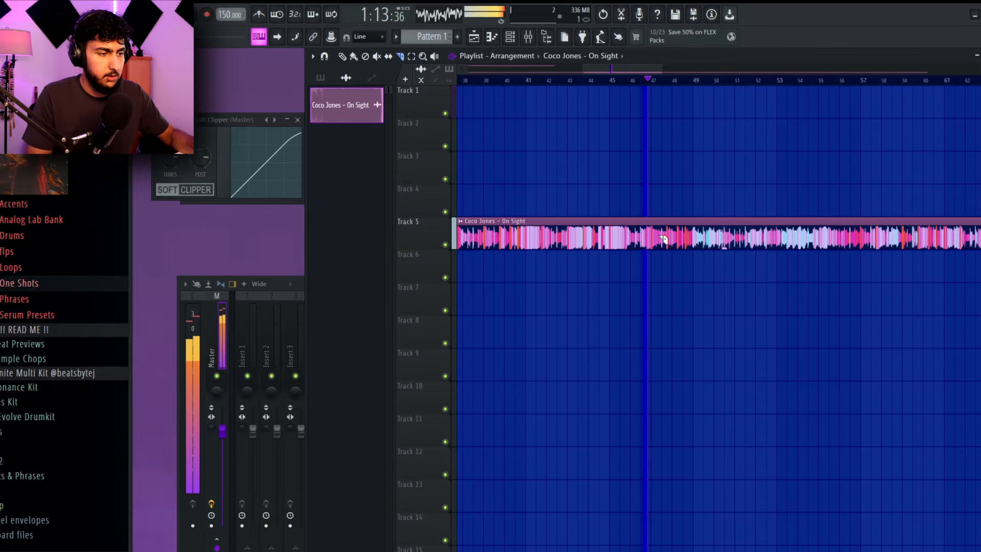
pyautogui.scroll(4, 661, 243)
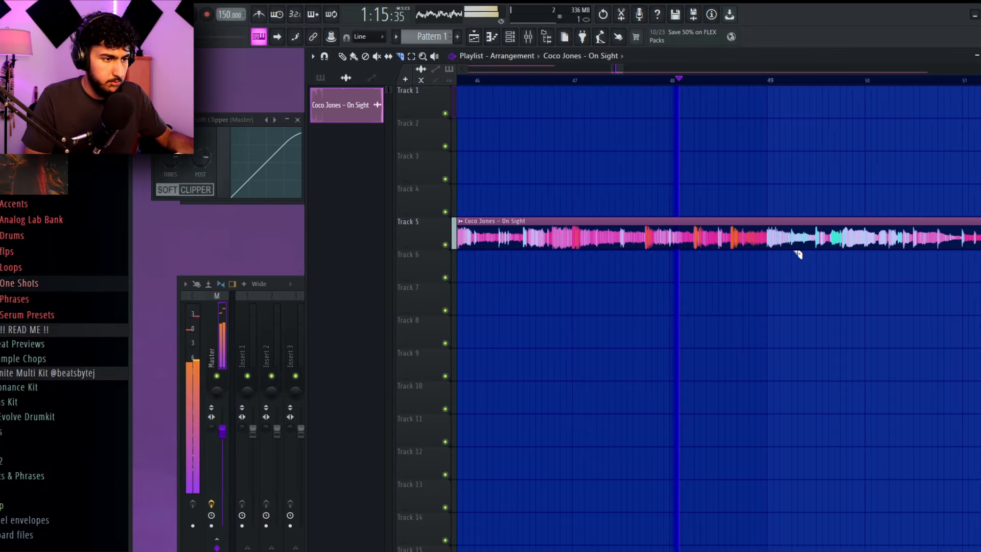
pyautogui.scroll(3, 777, 256)
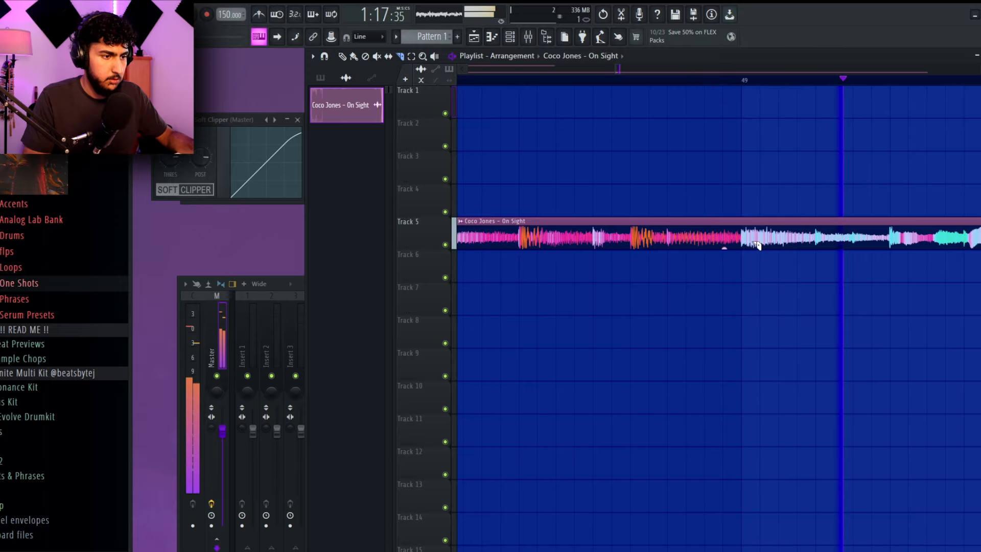
pyautogui.press('space')
pyautogui.scroll(3, 761, 230)
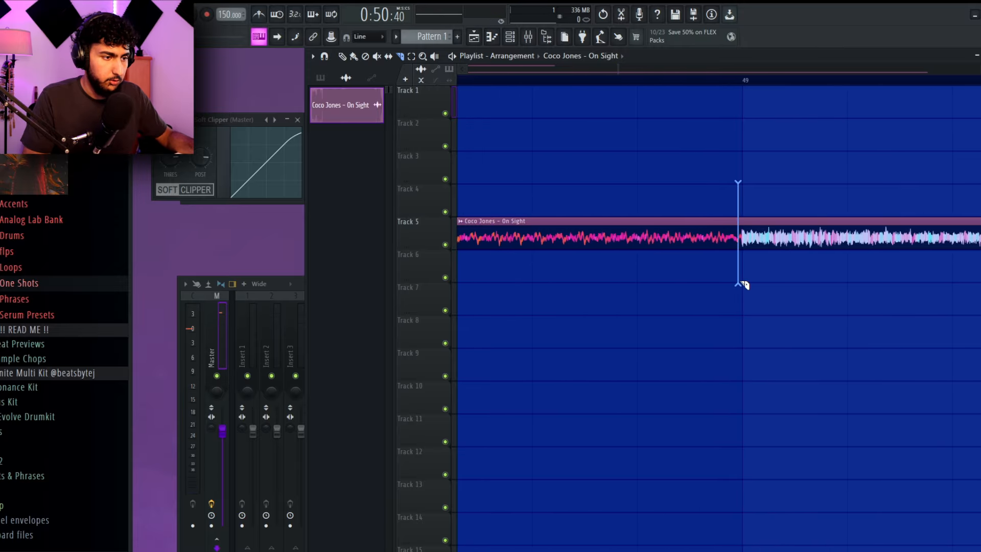
# - Move the part of the song after bar 49 from Track 5 to Track 1 and mute it
pyautogui.moveTo(805, 238); pyautogui.dragTo(802, 105)
pyautogui.scroll(-3, 776, 220)
pyautogui.keyDown('alt'); pyautogui.rightClick(827, 233); pyautogui.keyUp('alt')
pyautogui.scroll(-3, 828, 276)
pyautogui.scroll(-2, 783, 138)
pyautogui.scroll(-5, 765, 162)
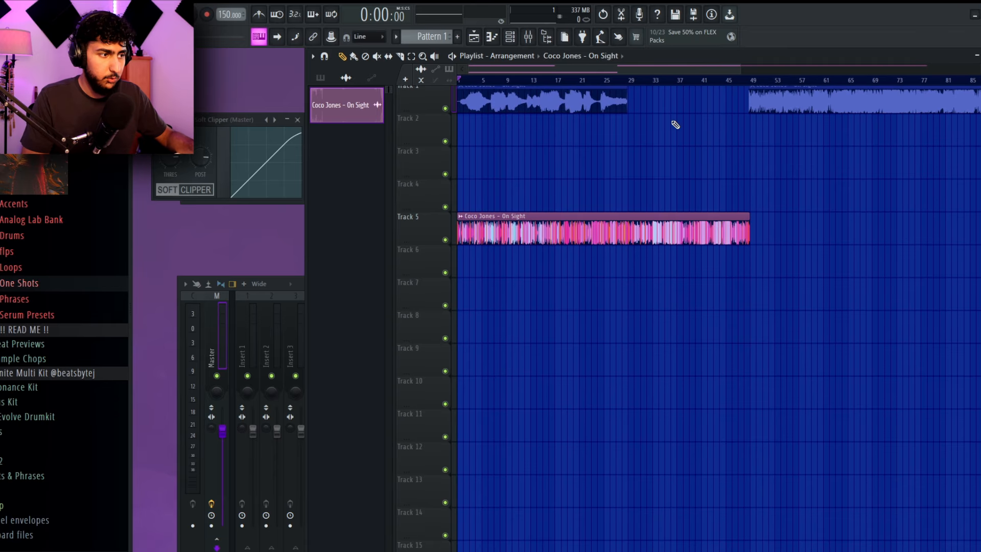
# - Play the trimmed Track 5 clip from several points, including bar 17 and about bar 33, to review its sections
pyautogui.moveTo(507, 82); pyautogui.dragTo(554, 84)
pyautogui.press('space')
pyautogui.press('space')
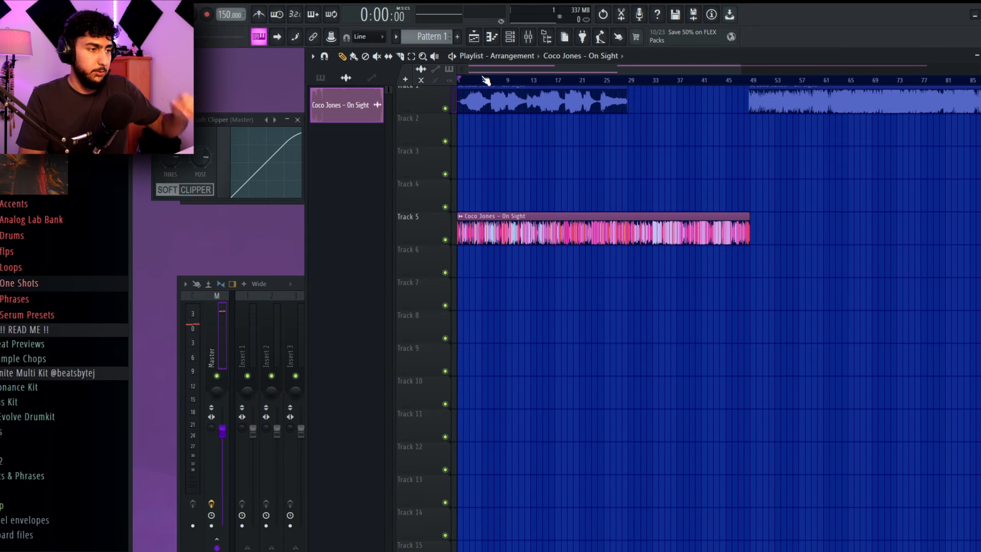
pyautogui.press('space')
pyautogui.click(555, 79)
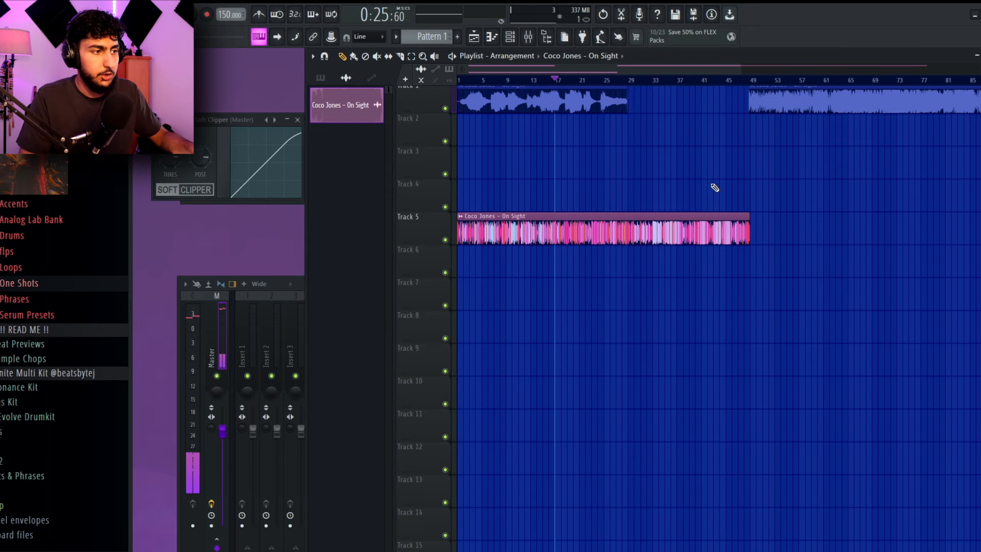
pyautogui.click(631, 81)
pyautogui.press('space')
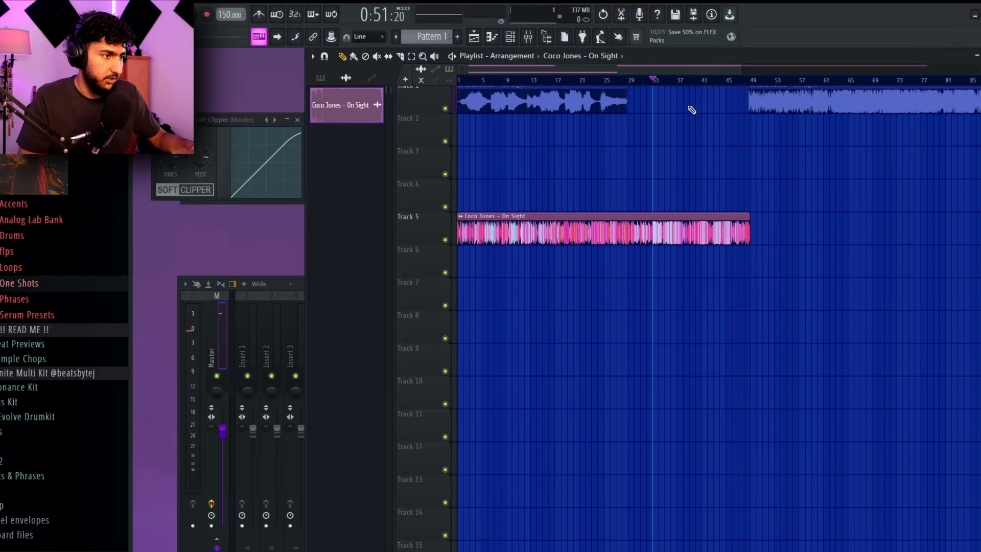
pyautogui.press('space')
pyautogui.scroll(3, 638, 180)
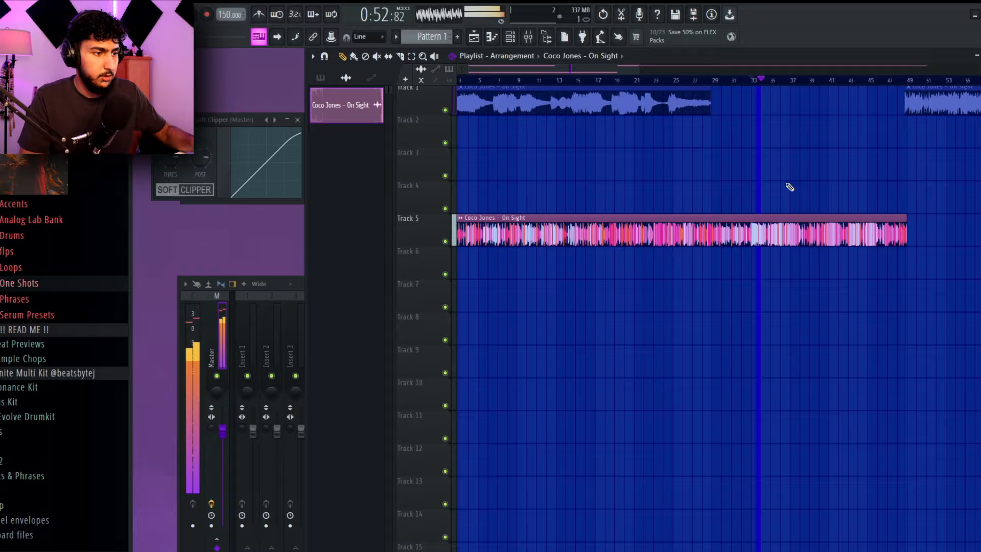
pyautogui.scroll(-4, 789, 186)
pyautogui.press('space')
pyautogui.scroll(1, 746, 179)
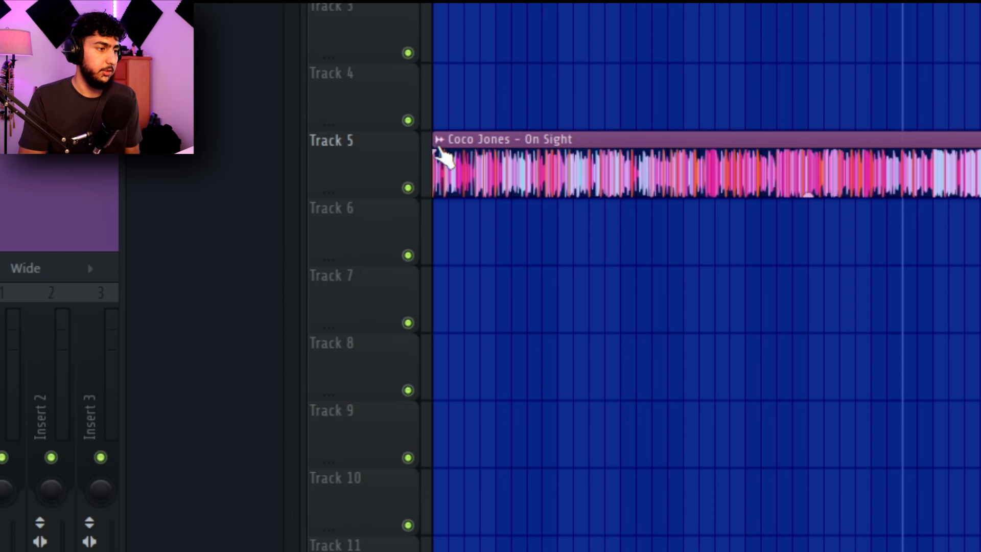
# - Extract drums, bass, instruments and vocals stems from the Track 5 clip, muting the source clip and grouping the playlist tracks
pyautogui.click(439, 139)
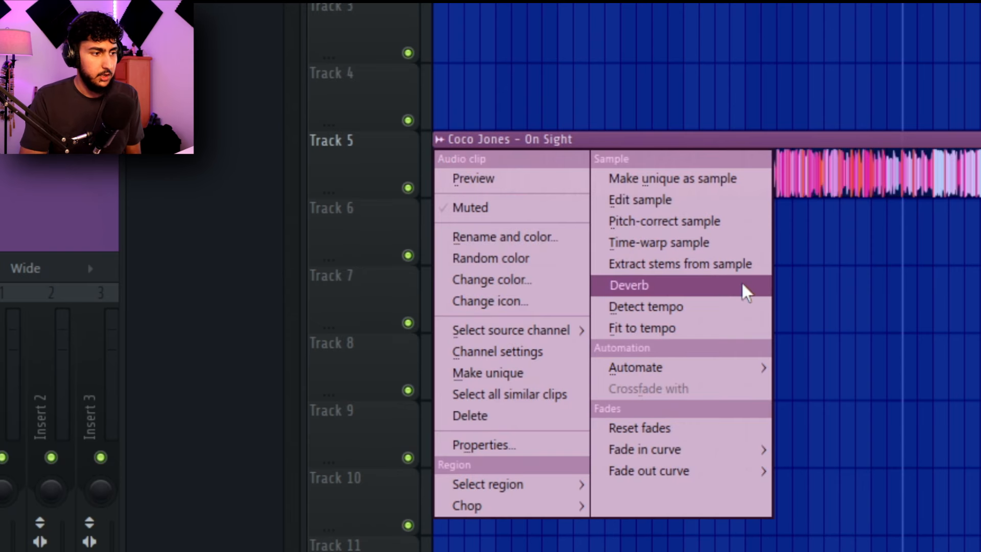
pyautogui.click(698, 263)
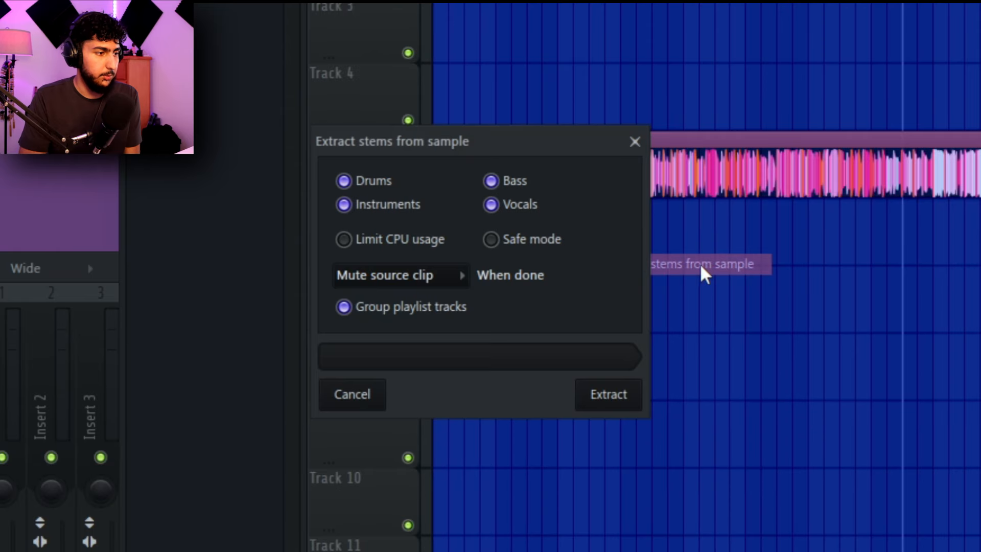
pyautogui.click(608, 380)
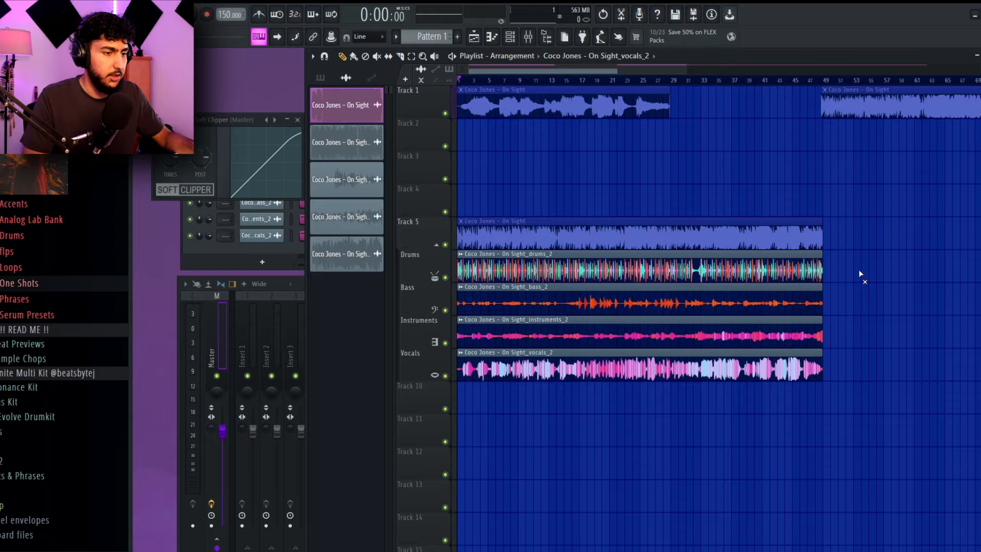
# - Mute the drums stem and play the bass, instruments and vocals stems together from the start
pyautogui.scroll(-3, 861, 276)
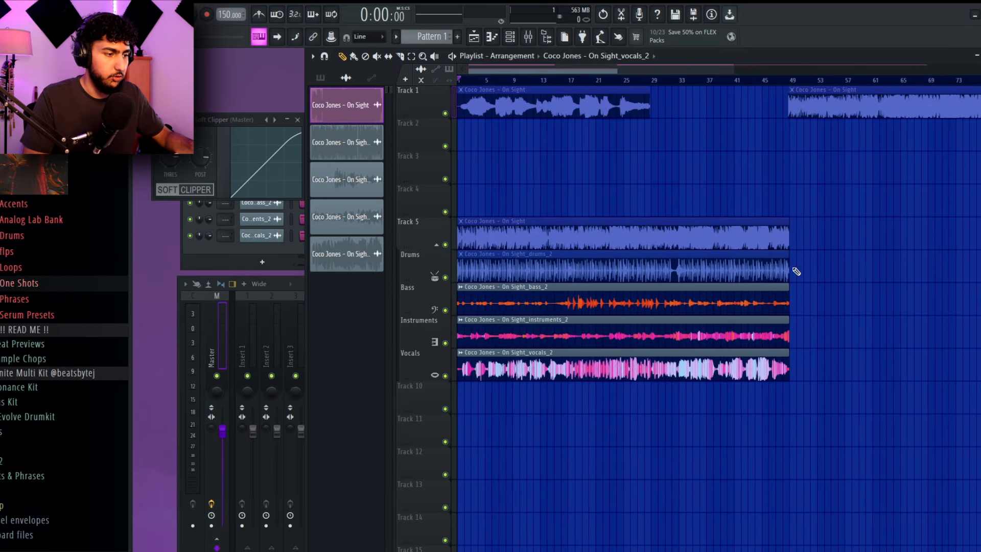
pyautogui.scroll(-2, 834, 293)
pyautogui.press('space')
pyautogui.scroll(2, 608, 359)
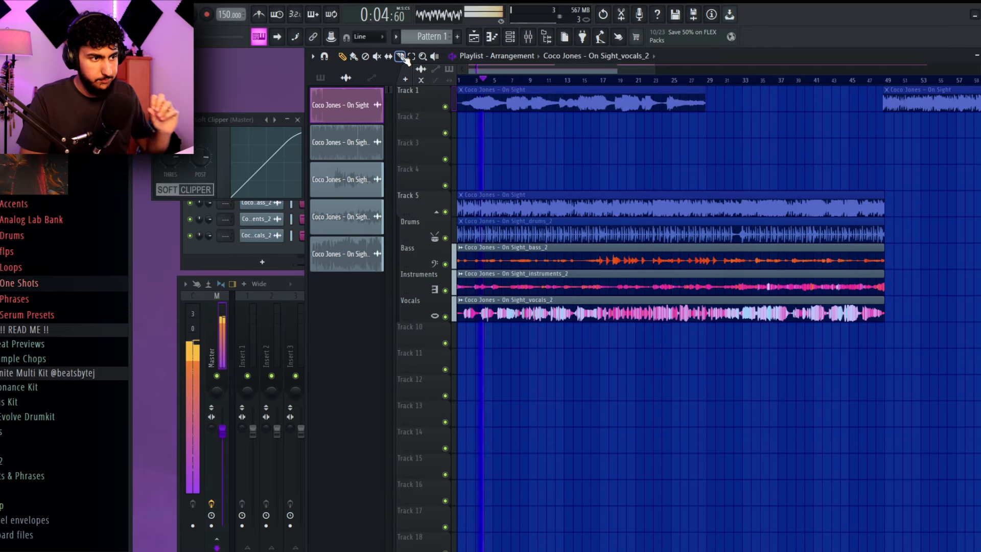
pyautogui.press('space')
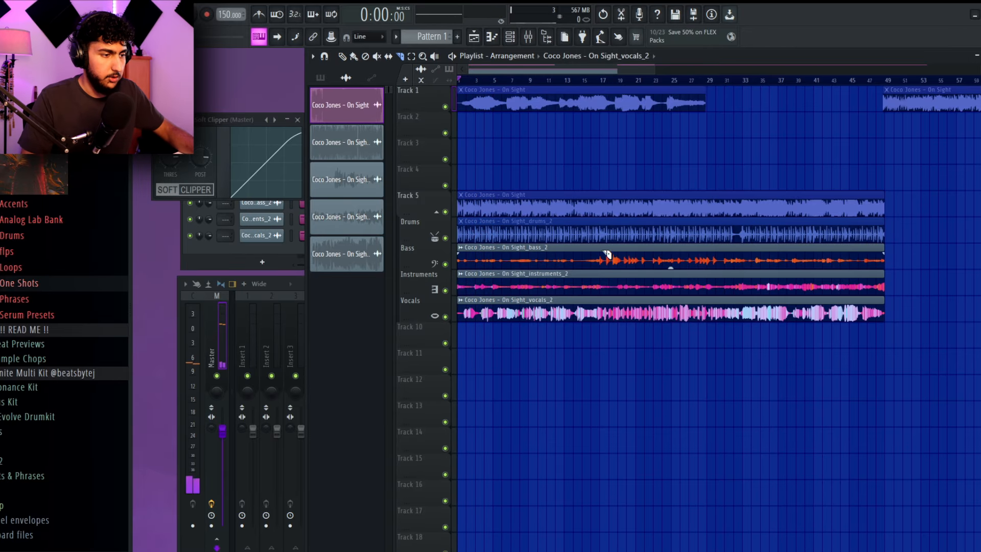
# - Slice the bass, instruments and vocals stems at bars 17 and 33
pyautogui.scroll(4, 610, 264)
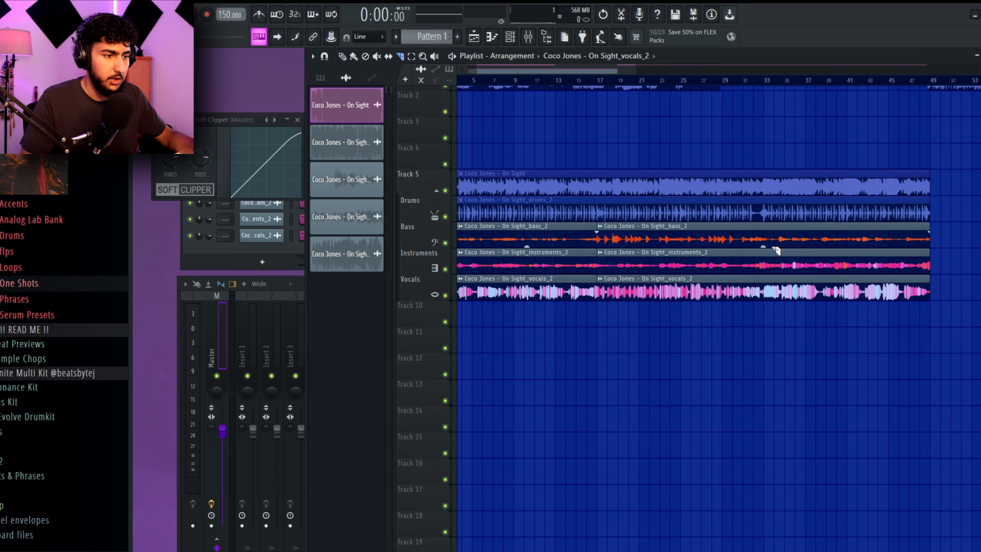
pyautogui.scroll(-3, 722, 340)
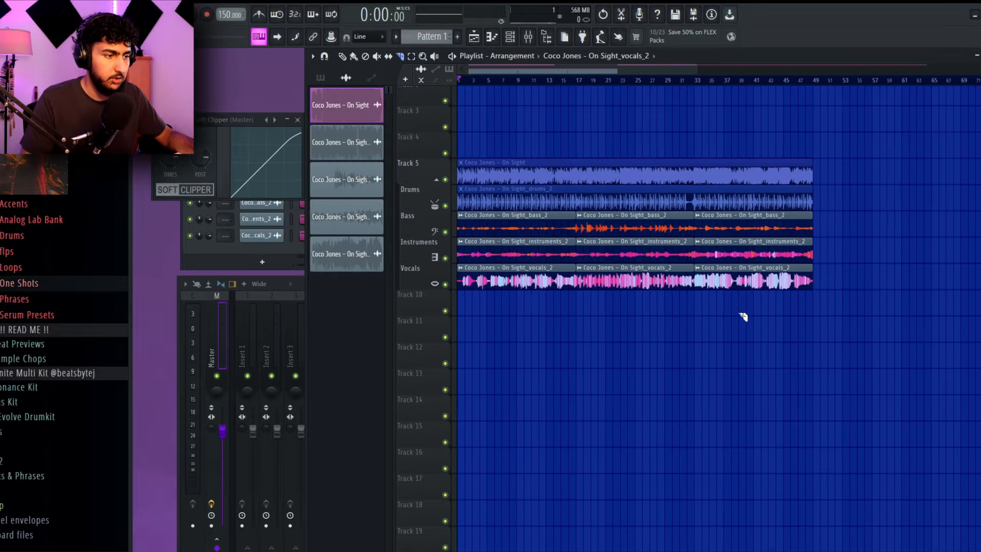
pyautogui.moveTo(527, 294); pyautogui.dragTo(484, 320)
pyautogui.hotkey('ctrl', 'd')
pyautogui.moveTo(754, 302); pyautogui.dragTo(751, 380)
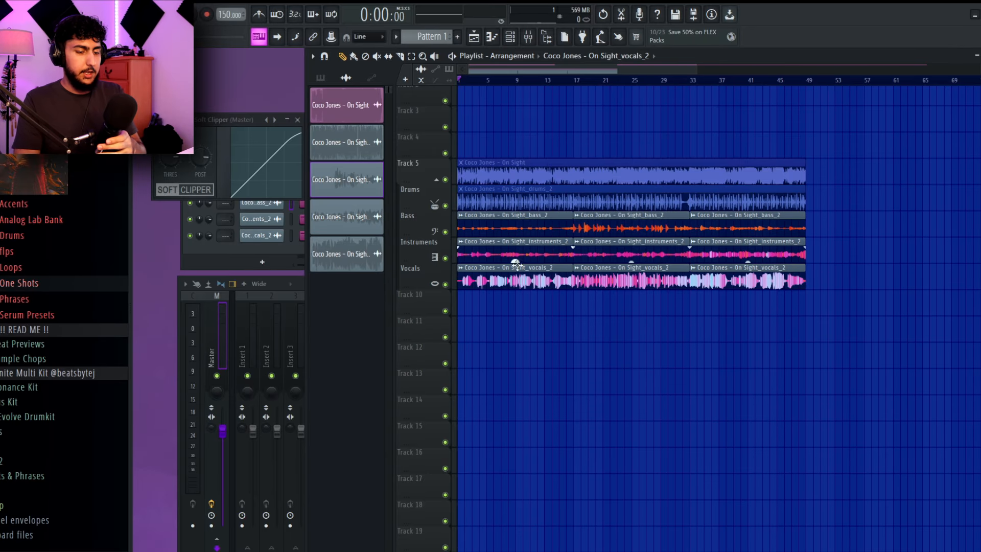
# - Check the bass clip's stretch mode, select the stem channels and switch them all to Resample mode
pyautogui.doubleClick(493, 217)
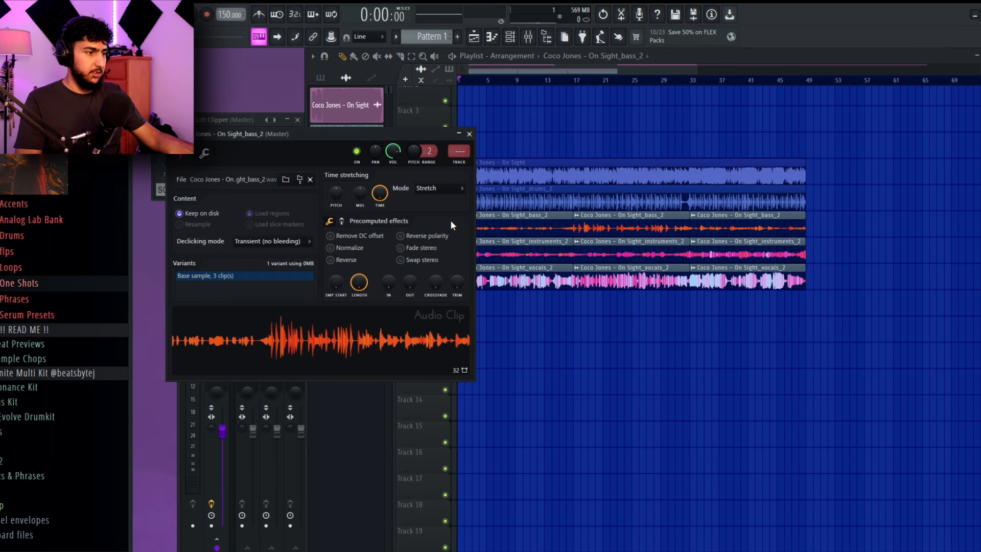
pyautogui.click(469, 133)
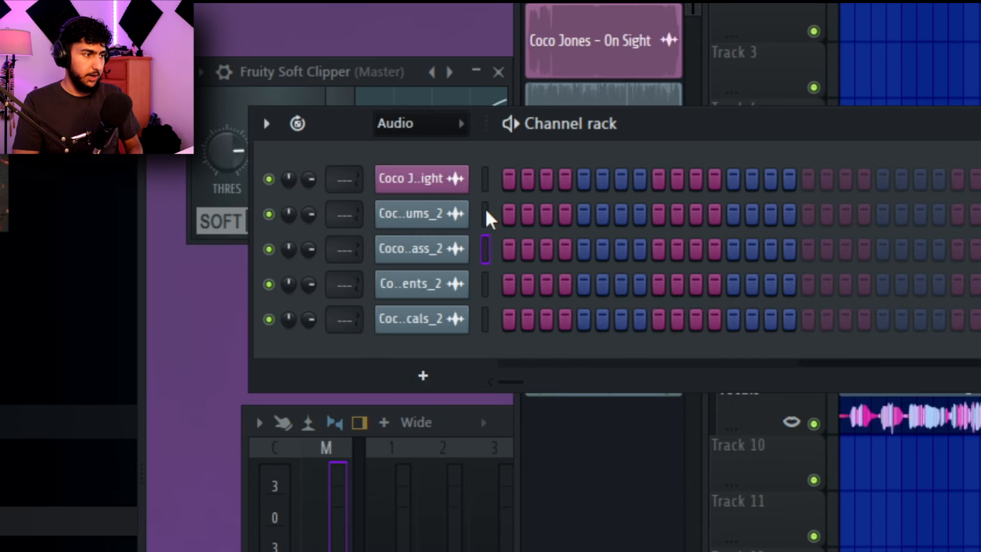
pyautogui.moveTo(484, 270); pyautogui.dragTo(490, 352)
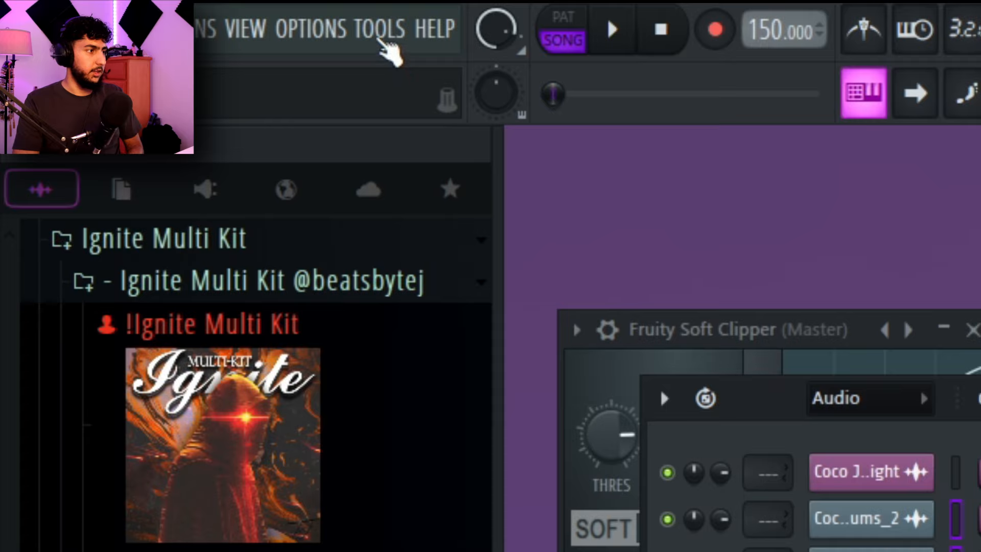
pyautogui.click(380, 41)
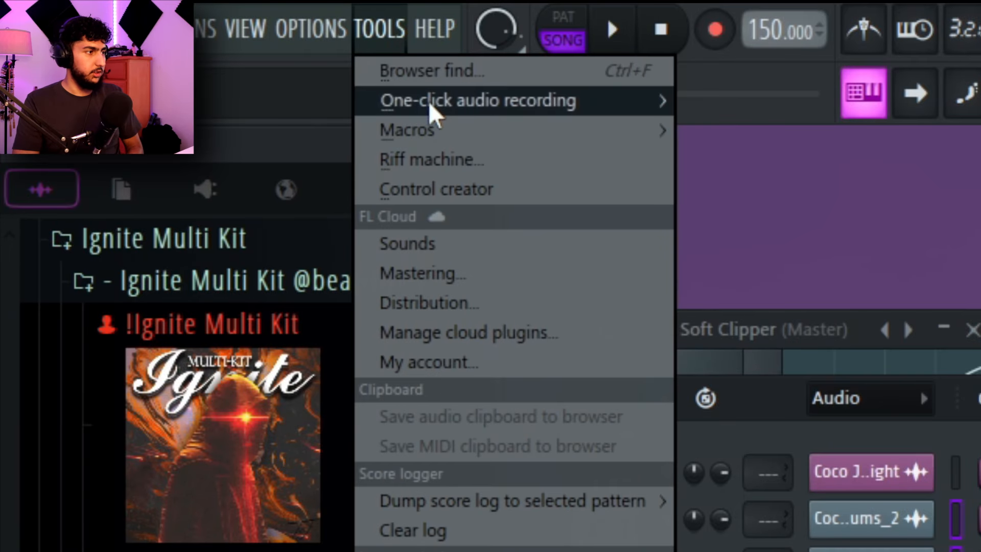
pyautogui.moveTo(445, 125)
pyautogui.moveTo(924, 425)
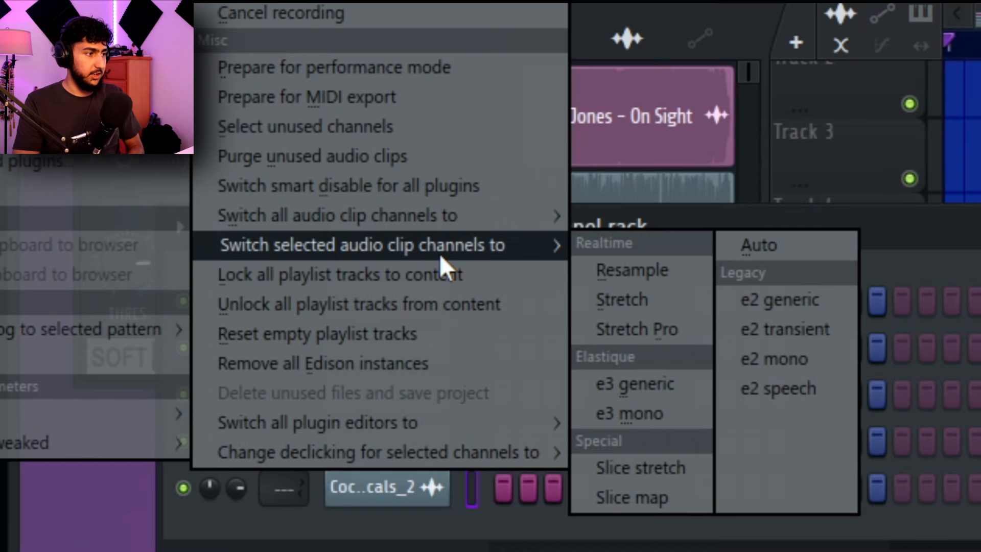
pyautogui.click(659, 280)
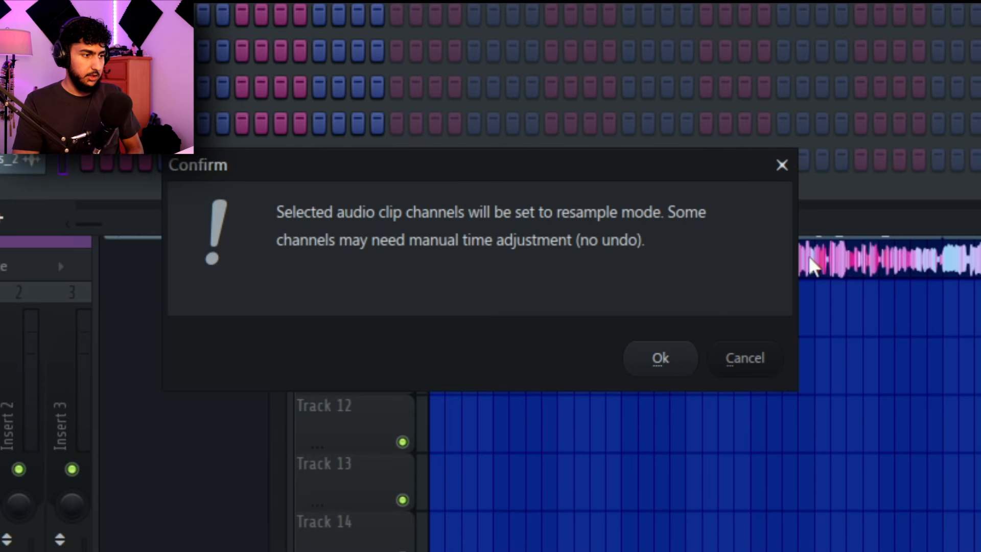
pyautogui.click(676, 363)
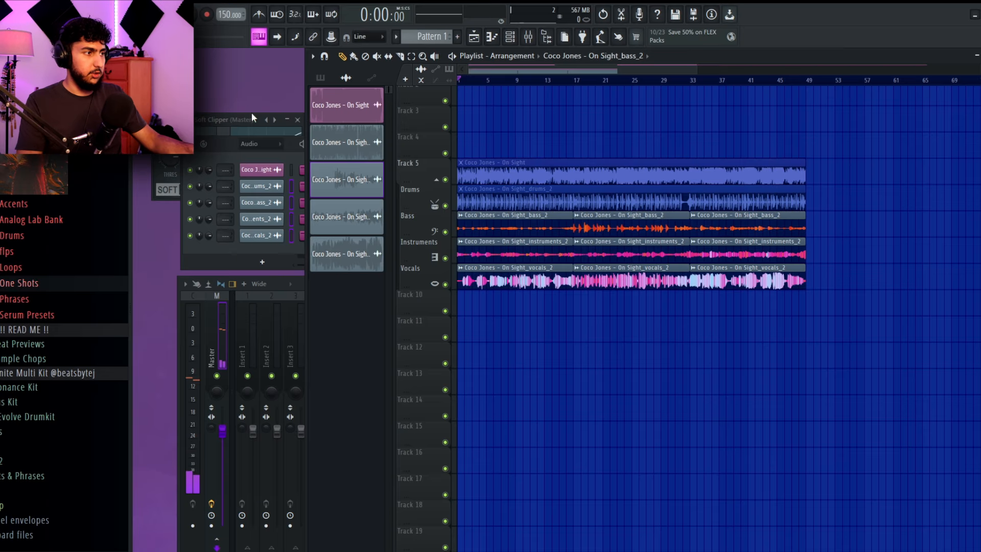
# - Set the project tempo to 190 BPM
pyautogui.doubleClick(529, 224)
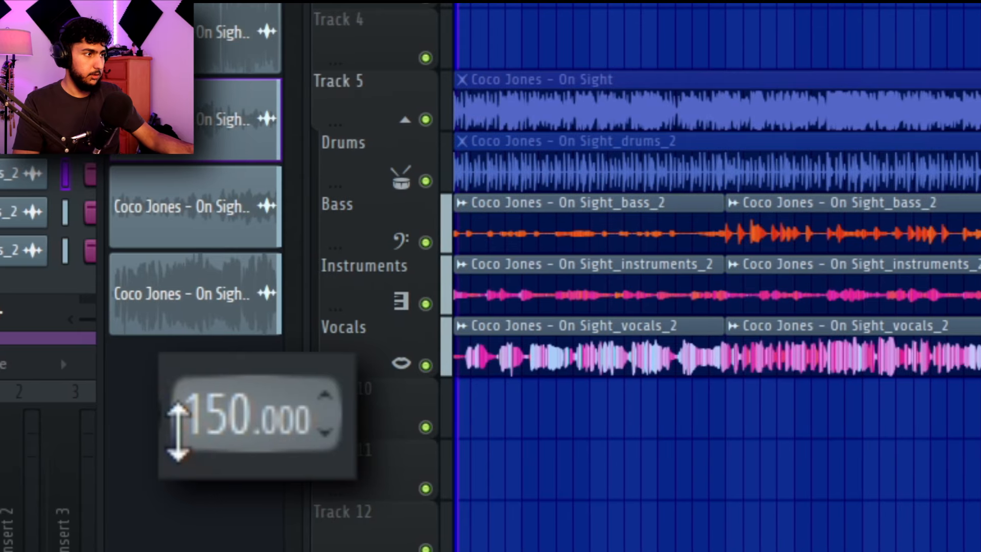
pyautogui.moveTo(221, 20); pyautogui.dragTo(220, 19)
pyautogui.moveTo(189, 430)
pyautogui.mouseDown()
pyautogui.moveTo(175, 418)
pyautogui.moveTo(177, 428)
pyautogui.mouseUp()
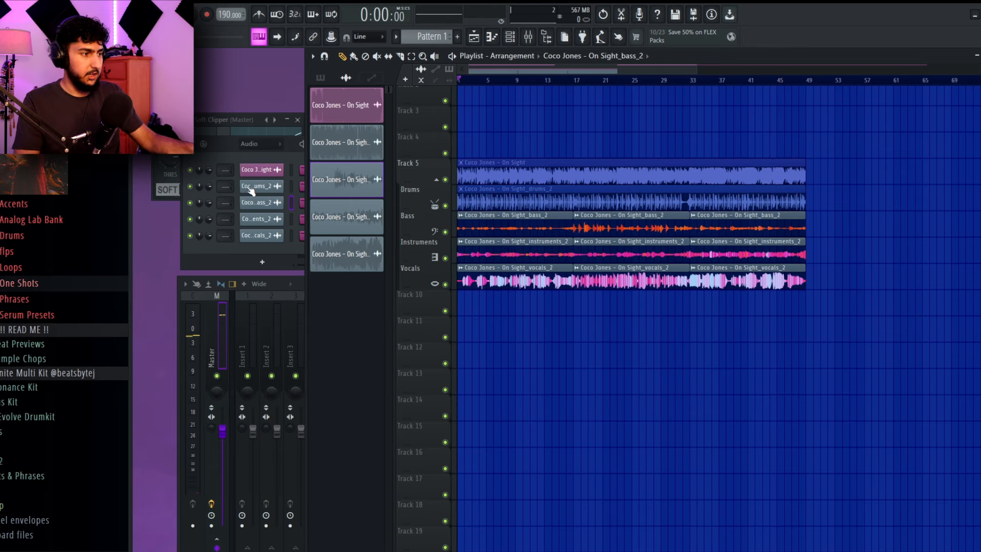
# - View the time-stretching settings of the bass, instruments and vocals stem clips in turn
pyautogui.doubleClick(574, 227)
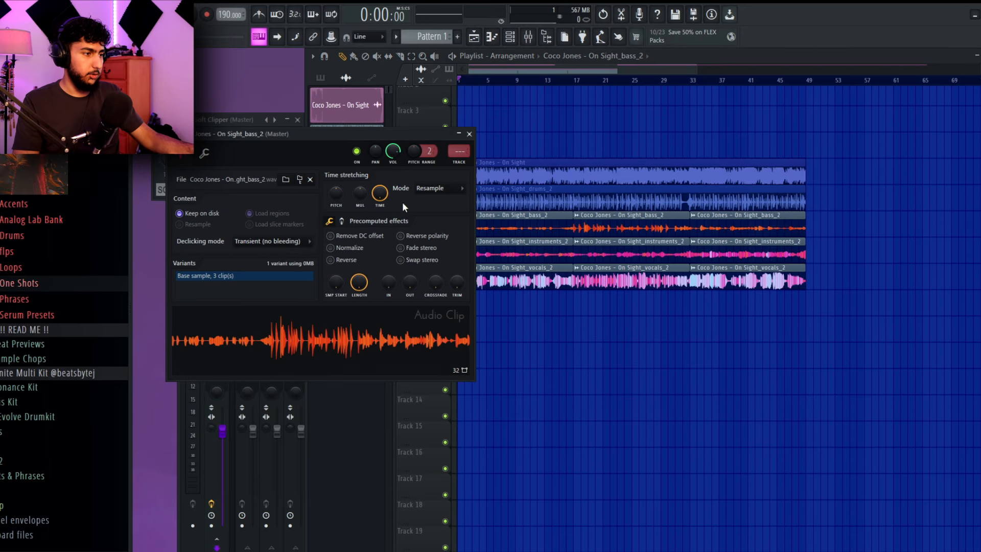
pyautogui.doubleClick(633, 255)
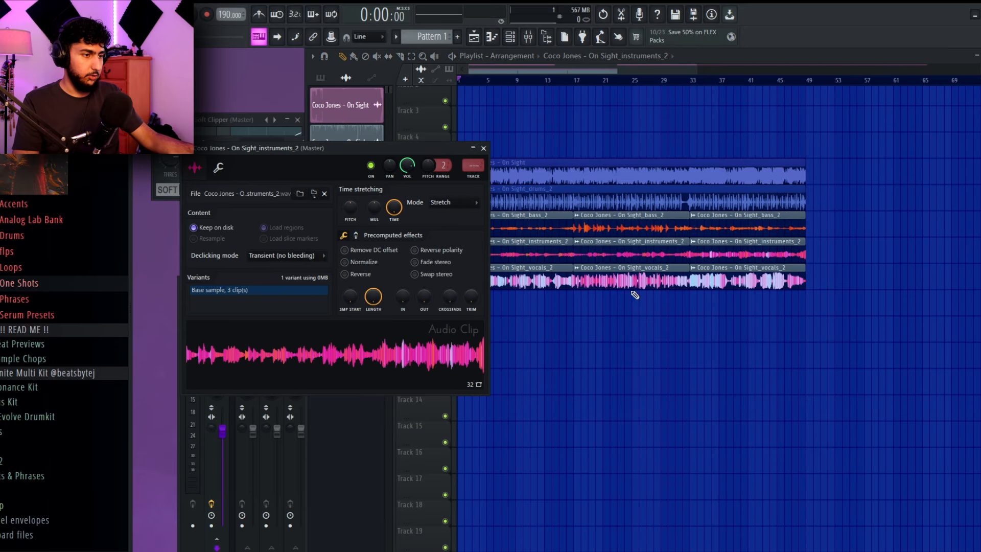
pyautogui.doubleClick(634, 281)
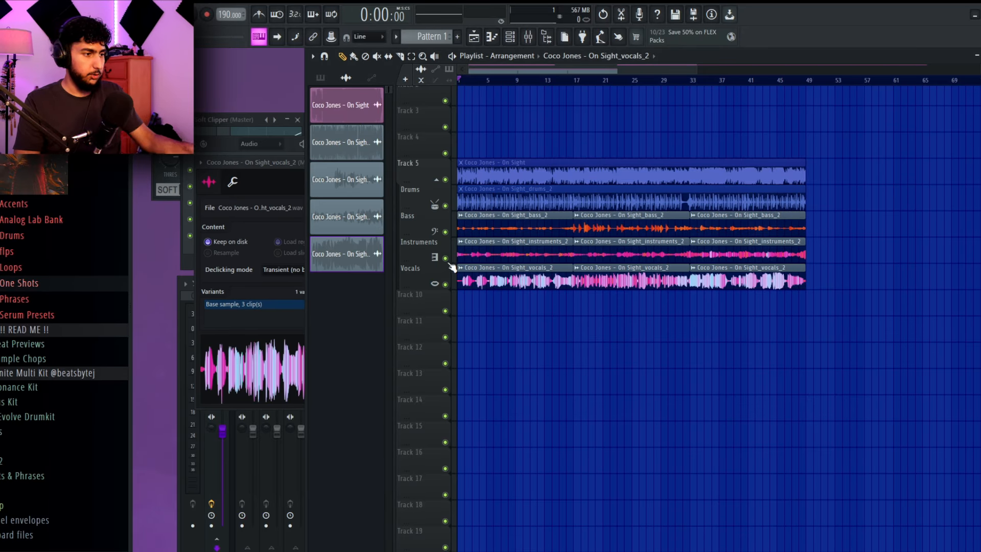
# - Solo the Instruments track and set its clip's time-stretching mode to Resample
pyautogui.keyDown('ctrl'); pyautogui.click(446, 259); pyautogui.keyUp('ctrl')
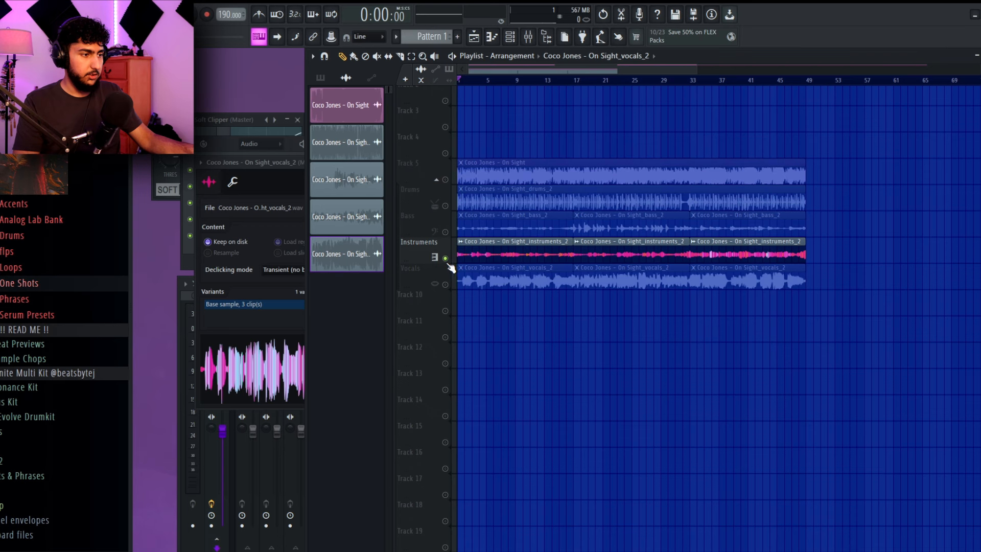
pyautogui.doubleClick(504, 252)
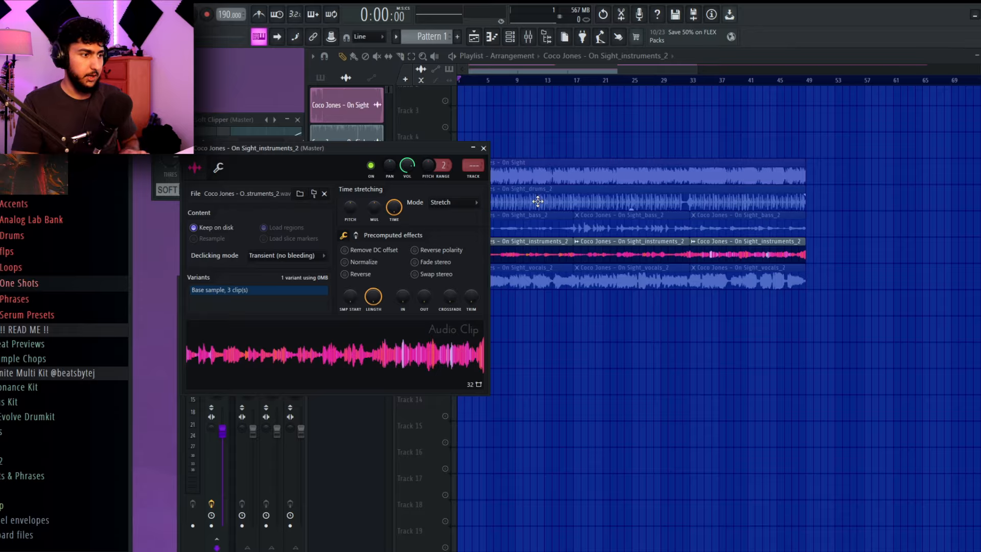
pyautogui.click(452, 202)
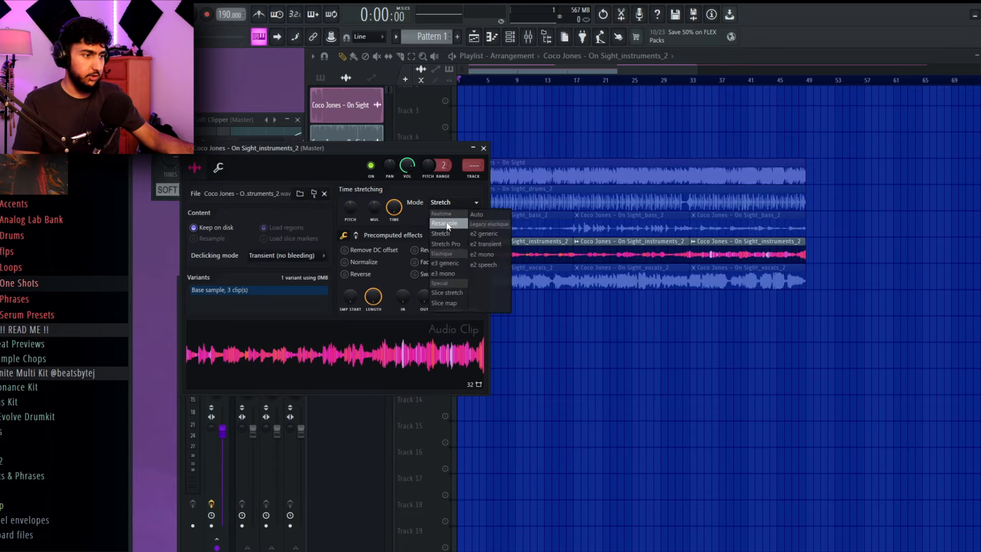
pyautogui.click(337, 195)
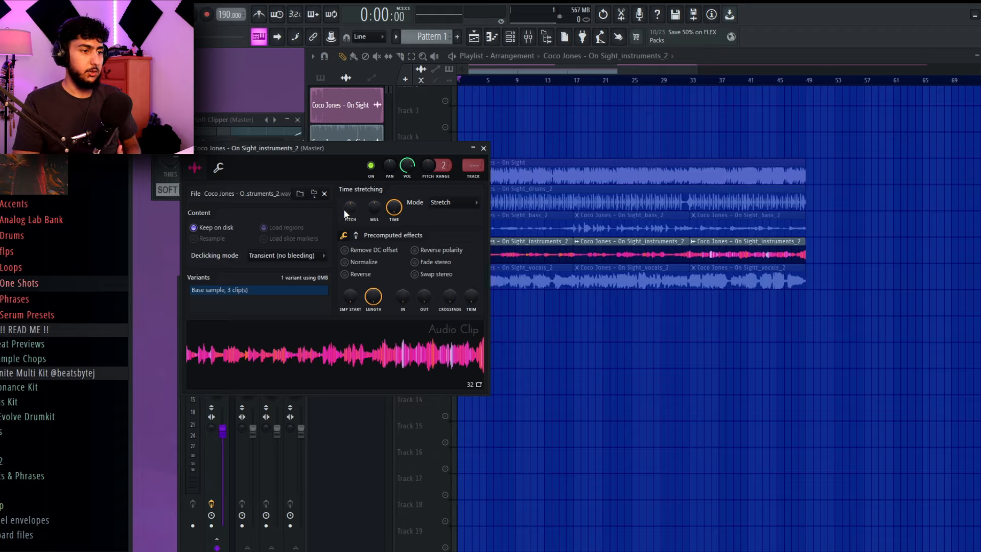
pyautogui.click(462, 202)
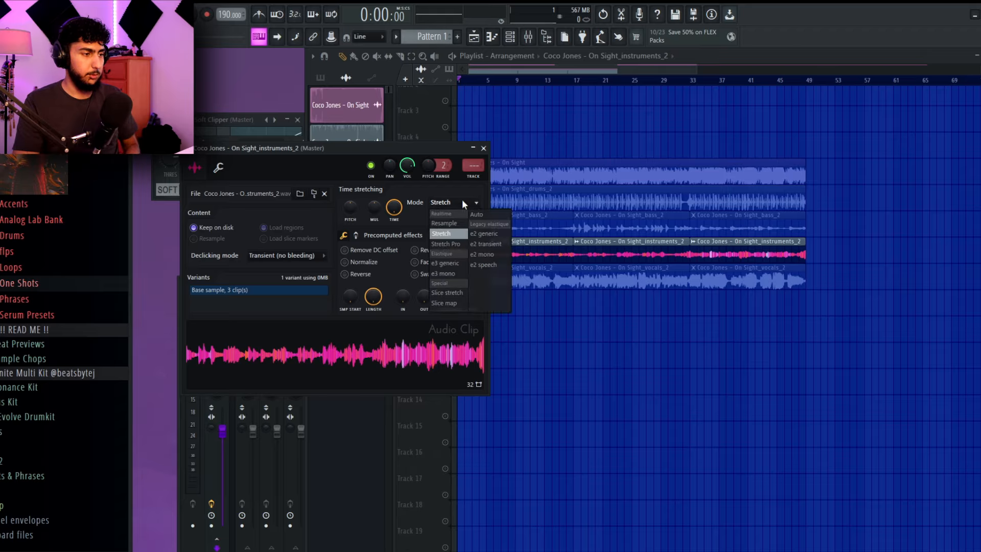
pyautogui.click(453, 222)
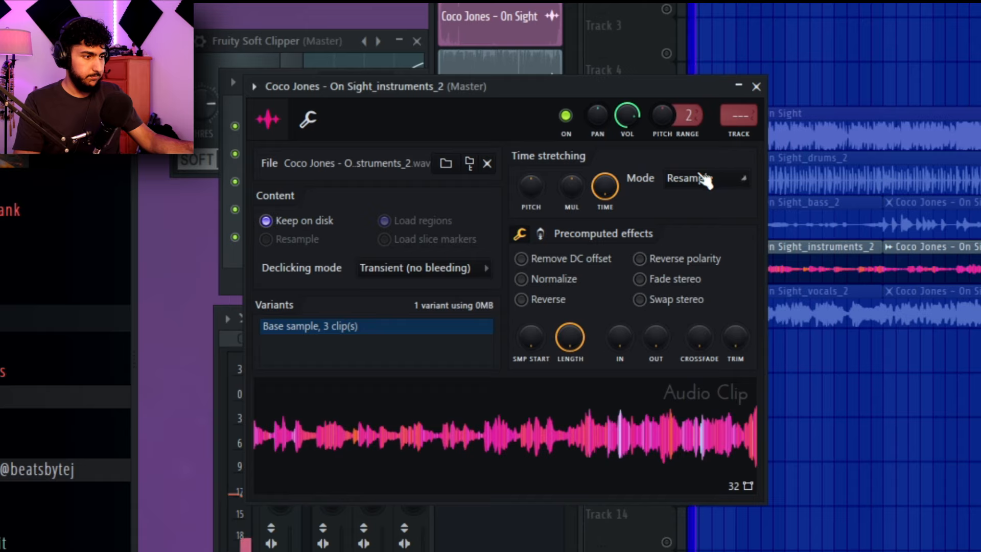
# - Alternate the instruments clip's time-stretching mode between Stretch and Resample, finishing on Stretch
pyautogui.click(704, 179)
pyautogui.click(690, 228)
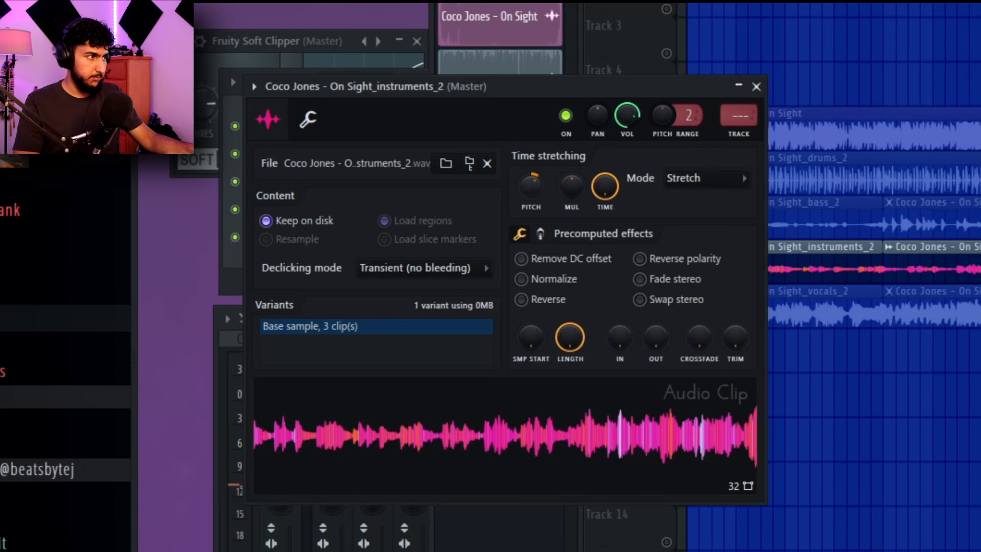
pyautogui.click(710, 181)
pyautogui.click(705, 213)
pyautogui.click(701, 179)
pyautogui.click(695, 229)
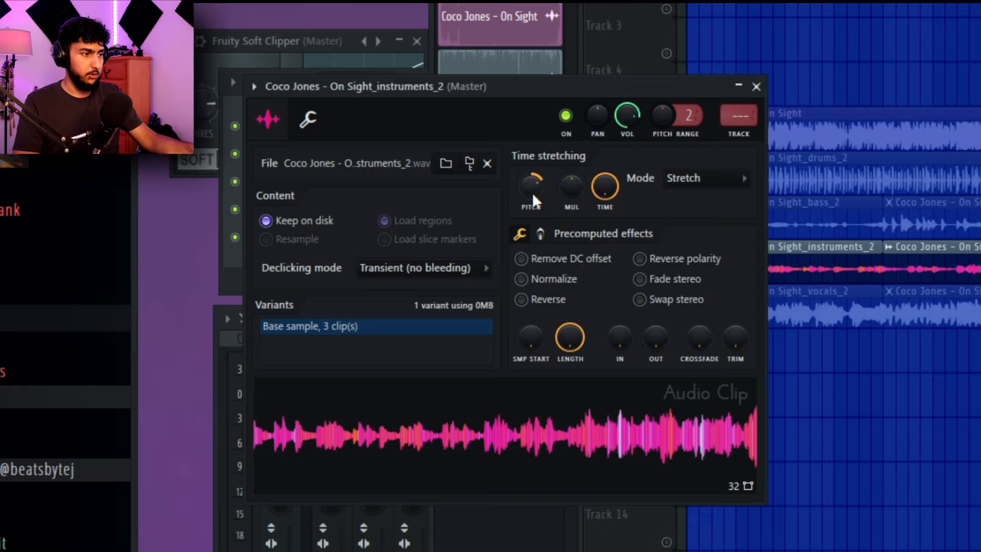
# - Copy the instruments clip's 67% pitch value to the pitch settings of the bass and vocals clips
pyautogui.rightClick(540, 192)
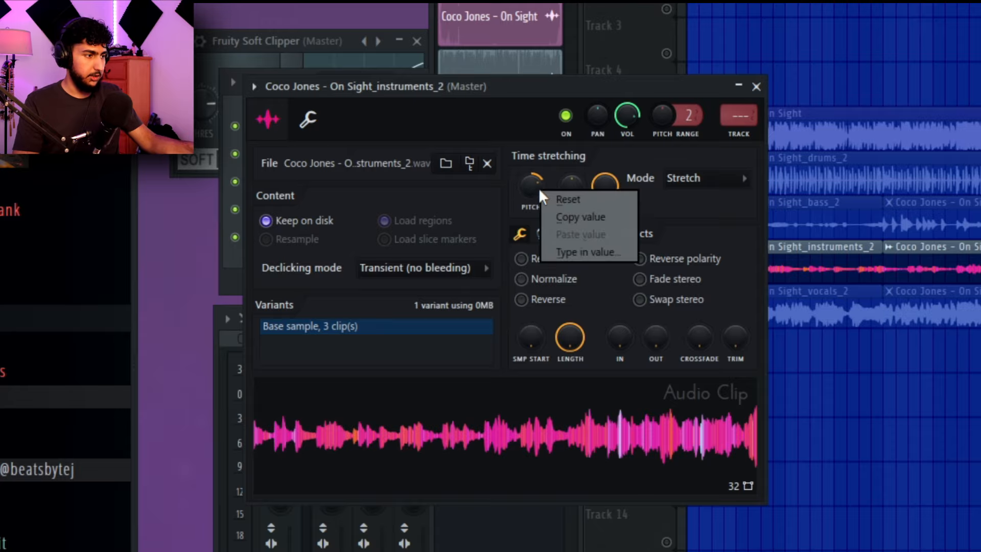
pyautogui.press('c')
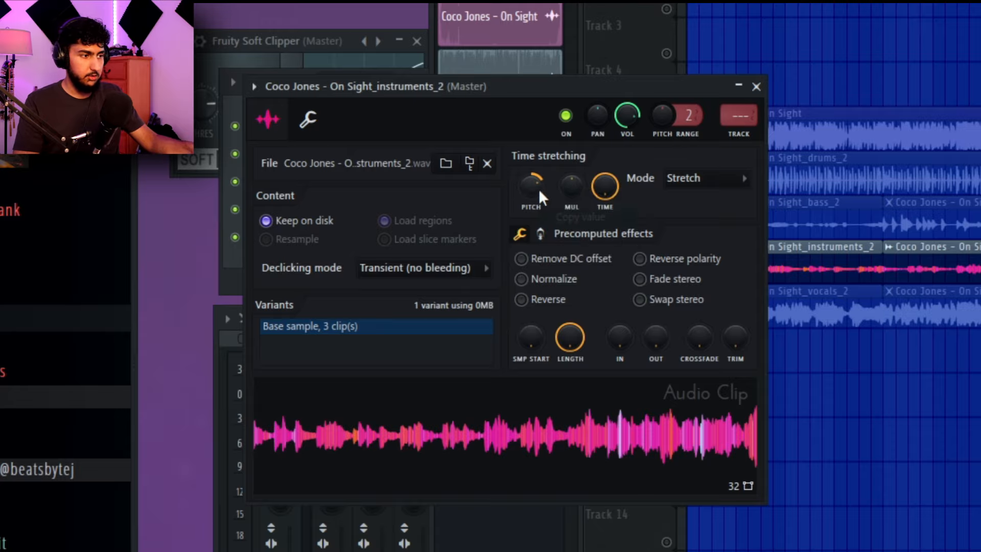
pyautogui.doubleClick(912, 210)
pyautogui.rightClick(482, 161)
pyautogui.press('p')
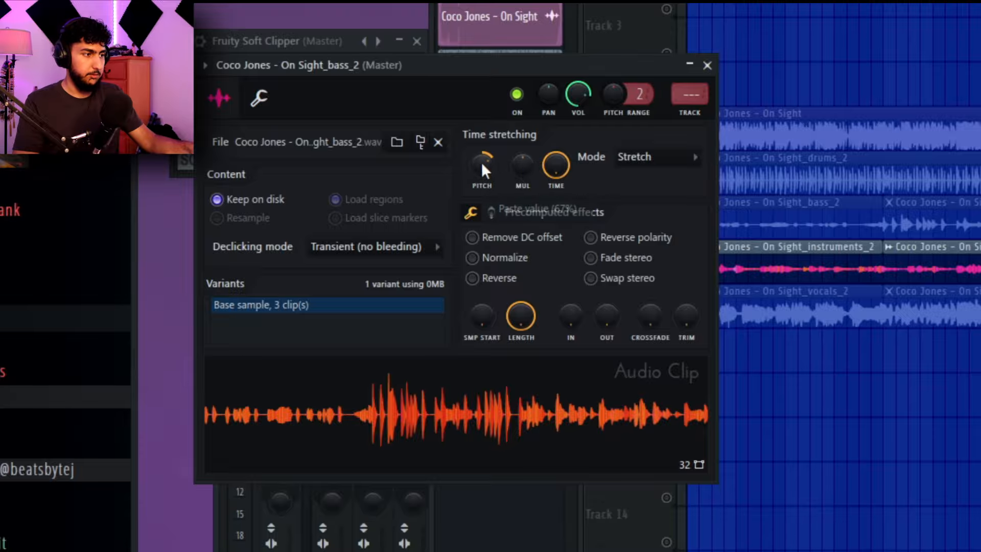
pyautogui.doubleClick(779, 305)
pyautogui.rightClick(535, 208)
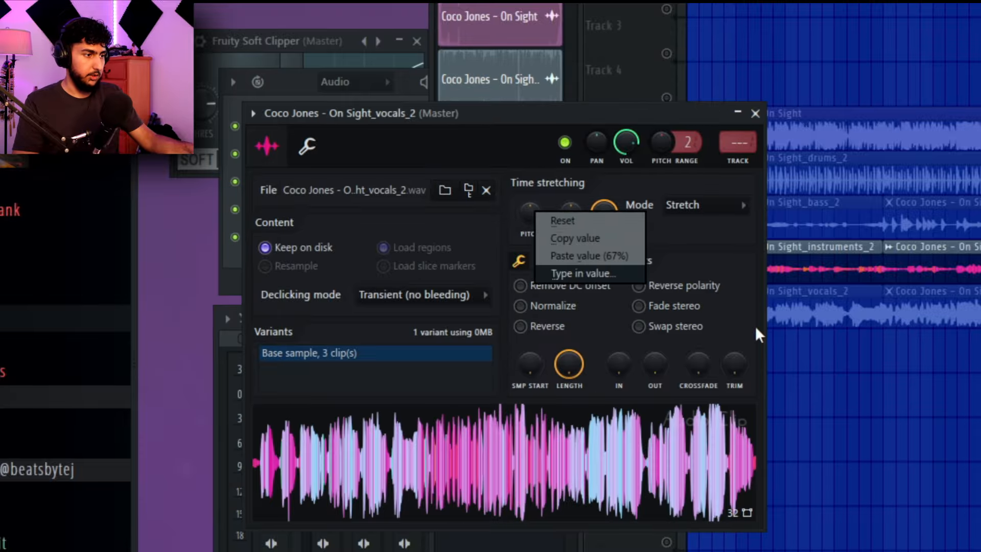
pyautogui.press('p')
pyautogui.click(767, 326)
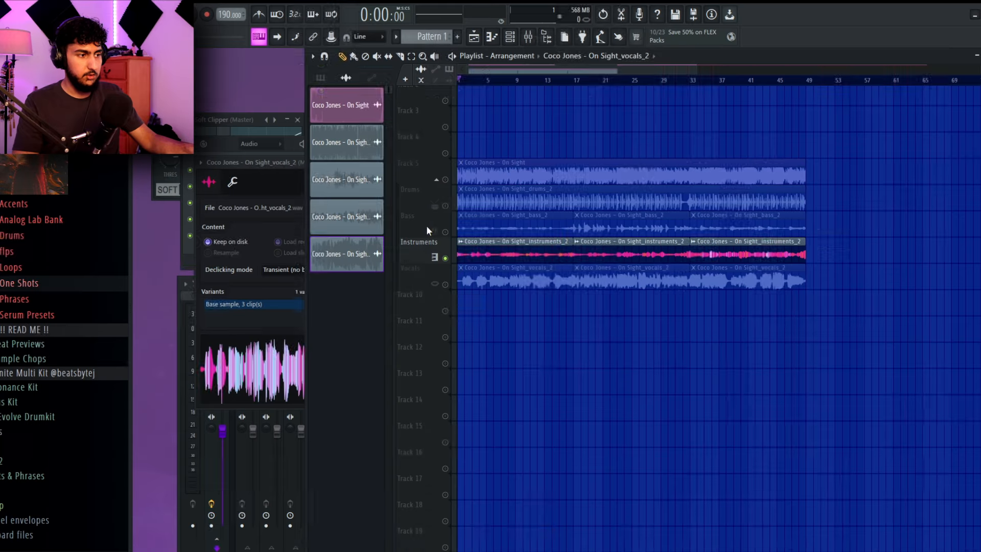
# - Restore all playlist tracks from the Instruments solo and play the pitched stems from the start
pyautogui.rightClick(446, 232)
pyautogui.rightClick(446, 232)
pyautogui.scroll(-1, 904, 240)
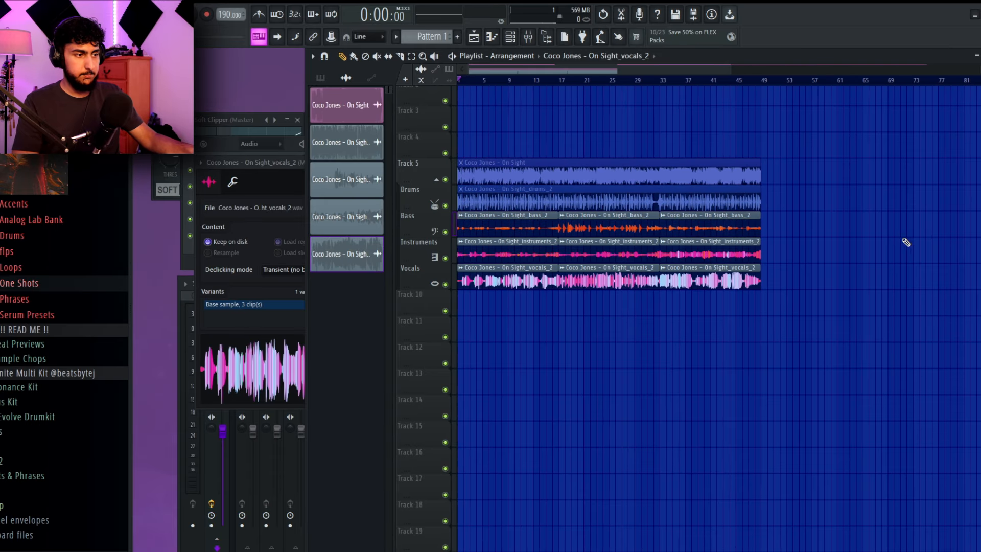
pyautogui.press('space')
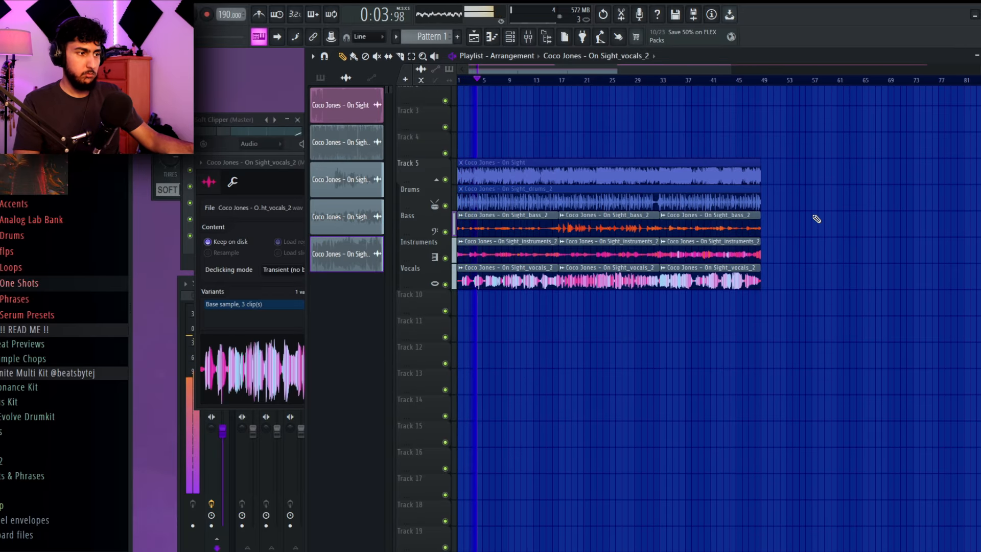
pyautogui.press('space')
# - Route the bass, instruments and vocals channels to mixer tracks 6, 7 and 8
pyautogui.press('F6')
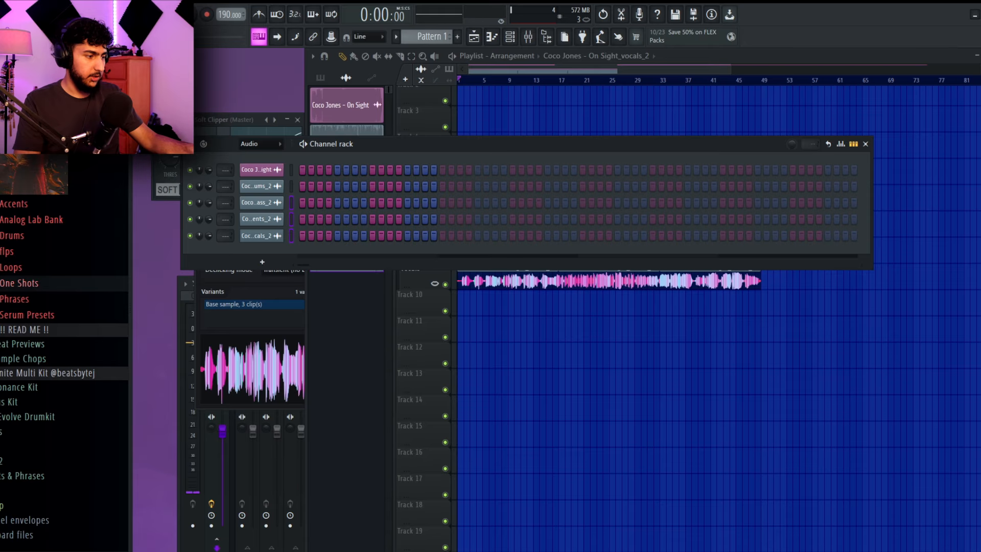
pyautogui.press('F9')
pyautogui.click(362, 342)
pyautogui.hotkey('ctrl', 'shift', 'l')
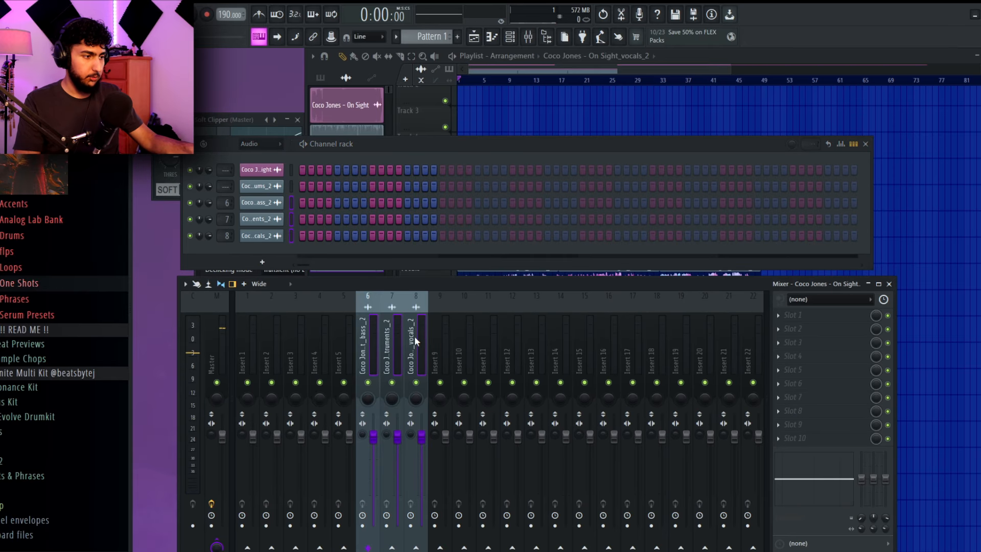
# - Undo the mixer routing of the bass, instruments and vocals channels
pyautogui.rightClick(418, 337)
pyautogui.click(488, 217)
pyautogui.click(503, 210)
pyautogui.hotkey('ctrl', 'z')
pyautogui.hotkey('ctrl', 'z')
pyautogui.hotkey('ctrl', 'z')
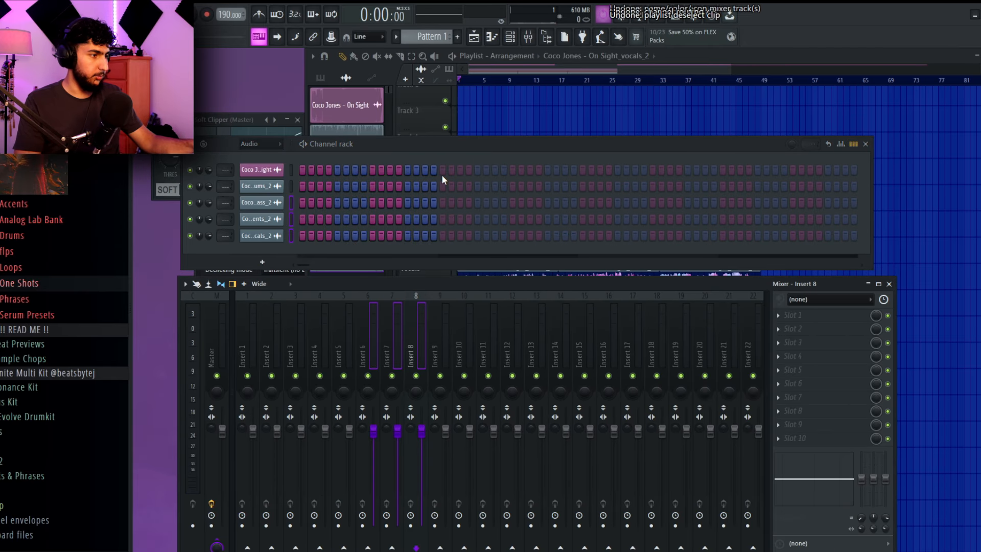
# - Route the bass, instruments and vocals channels to mixer tracks 7, 8 and 9 and play the song
pyautogui.click(344, 306)
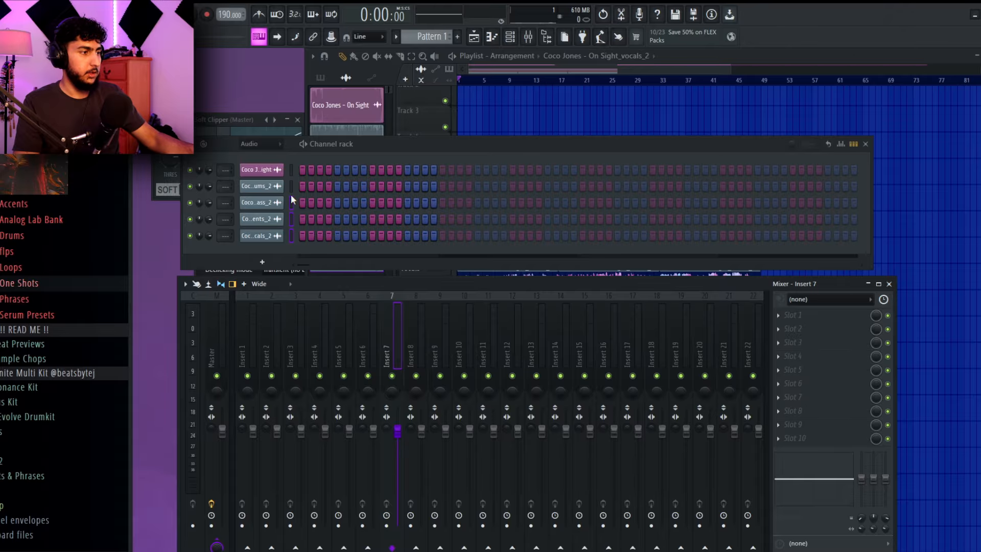
pyautogui.click(403, 152)
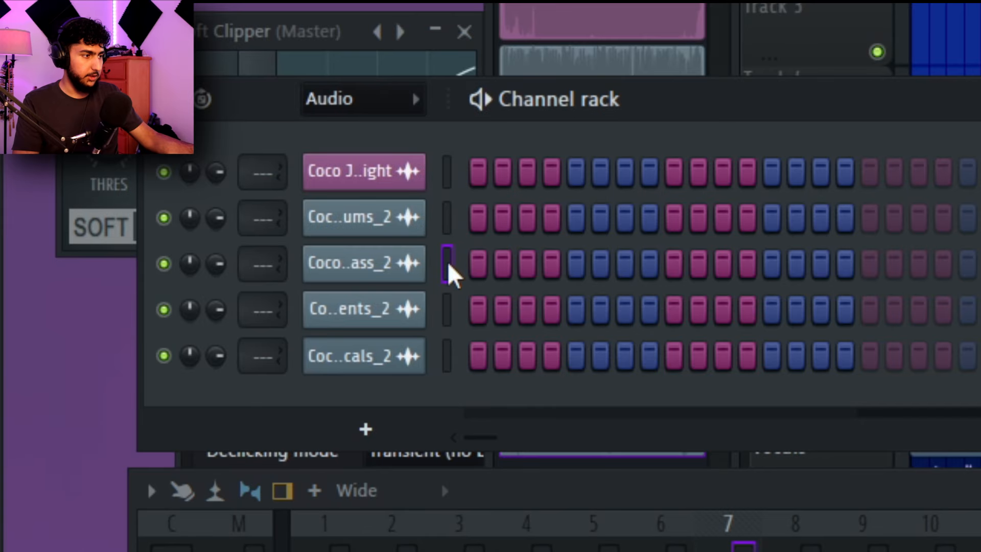
pyautogui.moveTo(449, 271); pyautogui.dragTo(445, 368)
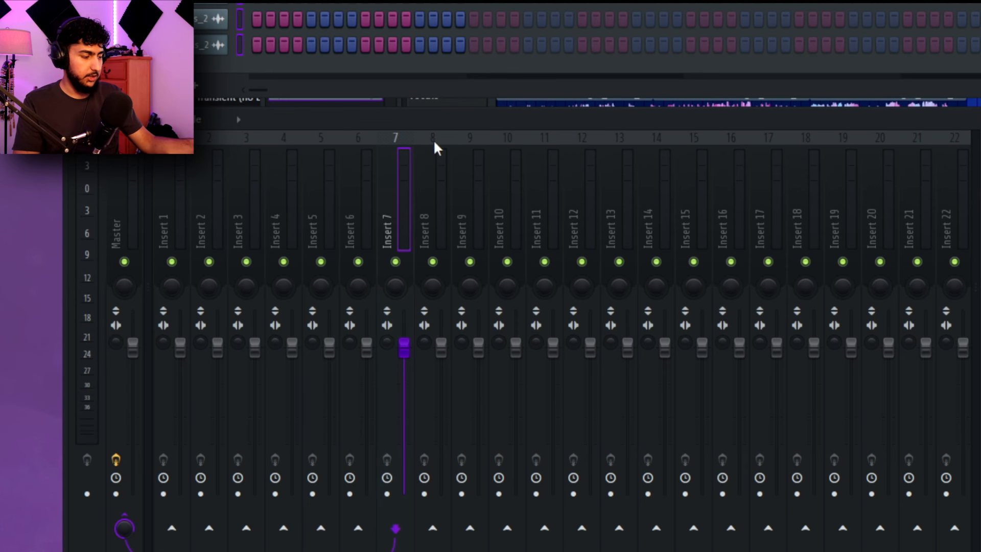
pyautogui.hotkey('ctrl', 'l')
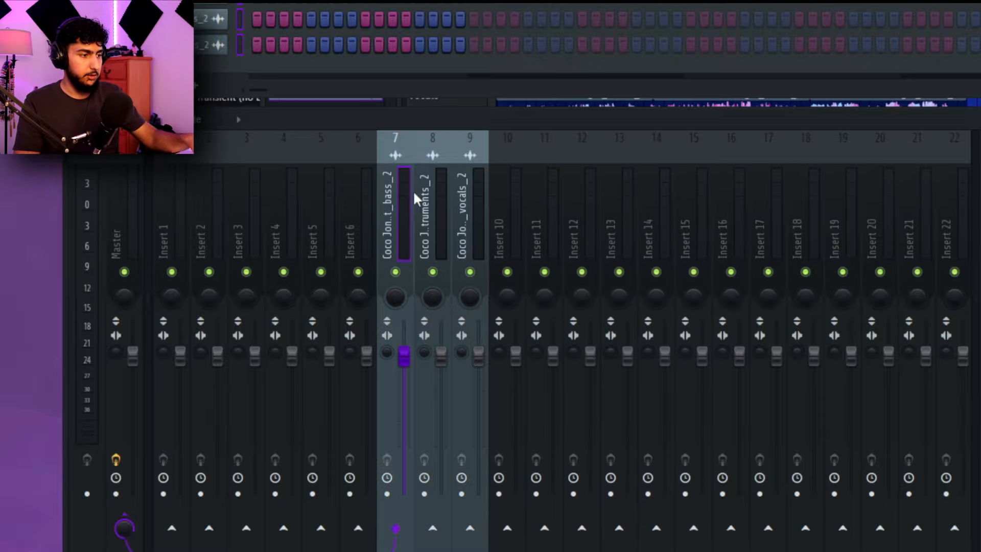
pyautogui.click(533, 180)
pyautogui.click(396, 205)
pyautogui.press('space')
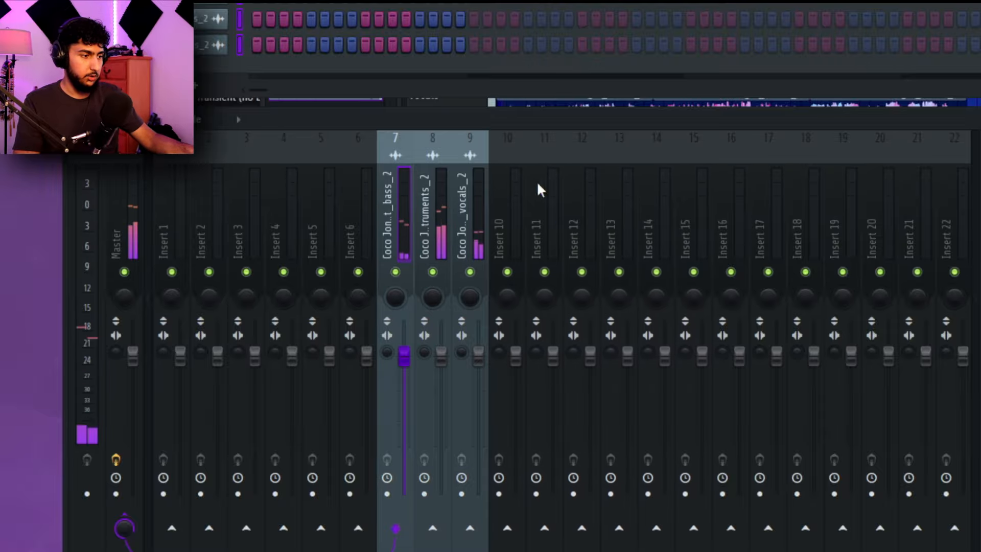
# - Add Fruity Parametric EQ 2 to the vocals mixer track and pull bands 1 and 7 down and inward to reduce lows and highs
pyautogui.rightClick(447, 210)
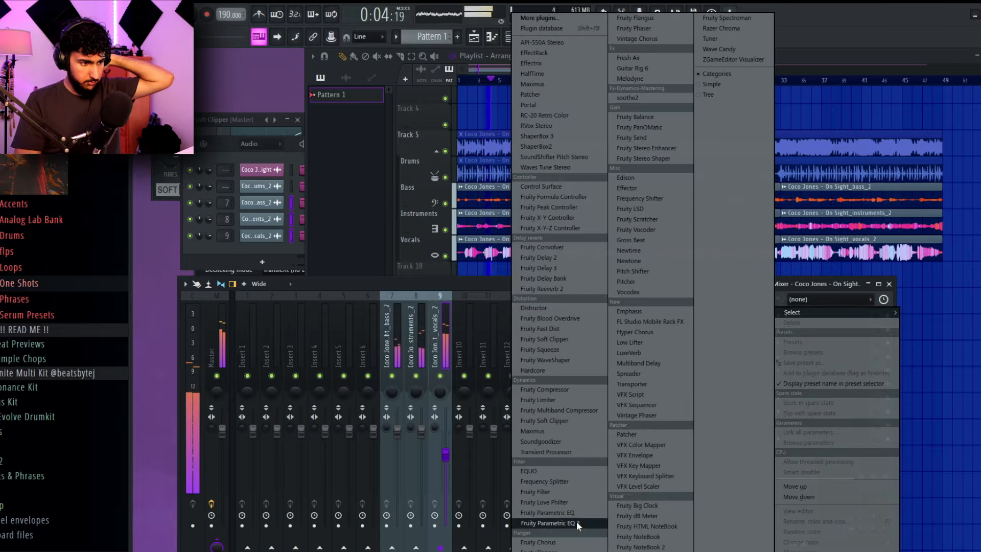
pyautogui.click(577, 521)
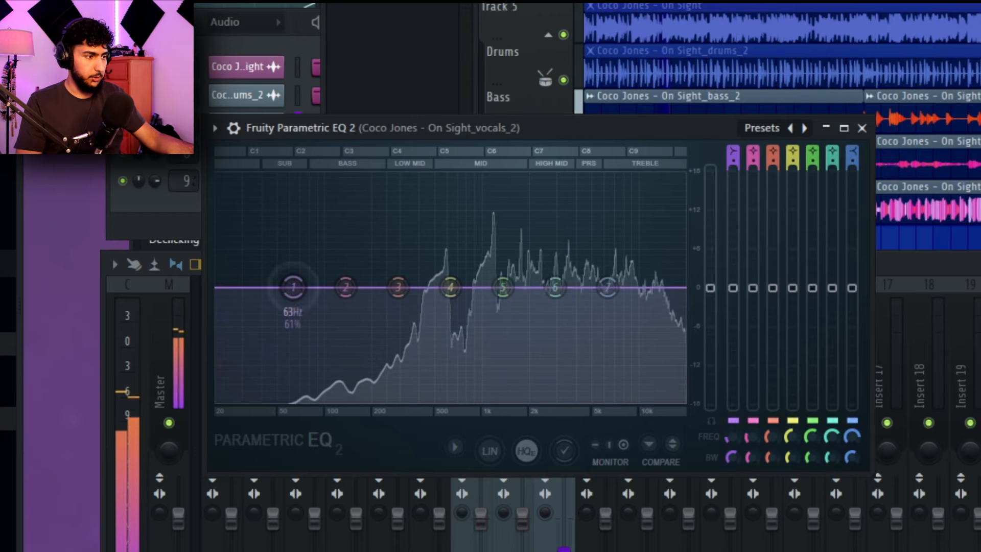
pyautogui.moveTo(293, 288); pyautogui.dragTo(425, 384)
pyautogui.moveTo(607, 288); pyautogui.dragTo(551, 381)
pyautogui.moveTo(425, 384); pyautogui.dragTo(420, 382)
pyautogui.moveTo(550, 381); pyautogui.dragTo(543, 374)
pyautogui.moveTo(420, 382); pyautogui.dragTo(427, 375)
pyautogui.moveTo(543, 374); pyautogui.dragTo(544, 375)
pyautogui.moveTo(427, 374); pyautogui.dragTo(433, 377)
pyautogui.moveTo(543, 375); pyautogui.dragTo(547, 358)
pyautogui.moveTo(433, 377); pyautogui.dragTo(439, 377)
pyautogui.moveTo(546, 362); pyautogui.dragTo(541, 362)
pyautogui.click(861, 128)
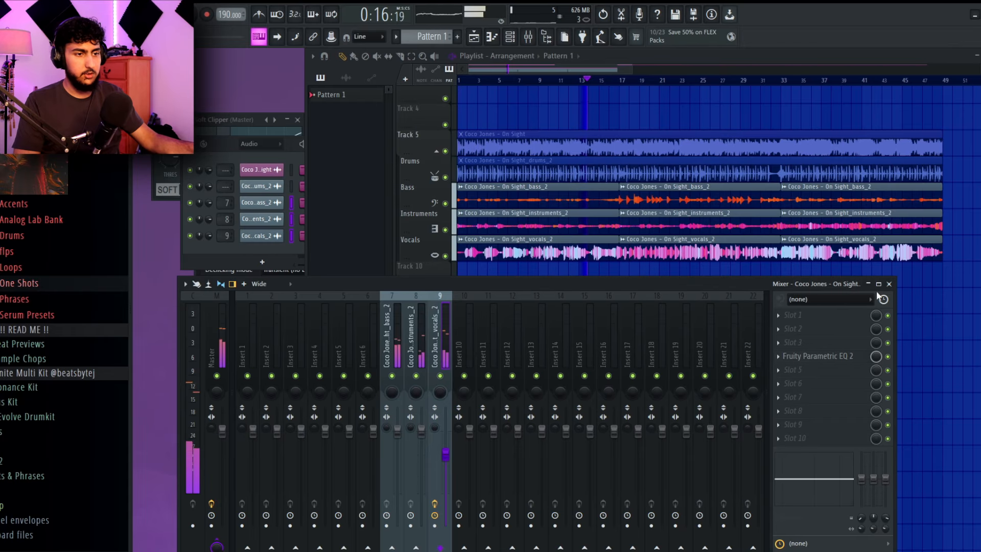
# - Place a Pattern 1 clip on Track 11 at bar 17 and set the playback selection to bars 17 through 33
pyautogui.rightClick(852, 270)
pyautogui.scroll(-1, 812, 301)
pyautogui.click(616, 300)
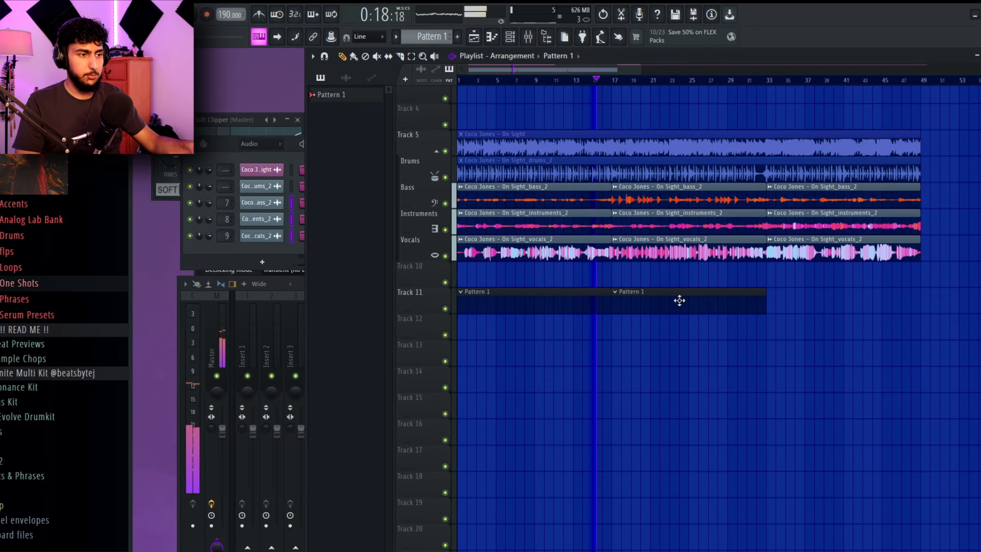
pyautogui.press('space')
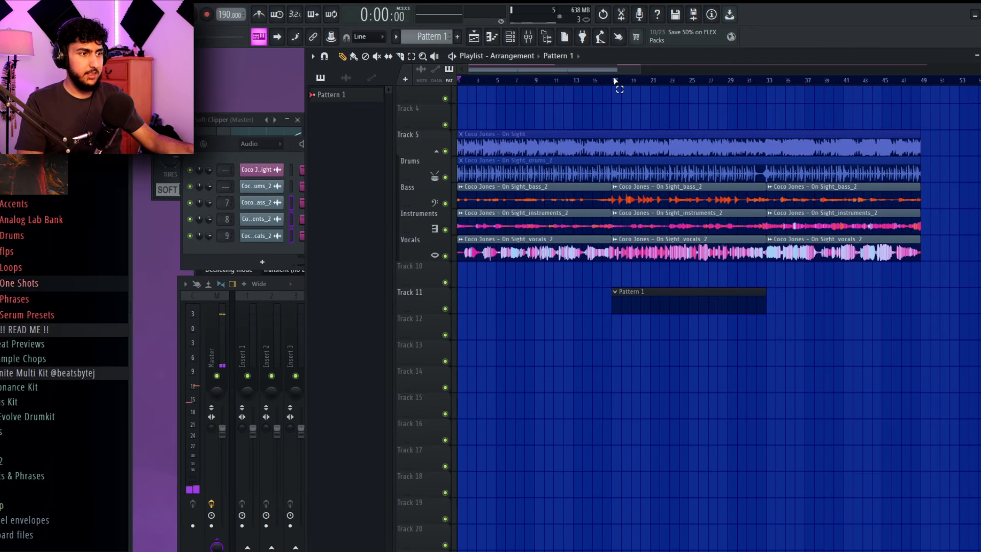
pyautogui.moveTo(617, 83); pyautogui.dragTo(769, 92)
pyautogui.press('space')
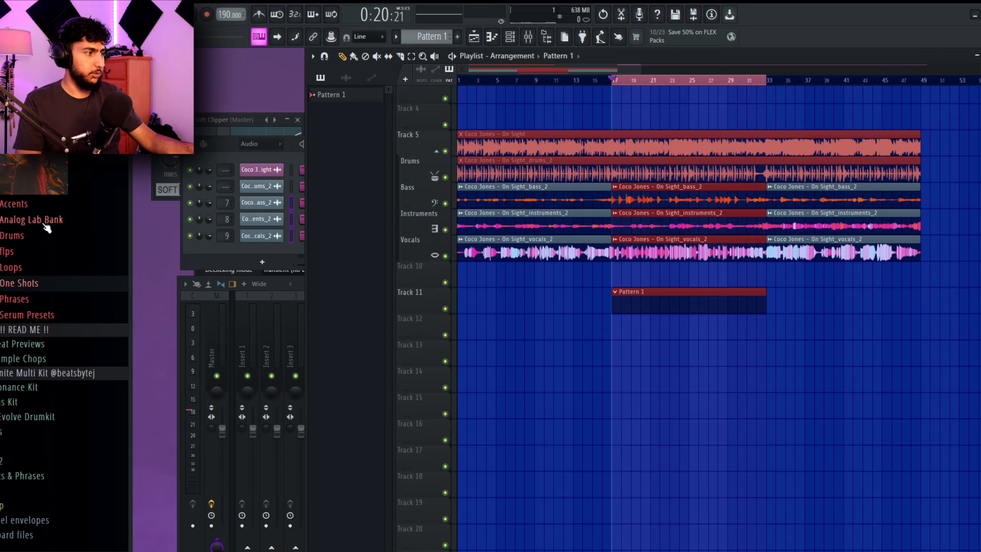
# - Add Snare - OG 2010s and a hi-hat sample from the Resonance Multi Kit to the Unsorted channel rack
pyautogui.scroll(-3, 46, 228)
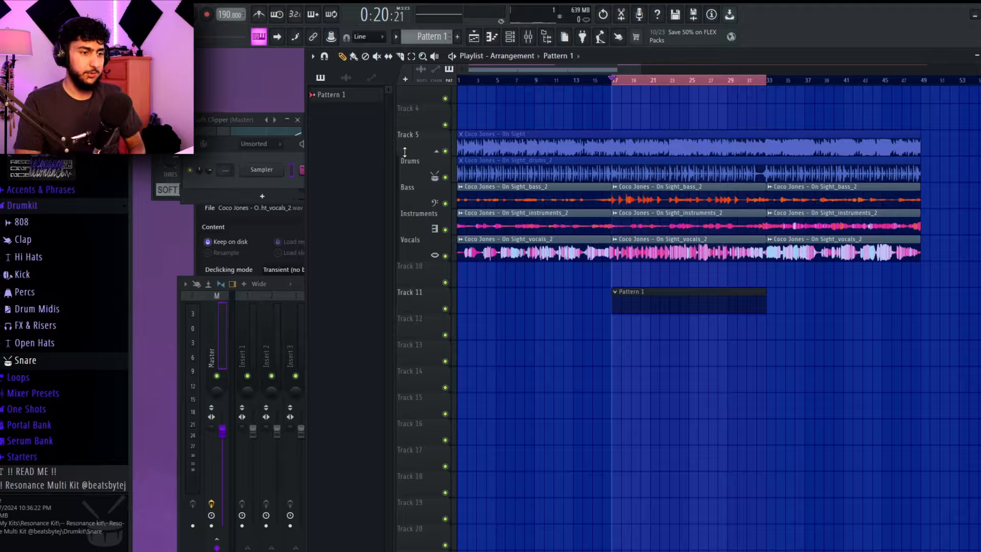
pyautogui.click(231, 140)
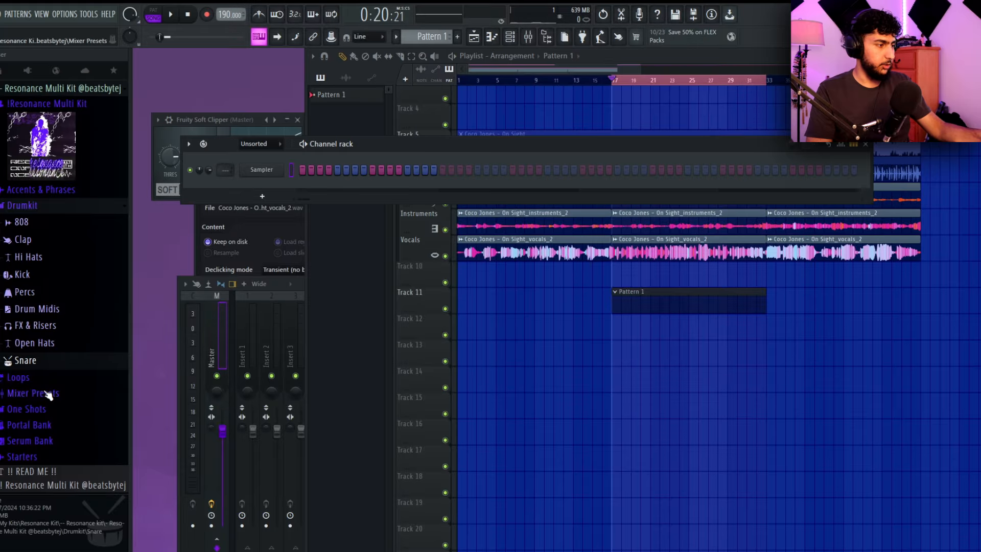
pyautogui.click(40, 370)
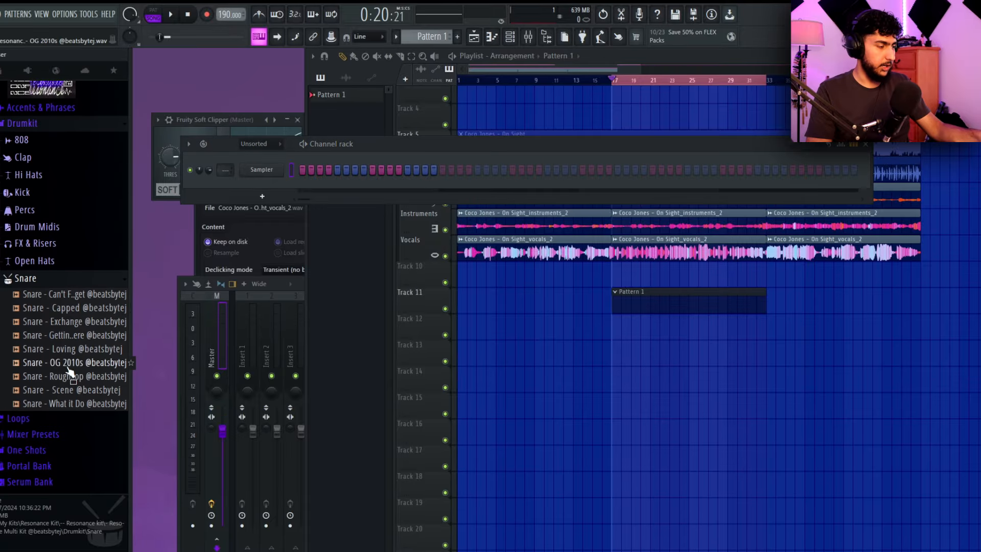
pyautogui.moveTo(72, 362); pyautogui.dragTo(250, 199)
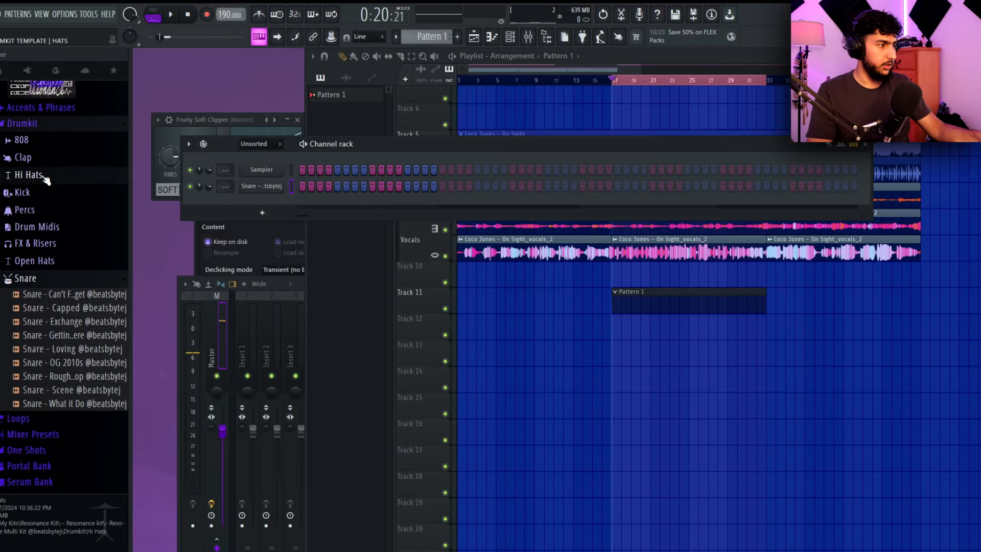
pyautogui.click(28, 174)
pyautogui.click(77, 286)
pyautogui.moveTo(102, 296); pyautogui.dragTo(337, 215)
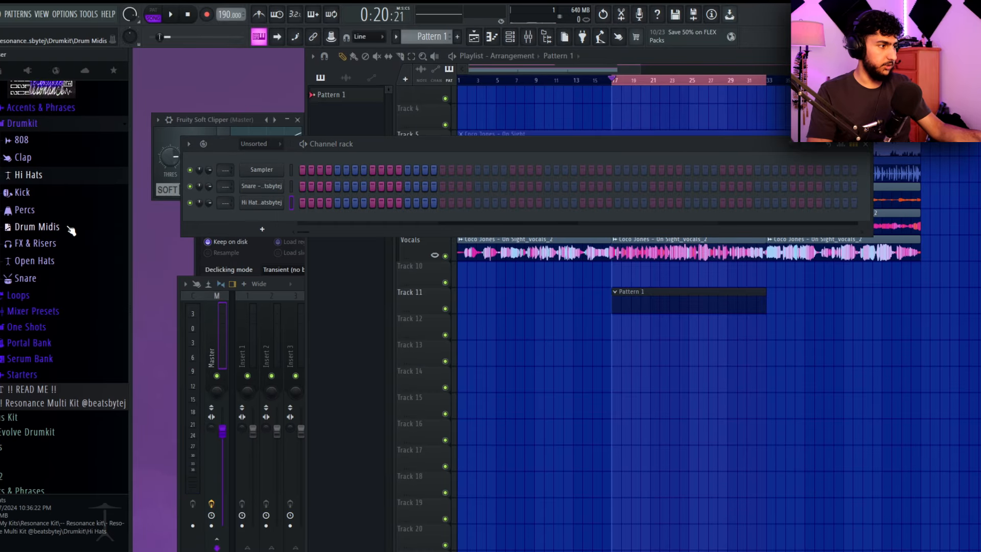
# - Add two percussion samples from the kit's Percs folder to the channel rack
pyautogui.click(56, 212)
pyautogui.moveTo(72, 376); pyautogui.dragTo(275, 219)
pyautogui.moveTo(72, 294); pyautogui.dragTo(272, 237)
# - Audition the kit's Open Hats samples and add two of them to the channel rack
pyautogui.click(35, 438)
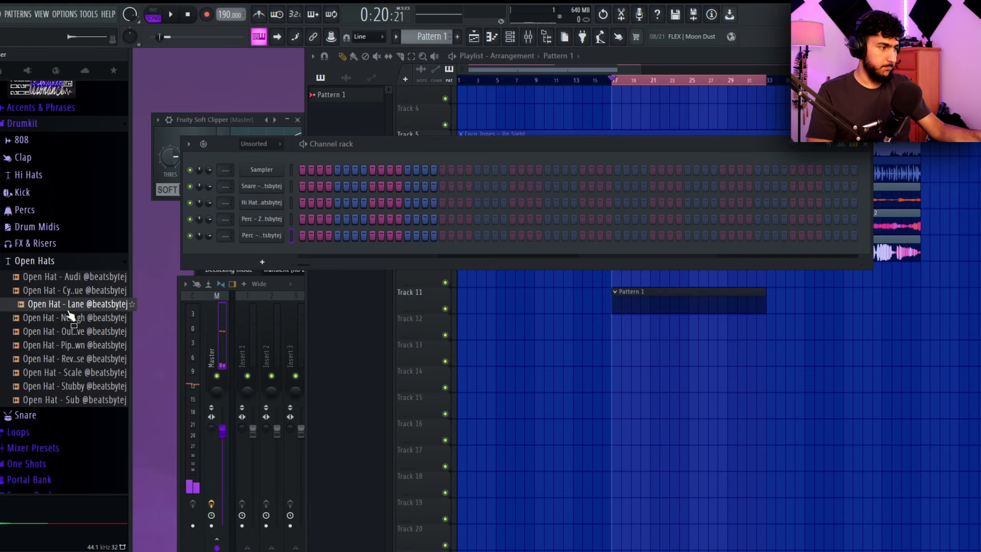
pyautogui.click(66, 317)
pyautogui.click(69, 348)
pyautogui.click(82, 332)
pyautogui.click(78, 374)
pyautogui.click(80, 387)
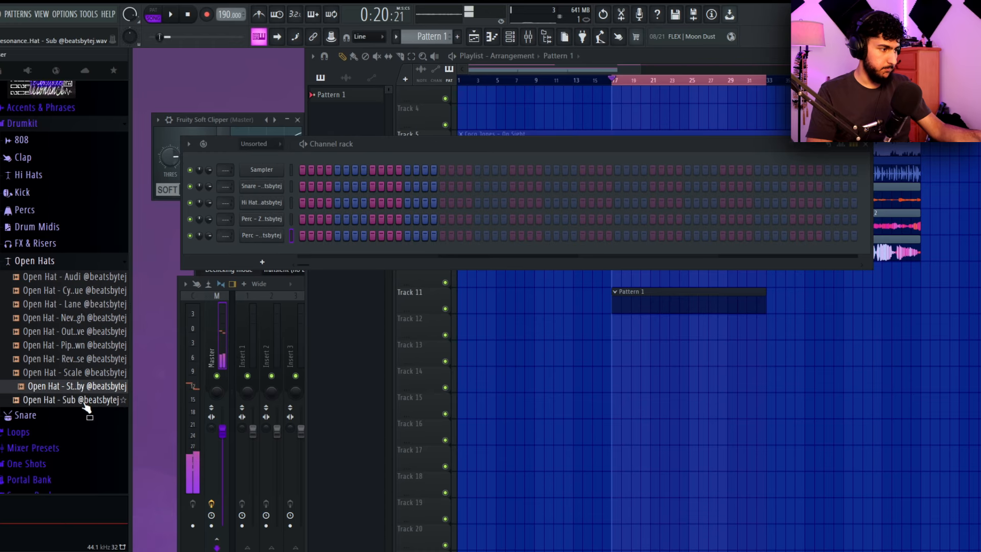
pyautogui.click(84, 401)
pyautogui.moveTo(82, 396); pyautogui.dragTo(252, 270)
pyautogui.click(71, 290)
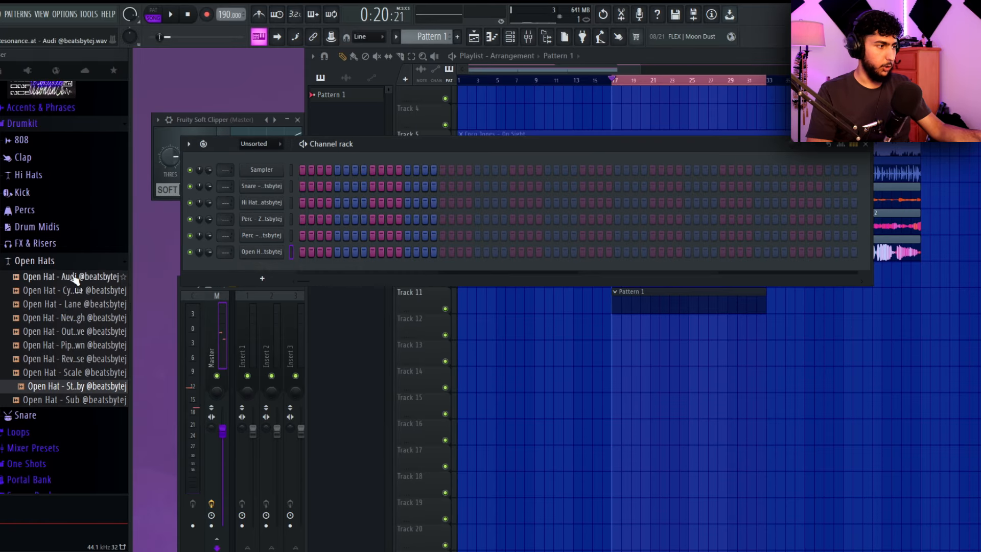
pyautogui.moveTo(69, 298); pyautogui.dragTo(258, 269)
pyautogui.click(65, 262)
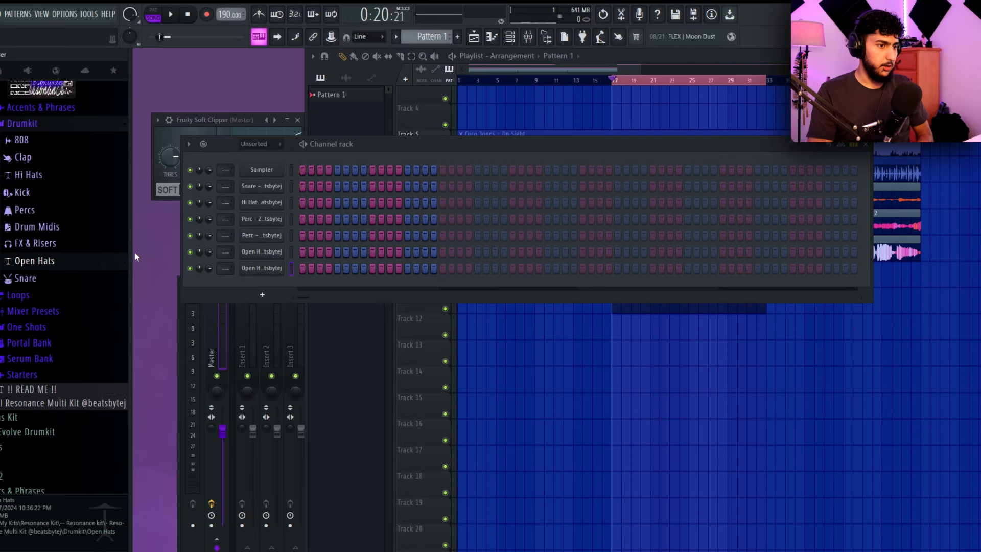
# - Add 808 - Detroit-West Coast from the Ignite Multi Kit drums to the channel rack and view its volume envelope settings
pyautogui.scroll(8, 31, 240)
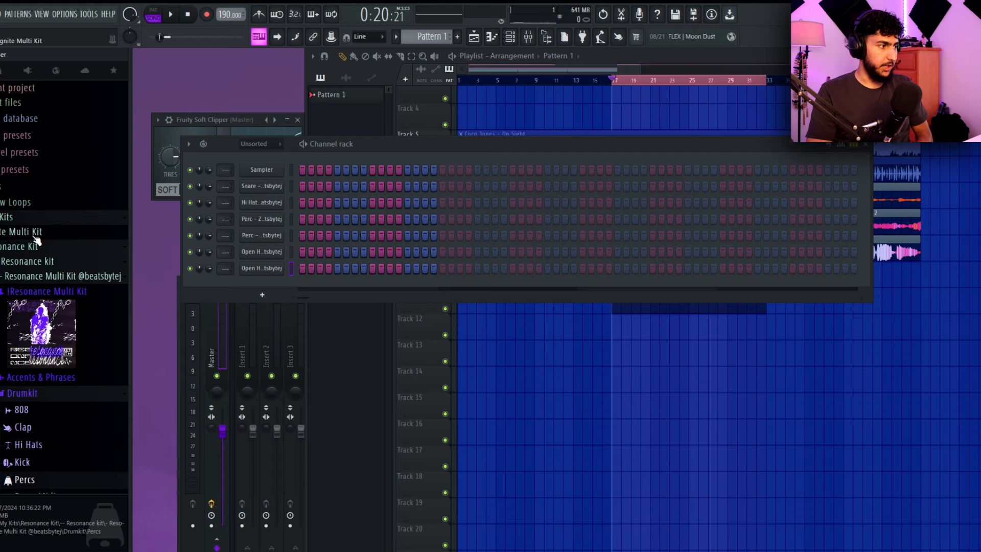
pyautogui.click(36, 234)
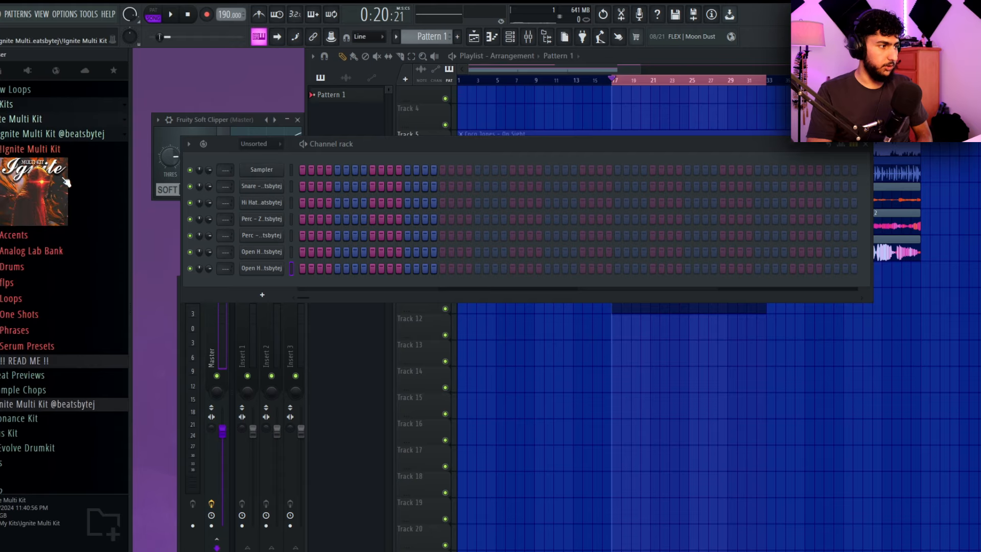
pyautogui.click(41, 266)
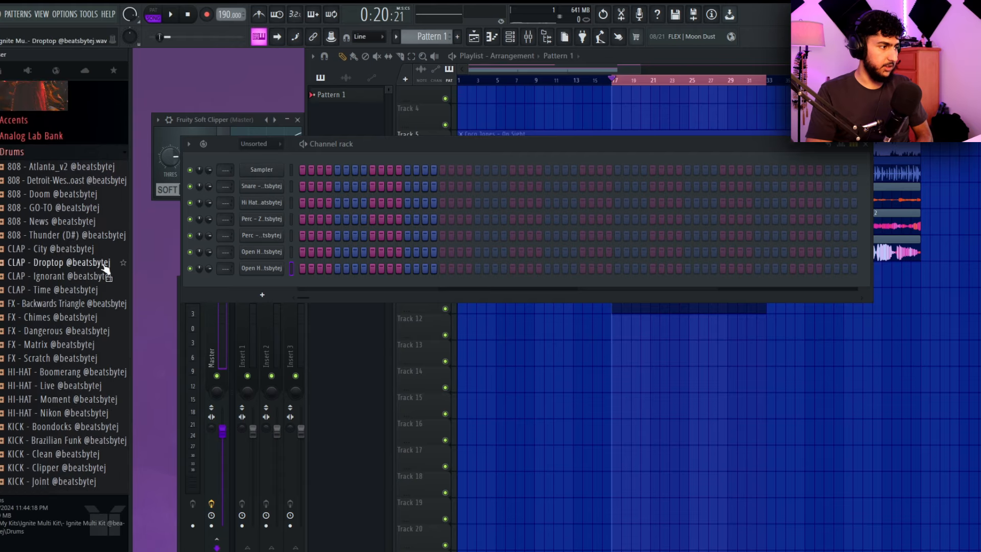
pyautogui.scroll(-3, 105, 263)
pyautogui.scroll(4, 80, 191)
pyautogui.moveTo(36, 202); pyautogui.dragTo(266, 284)
pyautogui.click(234, 182)
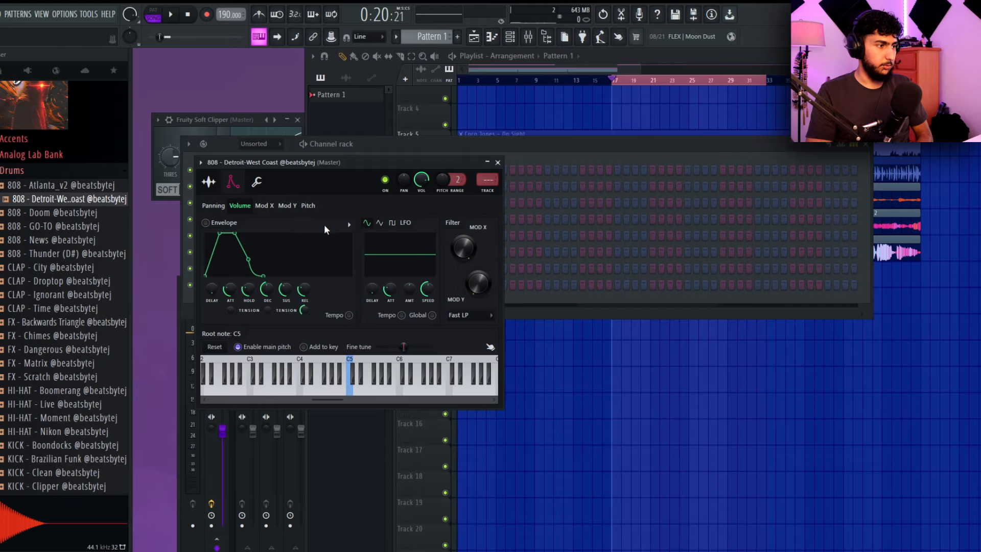
pyautogui.click(556, 157)
# - Place a snare hit on step 9 of Pattern 1 and open the snare in the piano roll
pyautogui.click(373, 188)
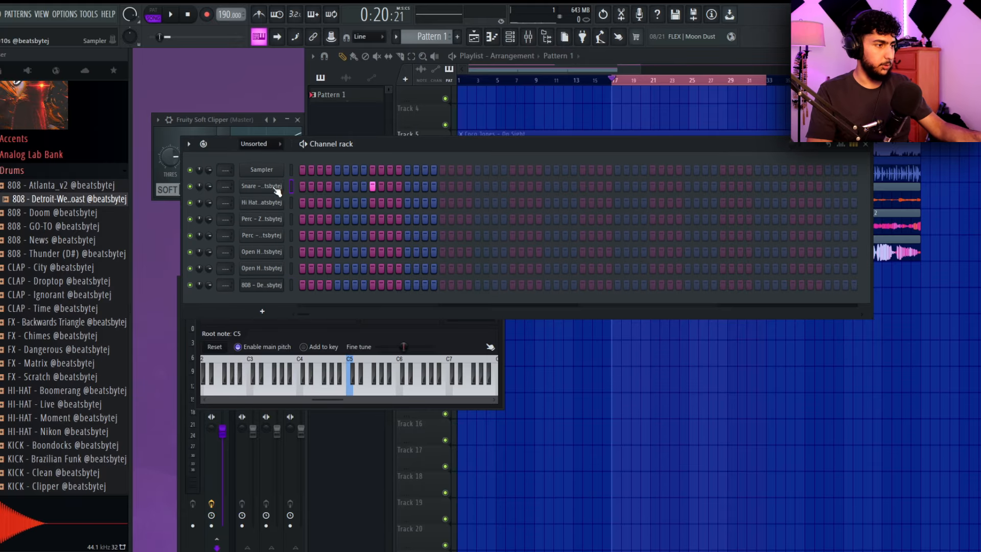
pyautogui.rightClick(276, 189)
pyautogui.click(306, 186)
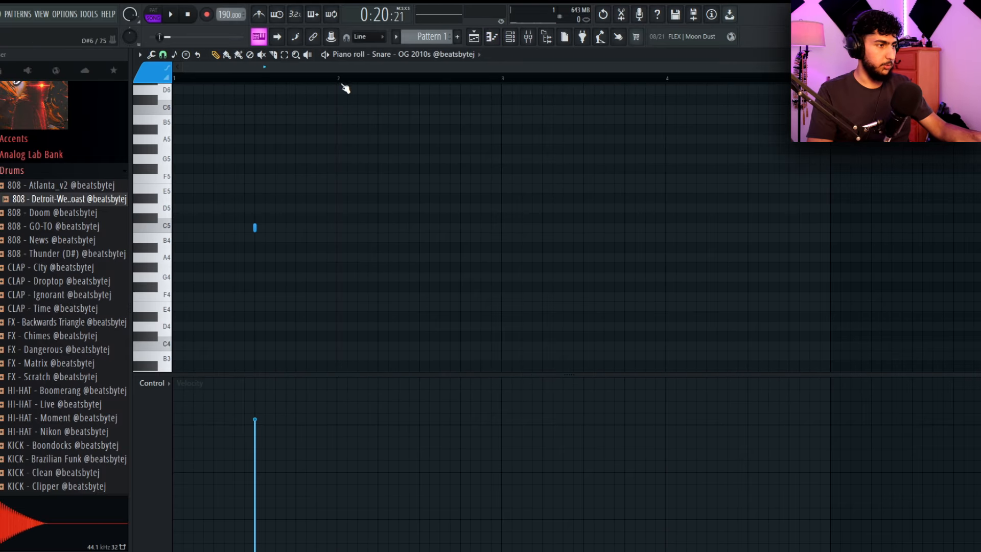
# - Repeat the snare note once per bar across eight bars and delete the extra note beyond bar 8
pyautogui.hotkey('ctrl', 'b')
pyautogui.hotkey('ctrl', 'b')
pyautogui.hotkey('ctrl', 'b')
pyautogui.hotkey('ctrl', 'b')
pyautogui.hotkey('ctrl', 'b')
pyautogui.hotkey('ctrl', 'b')
pyautogui.hotkey('ctrl', 'b')
pyautogui.hotkey('ctrl', 'b')
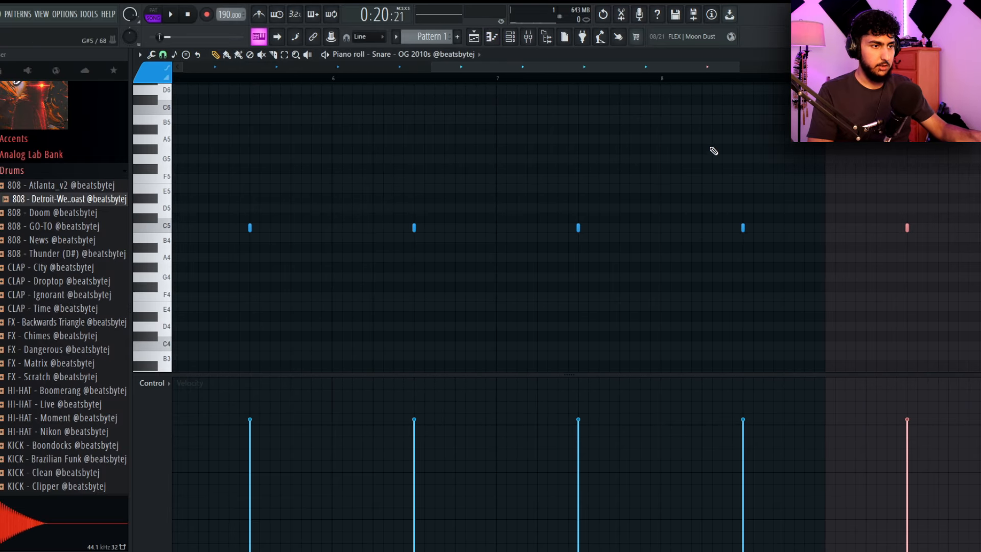
pyautogui.hotkey('ctrl', 'd')
pyautogui.rightClick(907, 228)
pyautogui.rightClick(903, 239)
pyautogui.keyDown('ctrl'); pyautogui.rightClick(846, 211); pyautogui.keyUp('ctrl')
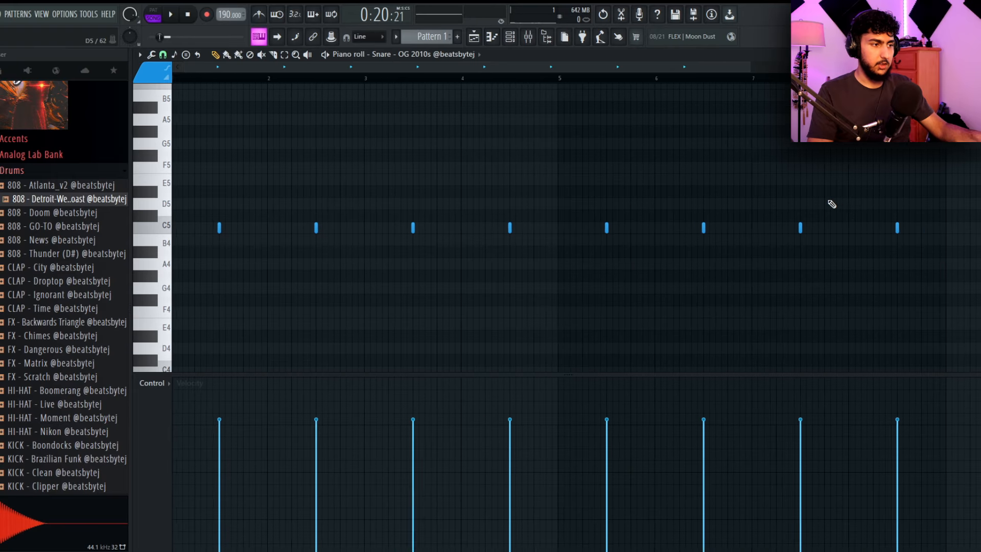
# - Transpose all snare notes up from C5 to A5 while playing the selected section
pyautogui.press('space')
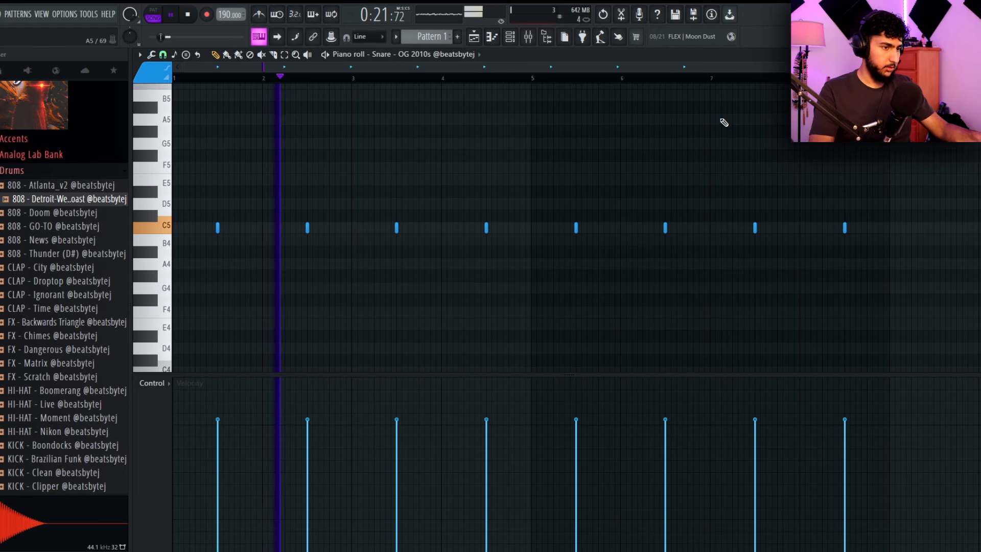
pyautogui.press('space')
pyautogui.hotkey('ctrl', 'a')
pyautogui.press('space')
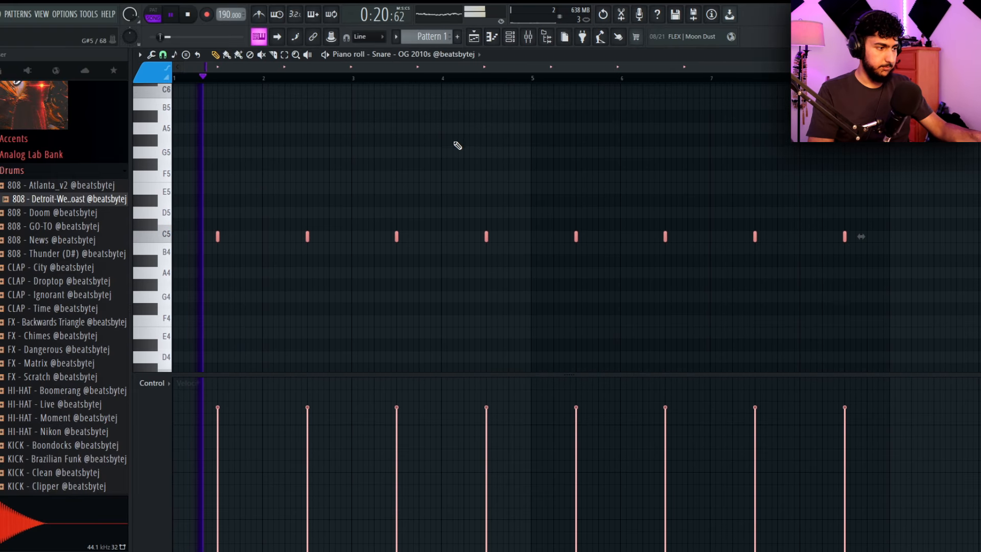
pyautogui.hotkey('ctrl', 'd')
pyautogui.hotkey('shift', 'Up')
pyautogui.hotkey('shift', 'Up')
pyautogui.hotkey('shift', 'Up')
pyautogui.hotkey('shift', 'Up')
pyautogui.hotkey('shift', 'Up')
pyautogui.hotkey('shift', 'Up')
pyautogui.hotkey('shift', 'Up')
pyautogui.hotkey('shift', 'Up')
pyautogui.hotkey('shift', 'Up')
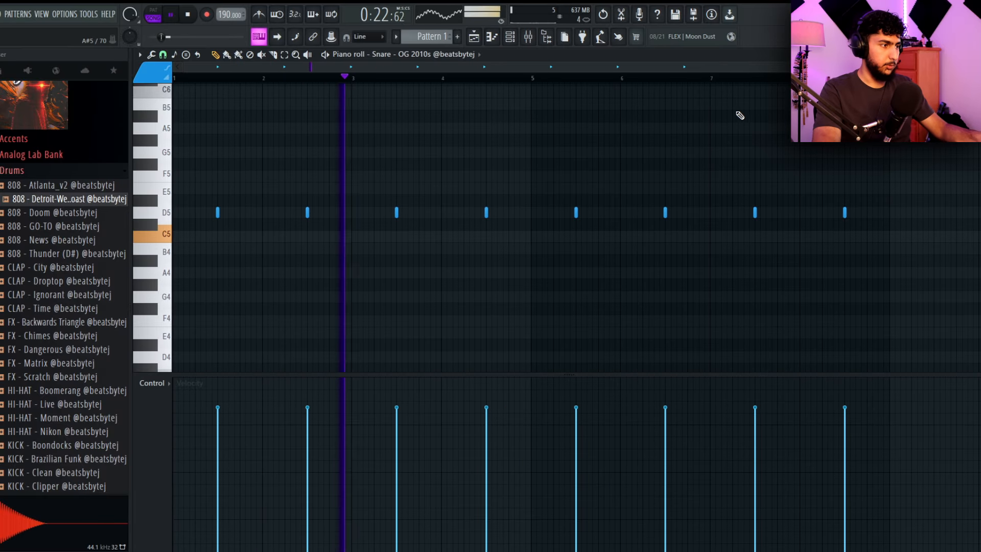
pyautogui.press('space')
pyautogui.press('space')
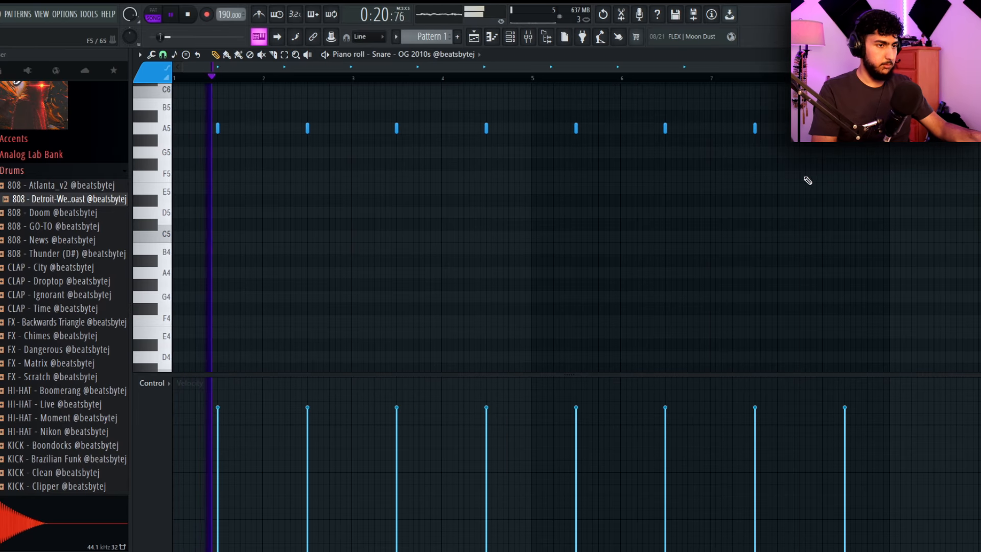
# - Raise all snare notes one more semitone to A#5 during playback
pyautogui.hotkey('shift', 'Up')
pyautogui.hotkey('shift', 'Up')
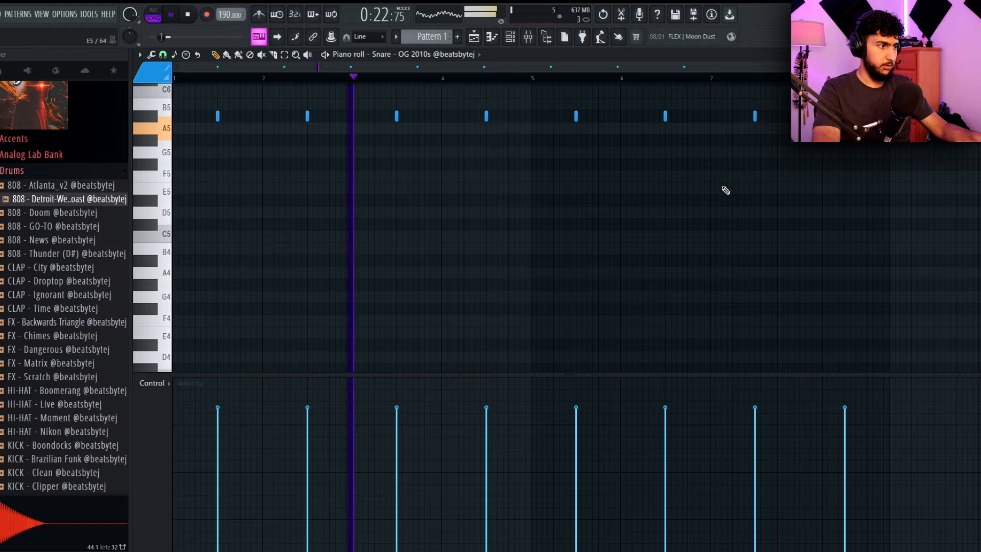
pyautogui.scroll(3, 705, 215)
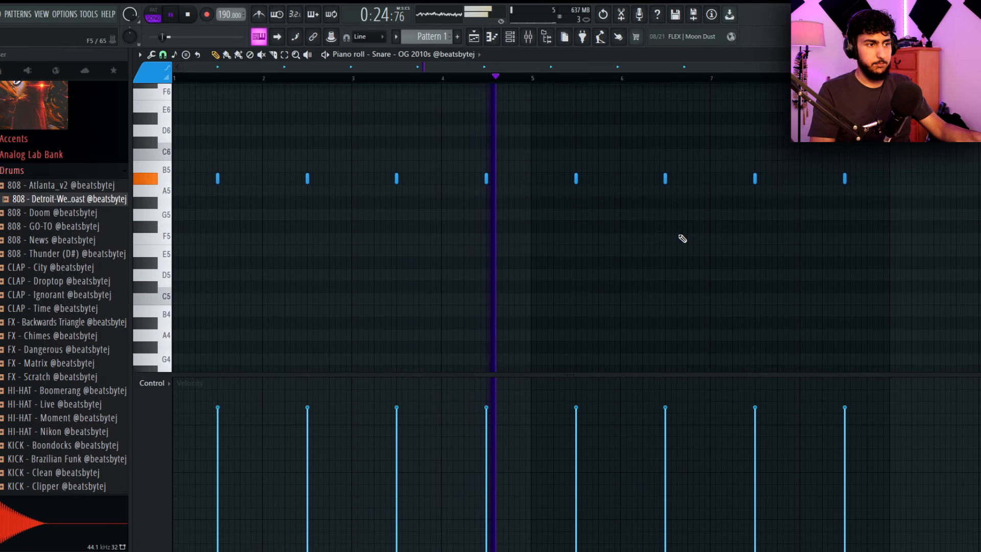
# - Leave the snare piano roll, stop playback and open the Hi Hat channel's sampler settings
pyautogui.keyDown('ctrl'); pyautogui.scroll(-1, 562, 225); pyautogui.keyUp('ctrl')
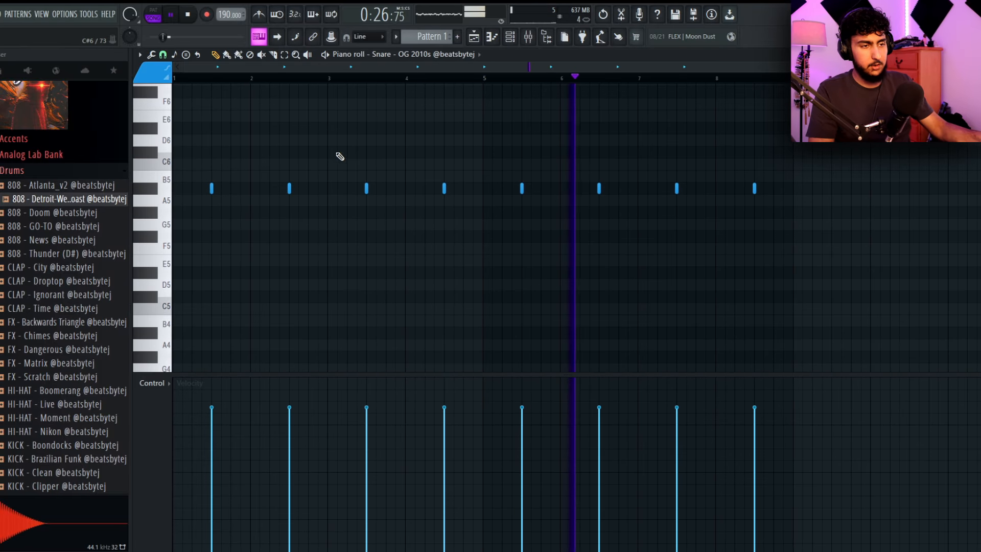
pyautogui.click(973, 54)
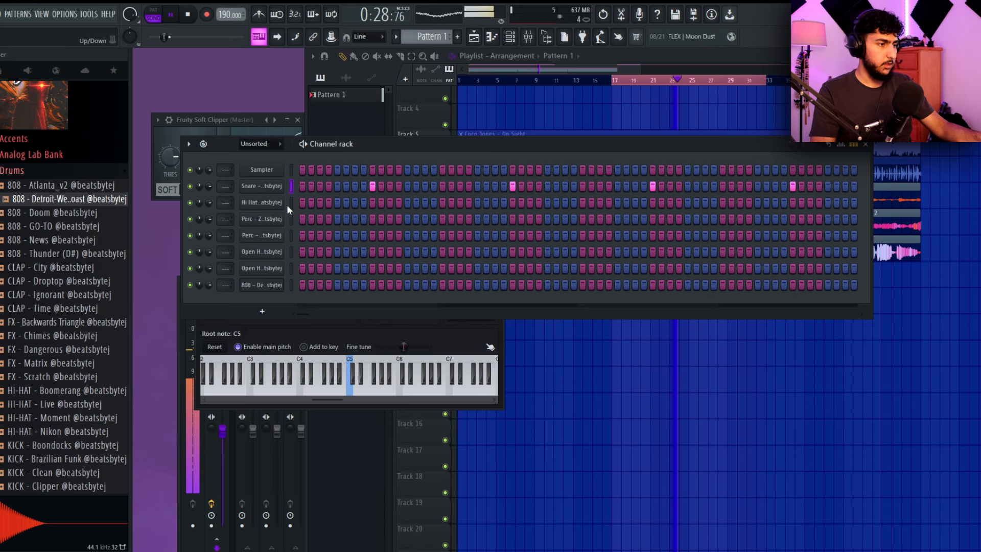
pyautogui.press('space')
pyautogui.click(261, 203)
pyautogui.click(219, 311)
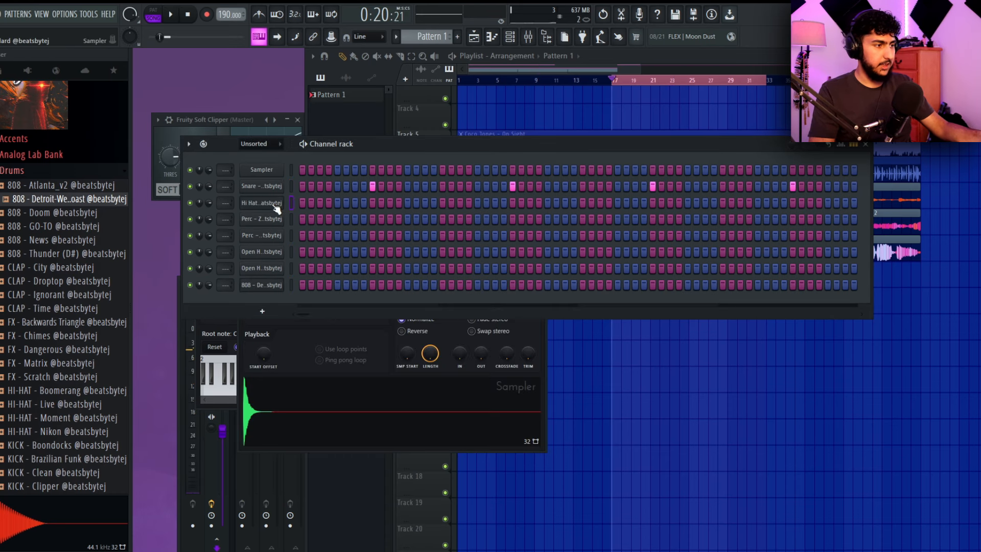
# - Fill the Hi Hat channel with a hit every 2 steps and audition it in the piano roll
pyautogui.press('space')
pyautogui.rightClick(274, 204)
pyautogui.click(311, 201)
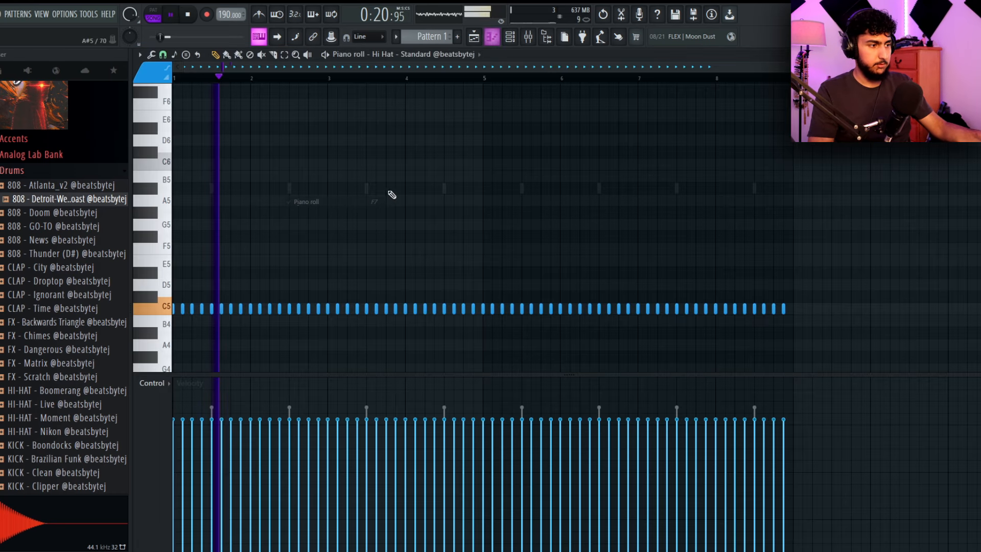
pyautogui.press('space')
pyautogui.click(973, 55)
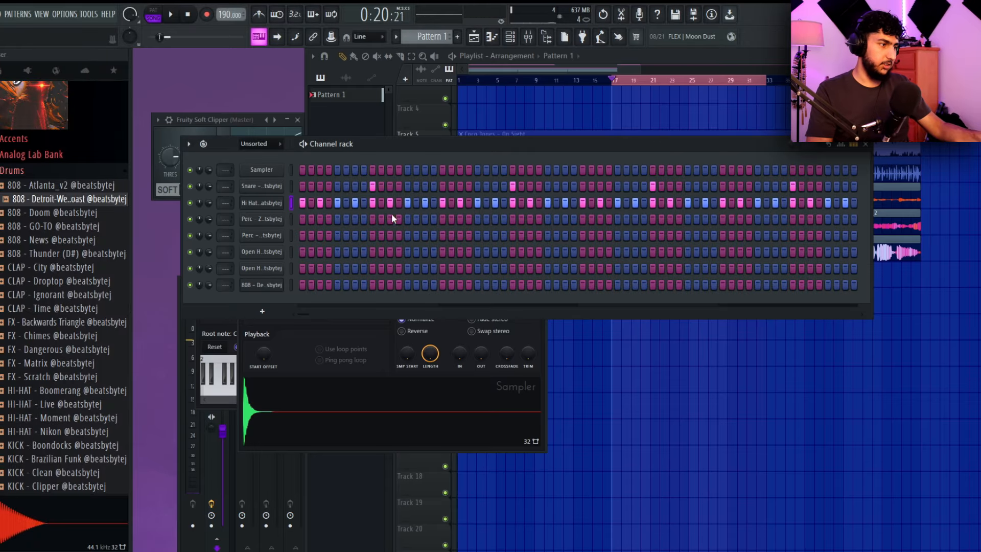
# - Fill the Hi Hat channel with a hit every 4 steps and open it in the piano roll
pyautogui.rightClick(278, 207)
pyautogui.click(414, 246)
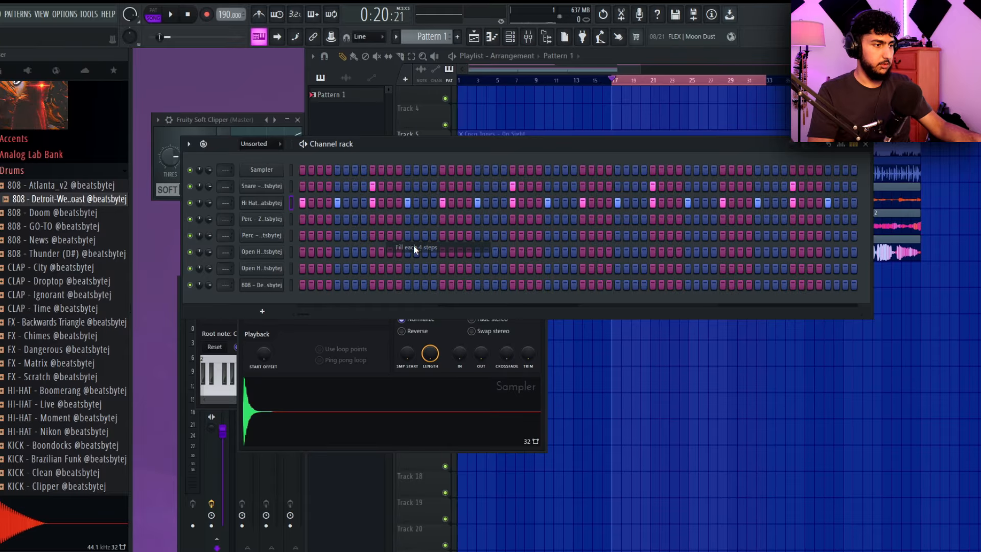
pyautogui.rightClick(277, 202)
pyautogui.click(307, 201)
pyautogui.keyDown('ctrl'); pyautogui.scroll(-2, 430, 210); pyautogui.keyUp('ctrl')
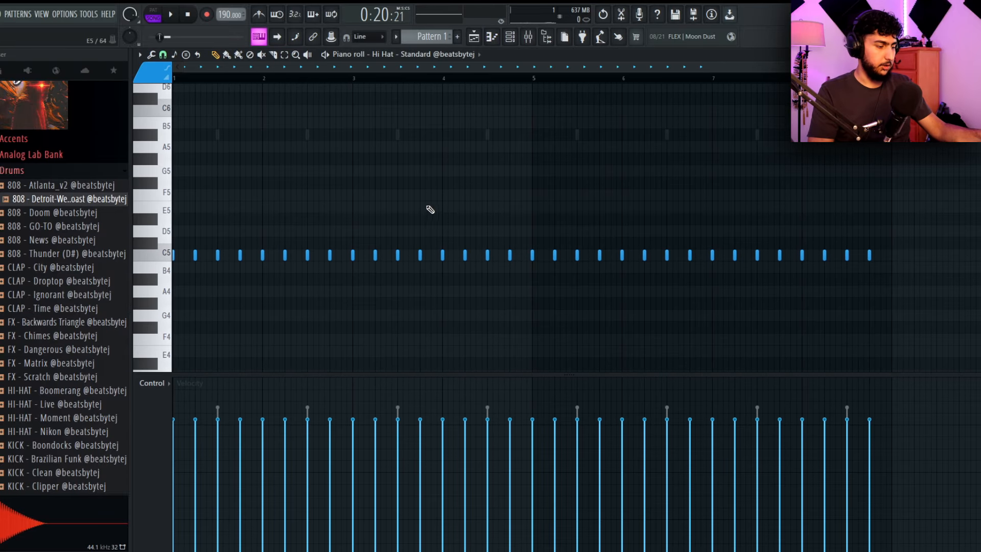
# - Duplicate the hi-hat notes into the gaps two steps later, lower the copies' velocity and play back the result
pyautogui.keyDown('ctrl'); pyautogui.scroll(5, 235, 247); pyautogui.keyUp('ctrl')
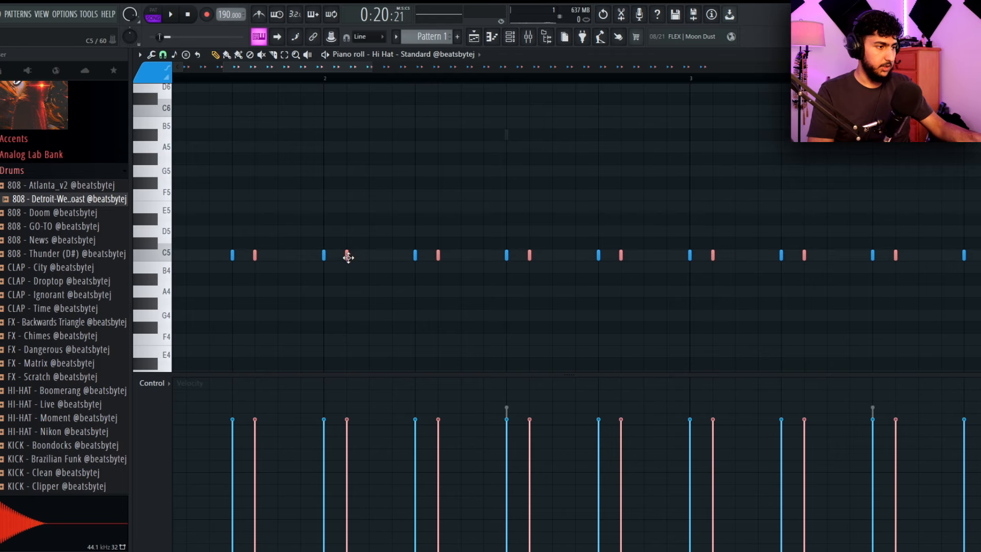
pyautogui.moveTo(348, 257); pyautogui.dragTo(402, 269)
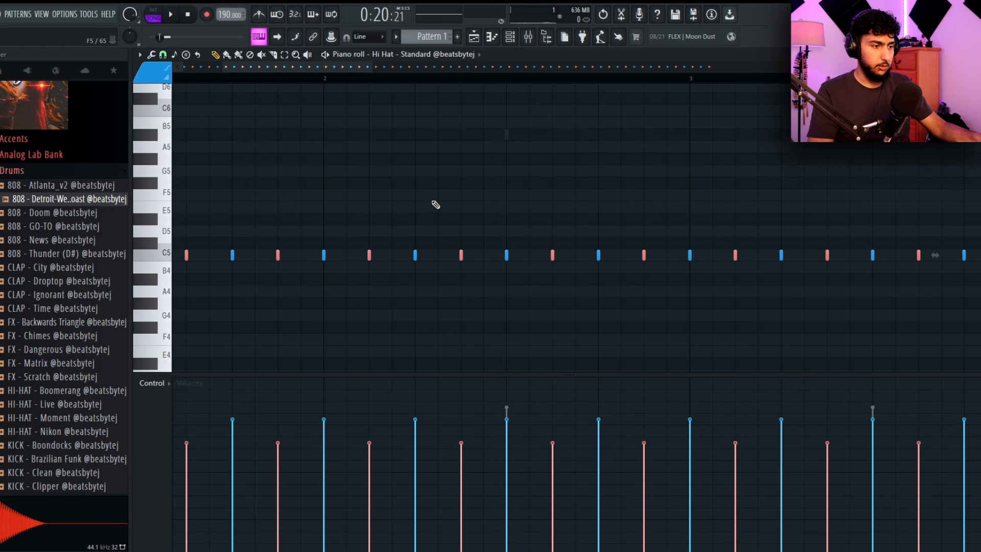
pyautogui.keyDown('ctrl'); pyautogui.rightClick(451, 202); pyautogui.keyUp('ctrl')
pyautogui.keyDown('ctrl'); pyautogui.click(452, 200); pyautogui.keyUp('ctrl')
pyautogui.press('space')
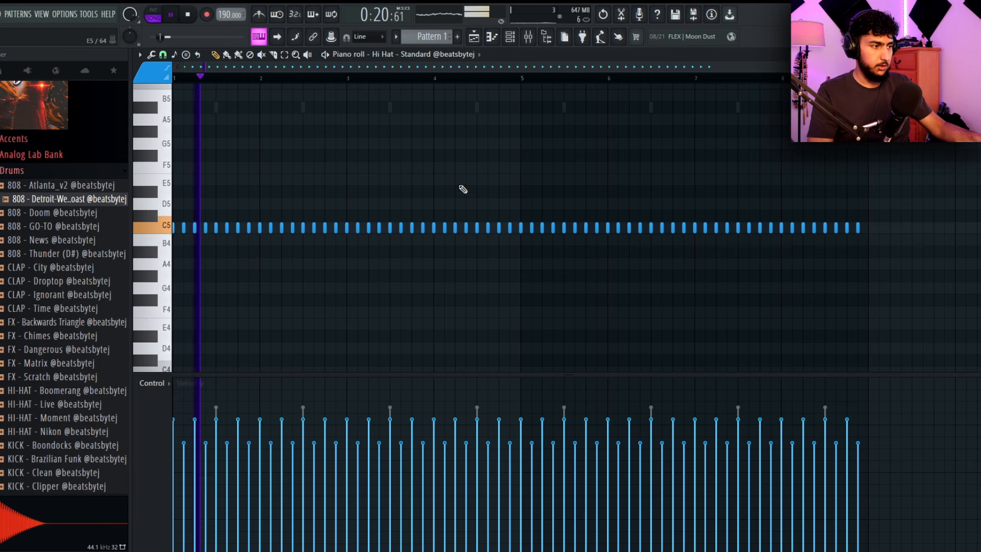
pyautogui.press('Escape')
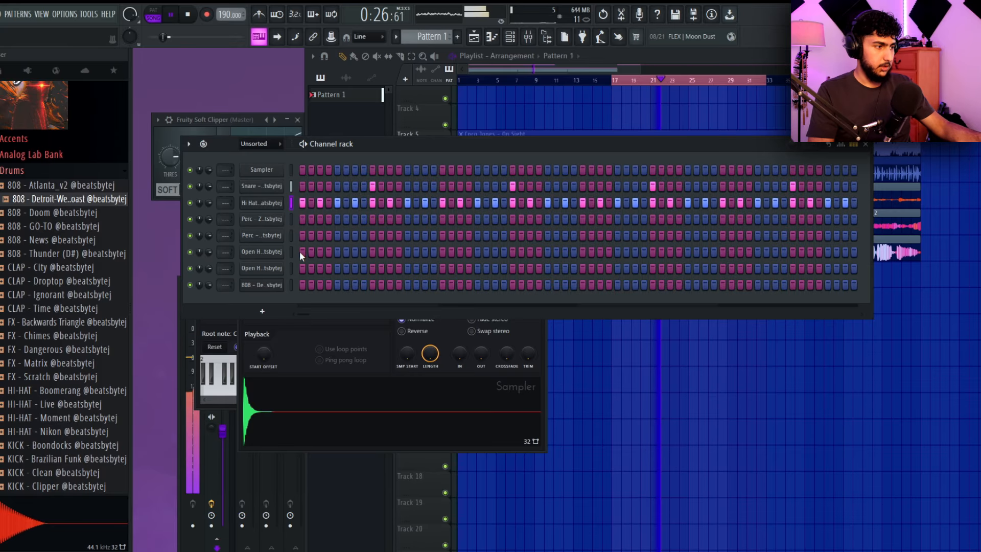
pyautogui.press('space')
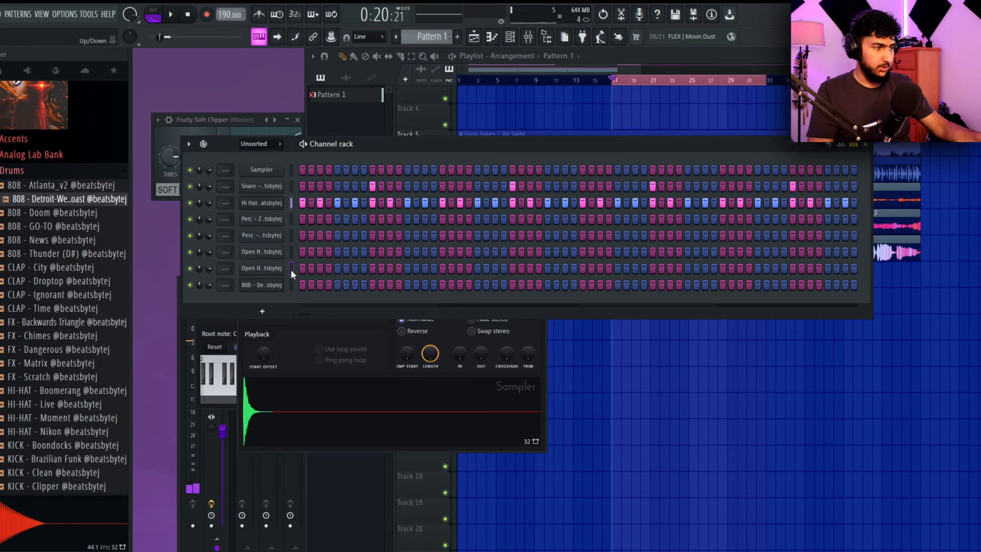
# - Place Open Hat - Stubby hits on steps 1, 7 and 13 and open the channel in the piano roll
pyautogui.click(291, 252)
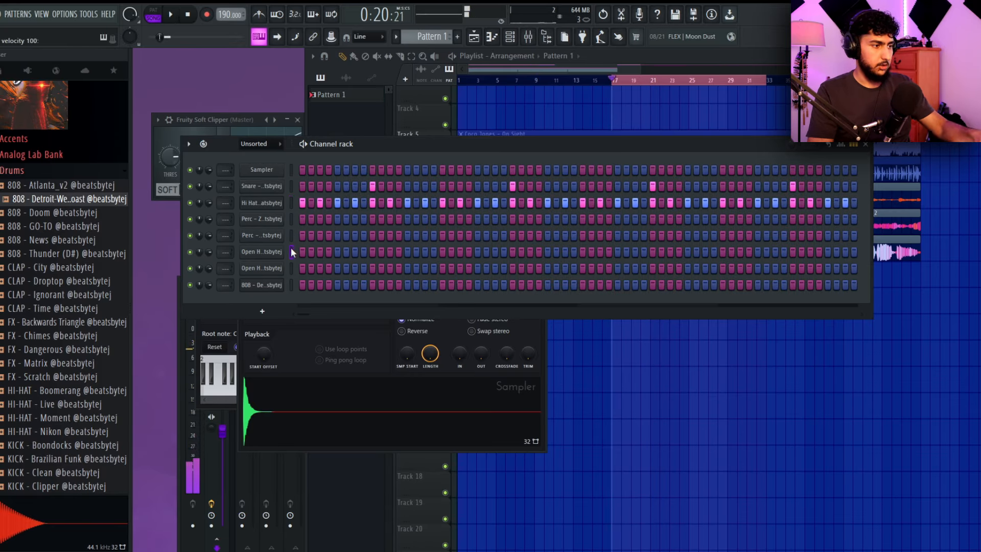
pyautogui.click(267, 252)
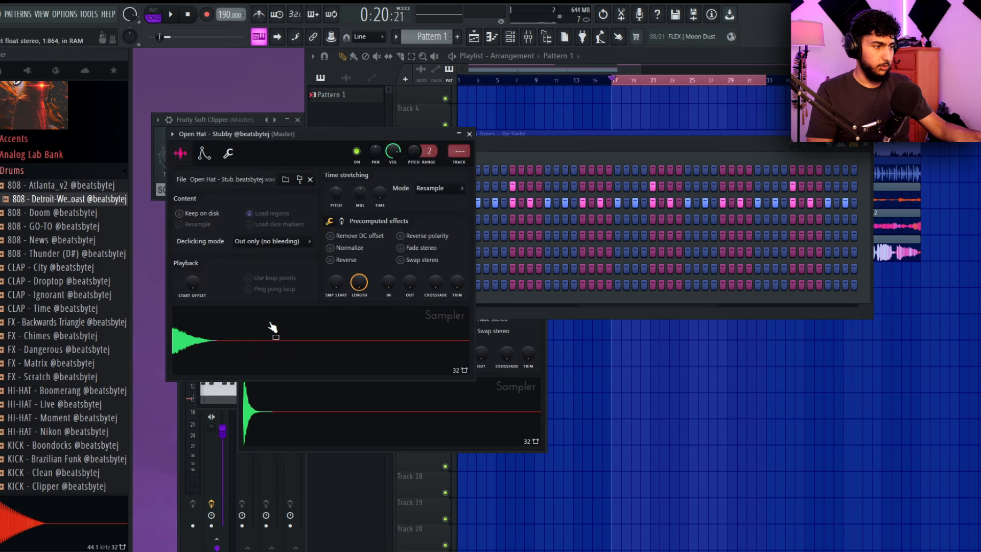
pyautogui.click(533, 159)
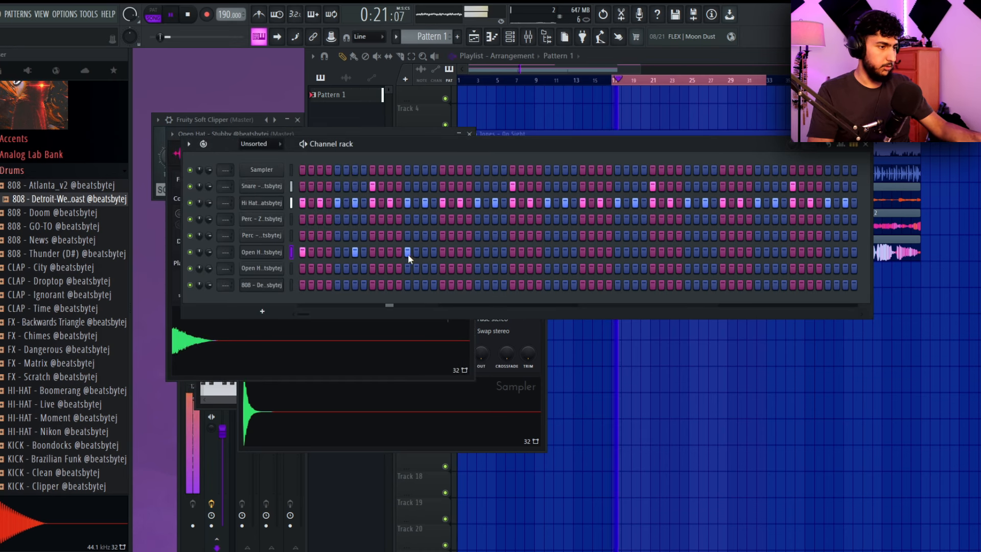
pyautogui.rightClick(278, 252)
pyautogui.click(299, 253)
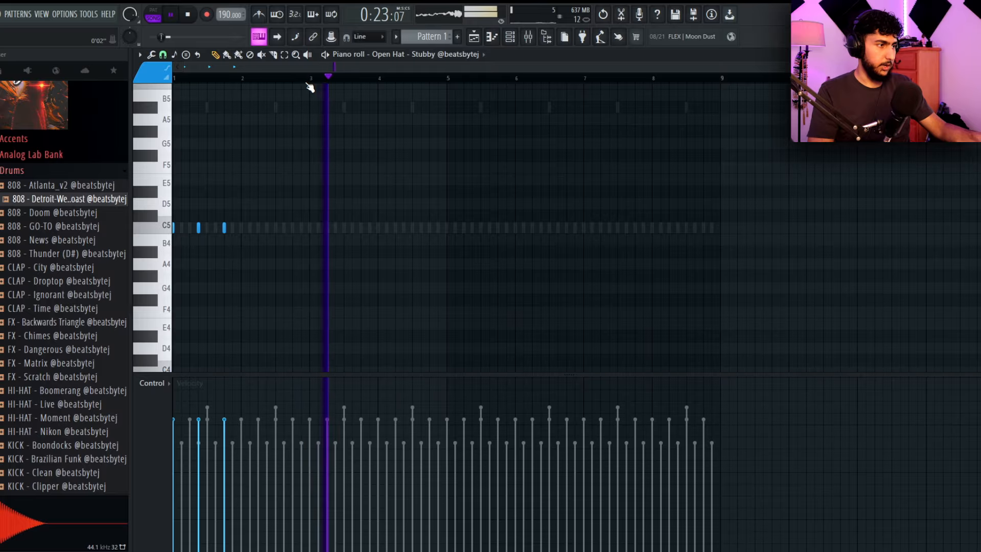
# - Duplicate the three open hat notes to bar 5 and return to the channel rack
pyautogui.hotkey('ctrl', 'a')
pyautogui.hotkey('ctrl', 'b')
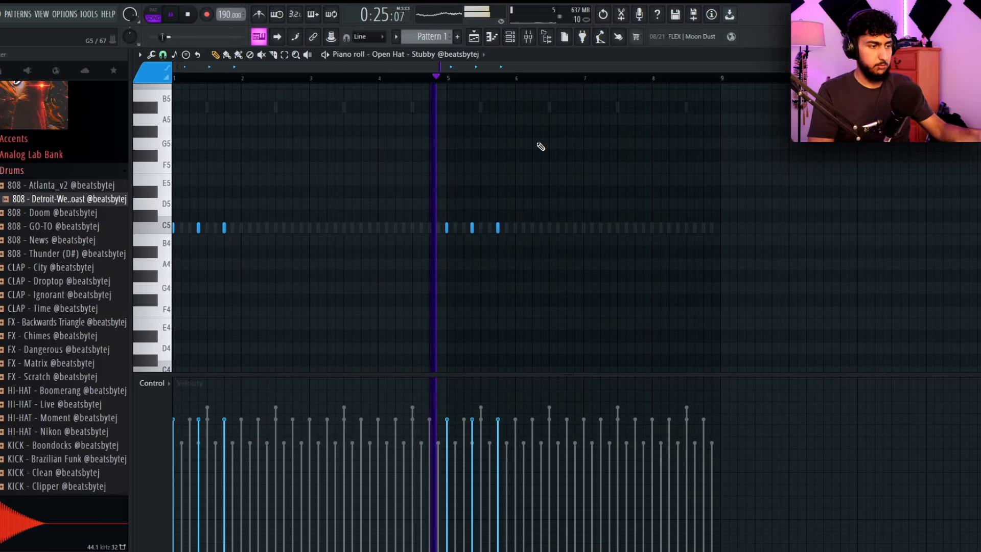
pyautogui.press('Escape')
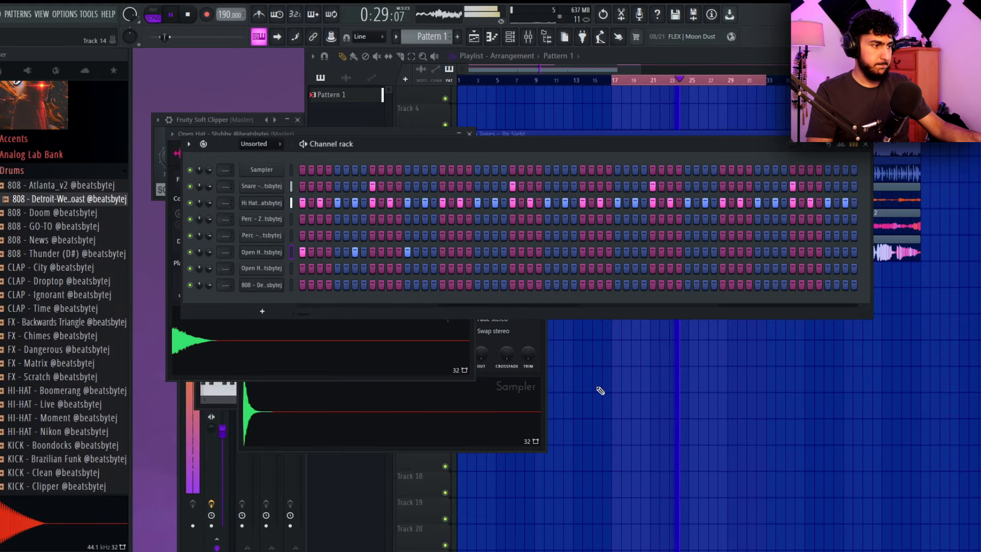
# - Open the Perc - Rim channel in the piano roll and add two C5 notes near the end of bar 2
pyautogui.rightClick(281, 231)
pyautogui.click(289, 234)
pyautogui.click(177, 79)
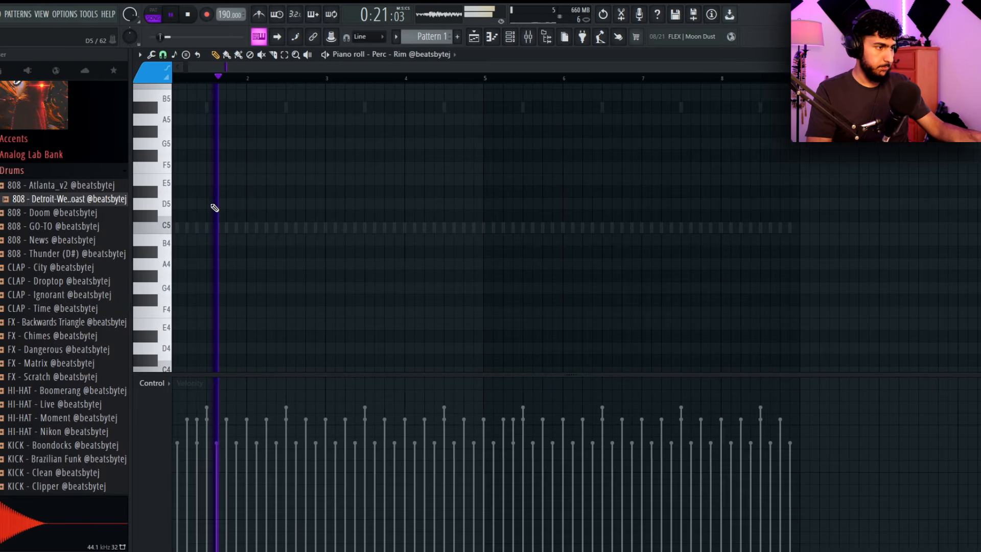
pyautogui.scroll(1, 214, 207)
pyautogui.press('space')
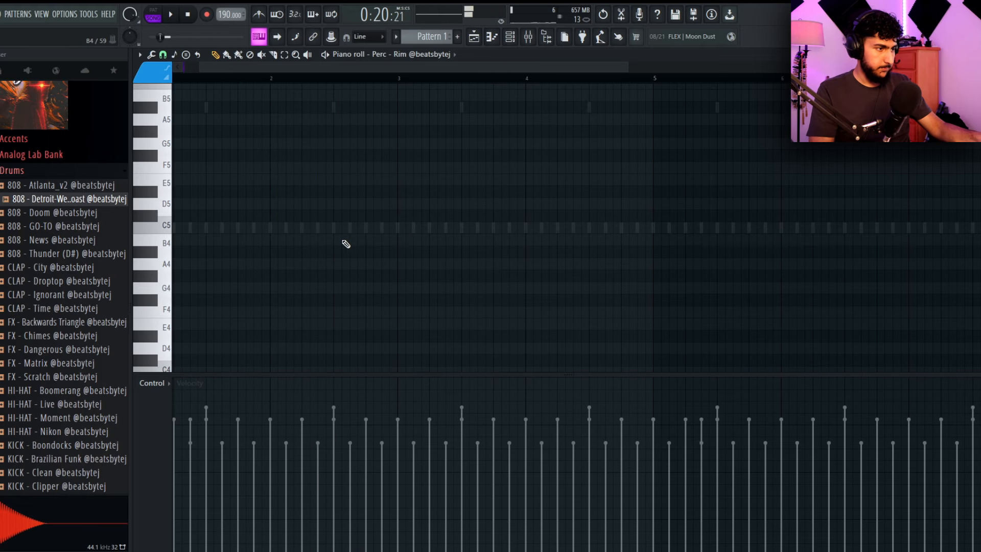
pyautogui.click(367, 229)
pyautogui.scroll(1, 366, 230)
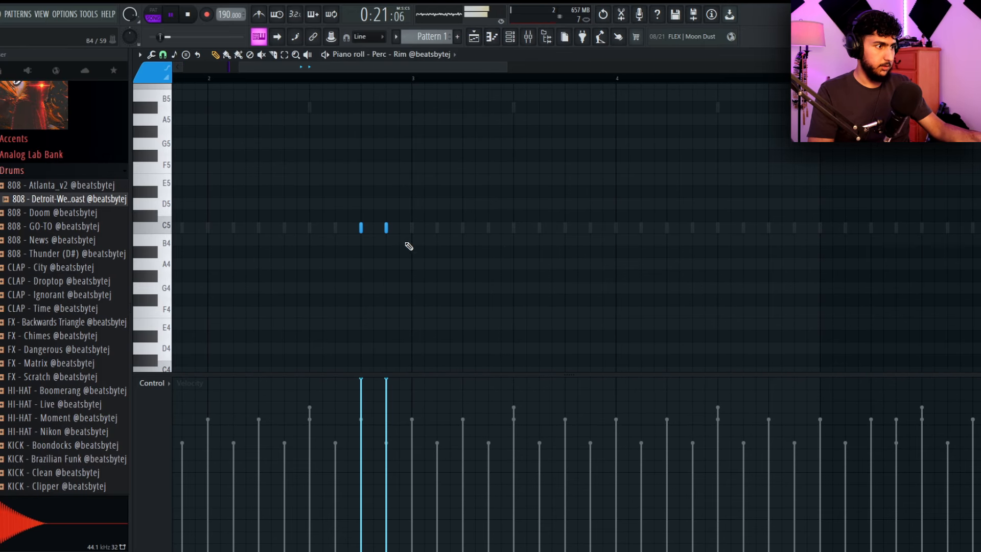
pyautogui.press('space')
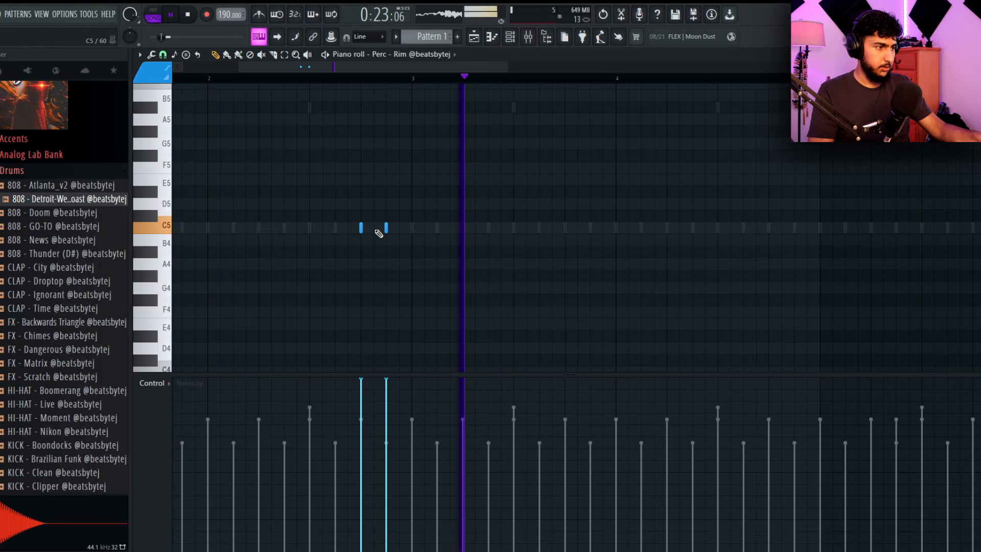
pyautogui.scroll(-3, 520, 148)
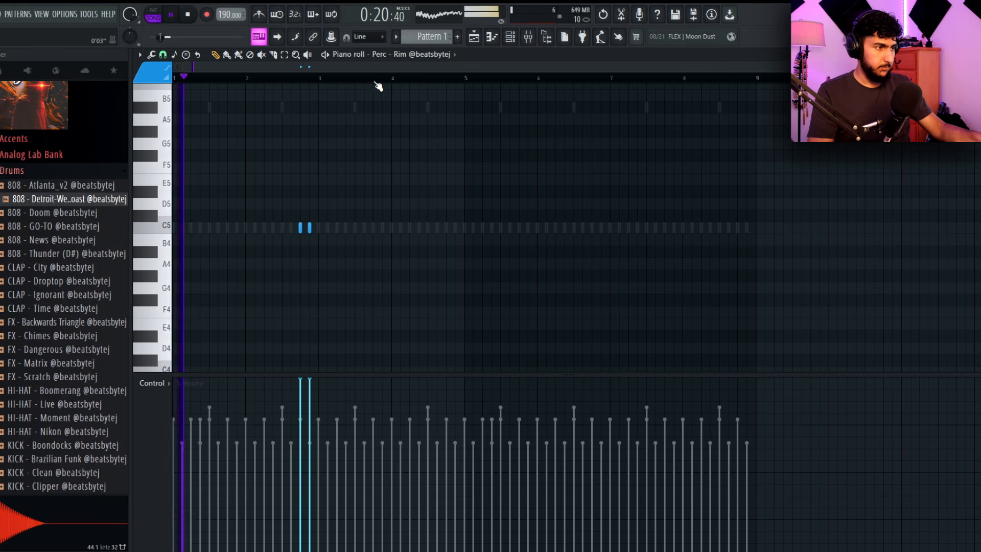
# - Add two more C5 rim notes in the first half of bar 4 during playback
pyautogui.click(375, 81)
pyautogui.scroll(3, 439, 205)
pyautogui.click(410, 229)
pyautogui.click(441, 230)
pyautogui.scroll(-1, 501, 148)
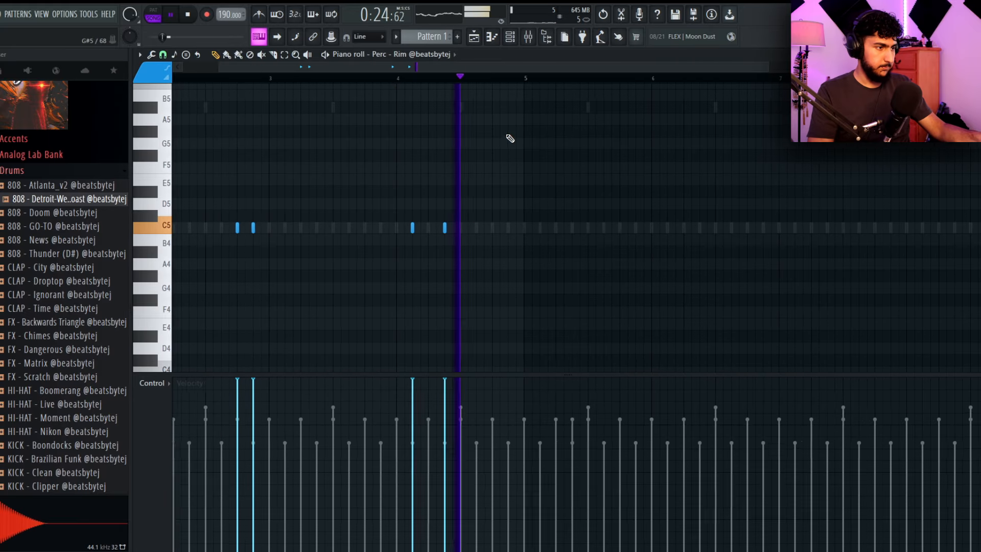
# - Duplicate the four rim notes into bars 6 and 8 and close the piano roll
pyautogui.hotkey('ctrl', 'a')
pyautogui.hotkey('ctrl', 'b')
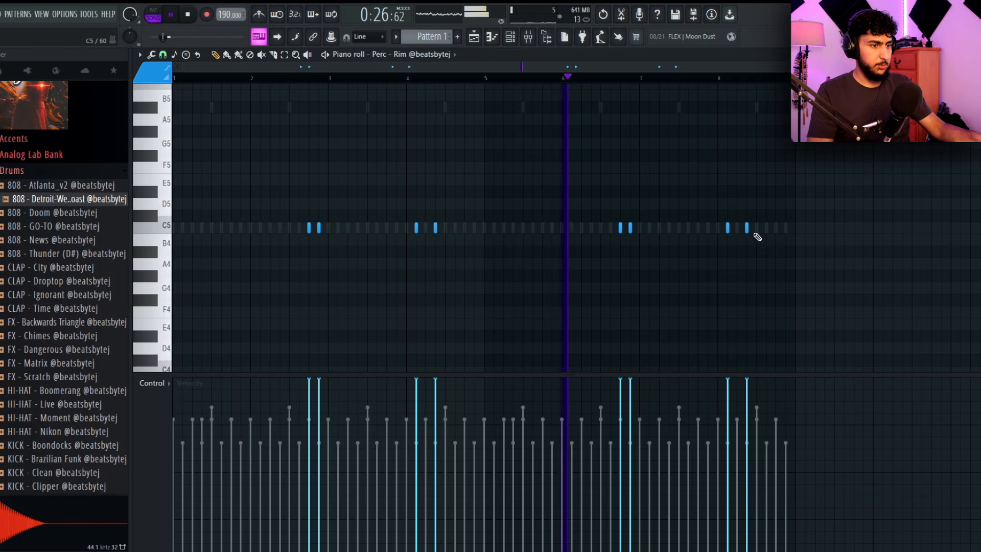
pyautogui.press('Escape')
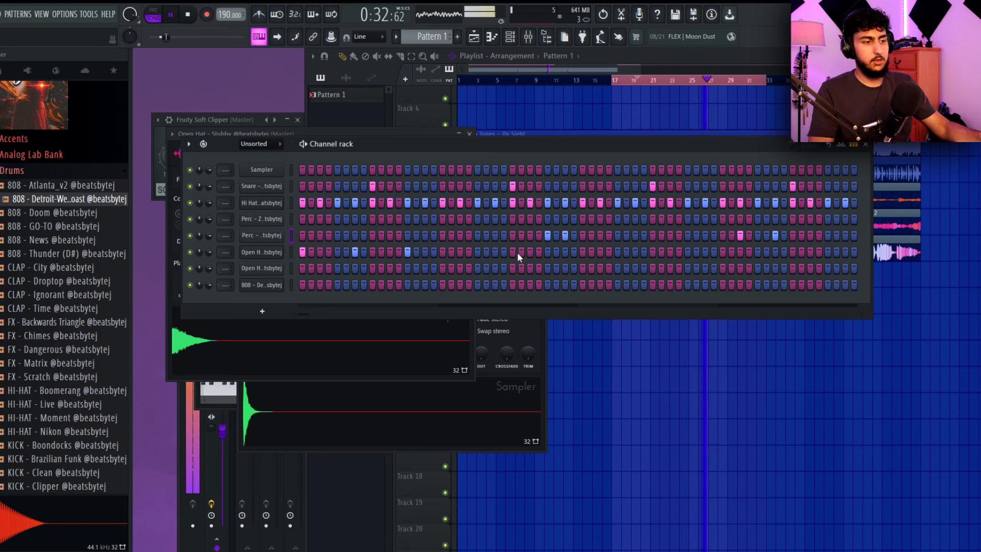
# - Place Pattern 1 twice in a row on Track 11 from bar 17 and select bars 17 to 33 for looped playback
pyautogui.click(614, 393)
pyautogui.press('space')
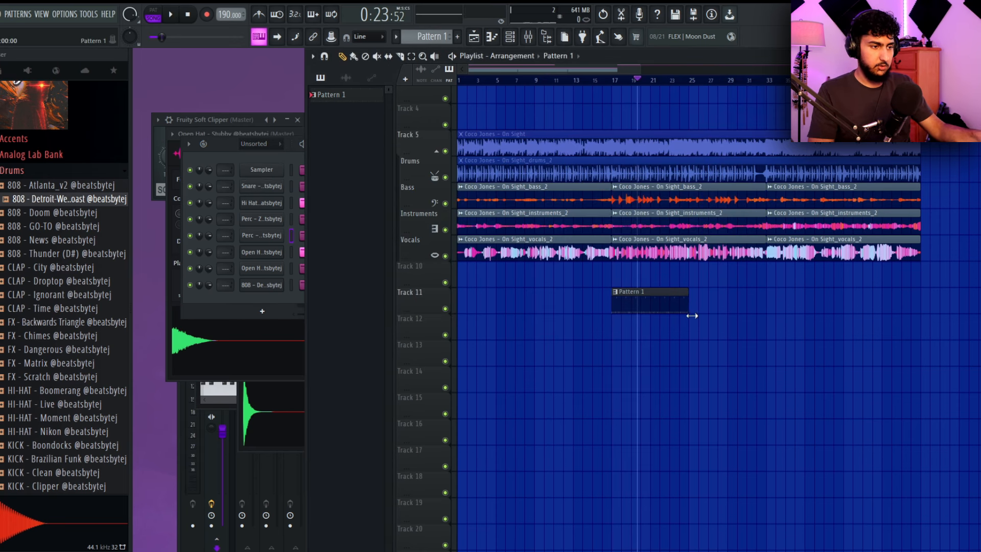
pyautogui.press('space')
pyautogui.moveTo(615, 82); pyautogui.dragTo(769, 92)
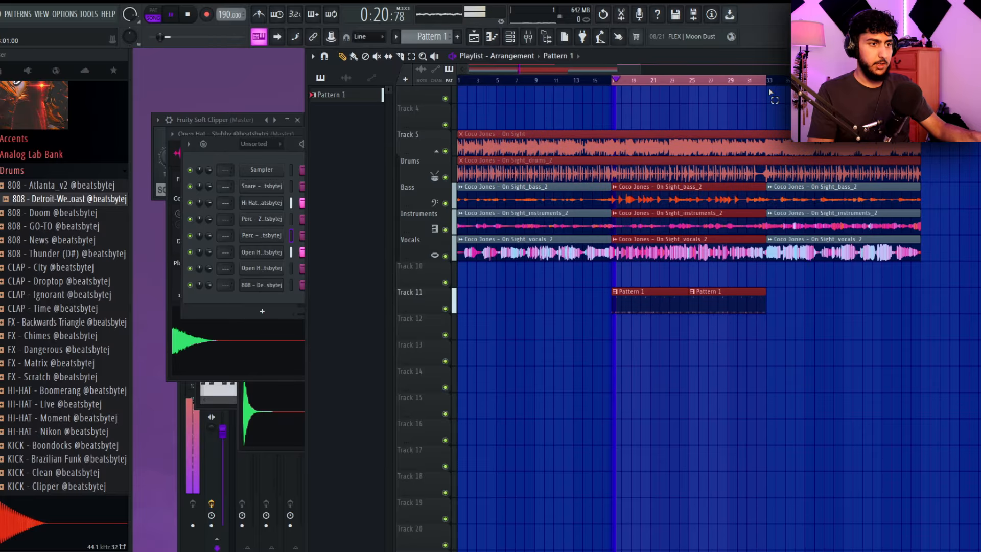
# - Add Perc - Zap hits on steps 21, 22 and 23, and move the three notes to the end of bar 4 in the piano roll
pyautogui.click(227, 301)
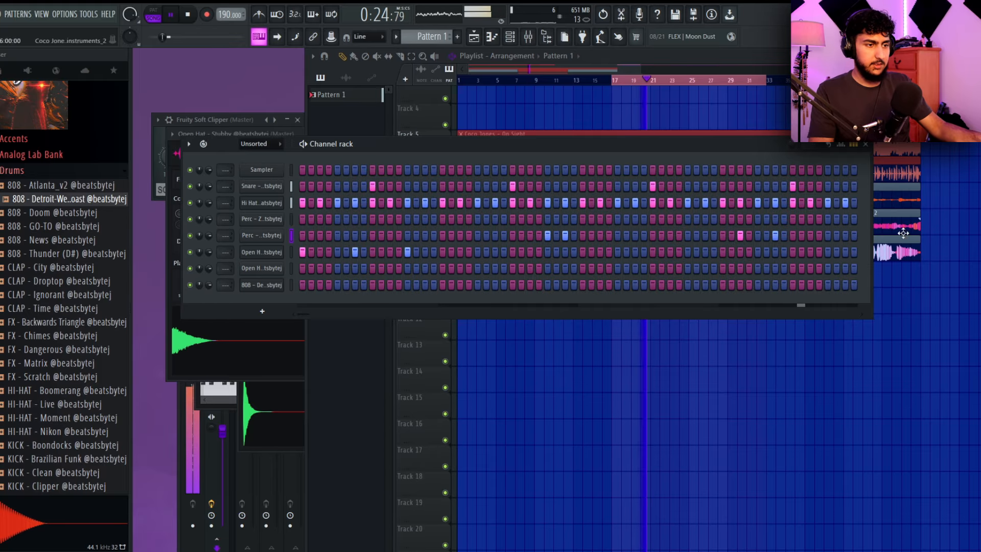
pyautogui.click(477, 219)
pyautogui.click(486, 219)
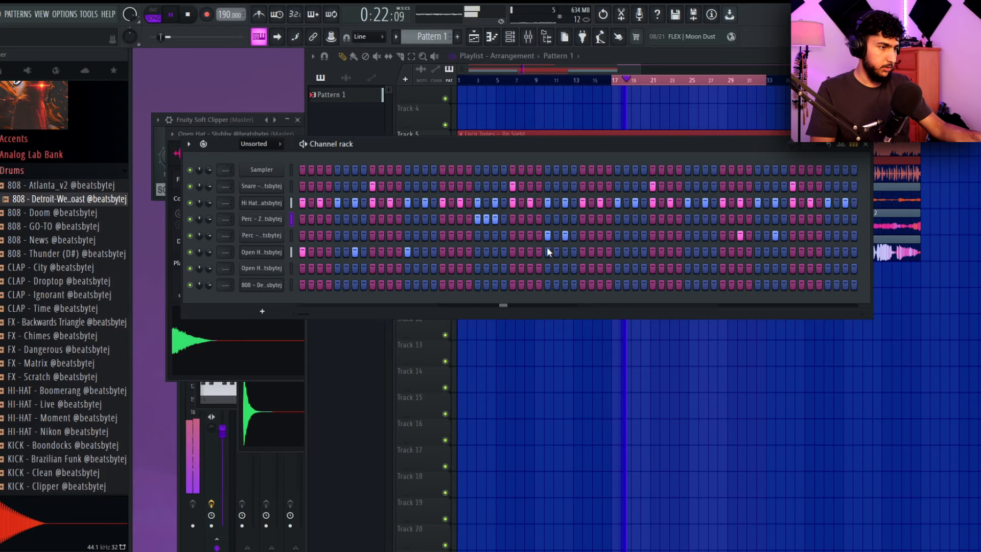
pyautogui.rightClick(279, 220)
pyautogui.click(301, 218)
pyautogui.moveTo(301, 222); pyautogui.dragTo(305, 235)
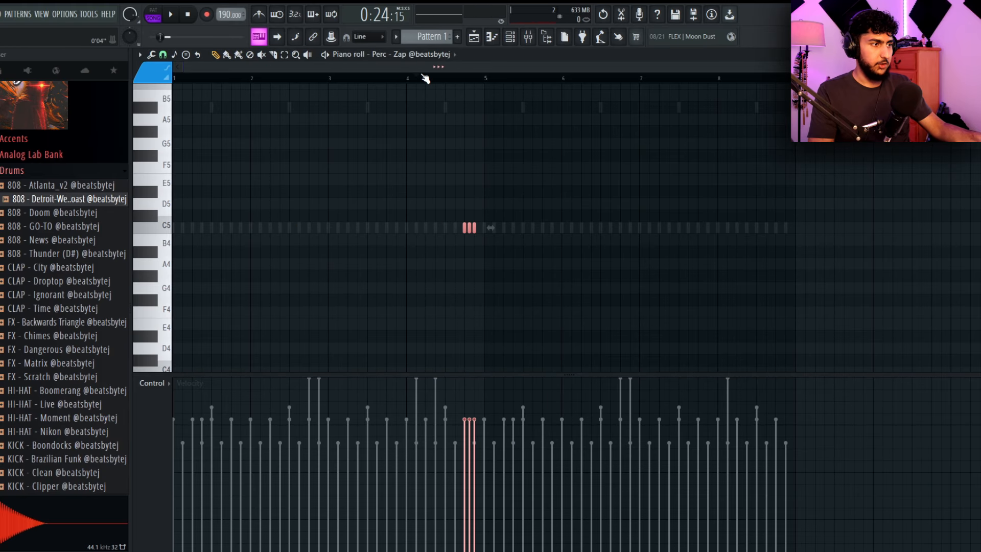
# - Paint eight consecutive C5 zap notes across the second half of bar 8 and ramp their velocities upward
pyautogui.moveTo(625, 169); pyautogui.dragTo(541, 152)
pyautogui.scroll(3, 736, 184)
pyautogui.moveTo(674, 201); pyautogui.dragTo(538, 195)
pyautogui.scroll(3, 538, 195)
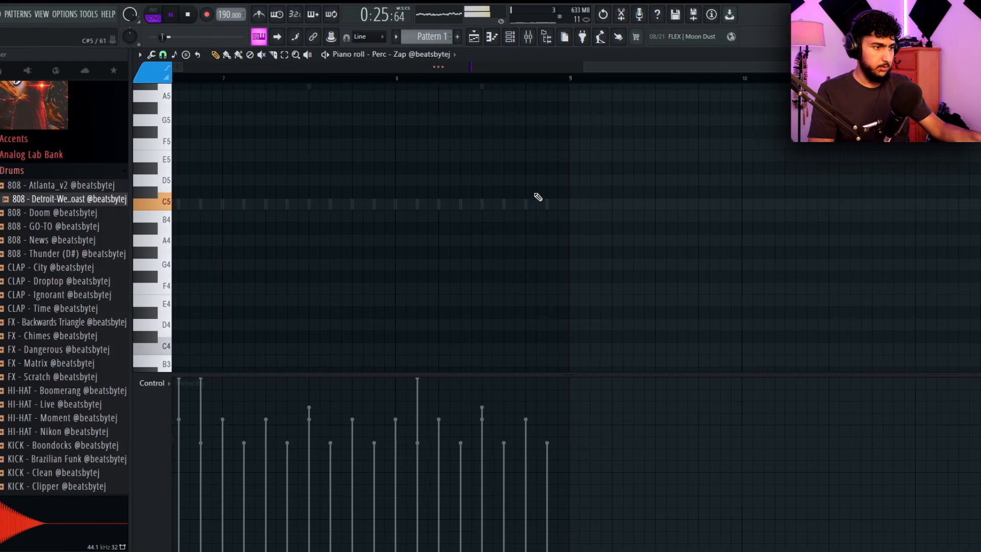
pyautogui.rightClick(515, 209)
pyautogui.click(530, 245)
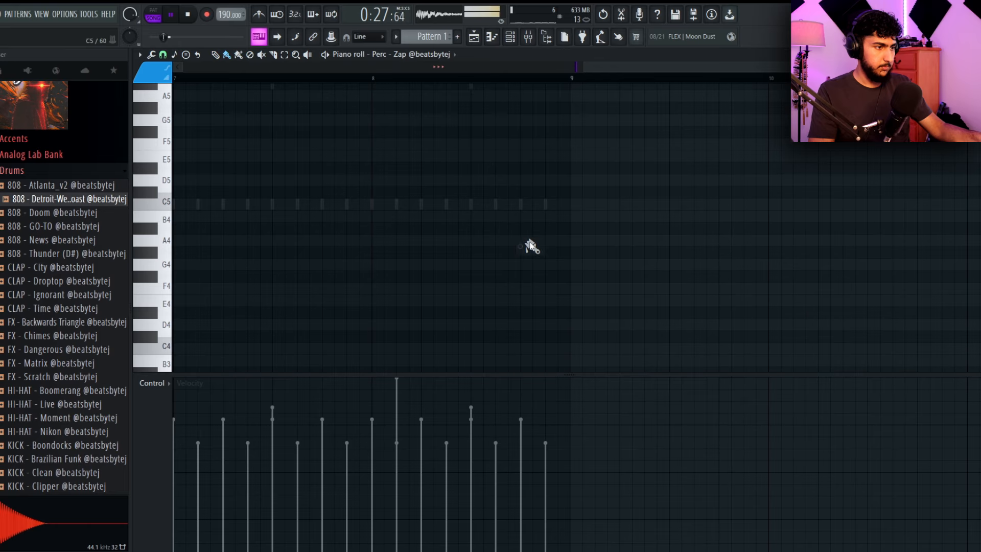
pyautogui.moveTo(472, 204); pyautogui.dragTo(558, 205)
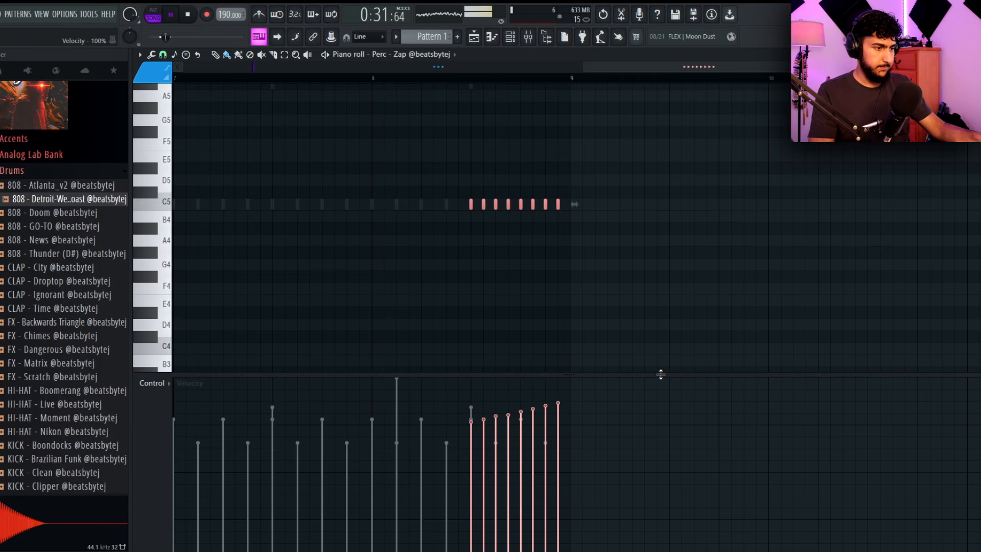
pyautogui.scroll(2, 613, 306)
# - Slightly raise the velocities of the three zap notes at the end of bar 4, and close the piano roll
pyautogui.keyDown('ctrl'); pyautogui.rightClick(664, 291); pyautogui.keyUp('ctrl')
pyautogui.moveTo(602, 249); pyautogui.dragTo(521, 212)
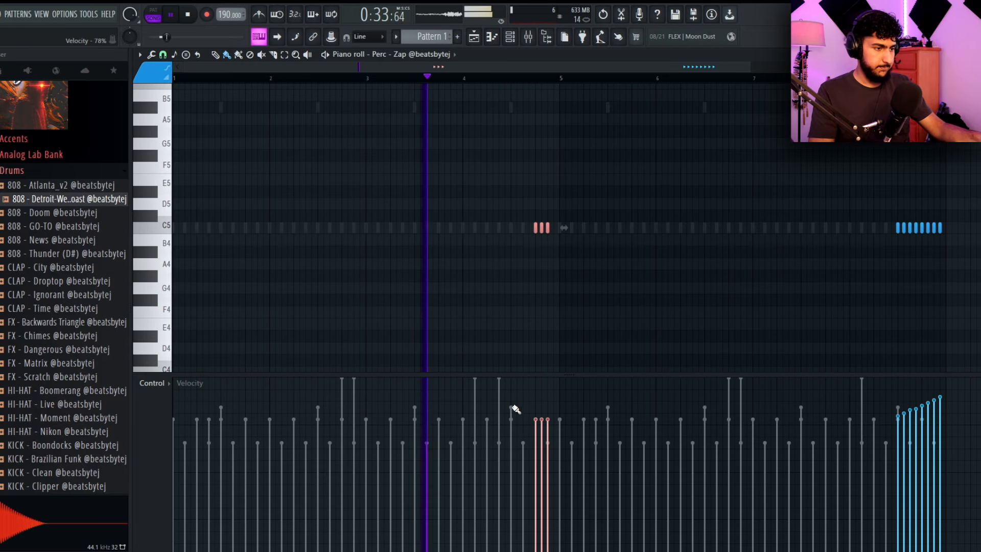
pyautogui.scroll(1, 515, 409)
pyautogui.keyDown('ctrl'); pyautogui.click(756, 228); pyautogui.keyUp('ctrl')
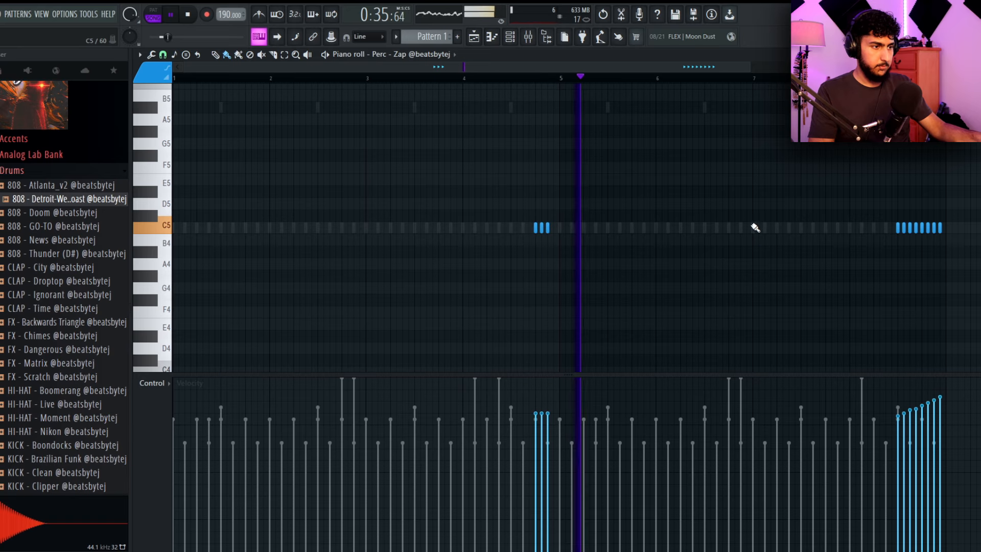
pyautogui.press('Escape')
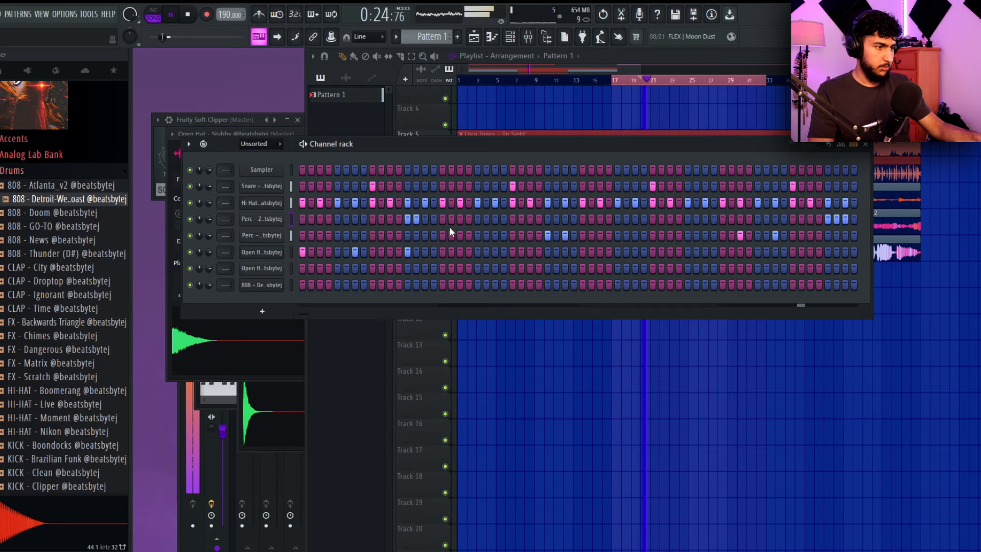
# - Add Perc - Zap hits on steps 13, 14 and 15, and delete the middle of the three zap notes at the end of bar 4
pyautogui.click(613, 81)
pyautogui.click(229, 149)
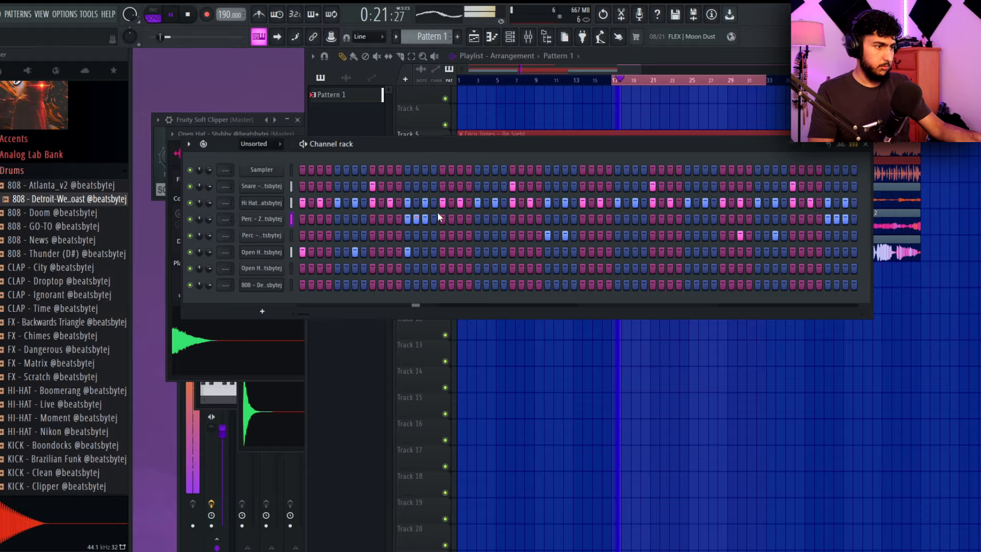
pyautogui.rightClick(282, 223)
pyautogui.click(339, 220)
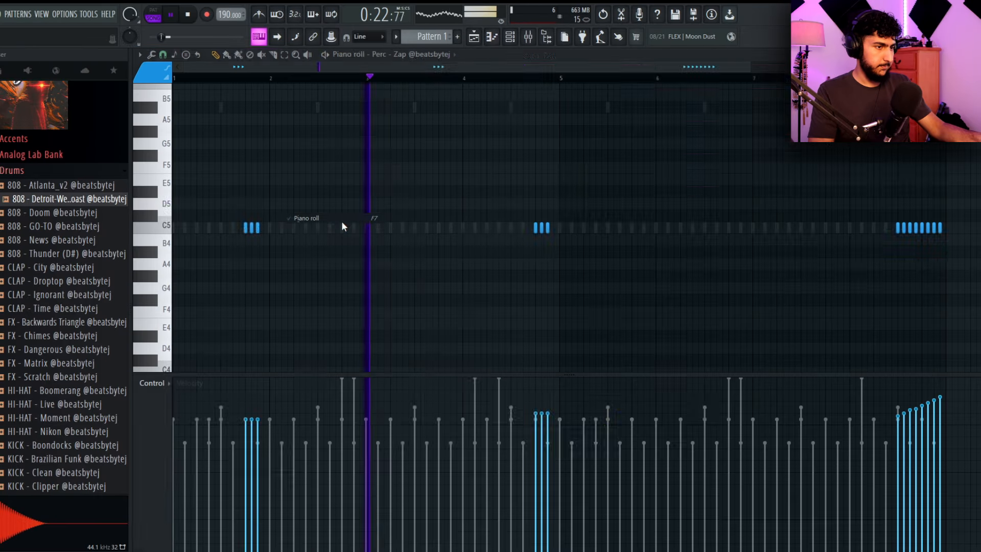
pyautogui.rightClick(542, 228)
pyautogui.moveTo(577, 240); pyautogui.dragTo(497, 218)
pyautogui.keyDown('ctrl'); pyautogui.click(698, 207); pyautogui.keyUp('ctrl')
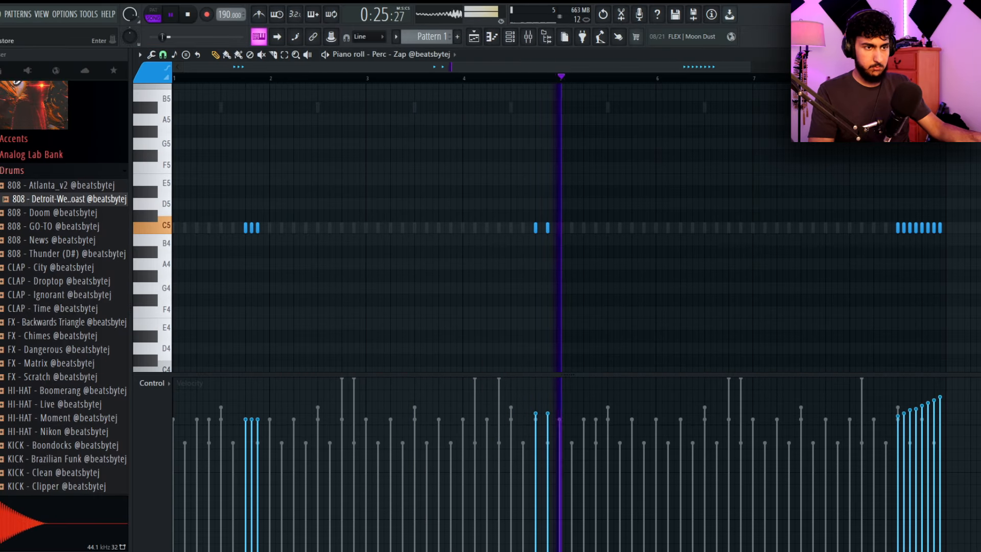
pyautogui.press('Escape')
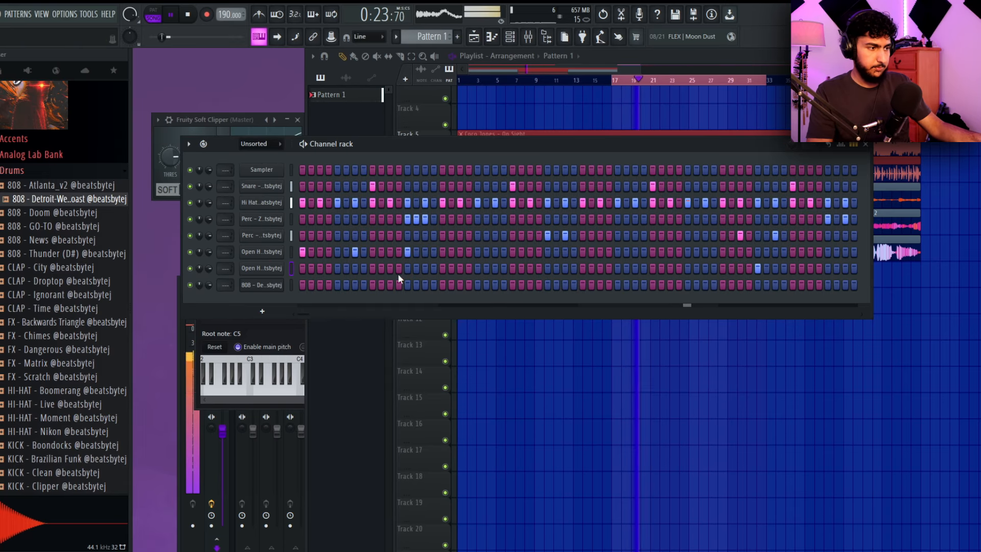
# - Open the Open Hat - Cymbal esque piano roll and add a C5 note in bar 8 at the same beat as the bar 4 note
pyautogui.rightClick(272, 269)
pyautogui.click(327, 269)
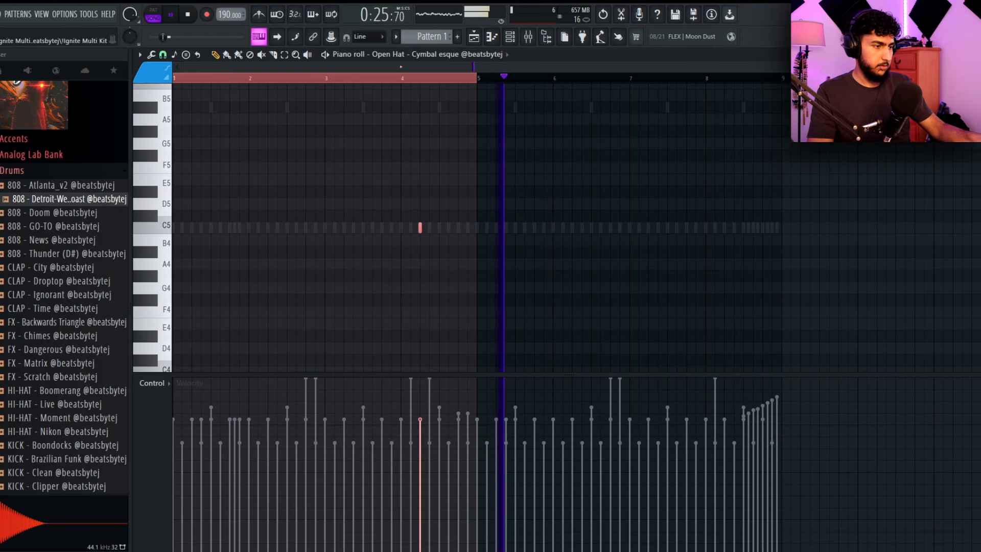
pyautogui.click(723, 227)
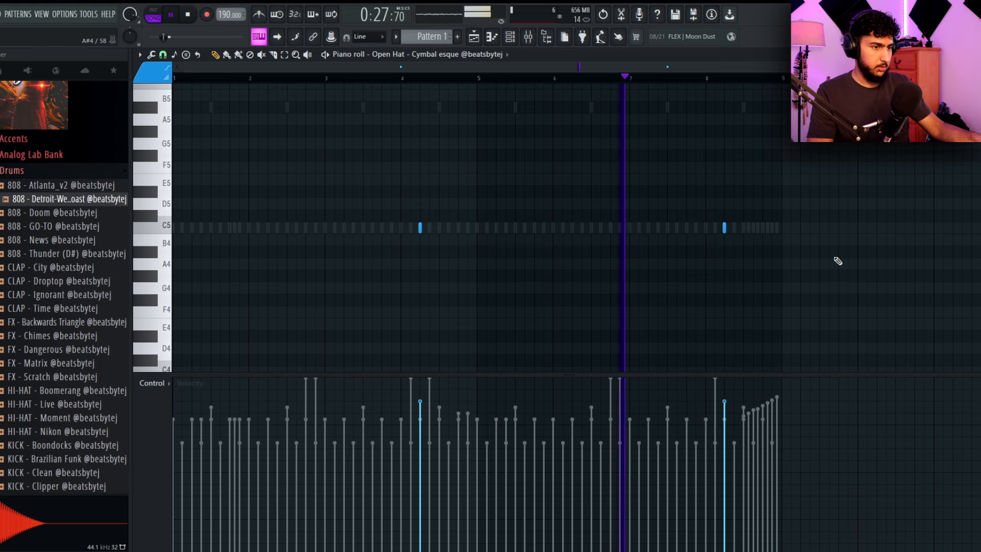
# - Try a C5 cymbal hit in bar 2 instead of those in bars 4 and 8, duplicating the four-bar section so it repeats in bar 6
pyautogui.click(271, 228)
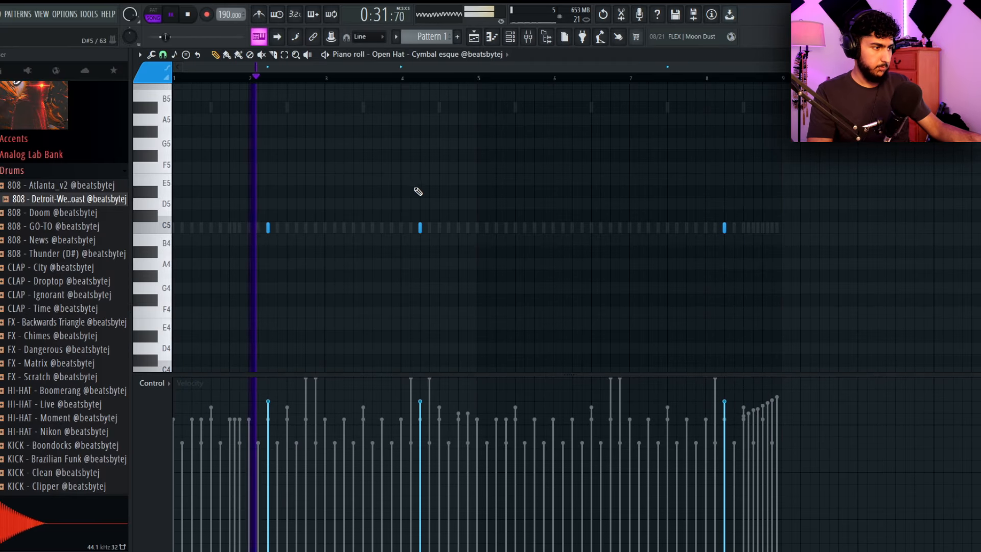
pyautogui.rightClick(420, 228)
pyautogui.rightClick(724, 227)
pyautogui.moveTo(478, 81); pyautogui.dragTo(189, 103)
pyautogui.hotkey('ctrl', 'b')
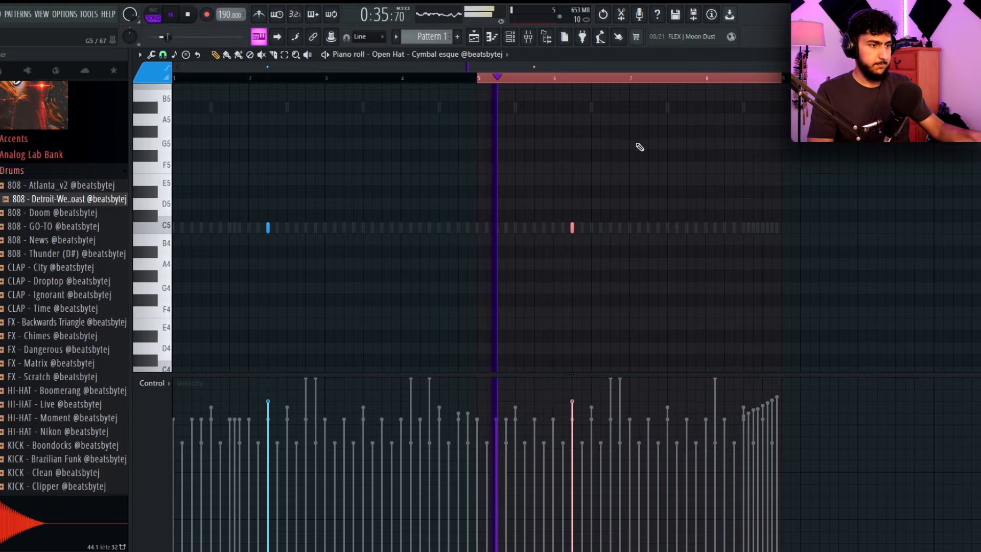
# - Move both cymbal notes two bars later, into bars 4 and 8
pyautogui.hotkey('ctrl', 'd')
pyautogui.hotkey('ctrl', 'a')
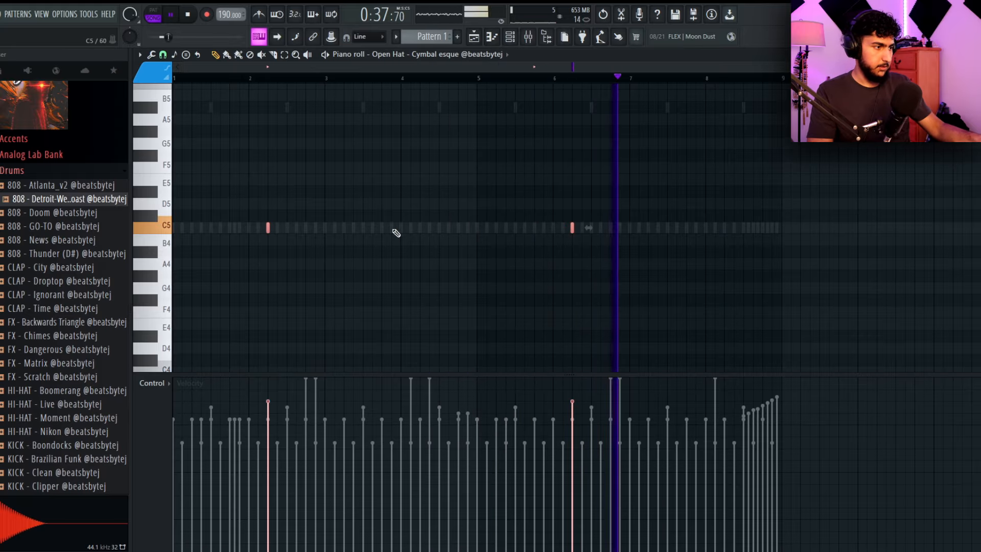
pyautogui.moveTo(270, 228); pyautogui.dragTo(423, 225)
pyautogui.hotkey('ctrl', 'd')
# - Stop playback, solo the Bass stem together with Track 11, and open the piano roll of the 808 - Detroit-West Coast channel
pyautogui.click(972, 54)
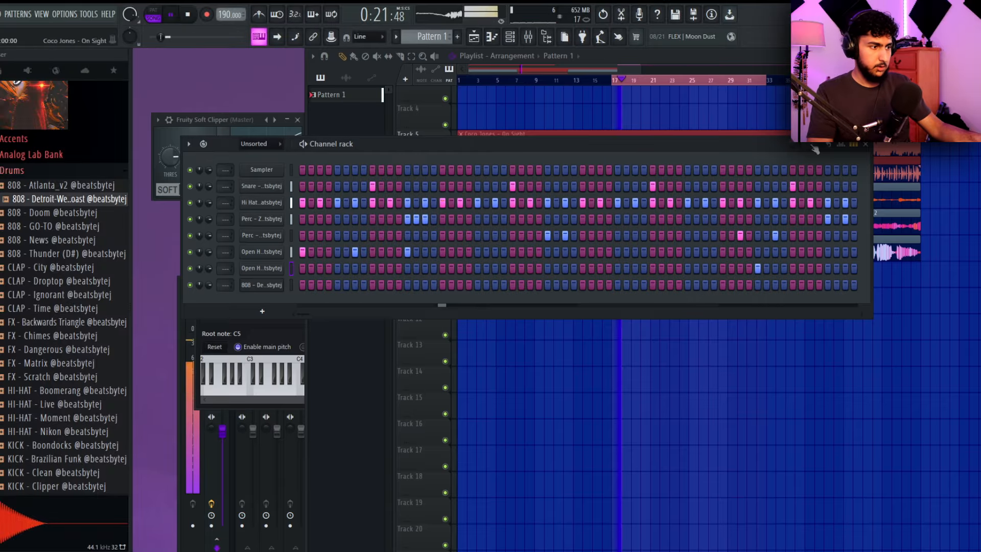
pyautogui.click(265, 284)
pyautogui.click(209, 182)
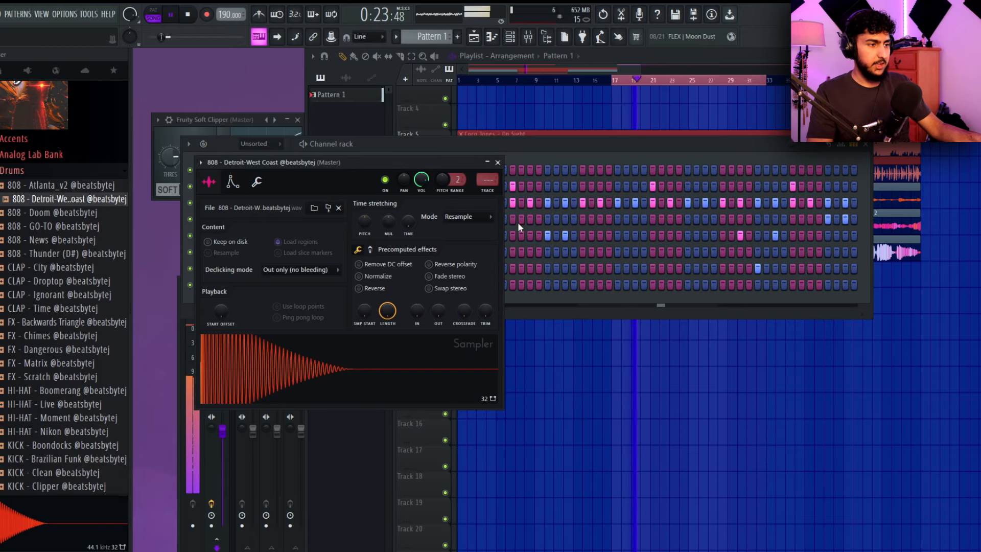
pyautogui.press('space')
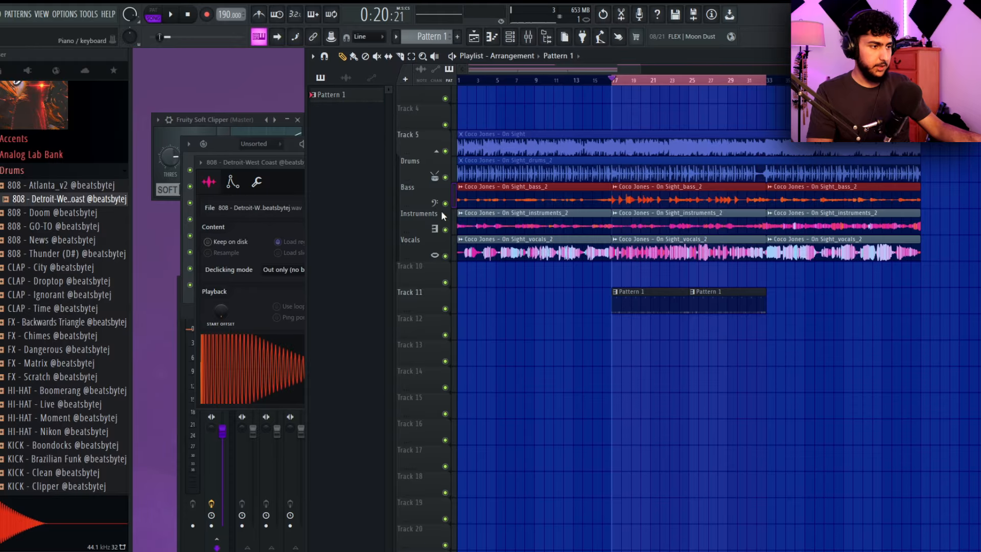
pyautogui.rightClick(445, 203)
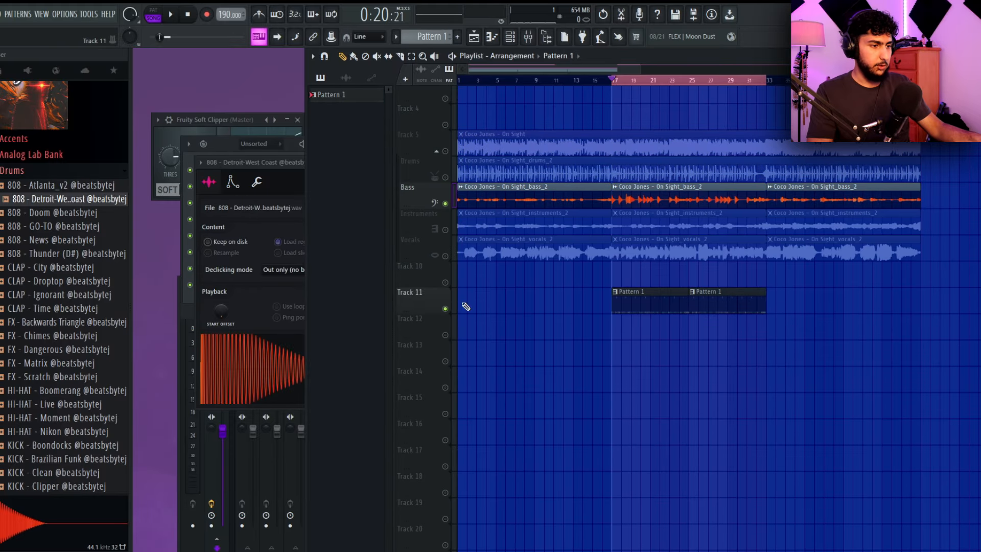
pyautogui.click(238, 149)
pyautogui.rightClick(286, 280)
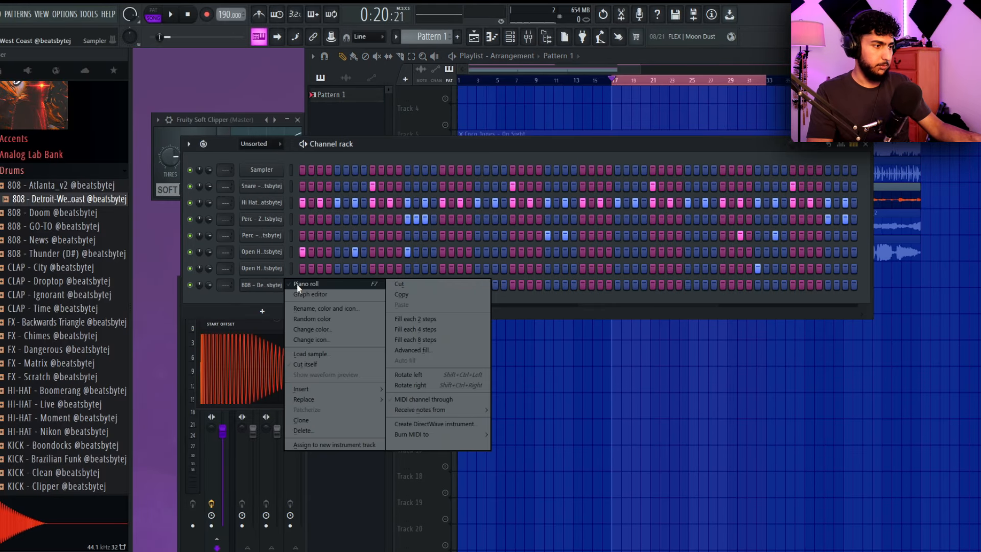
pyautogui.click(307, 284)
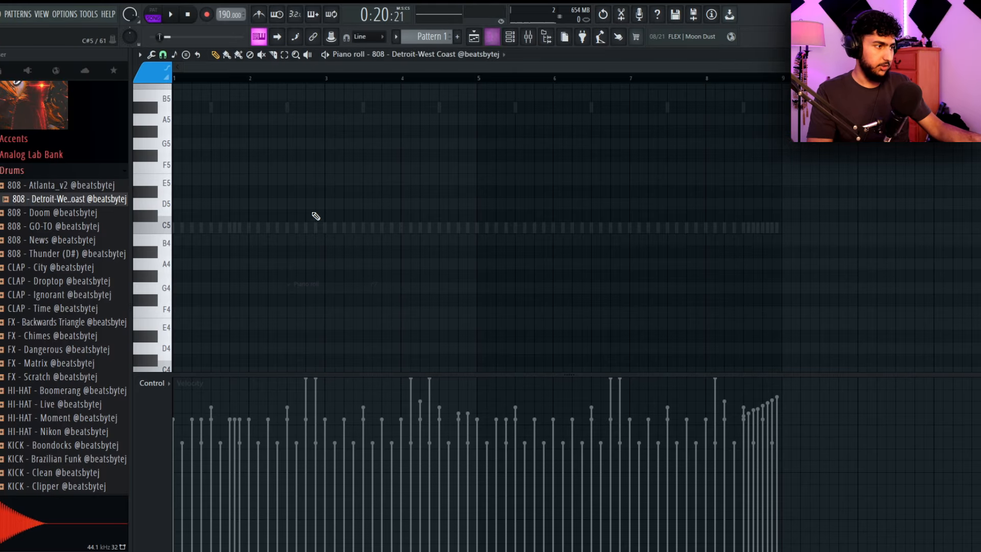
# - Place one-bar 808 notes C5 at bar 1, A4 at bar 3 and B4 on bar 3's last beat, and raise all three an octave
pyautogui.click(209, 179)
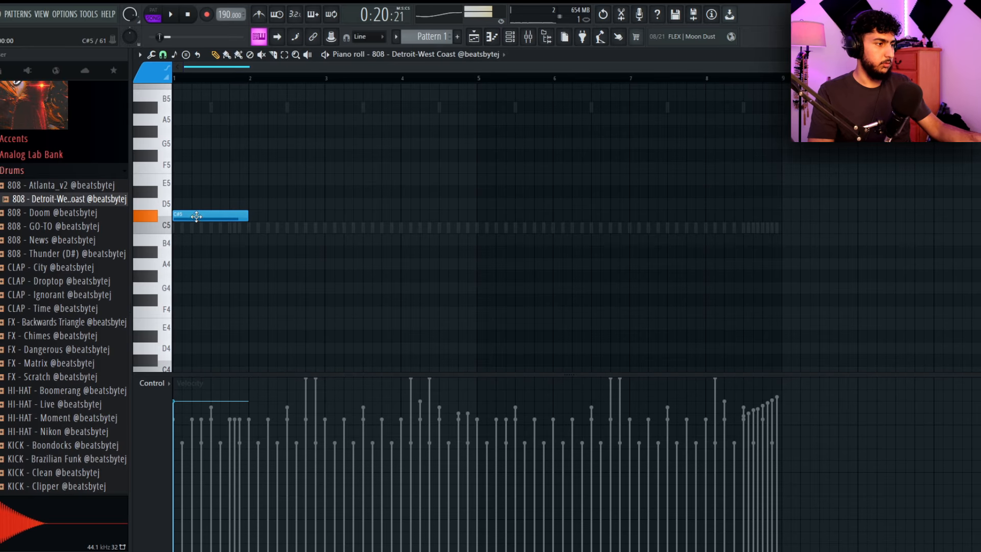
pyautogui.press('space')
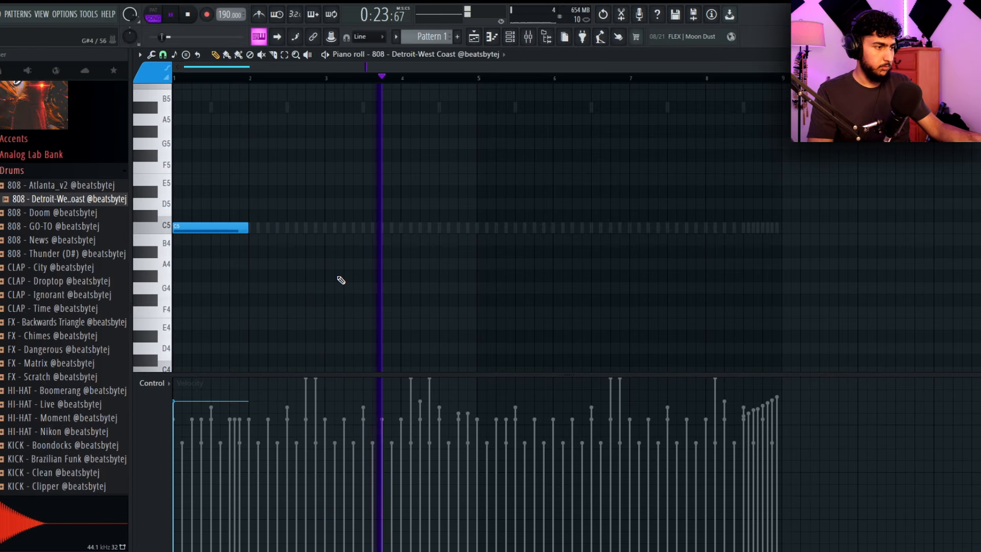
pyautogui.press('space')
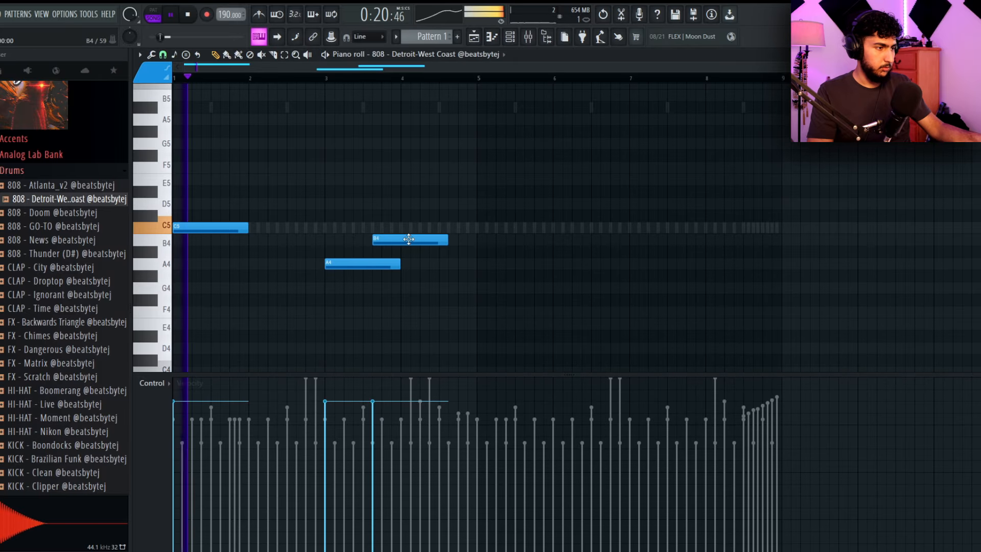
pyautogui.moveTo(409, 238); pyautogui.dragTo(418, 239)
pyautogui.hotkey('ctrl', 'Up')
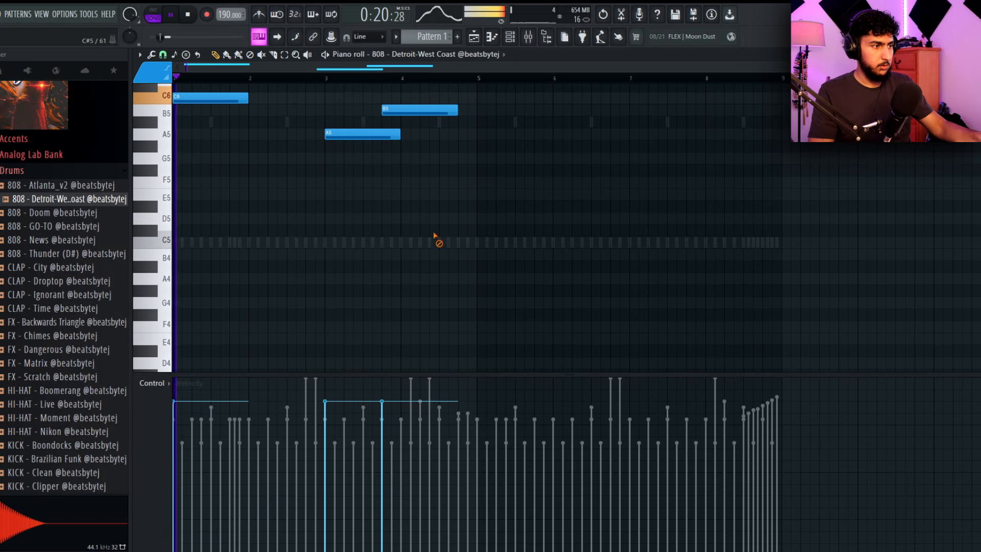
# - Delete and re-enter the B5 note on the last beat of bar 3, and add a one-bar E6 note at bar 5
pyautogui.click(308, 78)
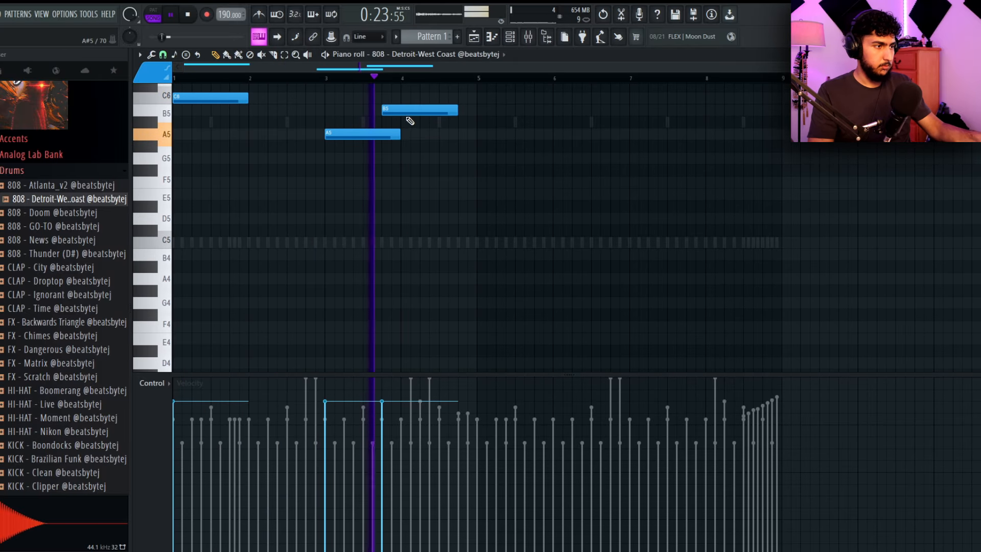
pyautogui.rightClick(408, 110)
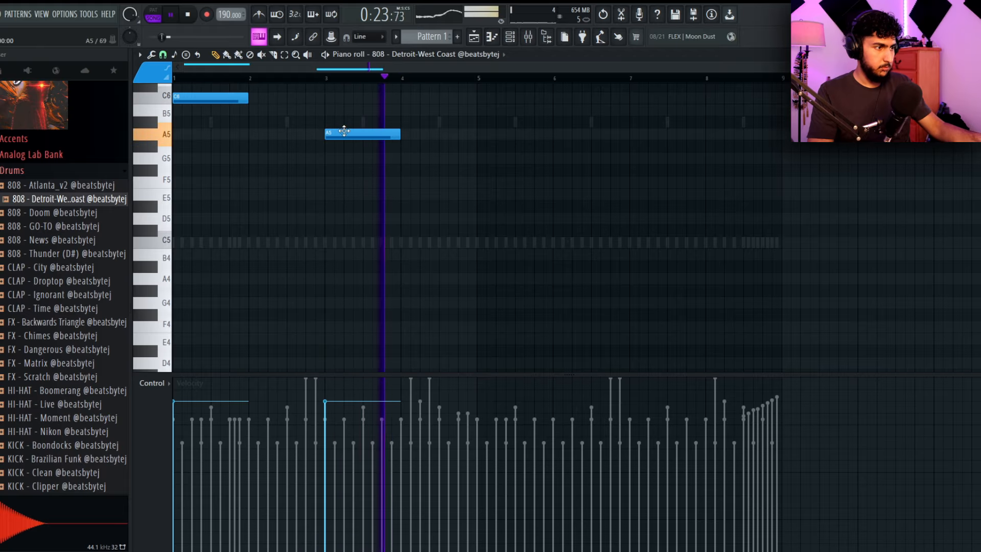
pyautogui.moveTo(414, 120); pyautogui.dragTo(399, 104)
pyautogui.scroll(3, 540, 188)
pyautogui.scroll(-1, 507, 208)
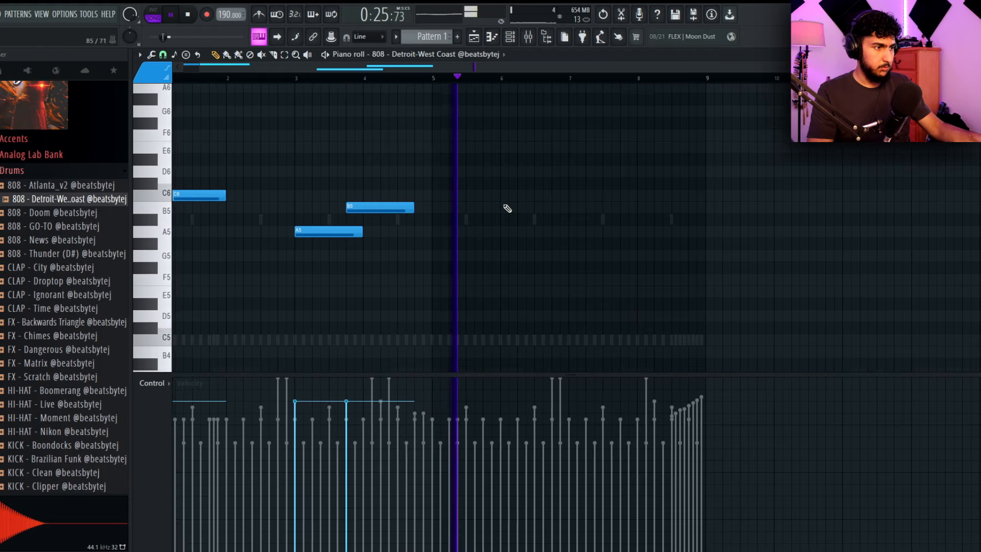
pyautogui.press('space')
pyautogui.press('space')
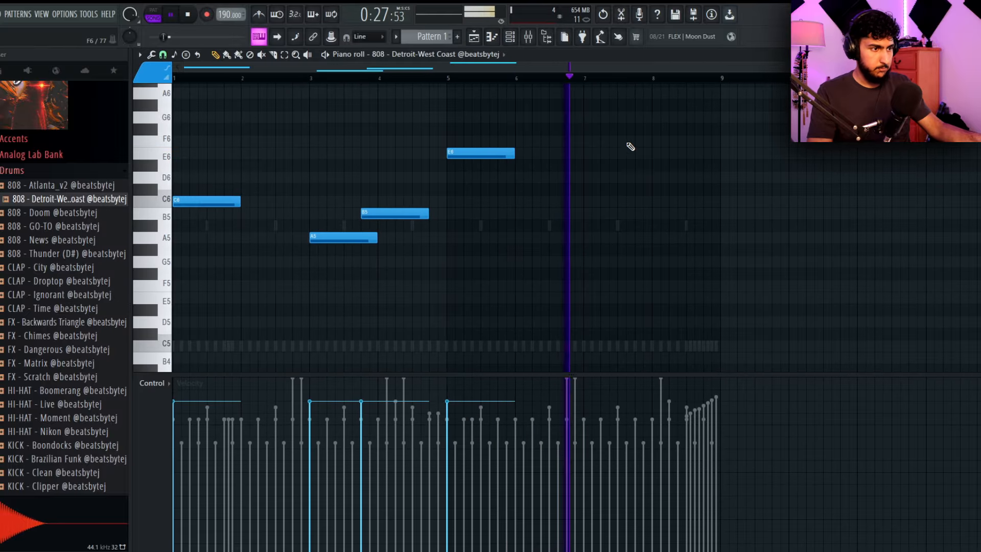
# - Try a one-bar G5 note at bar 7 and shift its pitch while comparing it with the bass stem
pyautogui.press('space')
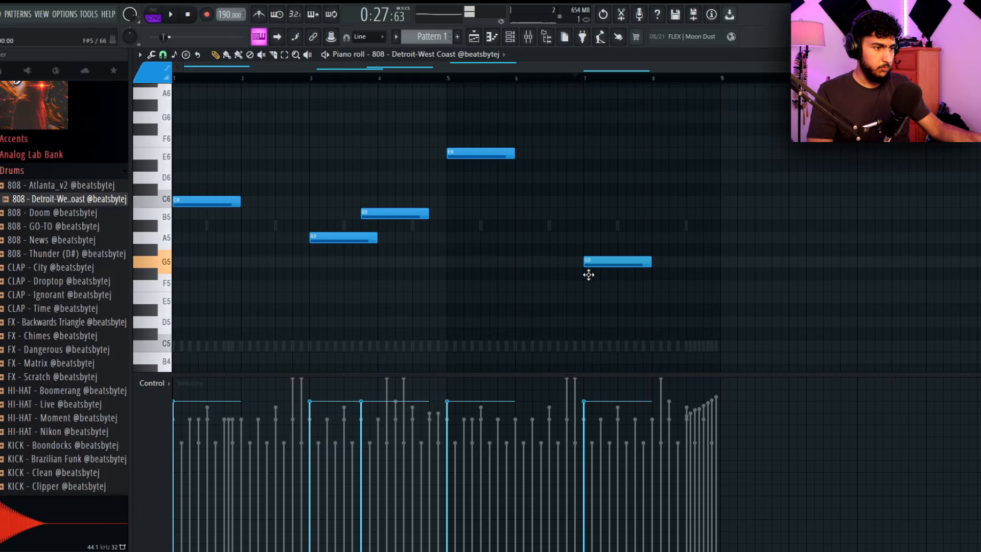
pyautogui.moveTo(589, 279); pyautogui.dragTo(590, 135)
pyautogui.press('space')
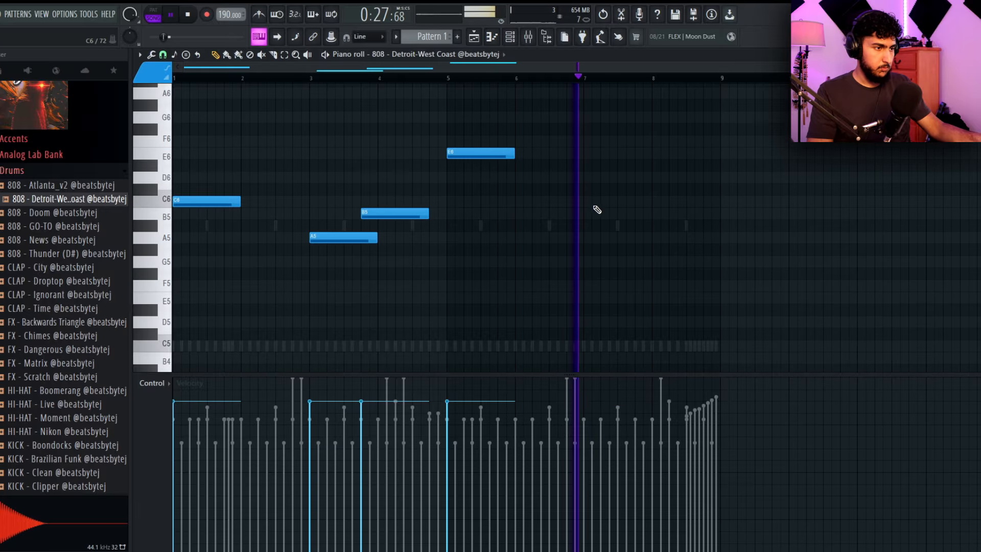
# - Add an E5 note on the last beat of bar 6 and a B5 note from bar 7's last beat to the end of bar 8
pyautogui.press('space')
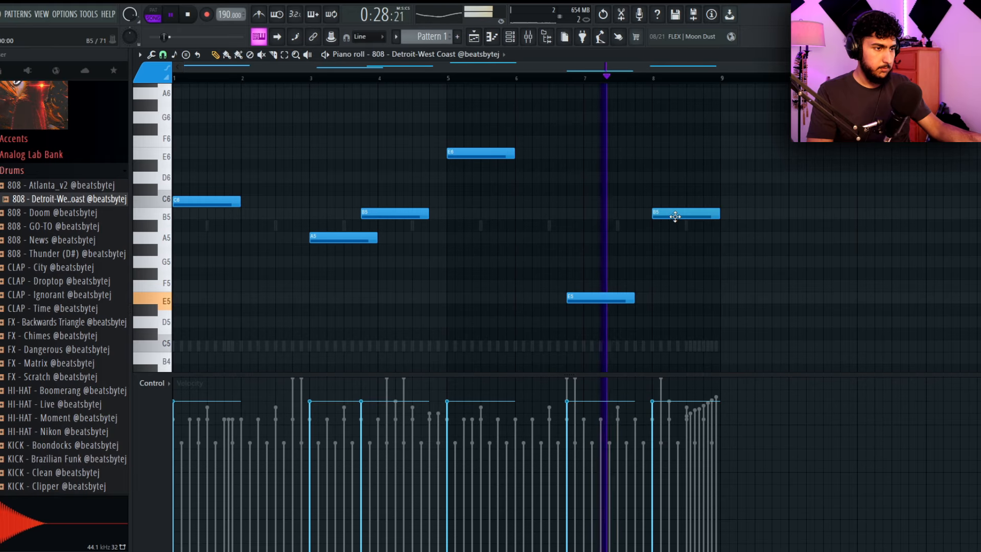
pyautogui.moveTo(702, 216)
pyautogui.mouseDown()
pyautogui.moveTo(729, 214)
pyautogui.moveTo(721, 214)
pyautogui.mouseUp()
pyautogui.press('space')
# - Lower the first four 808 notes by an octave and apply Quick legato so every note extends to the next one
pyautogui.moveTo(542, 239); pyautogui.dragTo(229, 148)
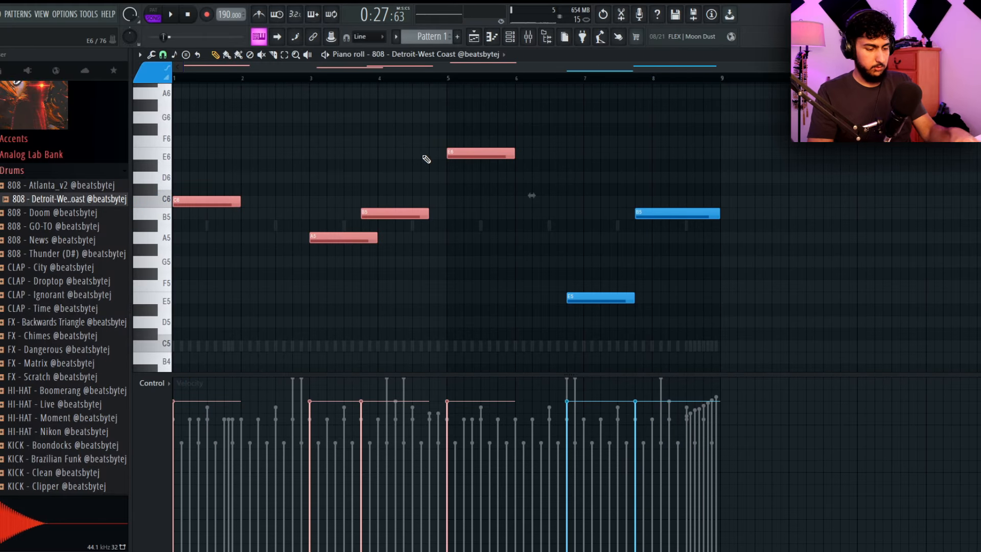
pyautogui.hotkey('ctrl', 'Down')
pyautogui.keyDown('ctrl'); pyautogui.click(460, 167); pyautogui.keyUp('ctrl')
pyautogui.hotkey('ctrl', 'l')
pyautogui.keyDown('ctrl'); pyautogui.rightClick(462, 168); pyautogui.keyUp('ctrl')
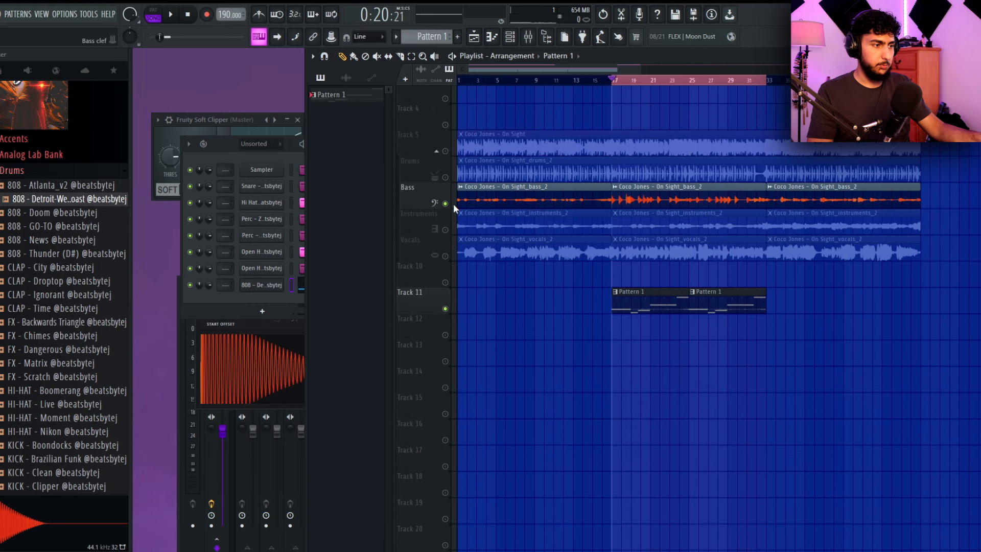
# - Unsolo the Bass and Track 11 tracks and mute the original Bass stem
pyautogui.rightClick(448, 205)
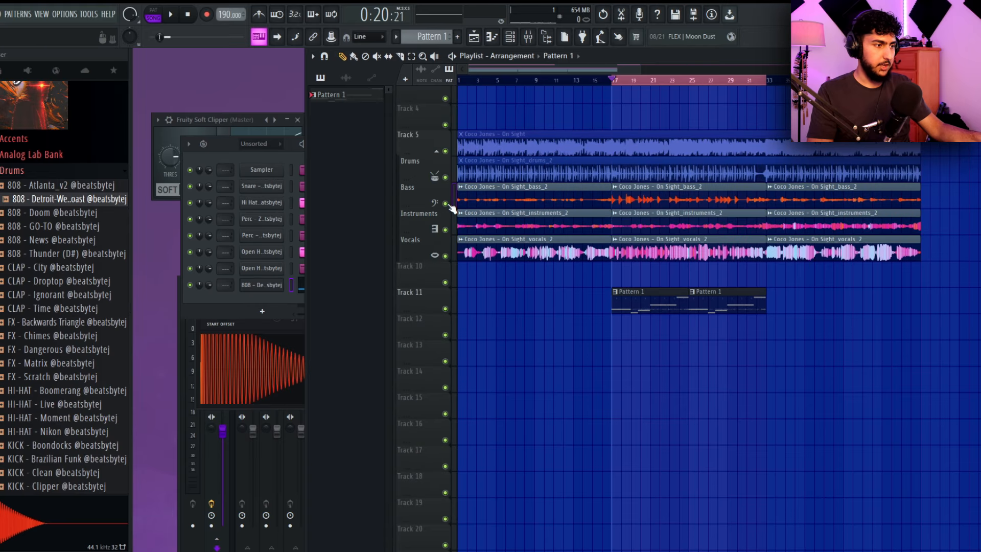
pyautogui.rightClick(449, 205)
pyautogui.rightClick(448, 205)
pyautogui.click(448, 205)
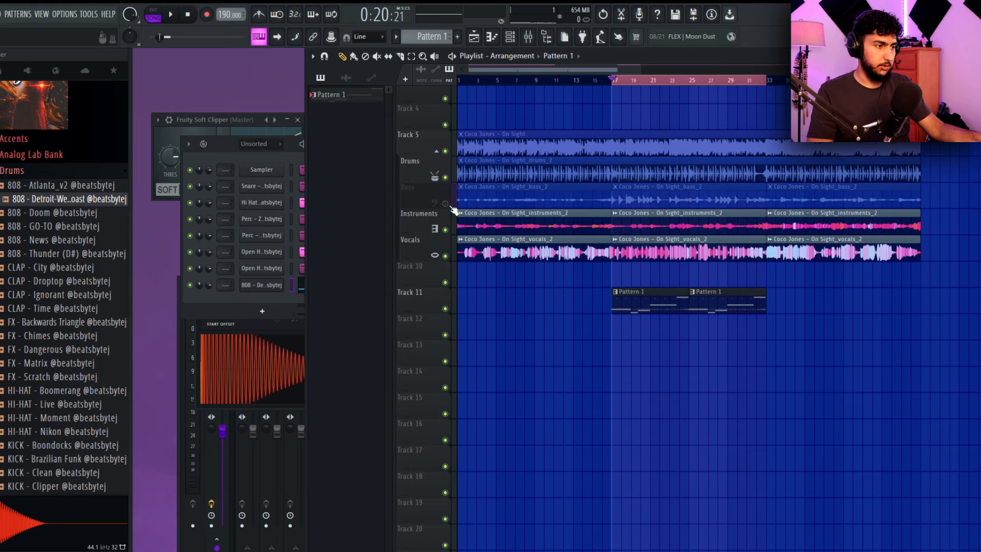
# - Reopen the 808 notes from the Pattern 1 clip on Track 11 and play the new bass line back
pyautogui.doubleClick(673, 305)
pyautogui.hotkey('ctrl', 'a')
pyautogui.scroll(1, 906, 232)
pyautogui.rightClick(521, 152)
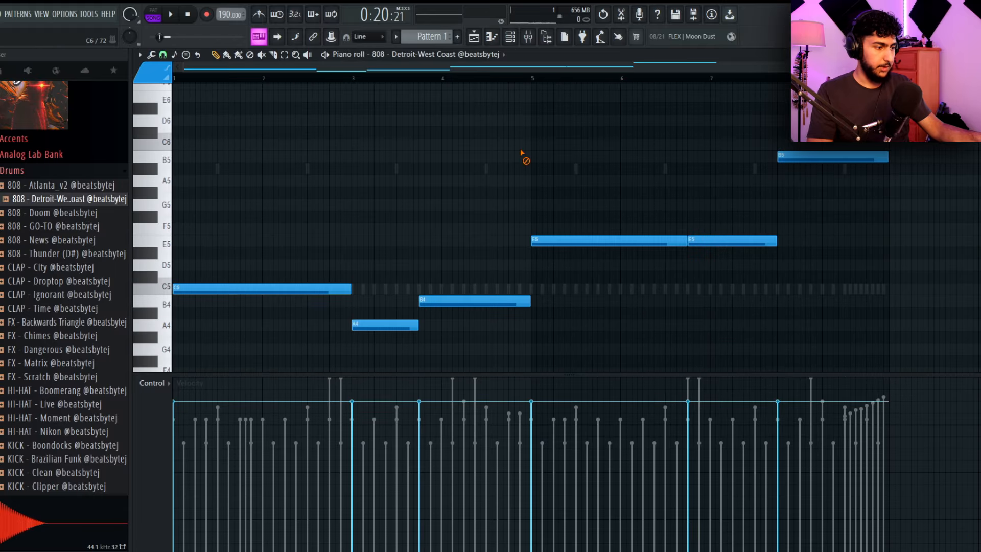
pyautogui.scroll(-5, 258, 208)
pyautogui.scroll(3, 250, 215)
pyautogui.press('space')
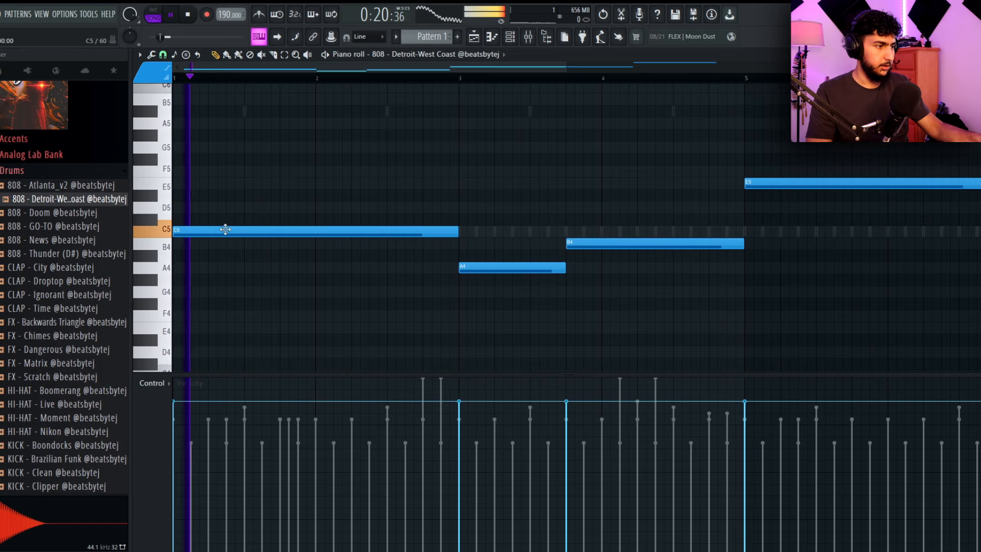
# - Repeat the opening C5 808 note twice within bar 1 and apply Quick legato so the three hits run back to back
pyautogui.keyDown('shift'); pyautogui.moveTo(220, 230); pyautogui.dragTo(313, 233); pyautogui.keyUp('shift')
pyautogui.press('space')
pyautogui.press('space')
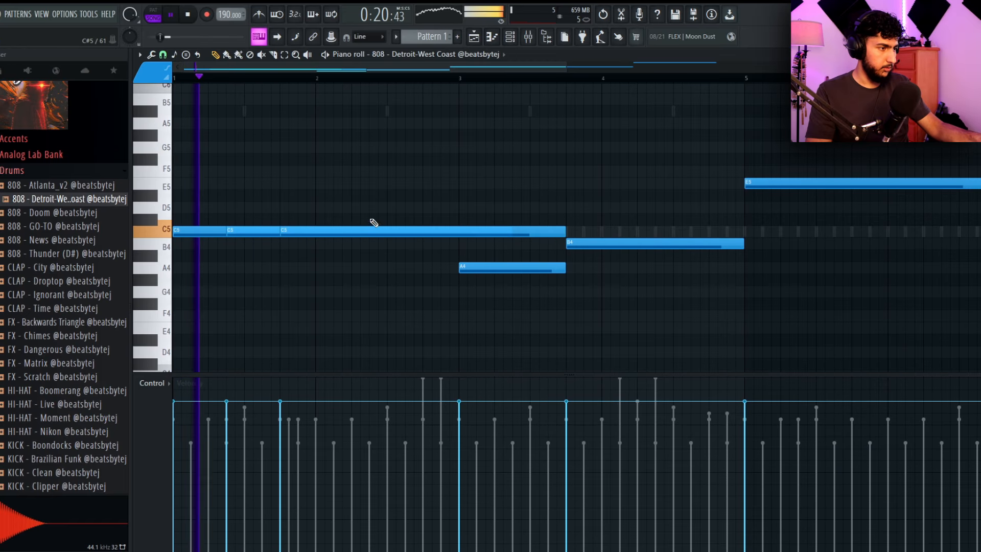
pyautogui.hotkey('ctrl', 'l')
# - Duplicate the A4 note into two hits and the B4 note into three across bars 3 and 4, trimmed with Quick legato
pyautogui.scroll(-4, 409, 184)
pyautogui.moveTo(384, 255)
pyautogui.keyDown('shift'); pyautogui.mouseDown()
pyautogui.moveTo(411, 260)
pyautogui.moveTo(477, 231)
pyautogui.moveTo(524, 234)
pyautogui.moveTo(506, 232)
pyautogui.mouseUp(); pyautogui.keyUp('shift')
pyautogui.hotkey('ctrl', 'l')
pyautogui.press('space')
pyautogui.press('space')
pyautogui.hotkey('ctrl', 'l')
pyautogui.click(394, 77)
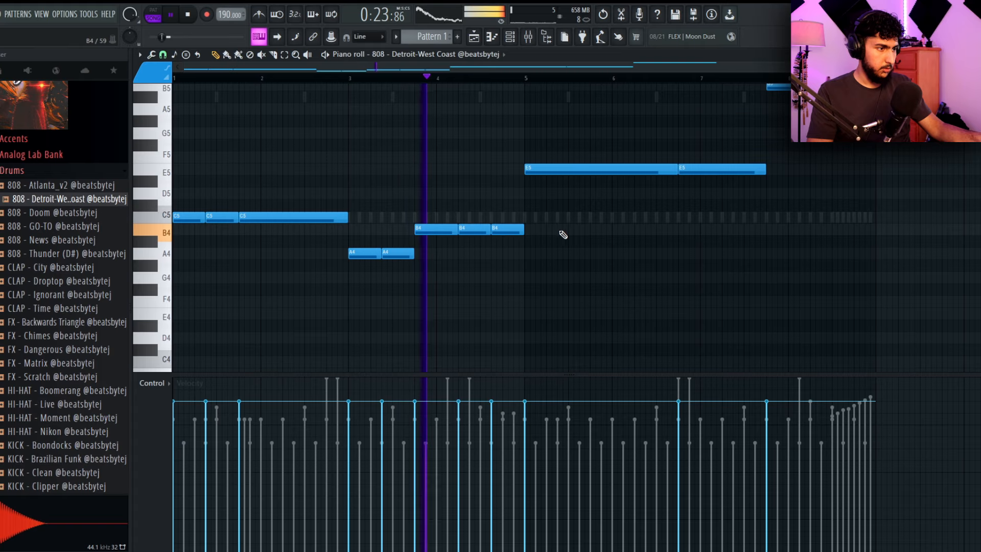
# - Split the long E5 note at bar 5 into three repeated E5 hits by copying it twice within the bar
pyautogui.scroll(2, 562, 222)
pyautogui.scroll(-2, 542, 228)
pyautogui.press('space')
pyautogui.keyDown('shift'); pyautogui.moveTo(534, 187); pyautogui.dragTo(604, 187); pyautogui.keyUp('shift')
pyautogui.press('space')
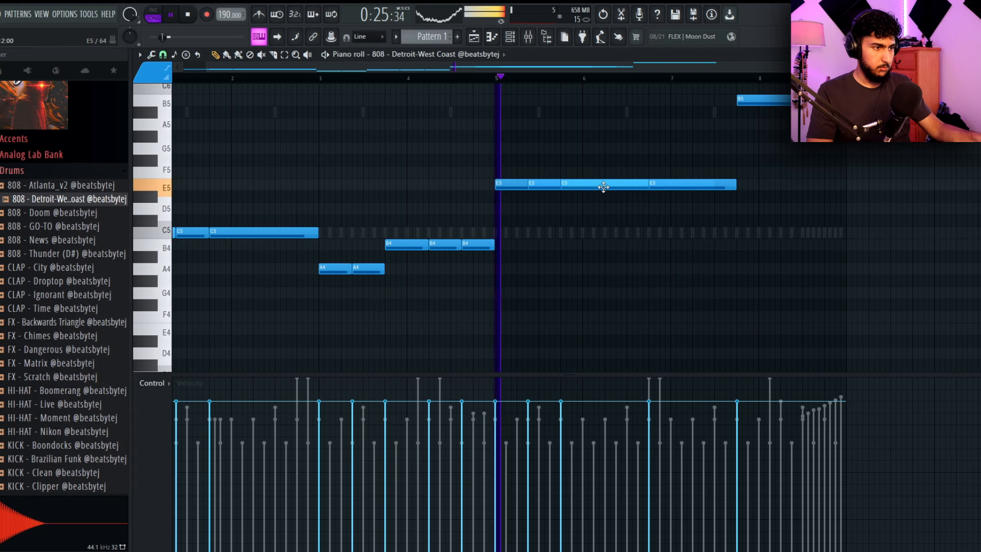
pyautogui.moveTo(649, 230); pyautogui.dragTo(581, 258)
pyautogui.scroll(2, 580, 258)
pyautogui.keyDown('shift'); pyautogui.moveTo(612, 218); pyautogui.dragTo(630, 218); pyautogui.keyUp('shift')
pyautogui.keyDown('shift'); pyautogui.moveTo(636, 218); pyautogui.dragTo(666, 219); pyautogui.keyUp('shift')
pyautogui.rightClick(681, 219)
pyautogui.rightClick(652, 218)
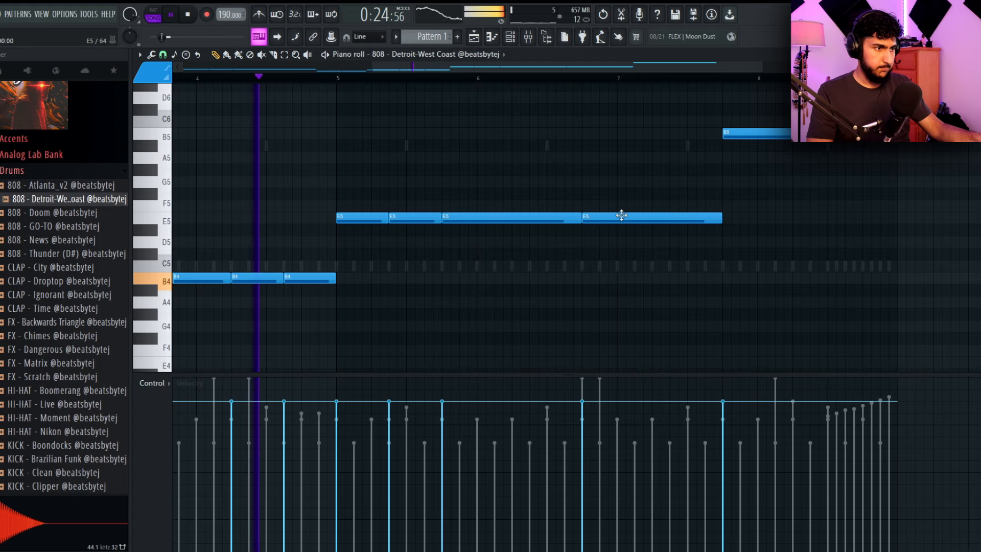
# - Replace the last E5 note with three E5 hits from late bar 6 through bar 7, closing the gaps with Quick legato
pyautogui.rightClick(621, 217)
pyautogui.moveTo(479, 222)
pyautogui.keyDown('shift'); pyautogui.mouseDown()
pyautogui.moveTo(692, 221)
pyautogui.moveTo(649, 219)
pyautogui.mouseUp(); pyautogui.keyUp('shift')
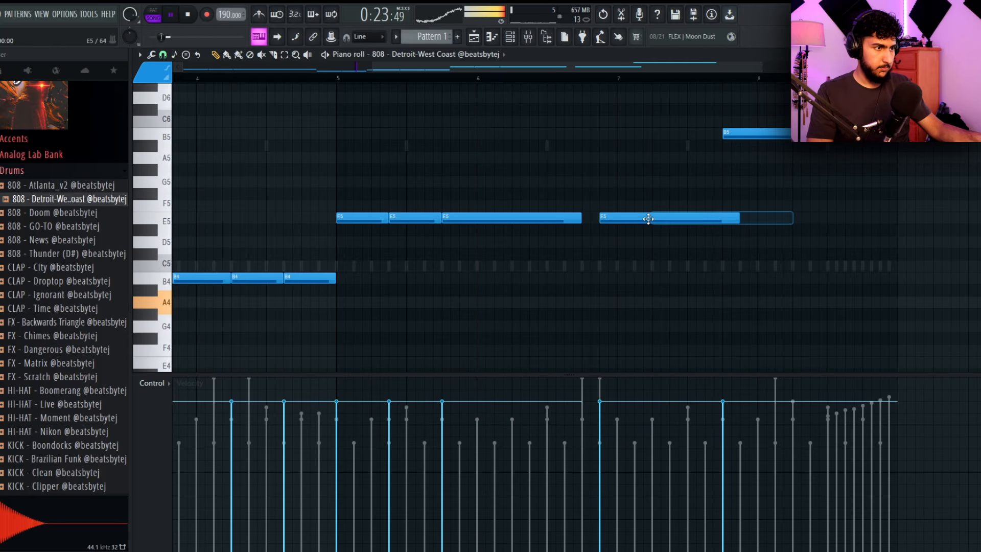
pyautogui.keyDown('shift'); pyautogui.moveTo(509, 214); pyautogui.dragTo(596, 228); pyautogui.keyUp('shift')
pyautogui.moveTo(670, 220); pyautogui.dragTo(725, 221)
pyautogui.hotkey('ctrl', 'l')
pyautogui.moveTo(511, 218); pyautogui.dragTo(552, 202)
pyautogui.hotkey('ctrl', 'l')
pyautogui.rightClick(685, 178)
# - Play the end of the 808 line and lower the final B5 note by one octave to B4
pyautogui.moveTo(857, 174); pyautogui.dragTo(625, 201)
pyautogui.press('space')
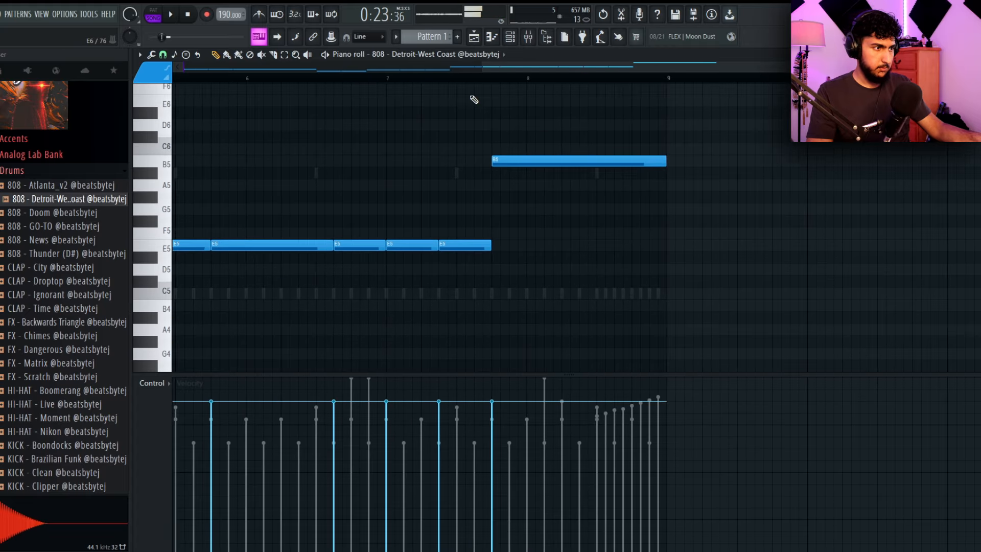
pyautogui.click(421, 78)
pyautogui.press('space')
pyautogui.keyDown('ctrl'); pyautogui.click(552, 159); pyautogui.keyUp('ctrl')
pyautogui.press('space')
pyautogui.hotkey('ctrl', 'Down')
pyautogui.keyDown('ctrl'); pyautogui.click(576, 133); pyautogui.keyUp('ctrl')
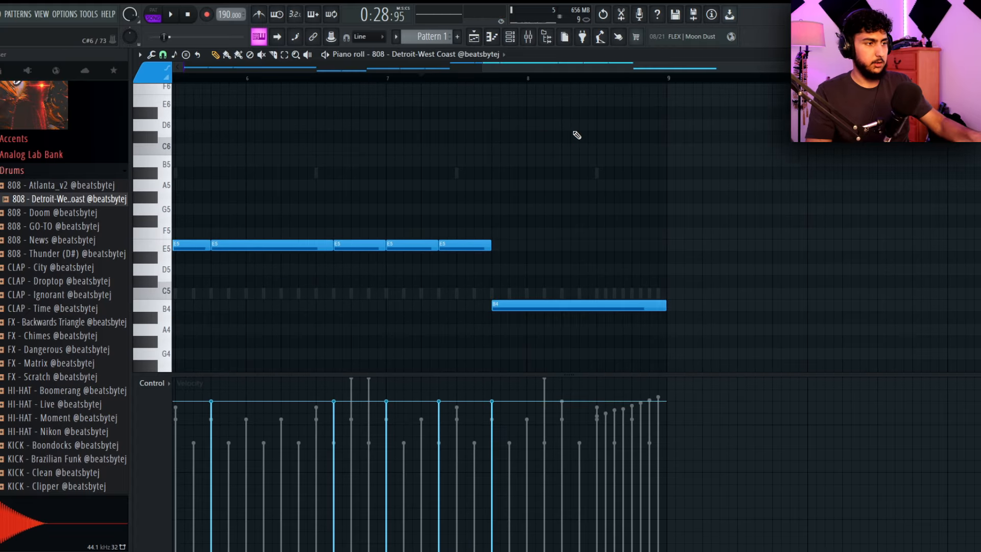
# - Copy the final B4 note into repeated hits from the end of bar 7 into bar 8 and play them back
pyautogui.press('space')
pyautogui.click(426, 77)
pyautogui.moveTo(540, 305)
pyautogui.mouseDown()
pyautogui.moveTo(600, 314)
pyautogui.moveTo(555, 312)
pyautogui.mouseUp()
pyautogui.press('space')
pyautogui.press('space')
# - Shorten the B4 notes with Quick legato against trial B5 copies in bar 8, and delete those B5 copies
pyautogui.moveTo(555, 309); pyautogui.dragTo(684, 161)
pyautogui.press('space')
pyautogui.press('space')
pyautogui.hotkey('ctrl', 'l')
pyautogui.press('space')
pyautogui.press('space')
pyautogui.rightClick(675, 161)
pyautogui.rightClick(672, 161)
pyautogui.press('space')
pyautogui.press('space')
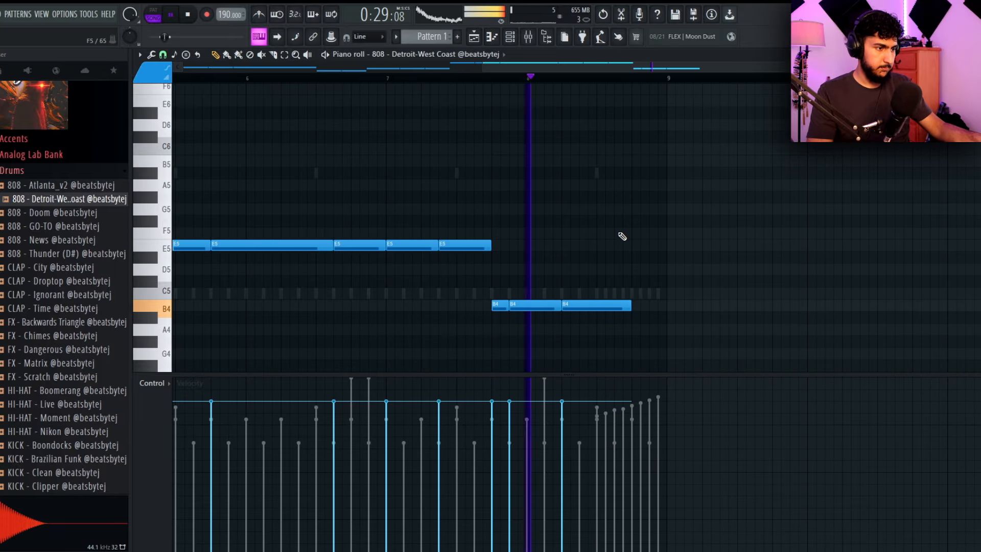
# - Add three short B5 notes at the end of bar 8, apply Quick legato and trim the last one to bar 9
pyautogui.press('space')
pyautogui.click(624, 162)
pyautogui.moveTo(623, 163)
pyautogui.mouseDown()
pyautogui.moveTo(623, 176)
pyautogui.moveTo(620, 163)
pyautogui.moveTo(636, 162)
pyautogui.mouseUp()
pyautogui.press('space')
pyautogui.moveTo(641, 162); pyautogui.dragTo(681, 162)
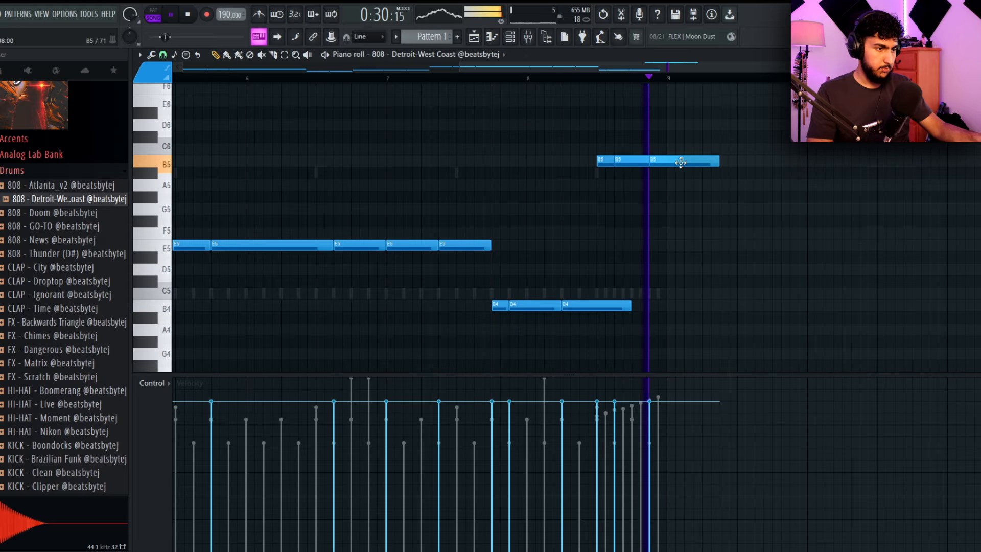
pyautogui.hotkey('ctrl', 'l')
pyautogui.press('space')
pyautogui.press('space')
pyautogui.moveTo(804, 162); pyautogui.dragTo(666, 172)
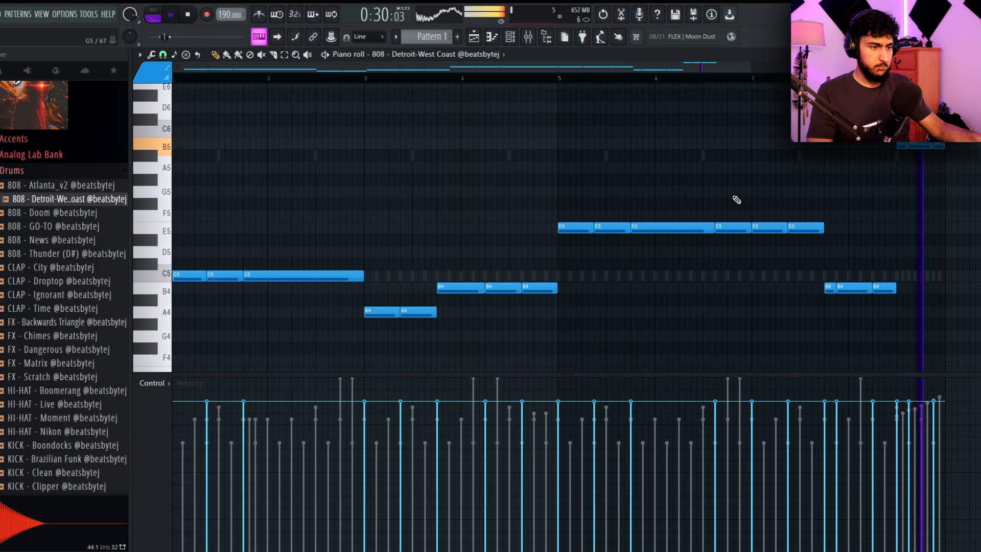
# - Play the new 808 line with the stems in the playlist and review its notes in the piano roll
pyautogui.press('F5')
pyautogui.scroll(-4, 792, 328)
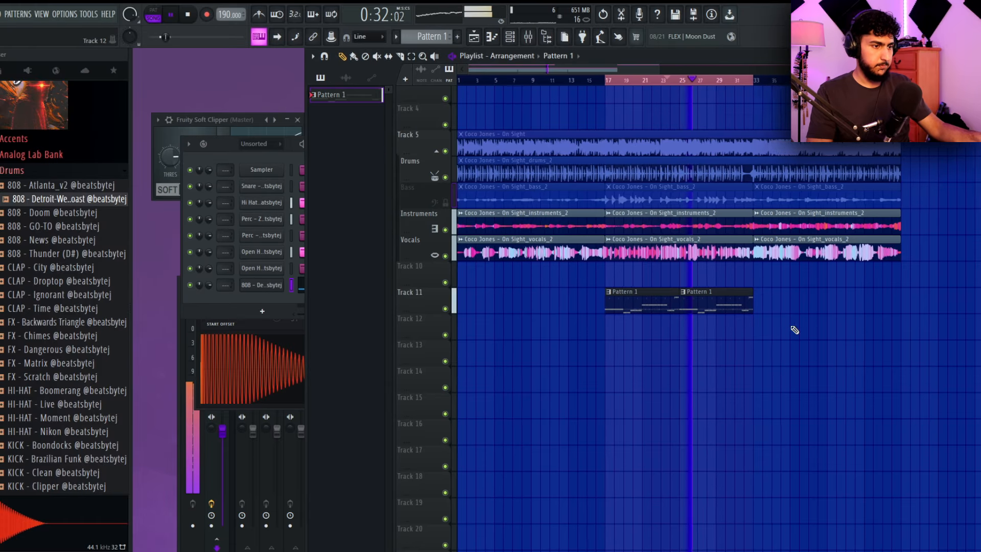
pyautogui.press('space')
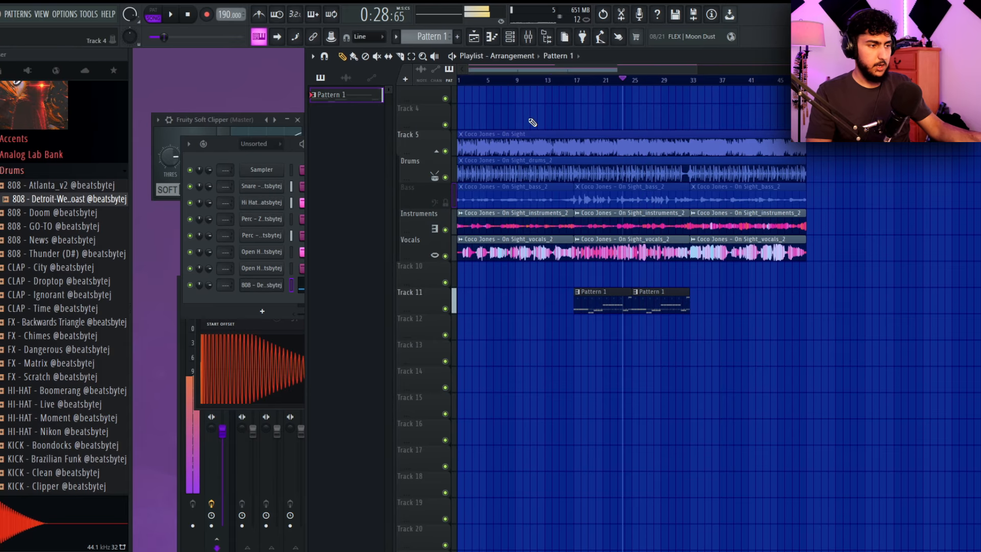
pyautogui.press('F7')
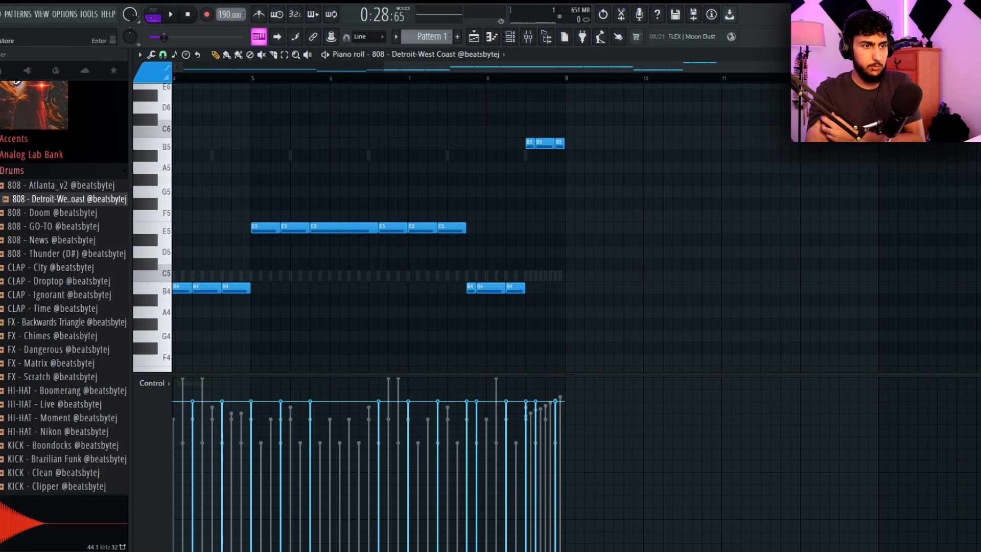
# - Copy the time-stretching pitch value from the Coco Jones - On Sight_instruments_2 clip
pyautogui.press('F5')
pyautogui.doubleClick(624, 225)
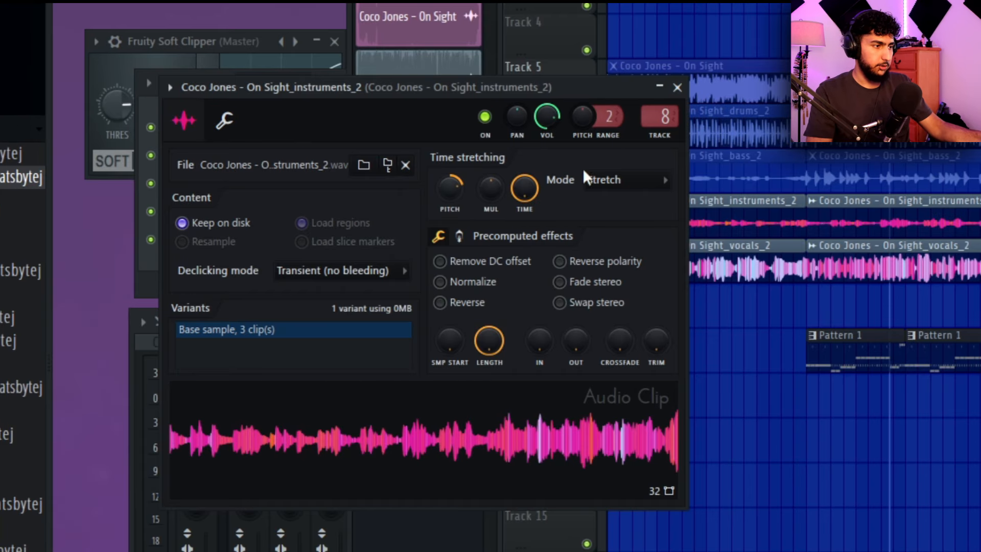
pyautogui.rightClick(451, 189)
pyautogui.click(418, 176)
pyautogui.click(921, 261)
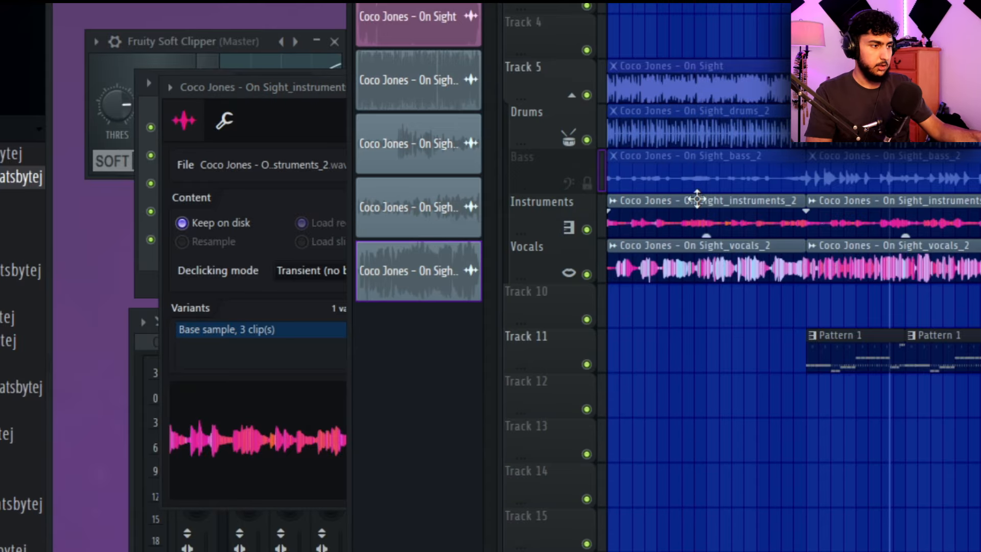
# - Paste the copied pitch value onto the On Sight_vocals_2 clip and open the settings of the On Sight_bass_2 clip
pyautogui.doubleClick(865, 265)
pyautogui.rightClick(449, 210)
pyautogui.click(480, 258)
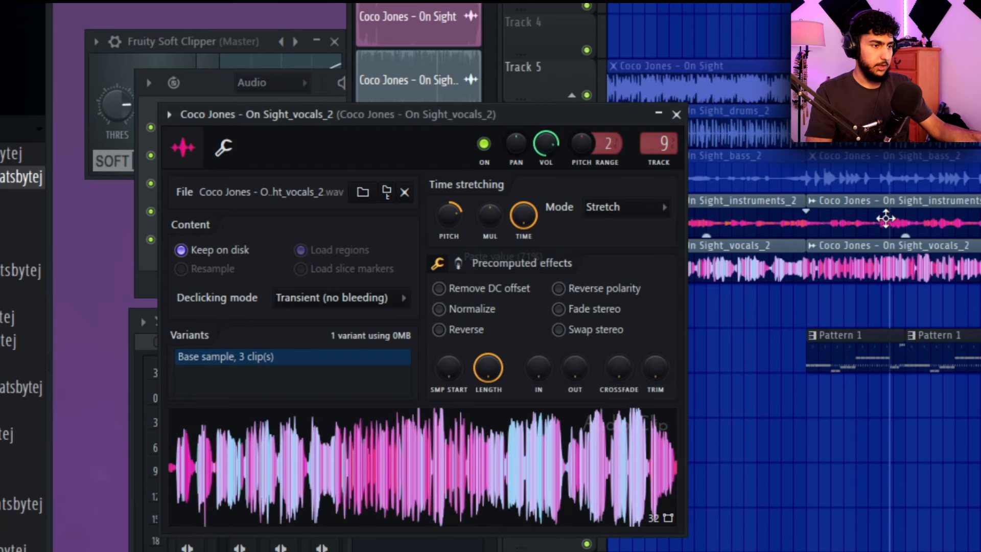
pyautogui.click(930, 186)
pyautogui.doubleClick(929, 186)
pyautogui.click(902, 179)
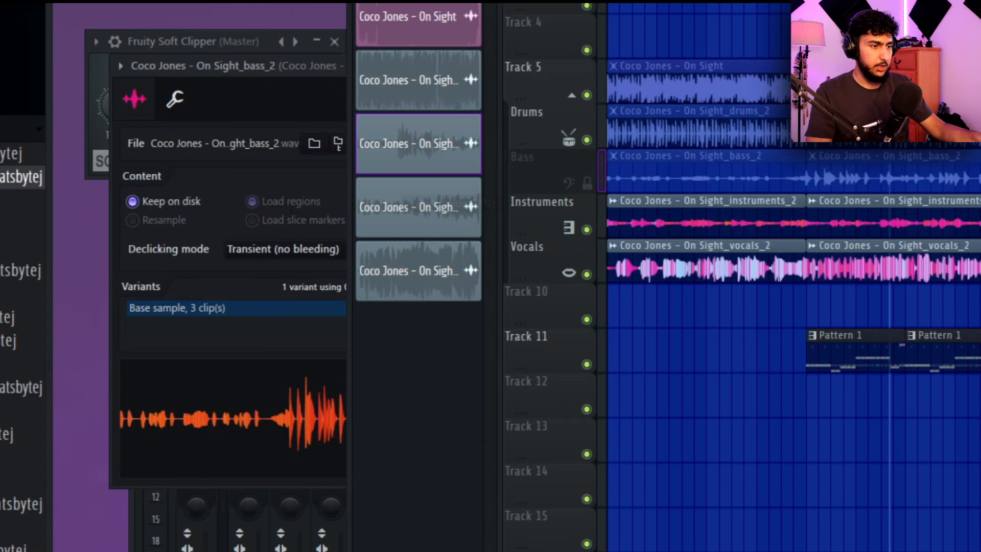
# - Transpose all 808 notes in Pattern 1 up one semitone and play the line back
pyautogui.doubleClick(828, 335)
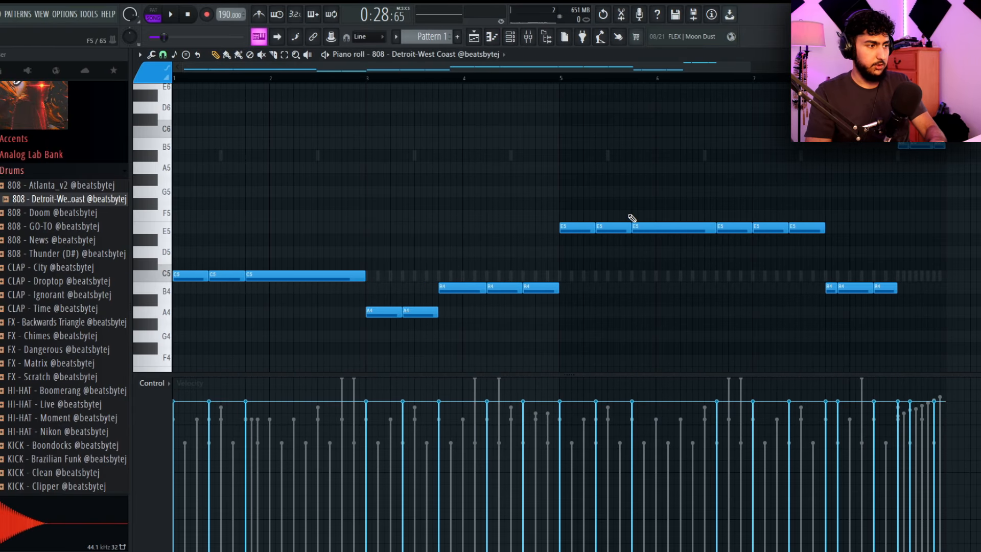
pyautogui.hotkey('shift', 'Up')
pyautogui.keyDown('ctrl'); pyautogui.scroll(-2, 523, 162); pyautogui.keyUp('ctrl')
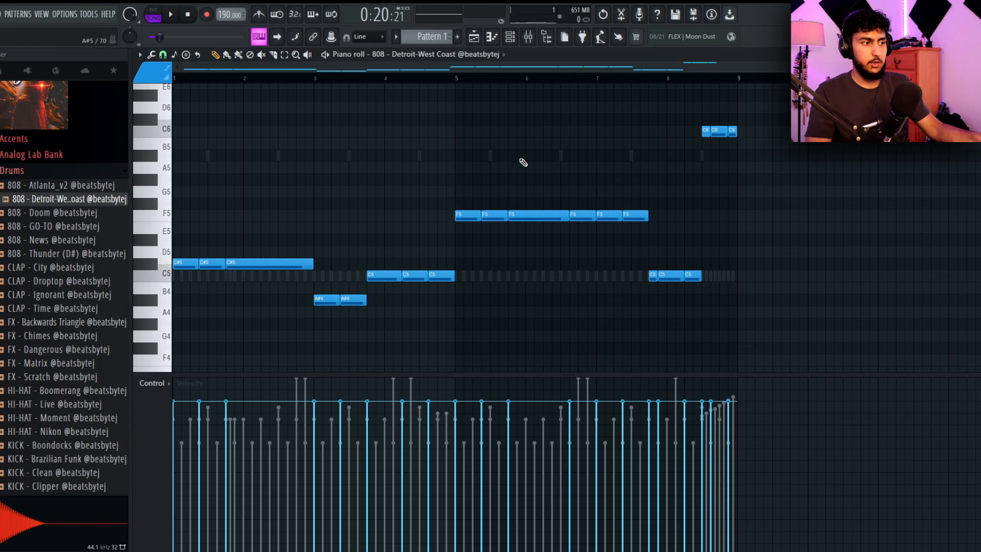
pyautogui.press('space')
pyautogui.keyDown('ctrl'); pyautogui.scroll(2, 523, 163); pyautogui.keyUp('ctrl')
pyautogui.keyDown('ctrl'); pyautogui.scroll(-2, 523, 163); pyautogui.keyUp('ctrl')
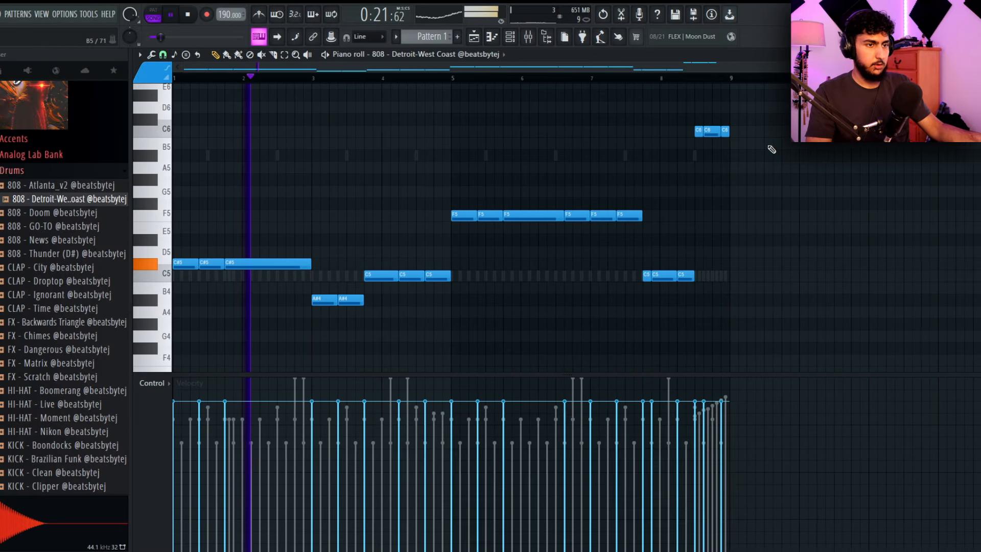
# - Route the drum and 808 channels to consecutive mixer tracks 12 to 18, starting with the snare
pyautogui.press('F7')
pyautogui.press('F6')
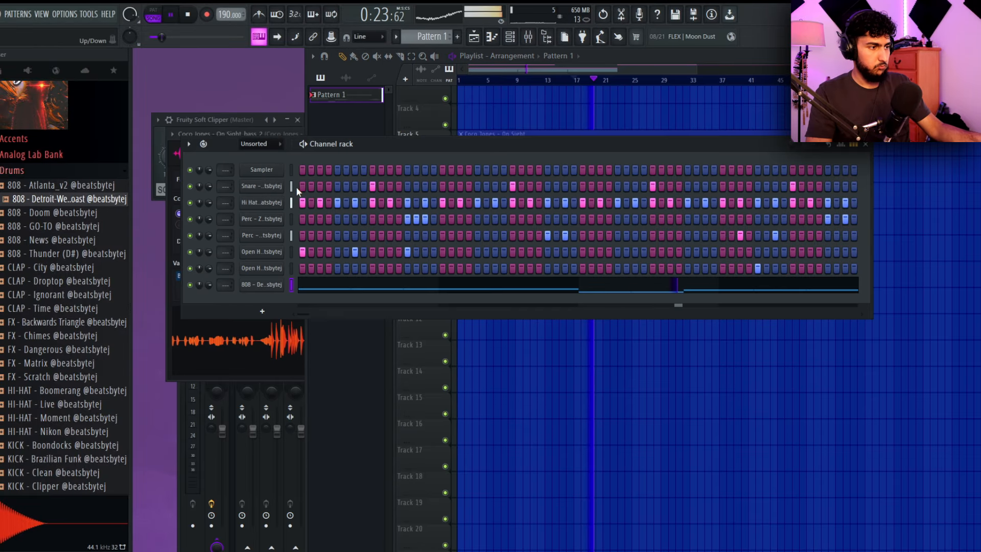
pyautogui.press('F9')
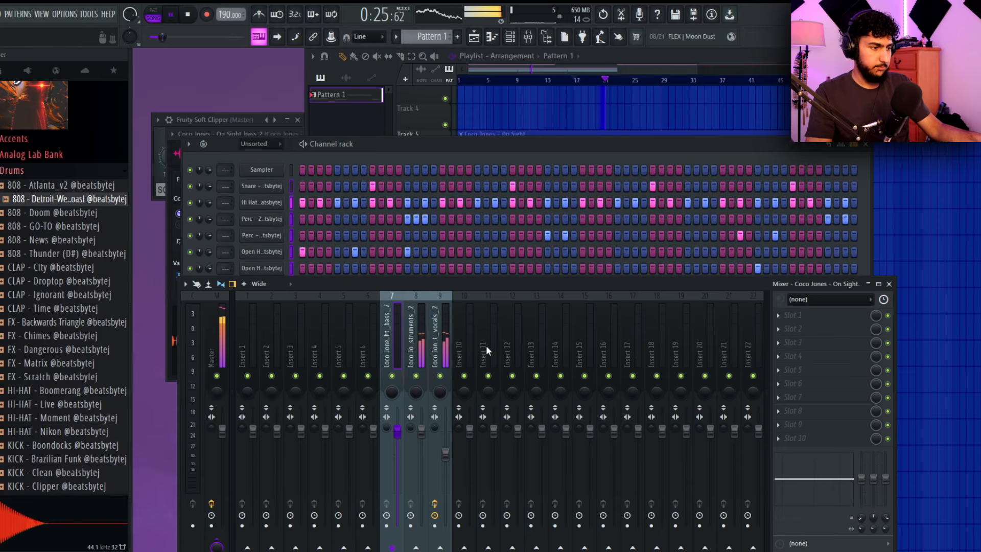
pyautogui.click(516, 333)
pyautogui.hotkey('ctrl', 'l')
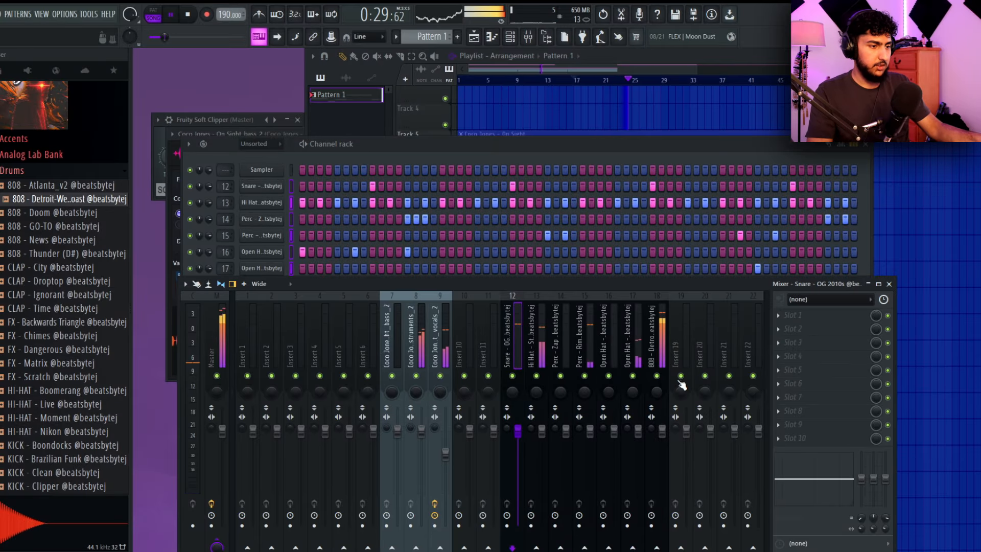
# - Solo the 808 mixer track and lower its volume slightly, and bring in the Cymbal open hat panned to the right
pyautogui.rightClick(656, 376)
pyautogui.click(665, 346)
pyautogui.scroll(-2, 659, 355)
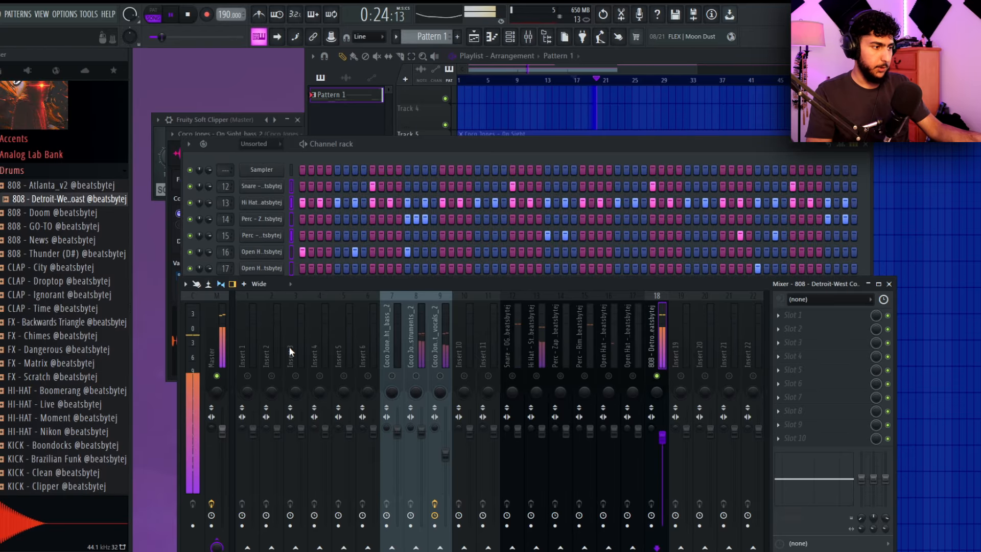
pyautogui.click(633, 376)
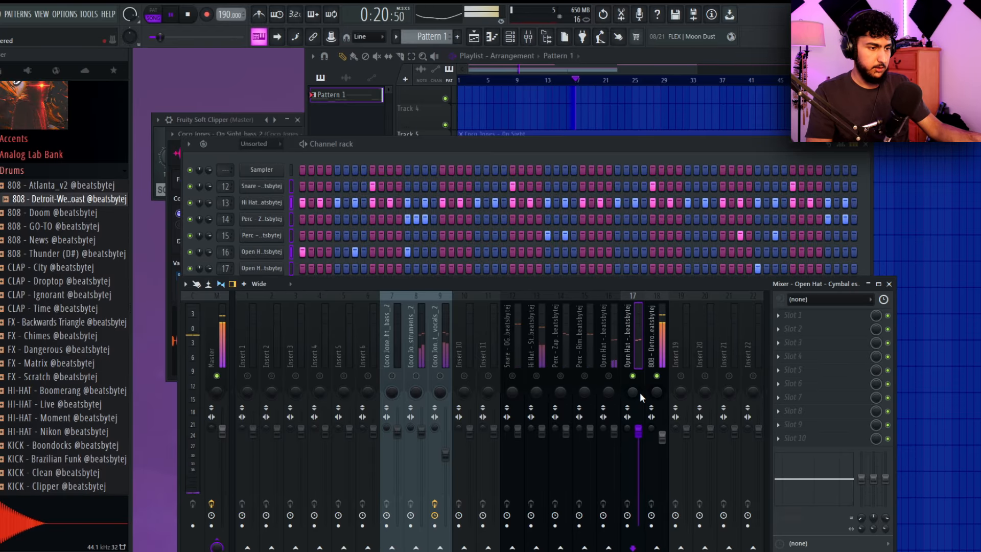
# - Unmute the hi-hat and snare mixer tracks, lowering the hi-hat and panning it slightly left while raising the snare slightly
pyautogui.click(536, 376)
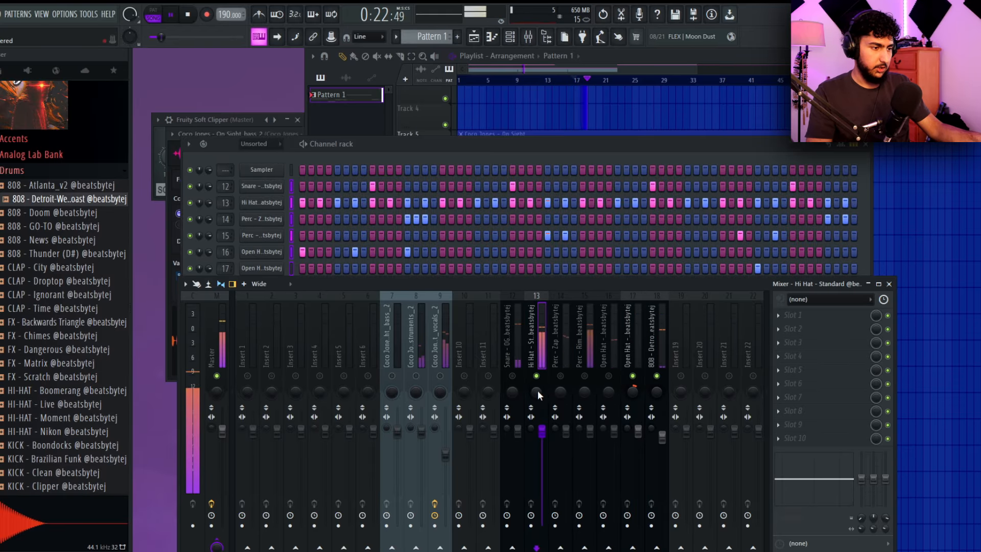
pyautogui.moveTo(542, 444); pyautogui.dragTo(518, 432)
pyautogui.click(512, 376)
pyautogui.press('space')
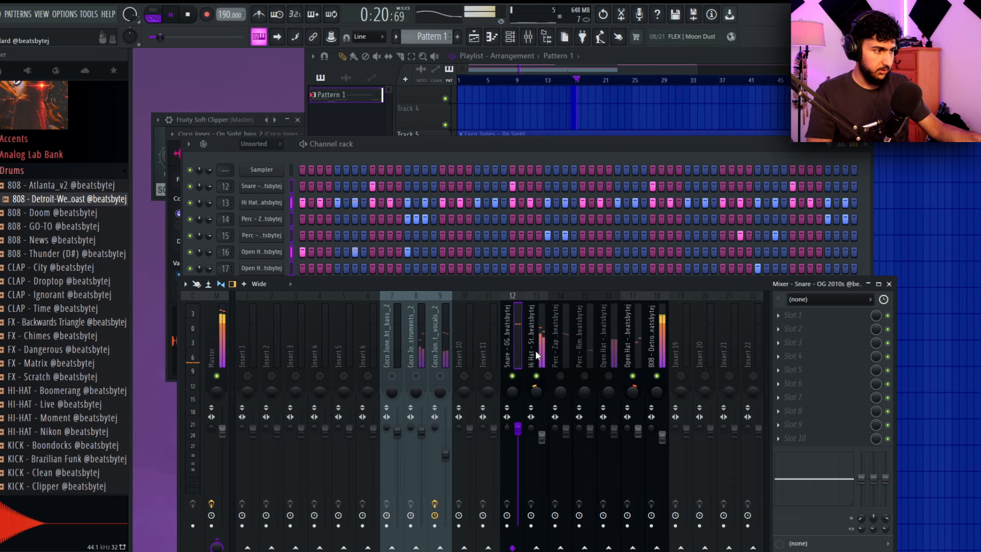
pyautogui.click(538, 348)
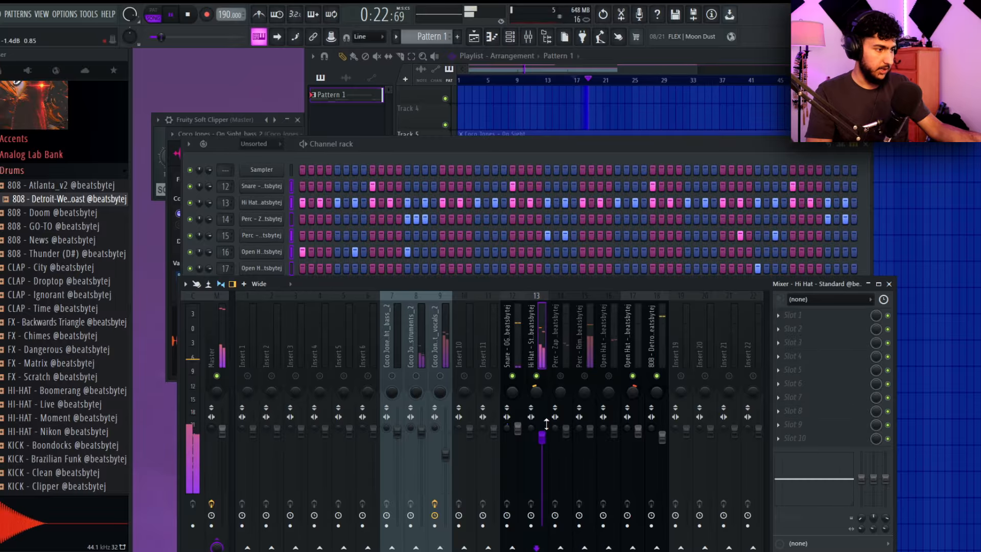
# - Unmute the Rim, Zap and Stubby open hat tracks, lower the Rim, and pan Rim and Cymbal left, Zap and Stubby right
pyautogui.click(585, 376)
pyautogui.click(637, 359)
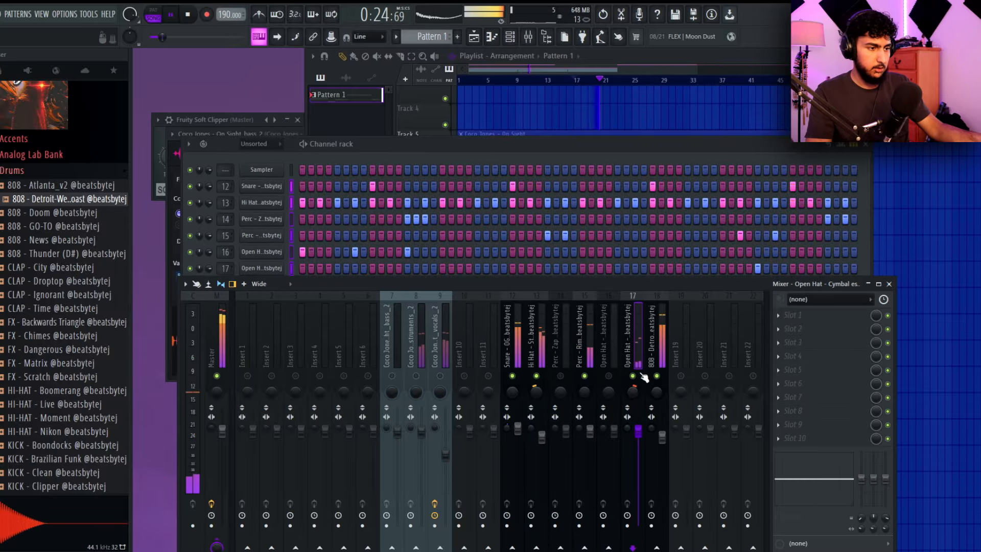
pyautogui.click(590, 348)
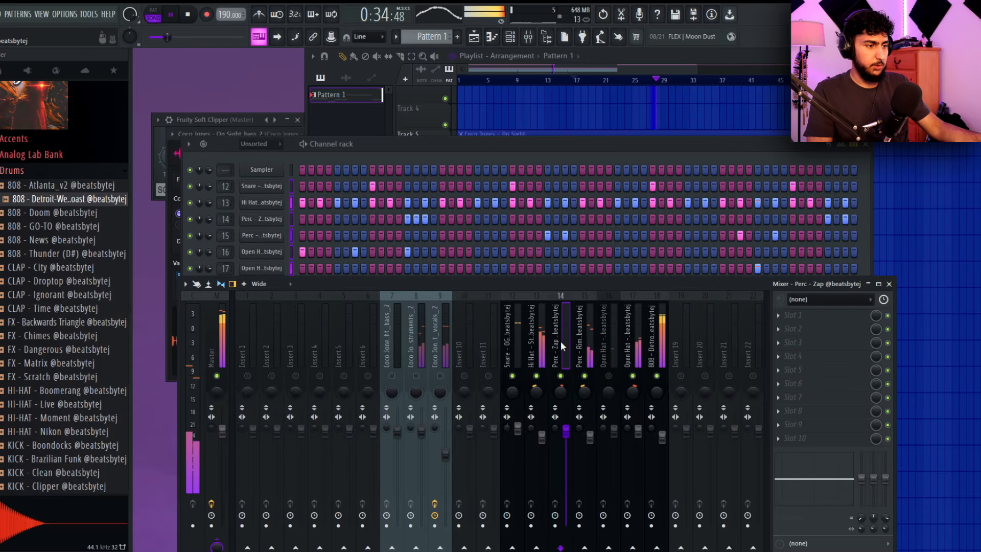
pyautogui.click(533, 345)
pyautogui.click(585, 347)
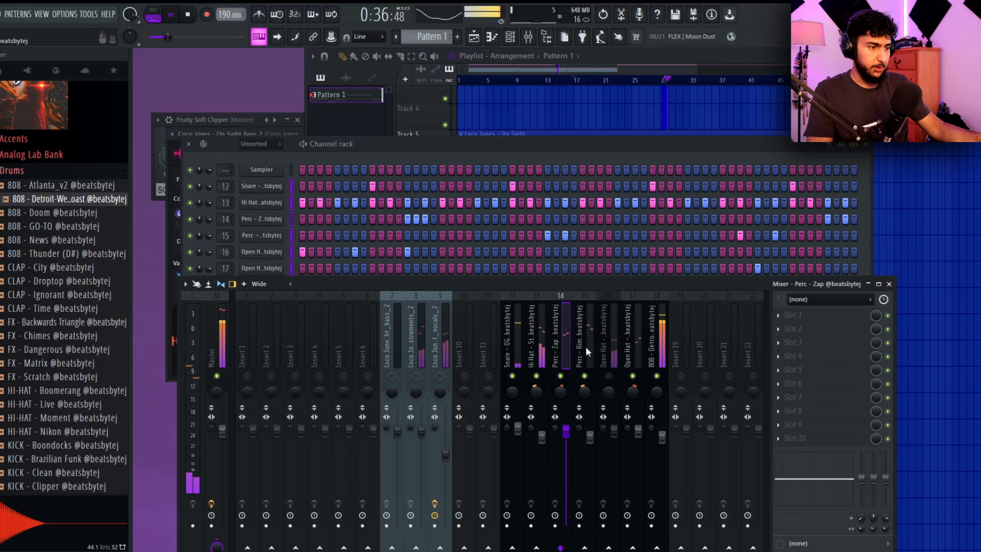
pyautogui.click(608, 353)
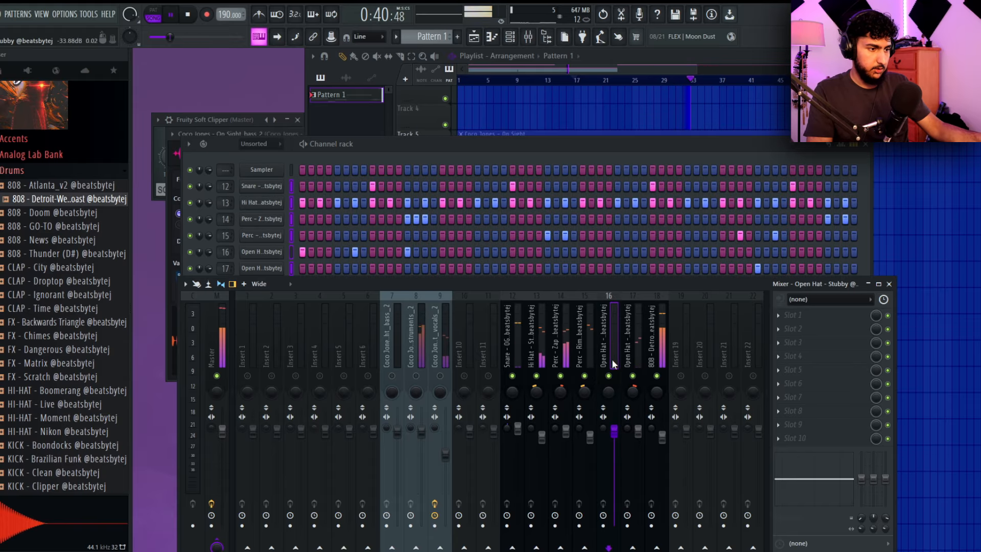
pyautogui.press('space')
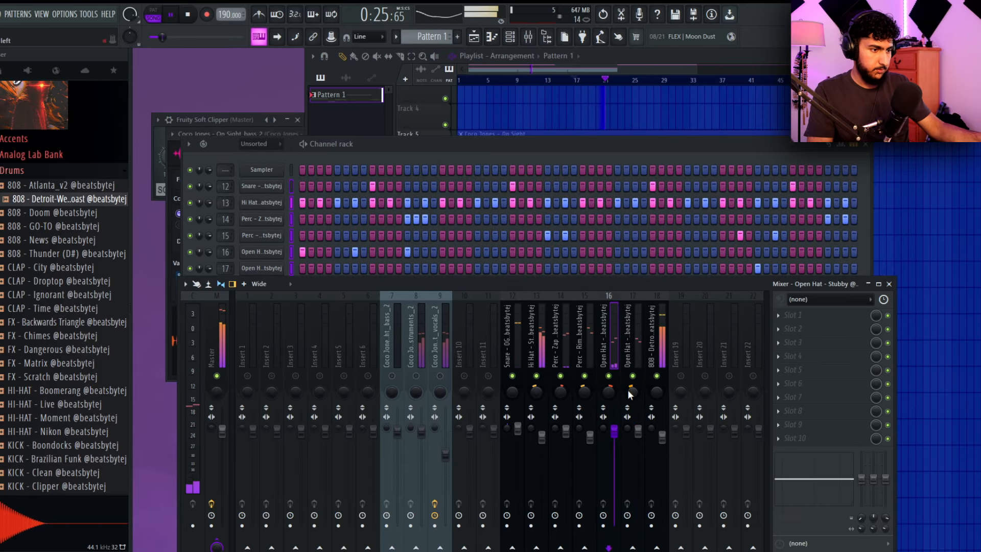
# - Unmute all mixer tracks, and open the master track's Fruity Parametric EQ and Fruity Soft Clipper beside each other
pyautogui.rightClick(463, 376)
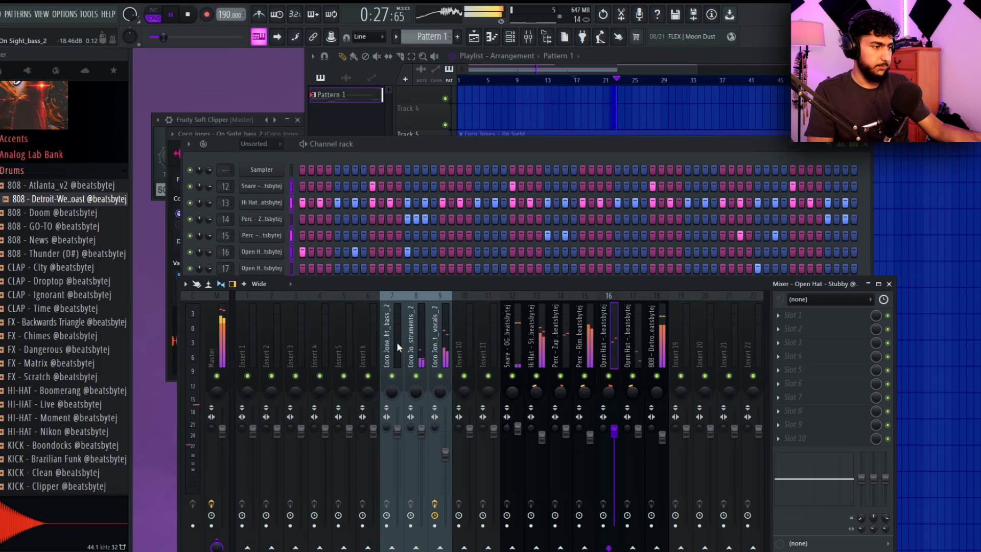
pyautogui.click(219, 339)
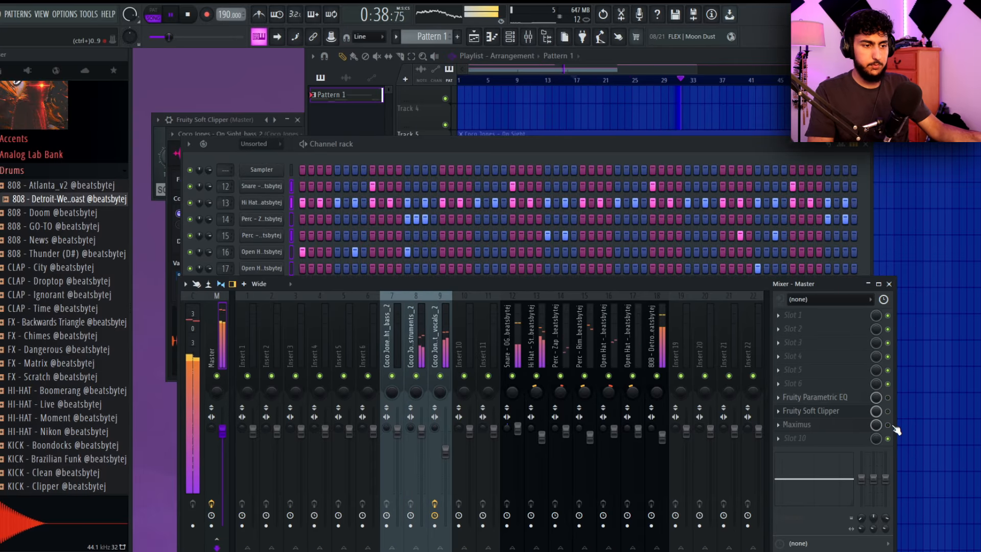
pyautogui.click(815, 397)
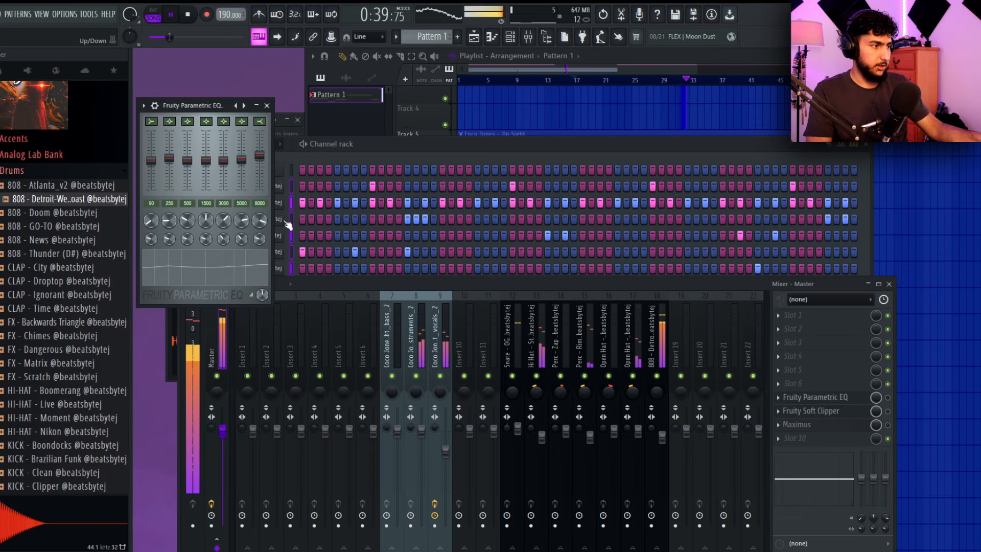
pyautogui.moveTo(200, 107); pyautogui.dragTo(325, 163)
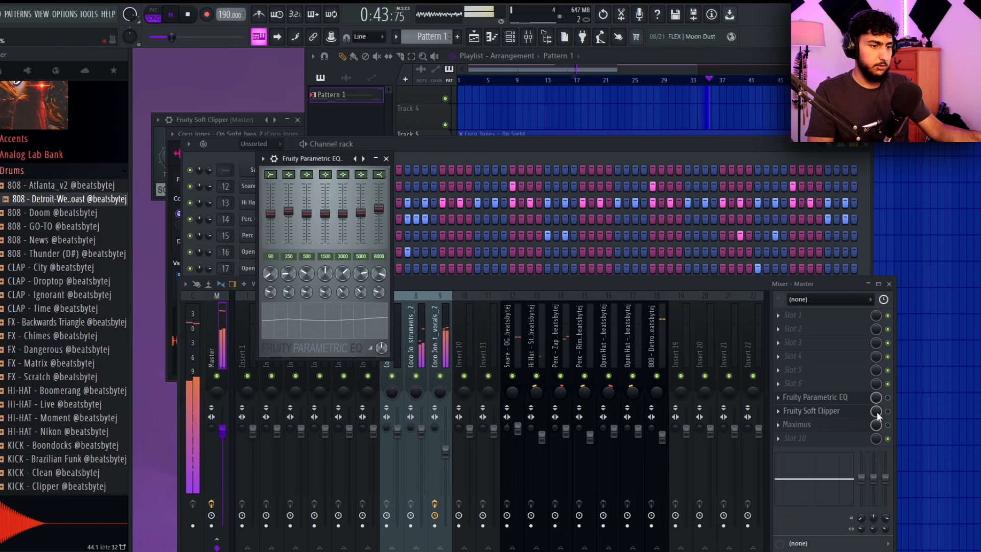
pyautogui.click(823, 414)
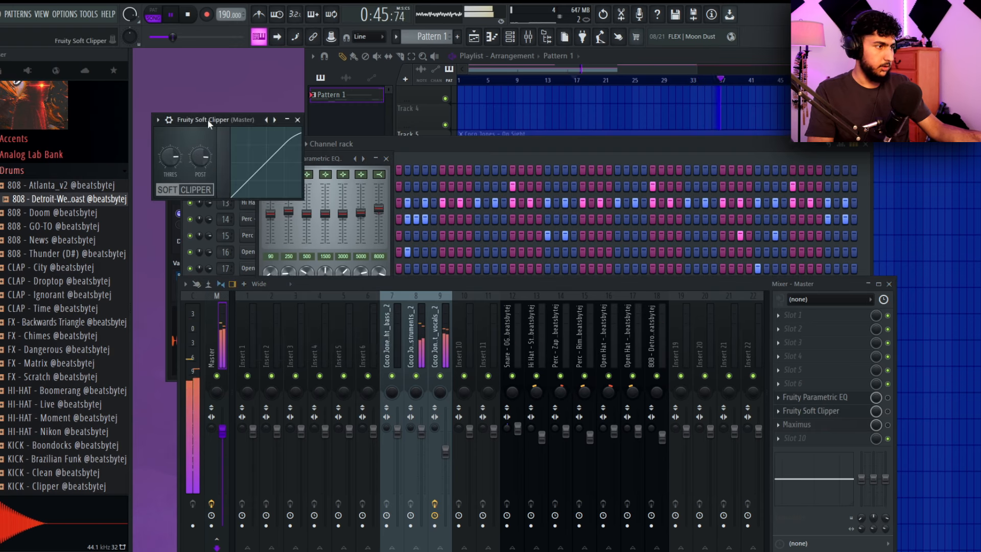
pyautogui.moveTo(207, 123); pyautogui.dragTo(445, 158)
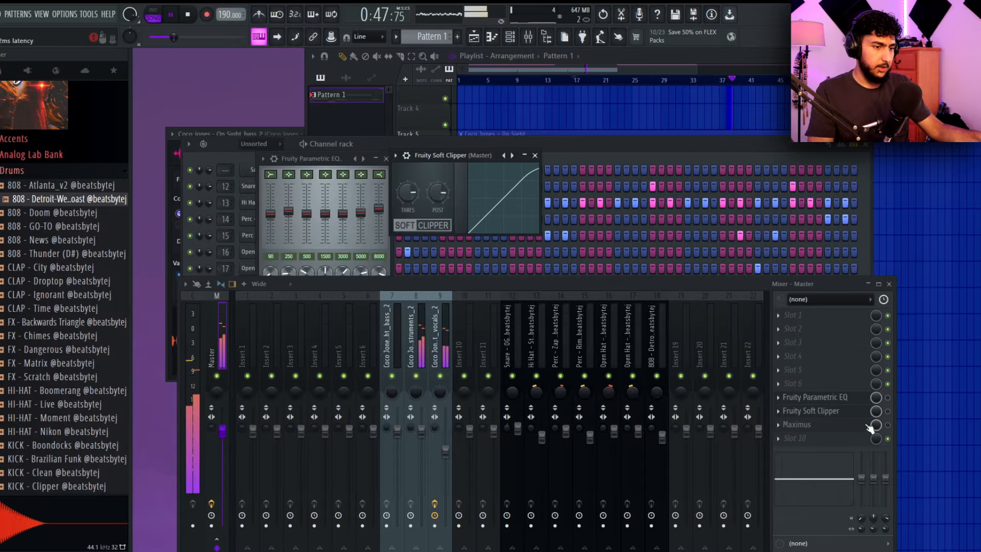
# - Open Maximus on the master track, load its Master aid 1 preset, and stop playback
pyautogui.click(797, 424)
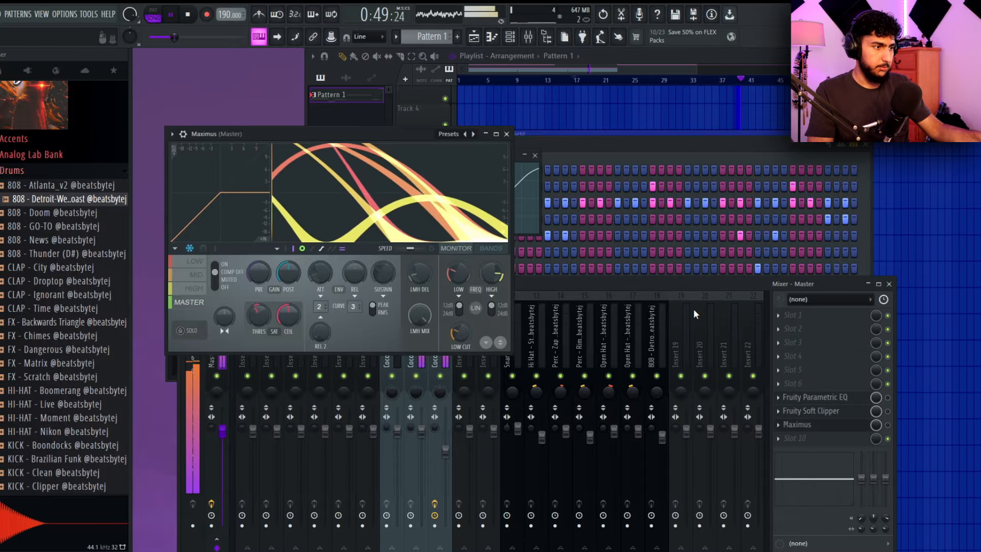
pyautogui.click(450, 134)
pyautogui.click(499, 334)
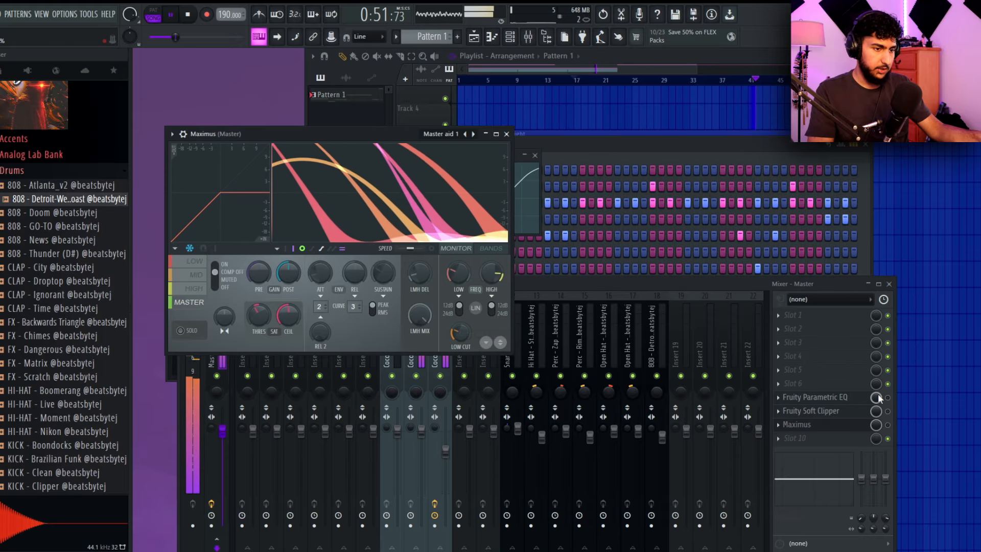
pyautogui.click(873, 415)
pyautogui.press('space')
# - During playback, lower the low, mid and high band gains in Maximus to about the same level and close the plugin
pyautogui.click(645, 57)
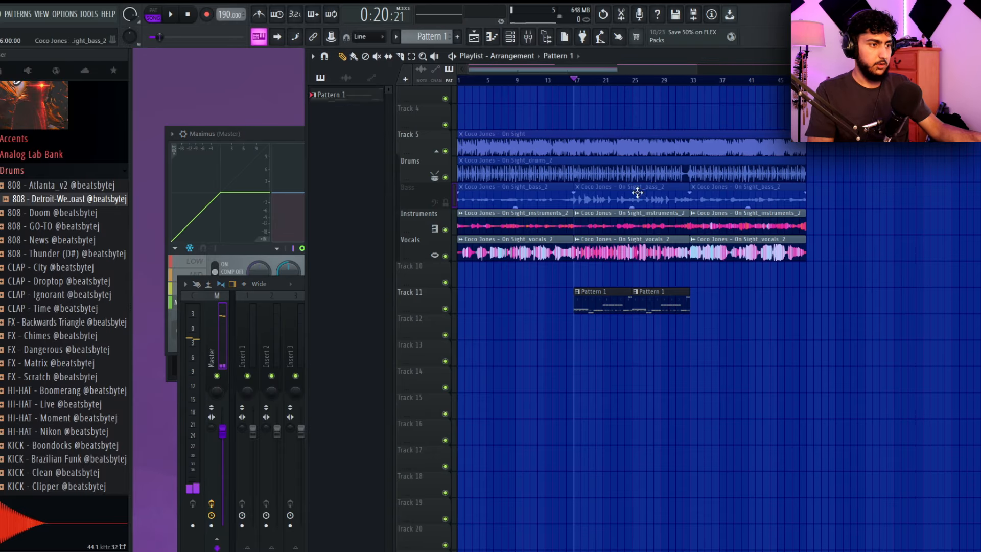
pyautogui.click(259, 142)
pyautogui.press('space')
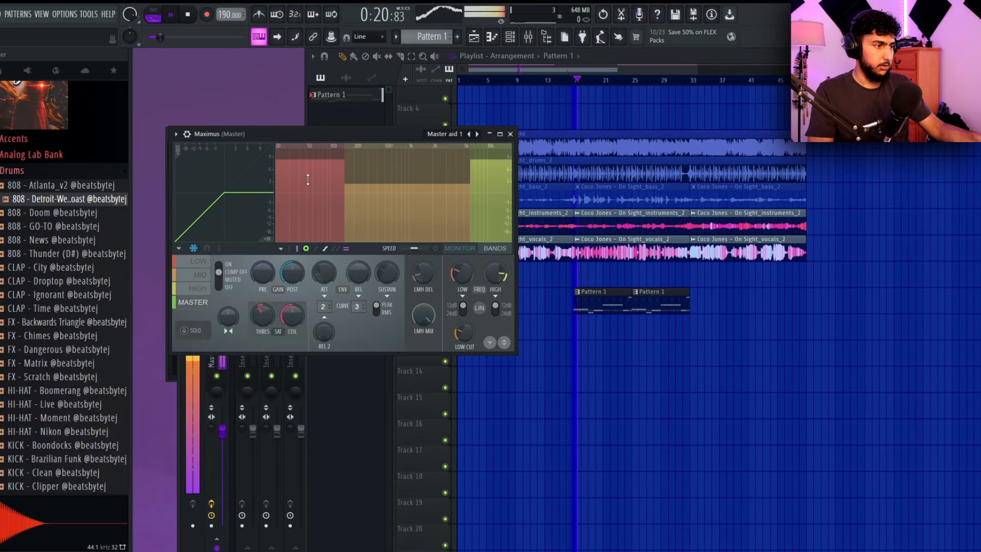
pyautogui.moveTo(365, 185); pyautogui.dragTo(335, 196)
pyautogui.moveTo(488, 176); pyautogui.dragTo(488, 197)
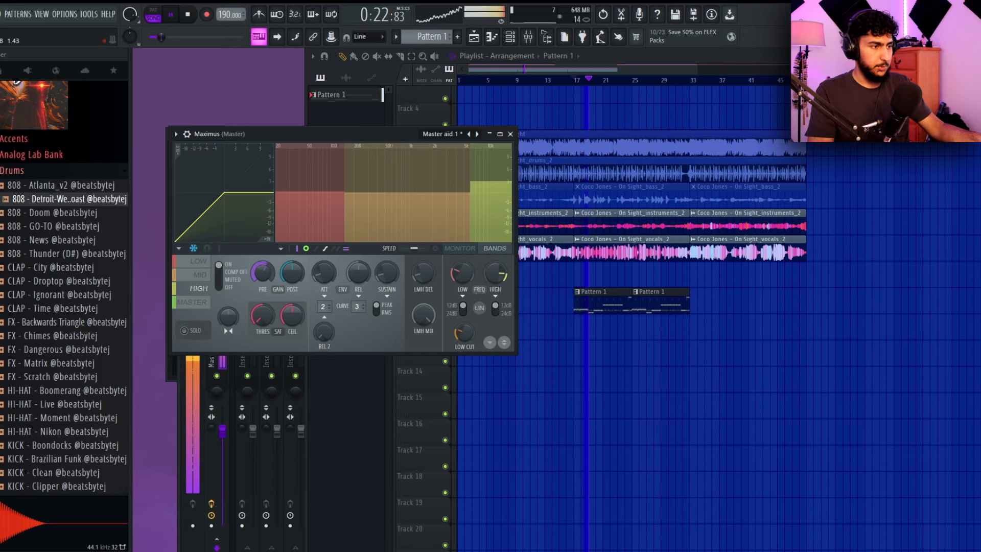
pyautogui.moveTo(327, 192); pyautogui.dragTo(327, 190)
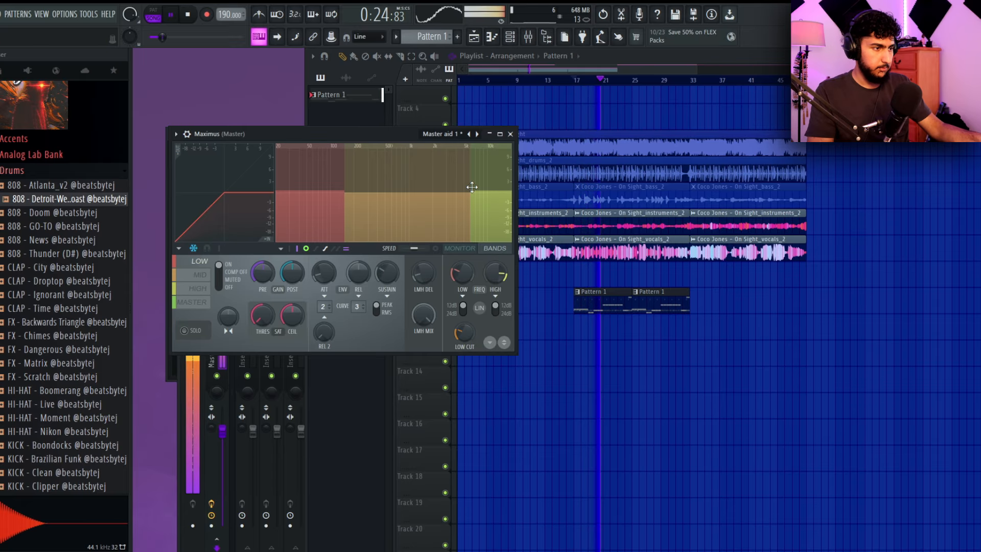
pyautogui.click(489, 181)
pyautogui.click(510, 134)
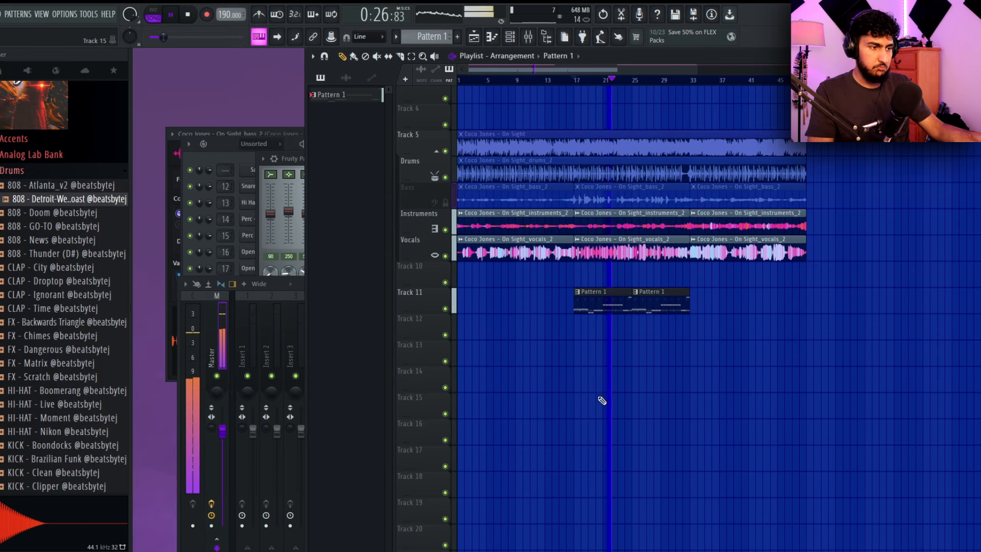
# - Stop playback, clear the extra Pattern 1 clips from bar 33 on Track 11, and re-enable the Bass track
pyautogui.scroll(-1, 613, 381)
pyautogui.scroll(-3, 716, 358)
pyautogui.scroll(3, 583, 428)
pyautogui.scroll(-1, 584, 428)
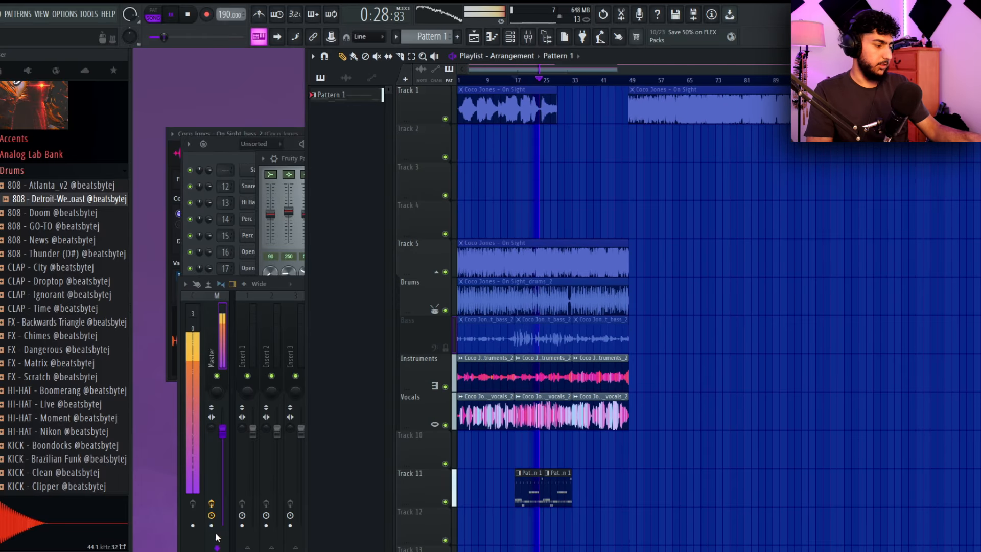
pyautogui.scroll(-3, 615, 397)
pyautogui.scroll(2, 615, 397)
pyautogui.click(197, 538)
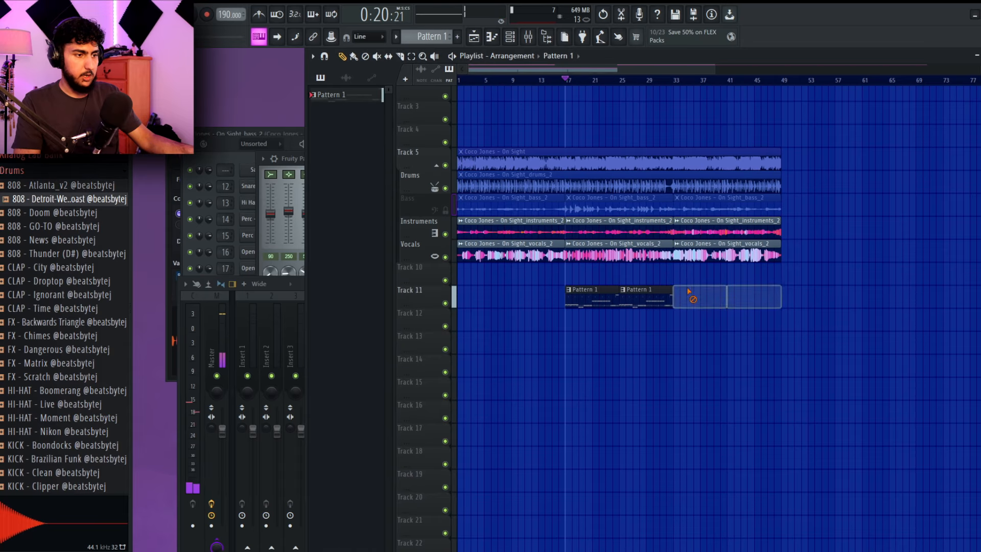
pyautogui.rightClick(690, 295)
pyautogui.rightClick(446, 211)
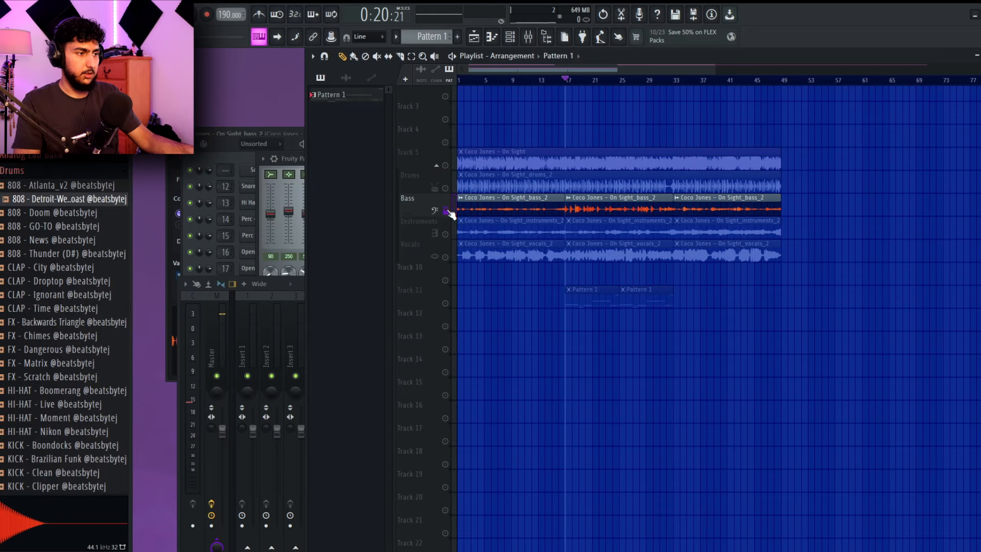
pyautogui.rightClick(447, 213)
# - Move the last stem section to bar 1, shifting the other stem sections and the Pattern 1 clips 16 bars later
pyautogui.scroll(-1, 816, 213)
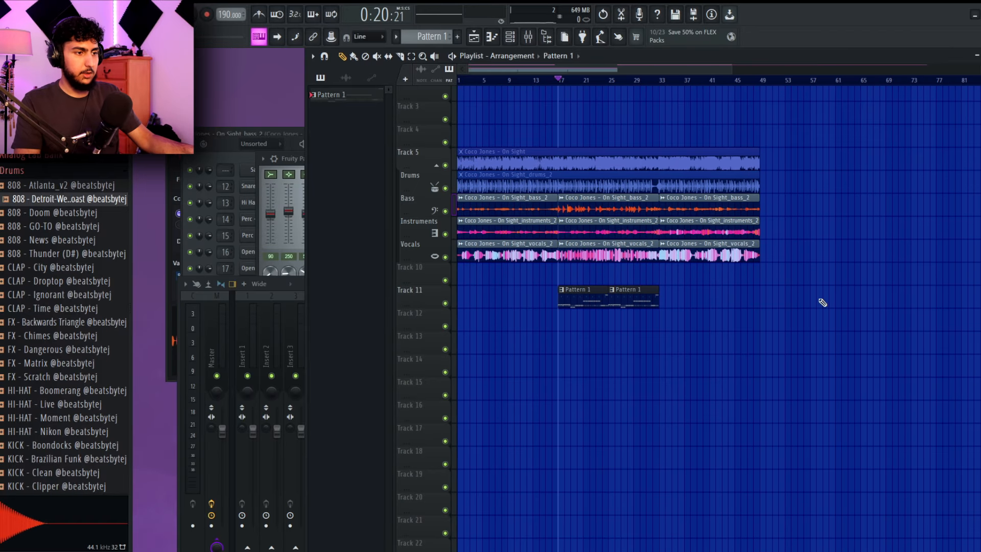
pyautogui.moveTo(781, 333); pyautogui.dragTo(484, 197)
pyautogui.moveTo(657, 301); pyautogui.dragTo(758, 303)
pyautogui.moveTo(915, 307); pyautogui.dragTo(372, 205)
pyautogui.rightClick(599, 349)
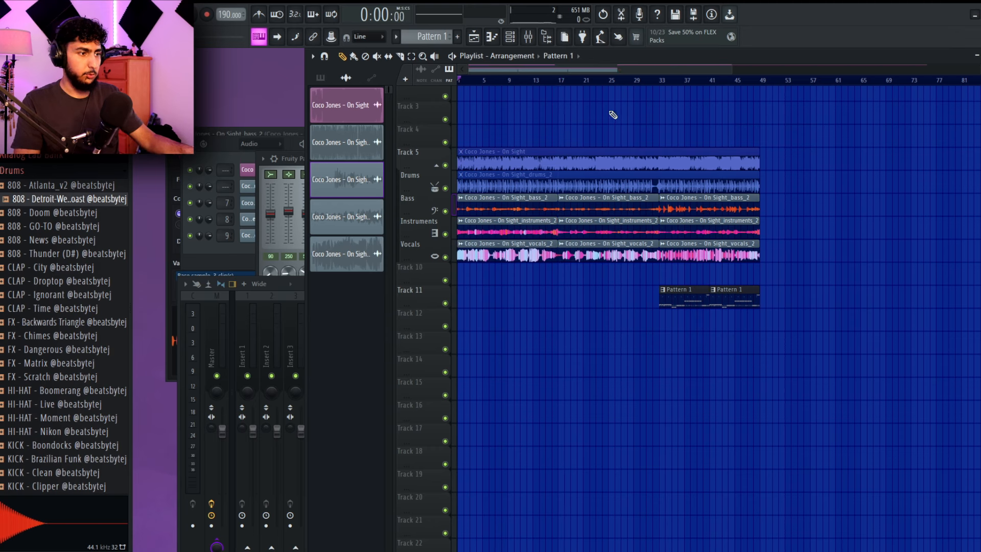
# - Play the song from the start and copy the two Pattern 1 clips on Track 11 to bar 17
pyautogui.press('space')
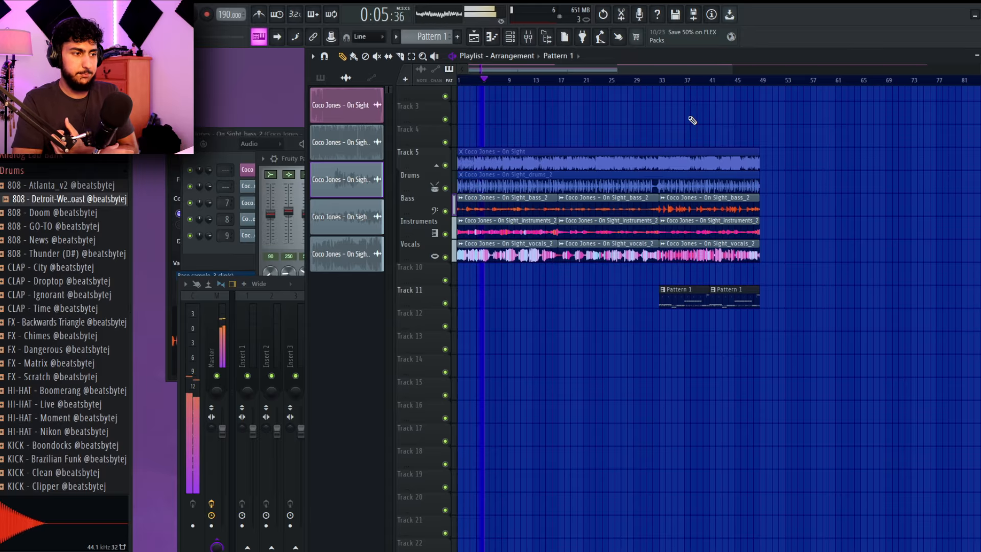
pyautogui.moveTo(821, 296); pyautogui.dragTo(597, 306)
pyautogui.keyDown('ctrl'); pyautogui.click(612, 325); pyautogui.keyUp('ctrl')
pyautogui.scroll(5, 599, 165)
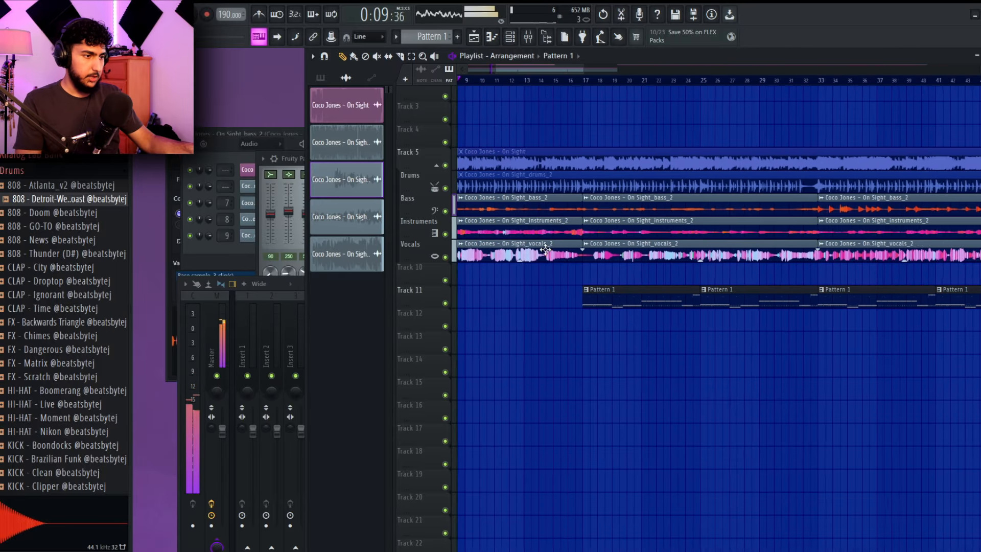
# - Listen to the transitions into the sections at bars 17 and 33
pyautogui.click(565, 81)
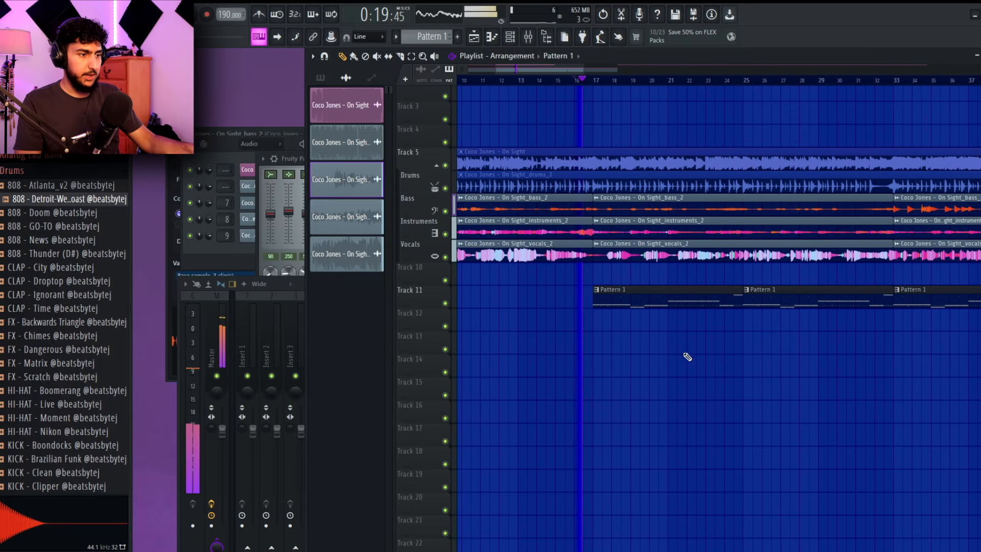
pyautogui.scroll(-8, 674, 350)
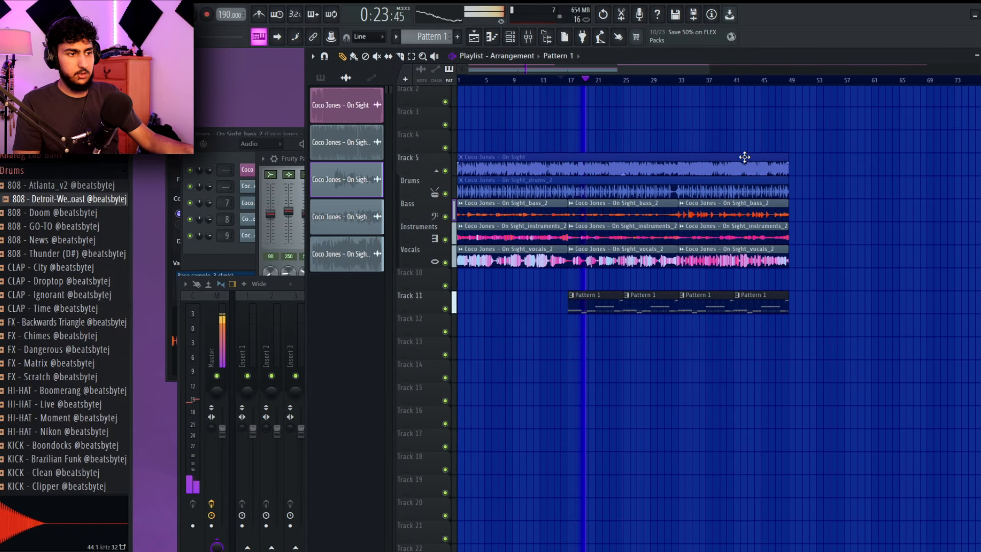
pyautogui.click(679, 81)
pyautogui.scroll(-1, 856, 189)
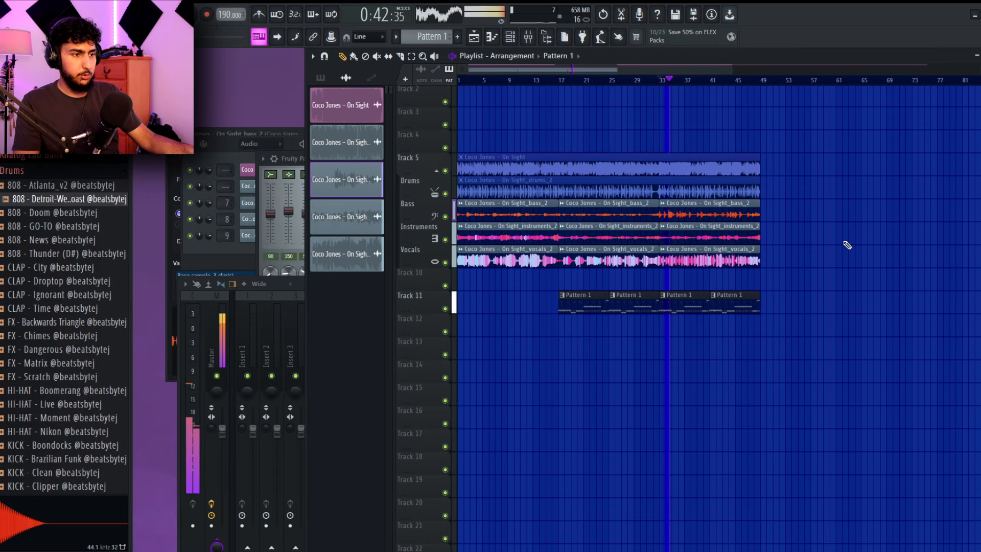
pyautogui.press('space')
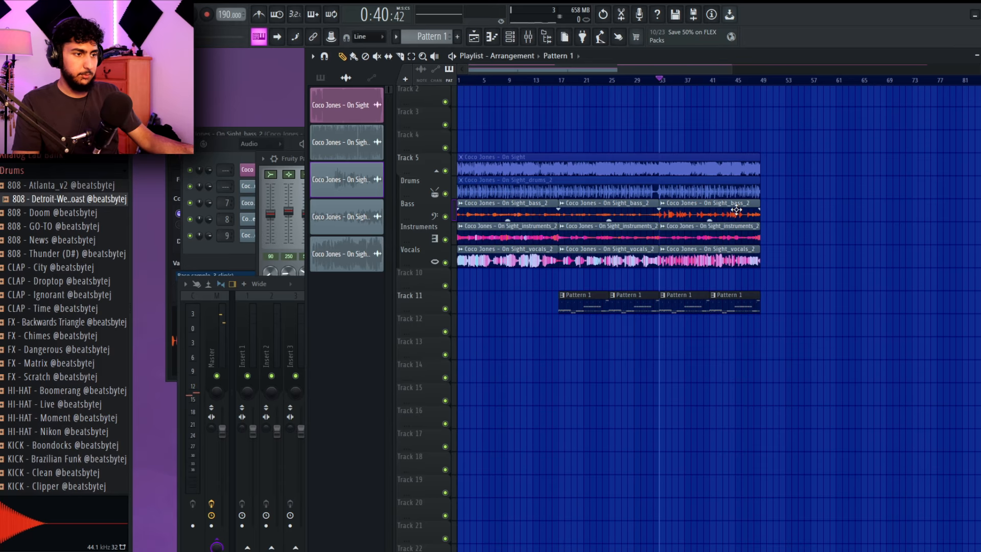
# - Restore the deleted last bass clip and mute the two bass clips from bar 17 onward instead
pyautogui.rightClick(736, 210)
pyautogui.hotkey('ctrl', 'z')
pyautogui.moveTo(795, 213); pyautogui.dragTo(596, 217)
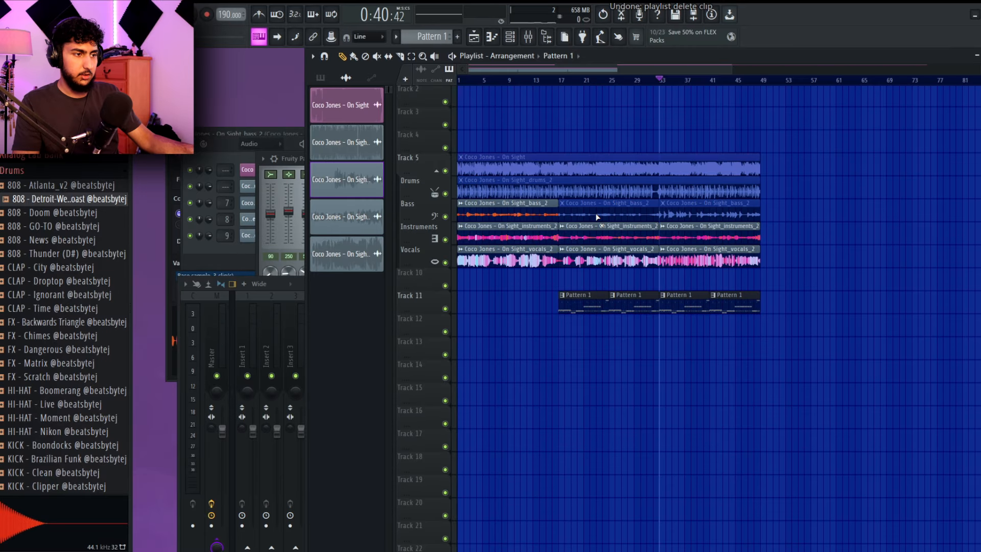
# - Move the opening bass clip and all instruments, vocals and Pattern 1 clips down one playlist track
pyautogui.moveTo(798, 335); pyautogui.dragTo(483, 239)
pyautogui.keyDown('ctrl'); pyautogui.keyDown('shift'); pyautogui.click(516, 215); pyautogui.keyUp('shift'); pyautogui.keyUp('ctrl')
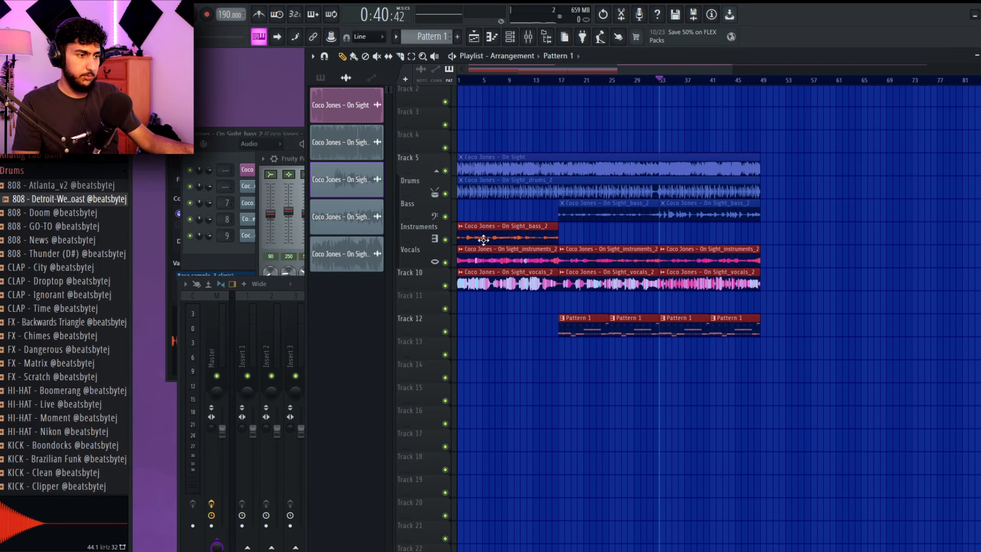
pyautogui.keyDown('ctrl'); pyautogui.click(828, 219); pyautogui.keyUp('ctrl')
pyautogui.moveTo(830, 218); pyautogui.dragTo(832, 232)
# - Copy the opening bass, instruments and vocals clips to bar 49 as a closing section
pyautogui.scroll(-4, 832, 232)
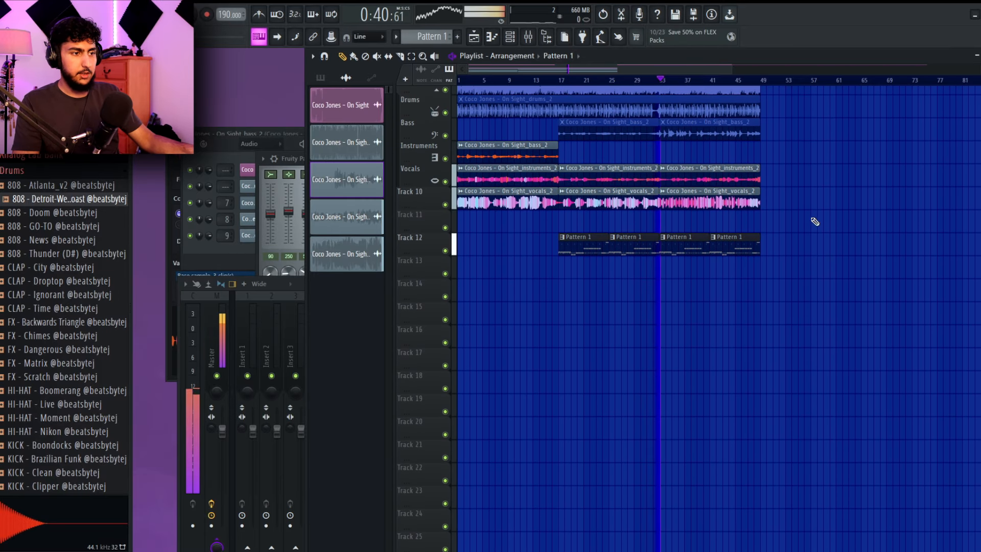
pyautogui.moveTo(508, 225); pyautogui.dragTo(778, 153)
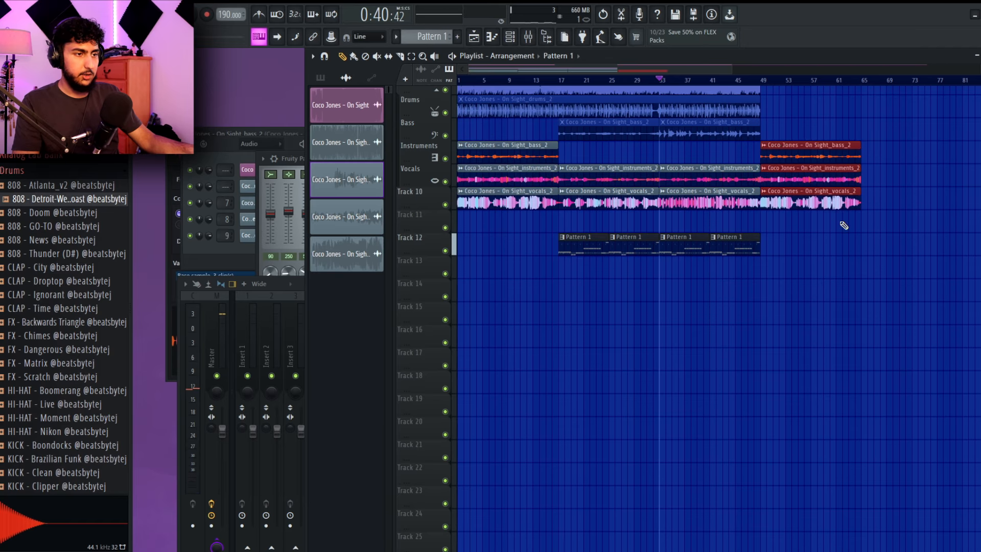
pyautogui.keyDown('ctrl'); pyautogui.click(843, 224); pyautogui.keyUp('ctrl')
# - Listen to the transition into the copied closing section at bar 49, starting a few bars before it
pyautogui.press('space')
pyautogui.click(762, 81)
pyautogui.scroll(-1, 831, 269)
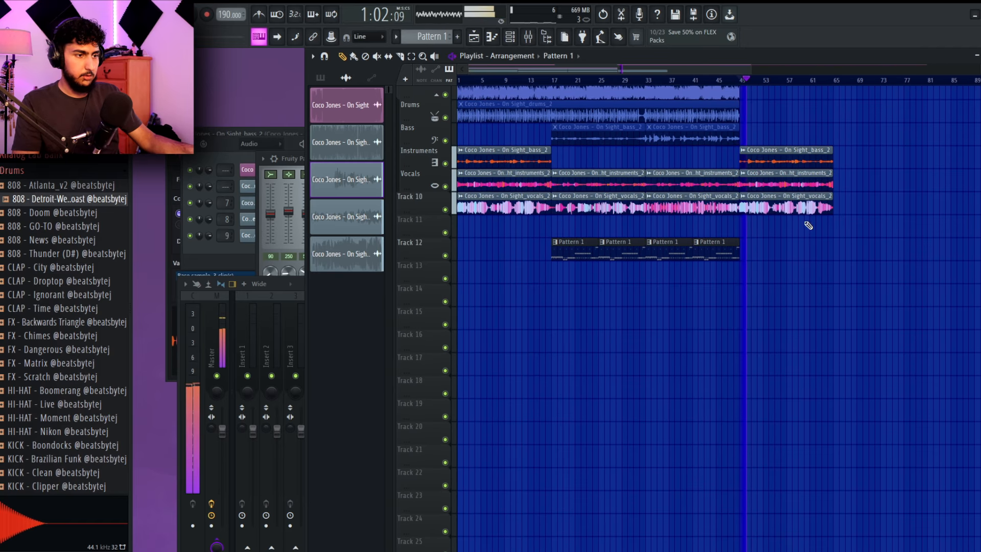
pyautogui.click(712, 82)
pyautogui.scroll(2, 773, 247)
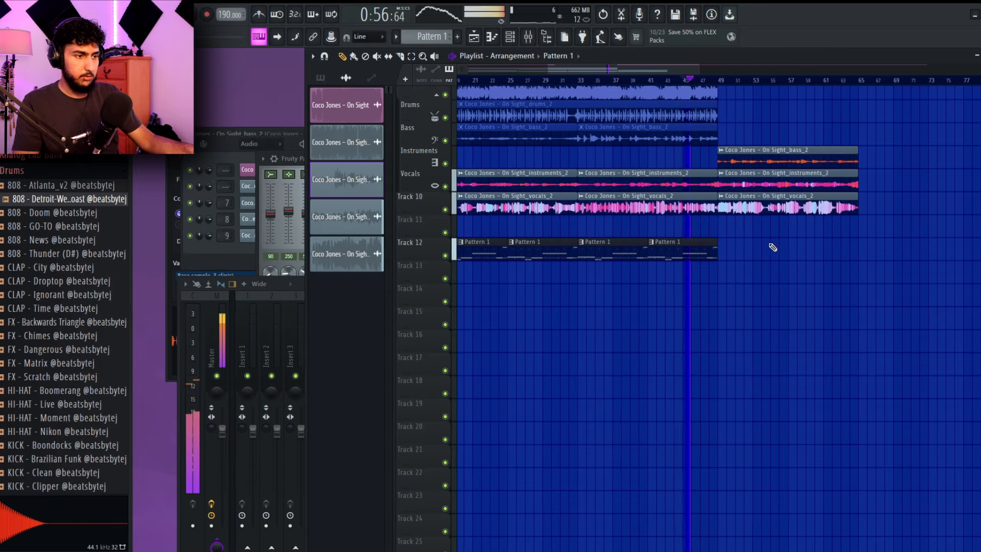
pyautogui.scroll(1, 772, 247)
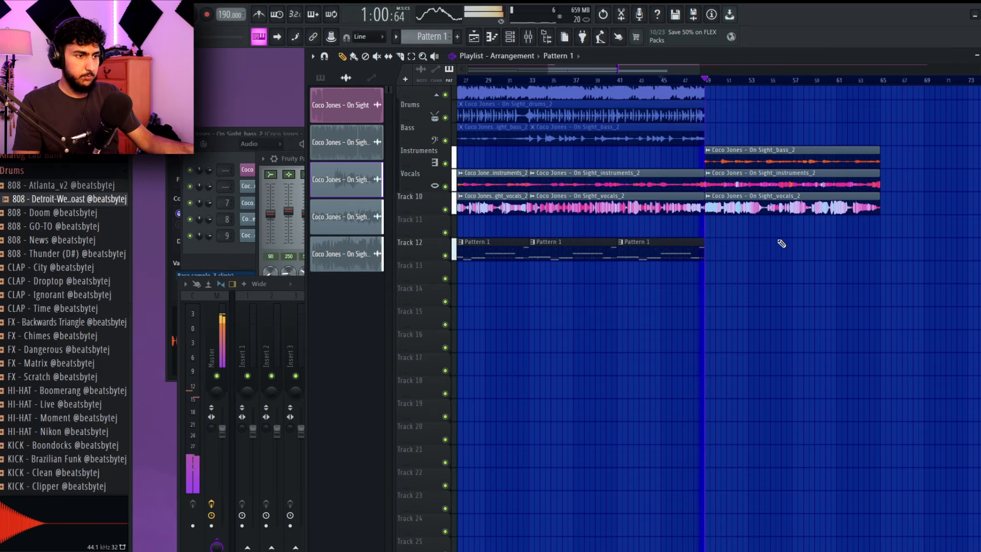
pyautogui.moveTo(764, 279); pyautogui.dragTo(798, 282)
pyautogui.scroll(-1, 800, 281)
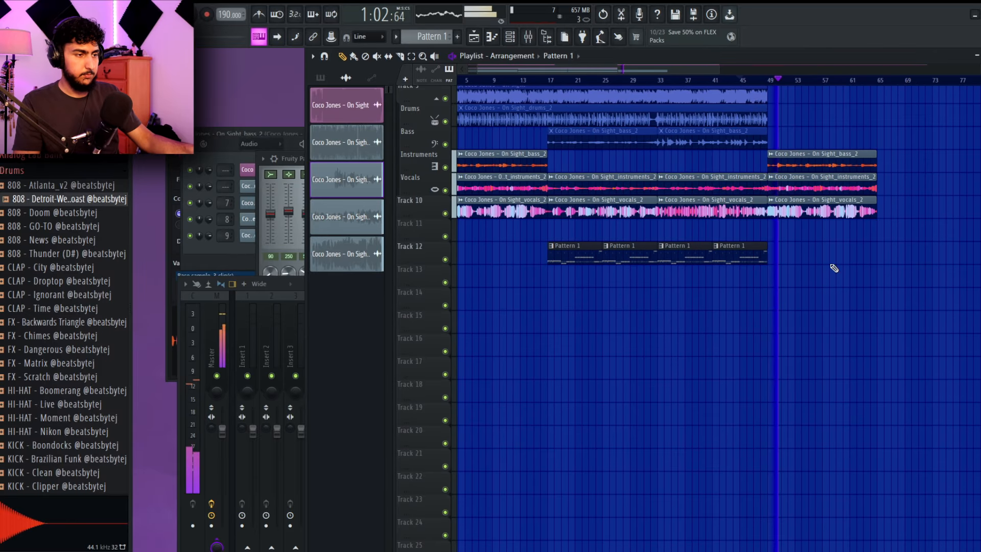
pyautogui.scroll(-1, 852, 267)
pyautogui.press('space')
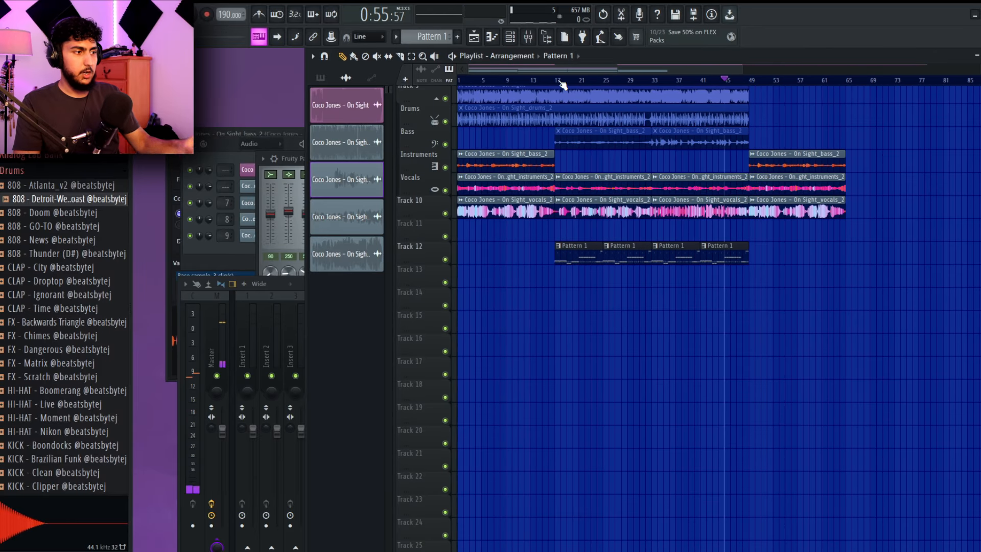
# - Play the beat from about bar 24 and raise the Perc - Zap mixer level slightly
pyautogui.press('F9')
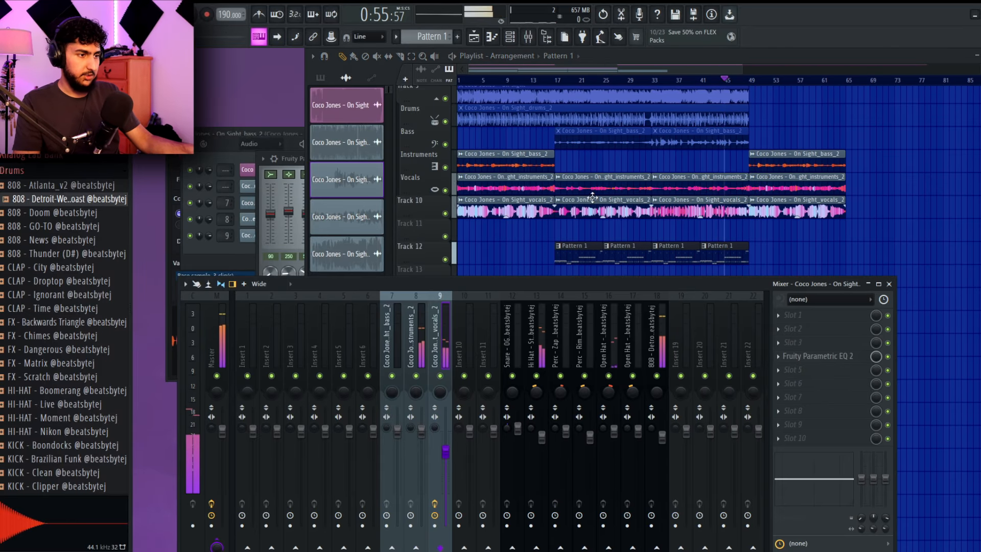
pyautogui.click(592, 81)
pyautogui.scroll(2, 591, 109)
pyautogui.click(610, 80)
pyautogui.press('F9')
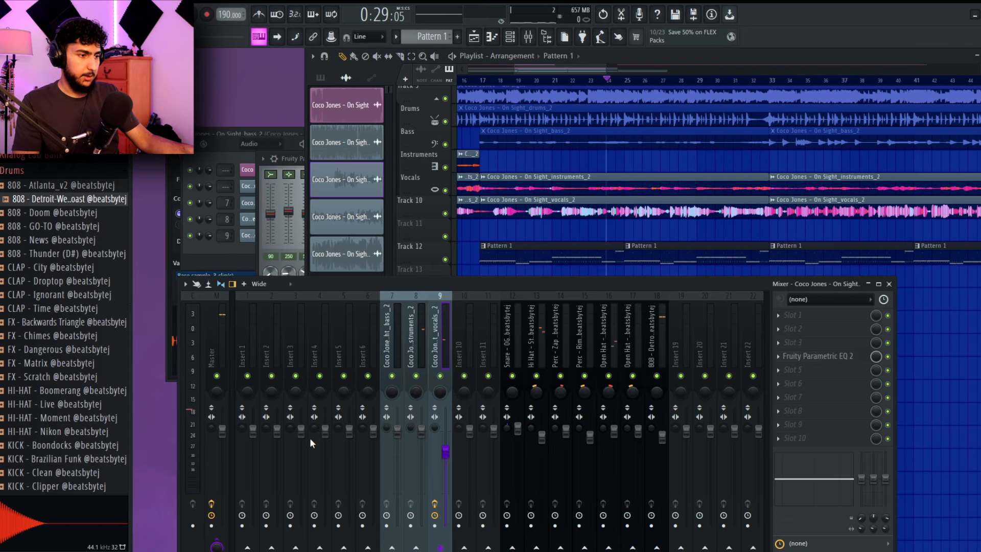
pyautogui.press('space')
pyautogui.moveTo(566, 429); pyautogui.dragTo(569, 420)
pyautogui.rightClick(624, 226)
pyautogui.scroll(-3, 665, 266)
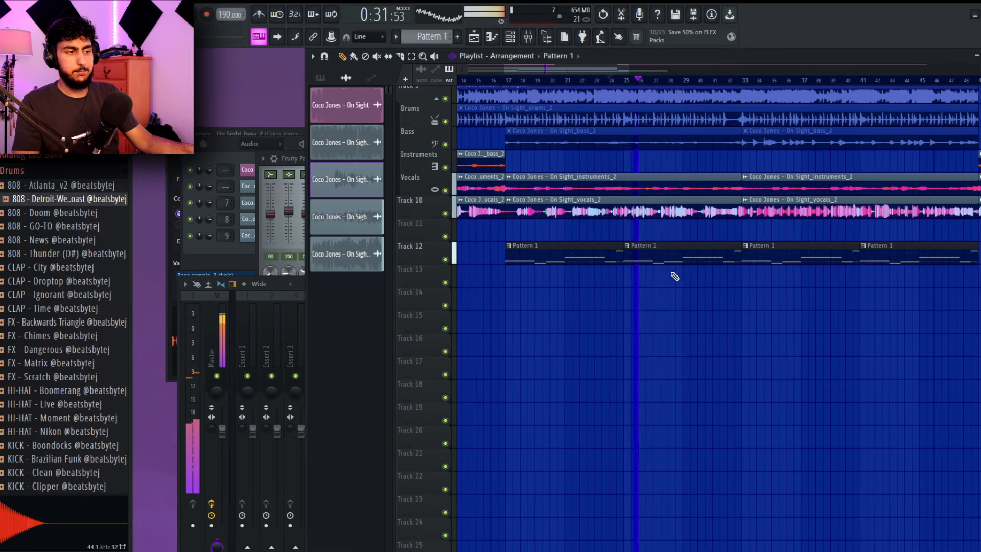
pyautogui.rightClick(726, 333)
# - Set the playlist time selection to span bars 17 to 25
pyautogui.click(575, 80)
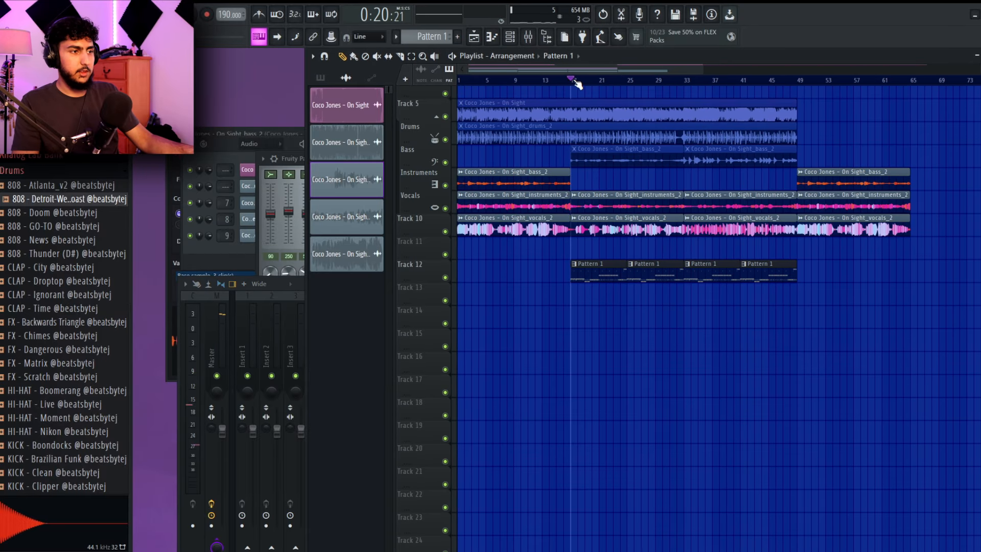
pyautogui.moveTo(578, 82); pyautogui.dragTo(659, 96)
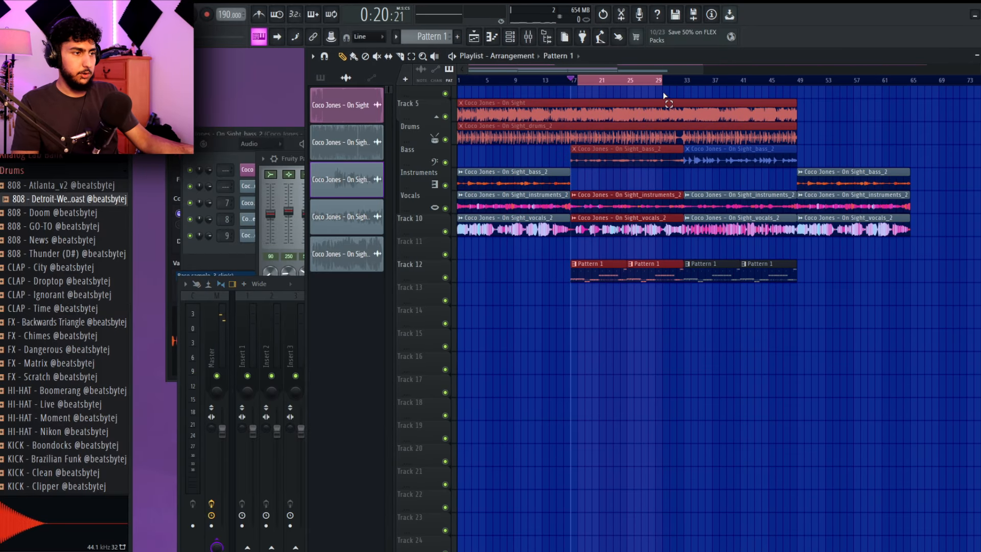
pyautogui.moveTo(577, 81); pyautogui.dragTo(573, 81)
# - Add Fruity Love Philter to the sixth effect slot of the vocals mixer track and load its Lowpass 2 preset
pyautogui.click(207, 538)
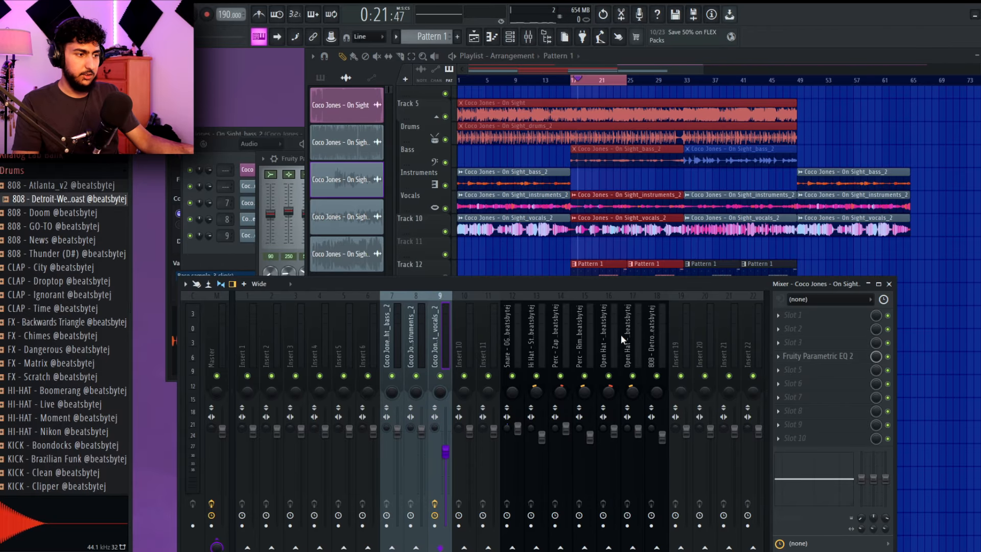
pyautogui.click(802, 381)
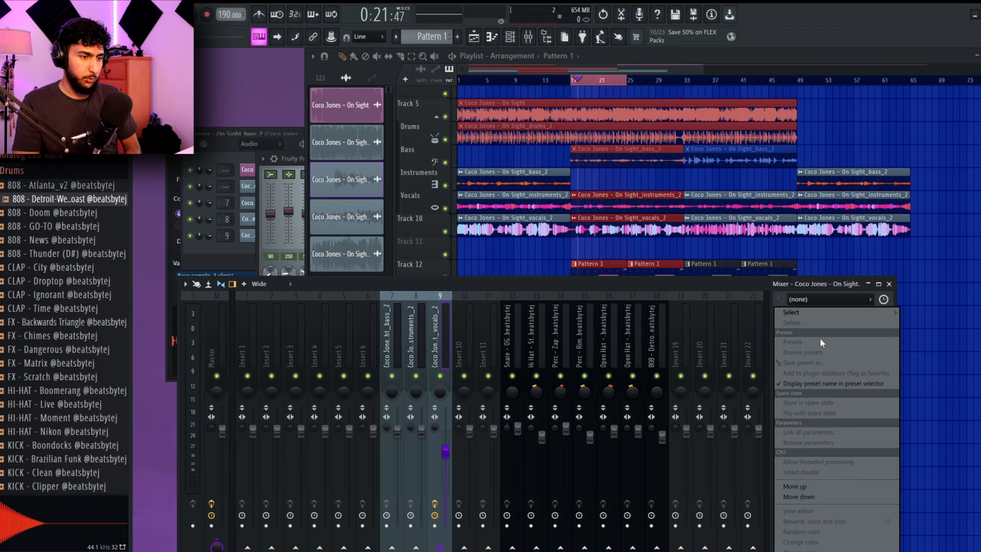
pyautogui.moveTo(818, 311)
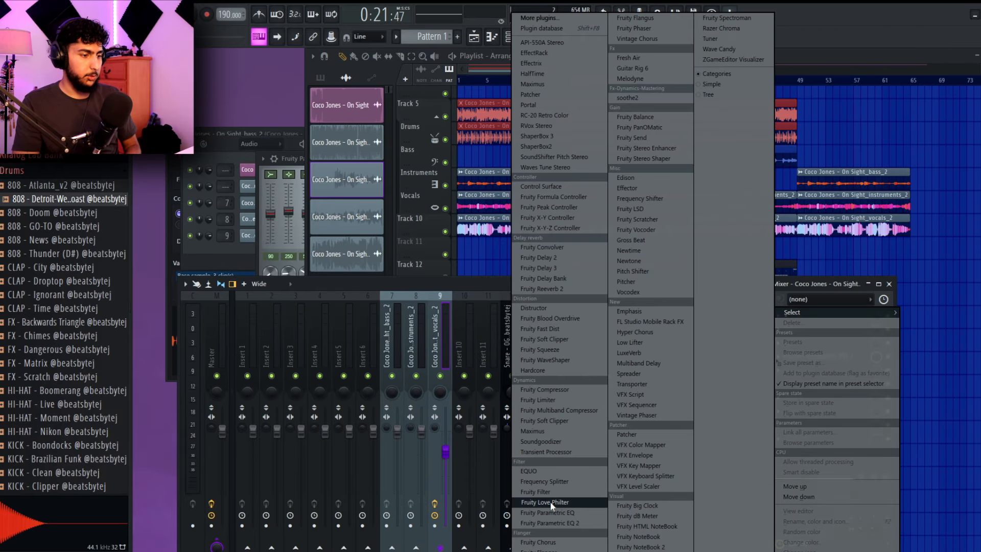
pyautogui.click(565, 505)
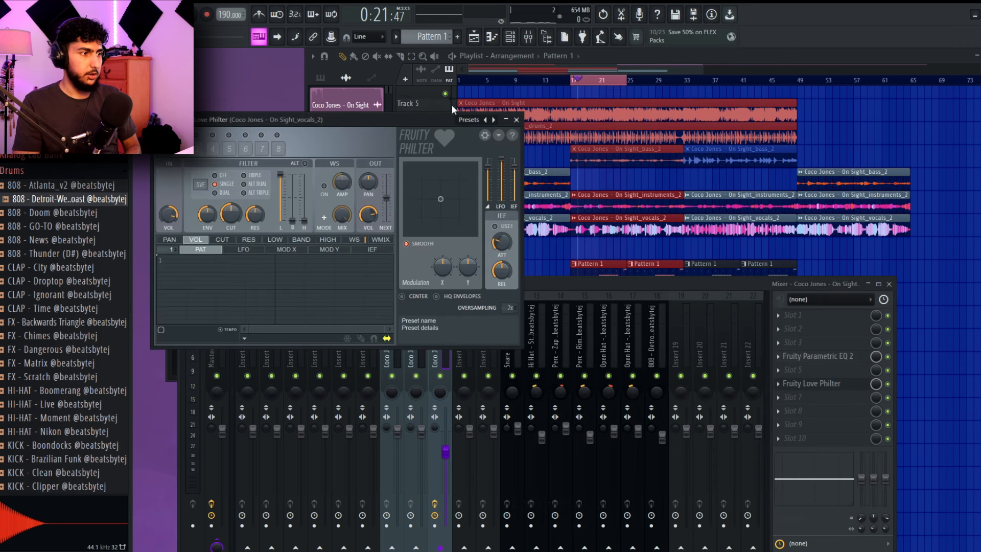
pyautogui.click(493, 117)
pyautogui.click(769, 28)
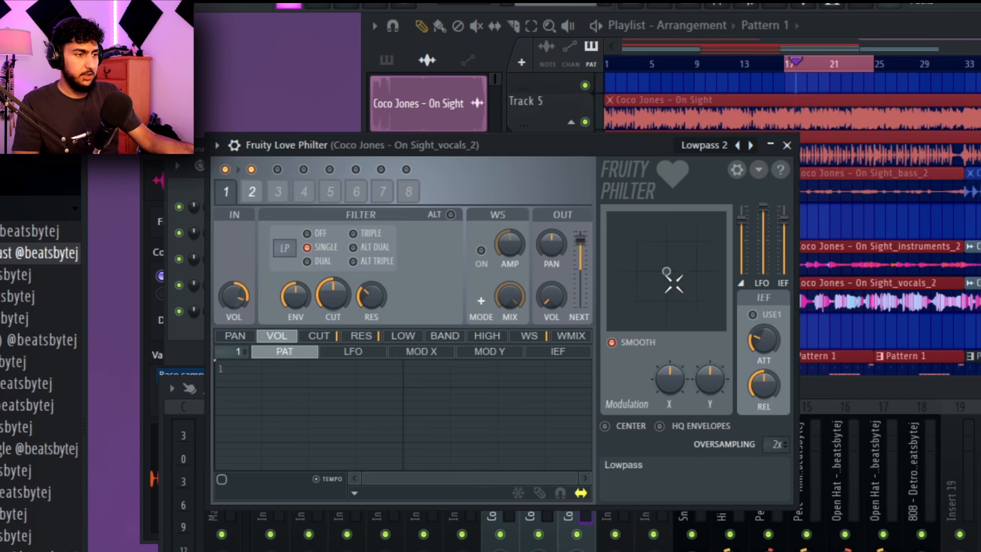
# - Adjust the Lowpass 2 filter's XY modulation while playing from bar 17 until the vocals sound muffled, leaving the point slightly below centre
pyautogui.moveTo(665, 280)
pyautogui.mouseDown()
pyautogui.moveTo(682, 275)
pyautogui.moveTo(677, 282)
pyautogui.mouseUp()
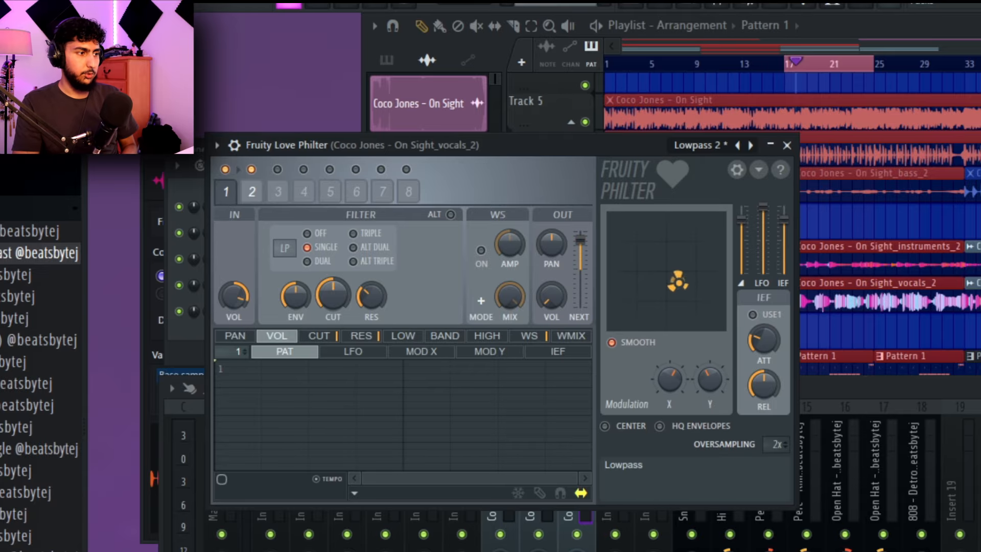
pyautogui.press('space')
pyautogui.moveTo(681, 282); pyautogui.dragTo(657, 288)
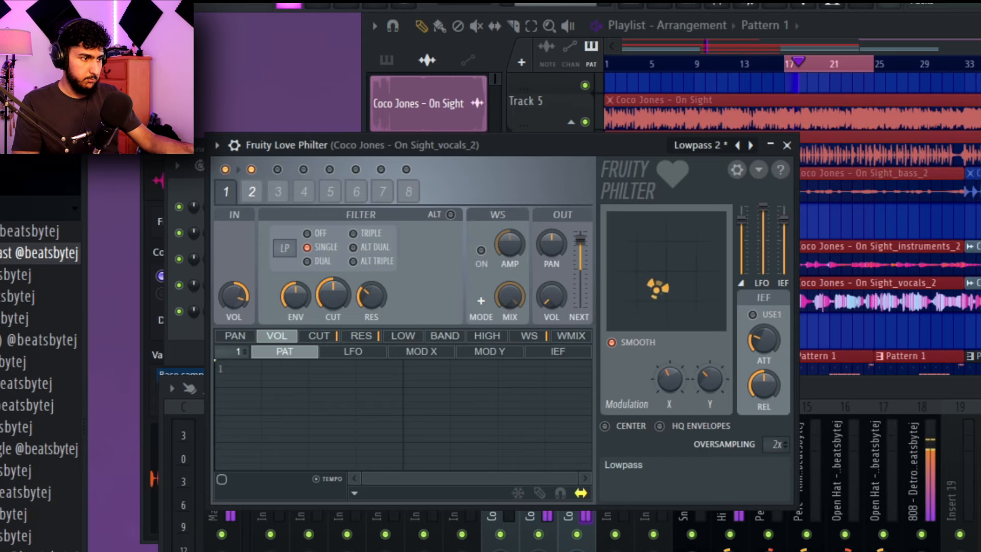
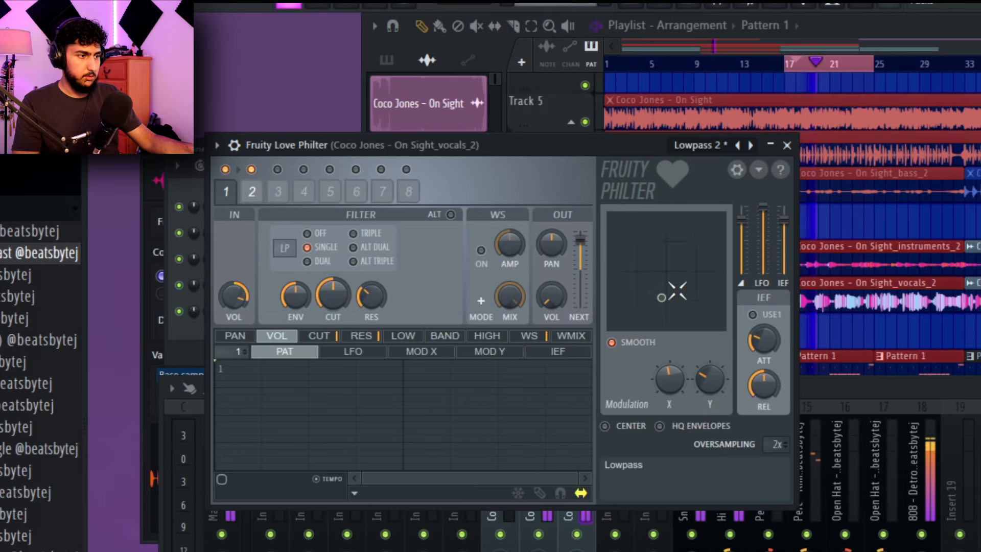
pyautogui.click(787, 145)
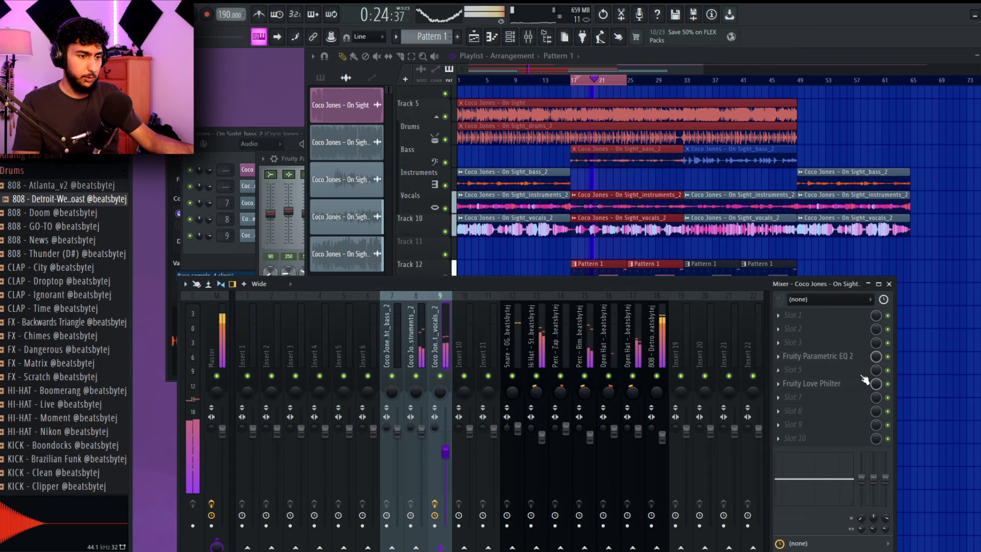
pyautogui.rightClick(876, 385)
pyautogui.click(904, 432)
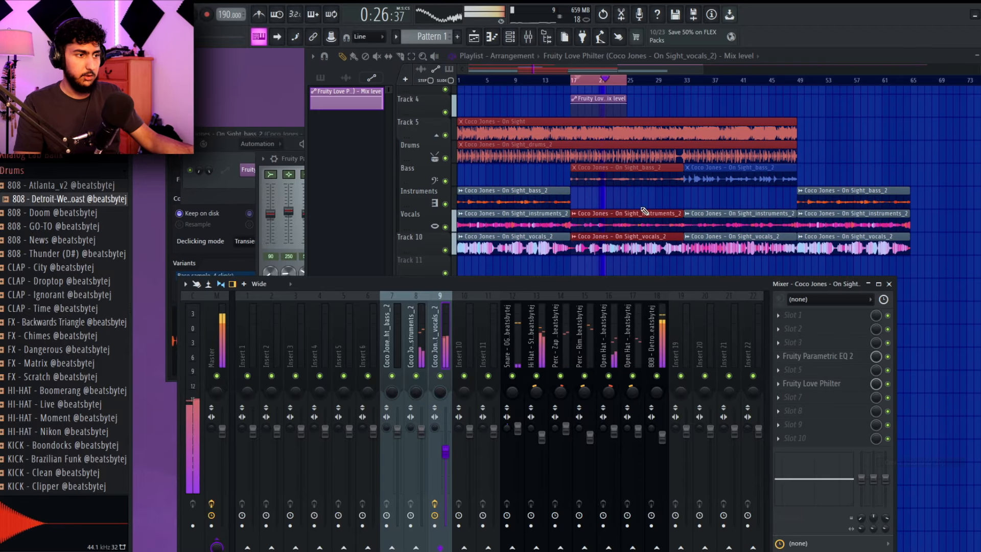
pyautogui.press('space')
pyautogui.hotkey('ctrl', 'z')
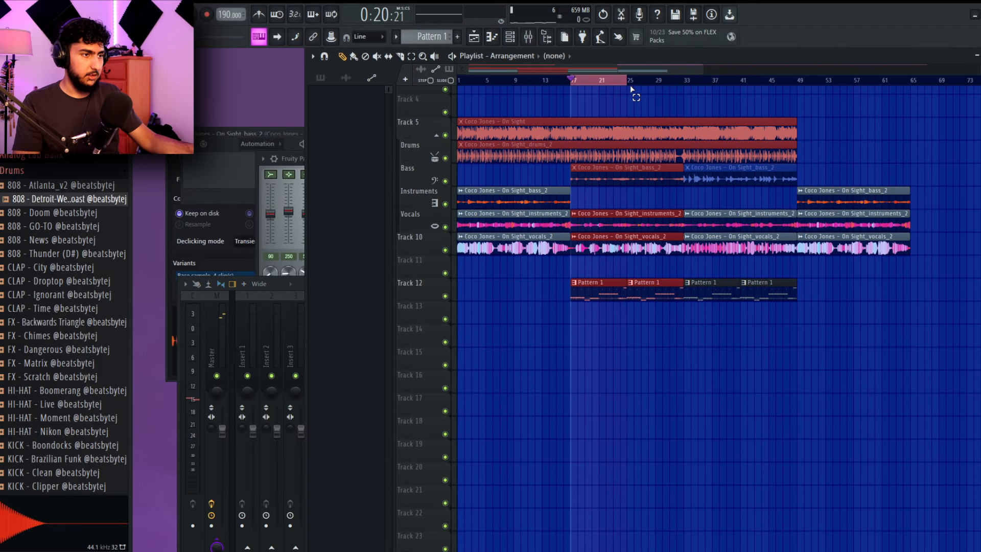
# - Create an automation clip for the vocals' Fruity Love Philter mix level over bars 17 to 25
pyautogui.press('F9')
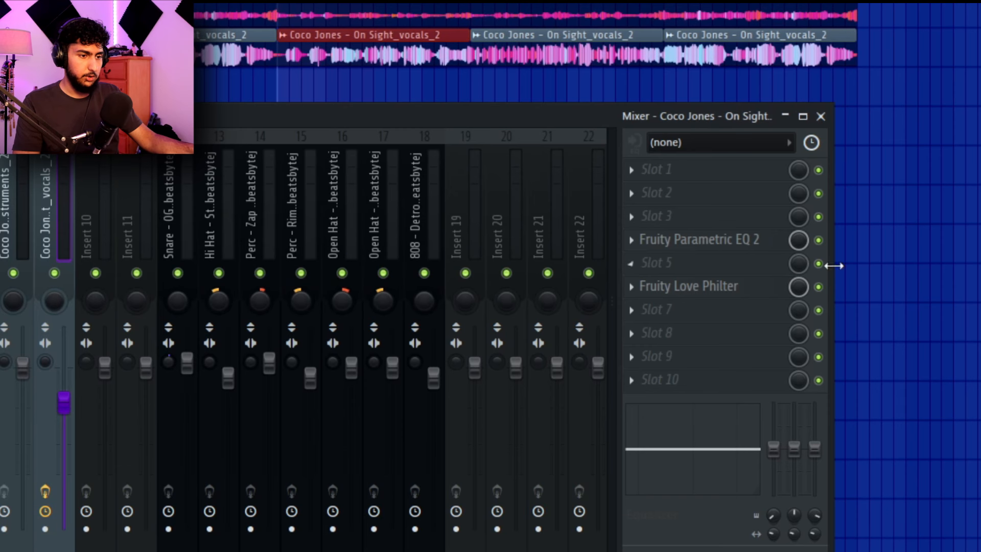
pyautogui.rightClick(799, 287)
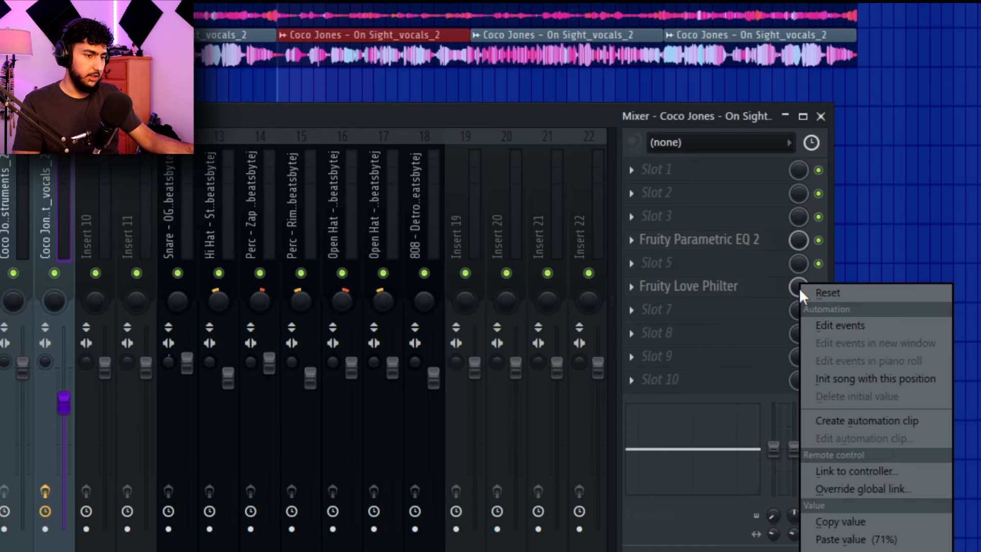
pyautogui.click(844, 420)
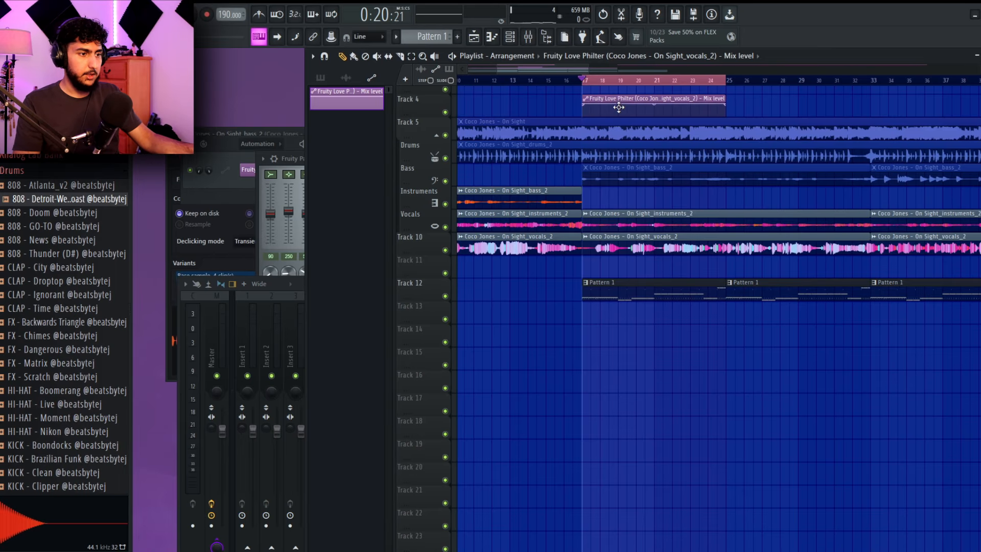
# - Move the Pattern 1 clips down to Track 14 and place the mix level automation clip on Track 12 at bar 17
pyautogui.moveTo(618, 107); pyautogui.dragTo(618, 259)
pyautogui.scroll(-3, 664, 260)
pyautogui.moveTo(945, 280); pyautogui.dragTo(635, 316)
pyautogui.hotkey('shift', 'Down')
pyautogui.hotkey('shift', 'Down')
pyautogui.keyDown('ctrl'); pyautogui.click(794, 298); pyautogui.keyUp('ctrl')
pyautogui.moveTo(681, 260); pyautogui.dragTo(662, 282)
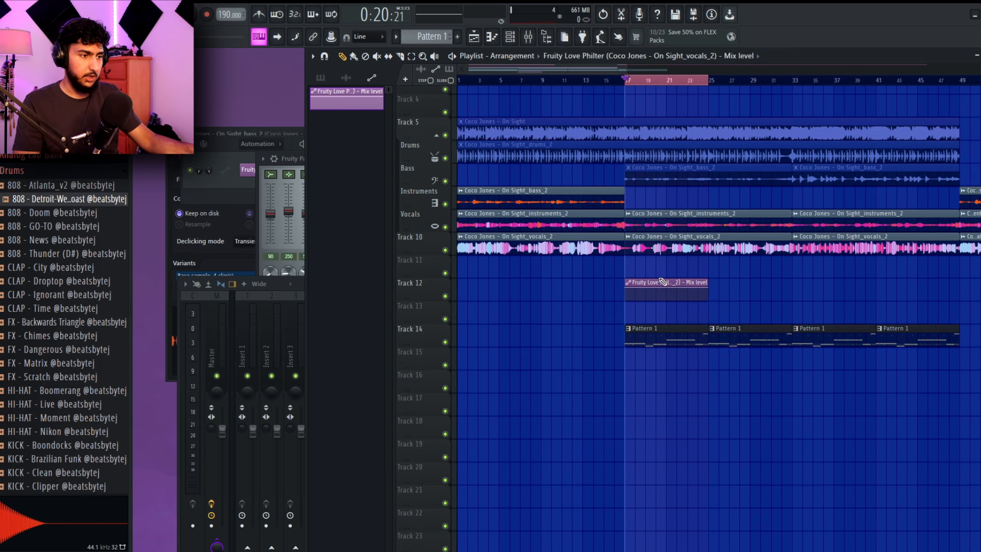
# - Duplicate the mix level automation clip and place a unique version, lowered to its minimum level, at bar 1
pyautogui.hotkey('ctrl', 'b')
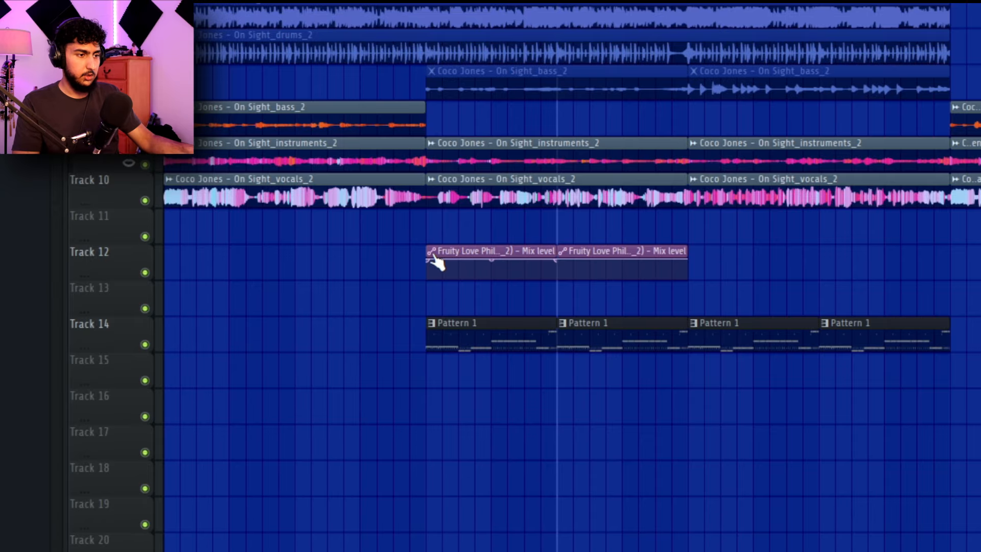
pyautogui.rightClick(433, 259)
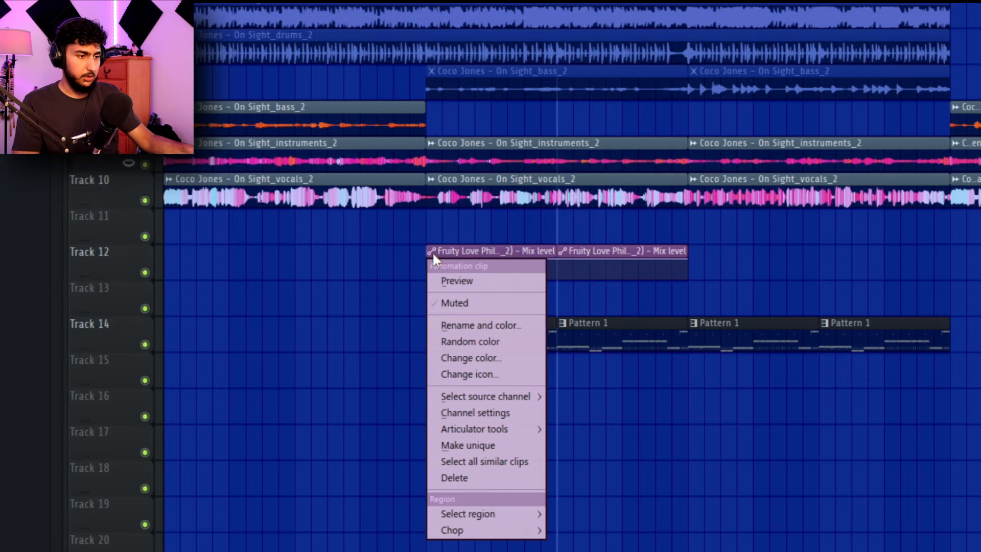
pyautogui.click(479, 449)
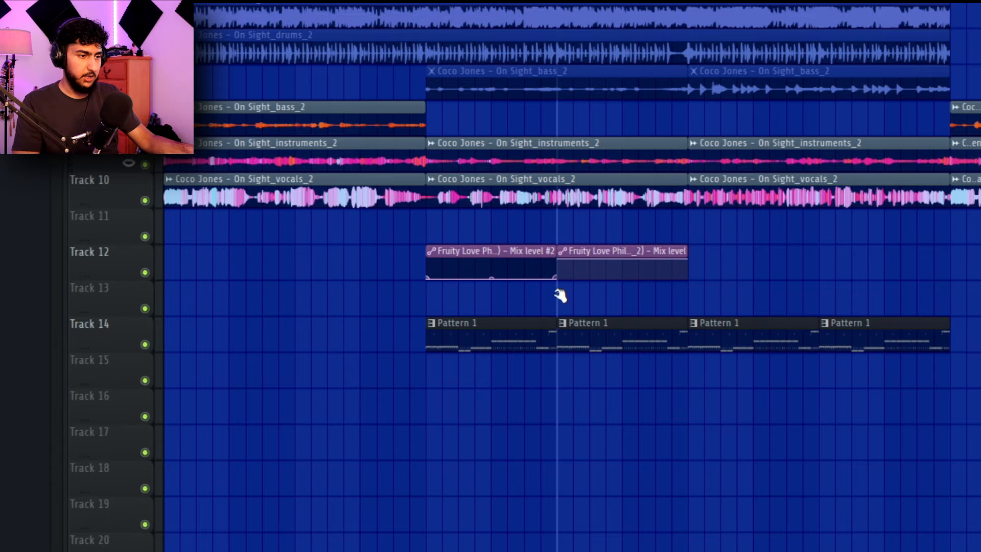
pyautogui.moveTo(440, 261); pyautogui.dragTo(179, 261)
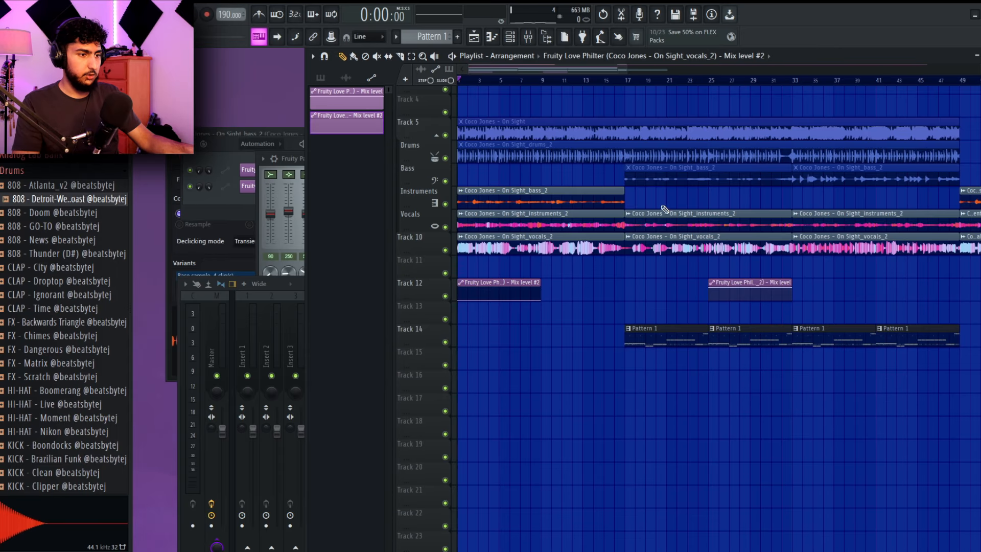
# - Move the original mix level clip back to bar 17 and listen to the transition from about bar 16
pyautogui.press('space')
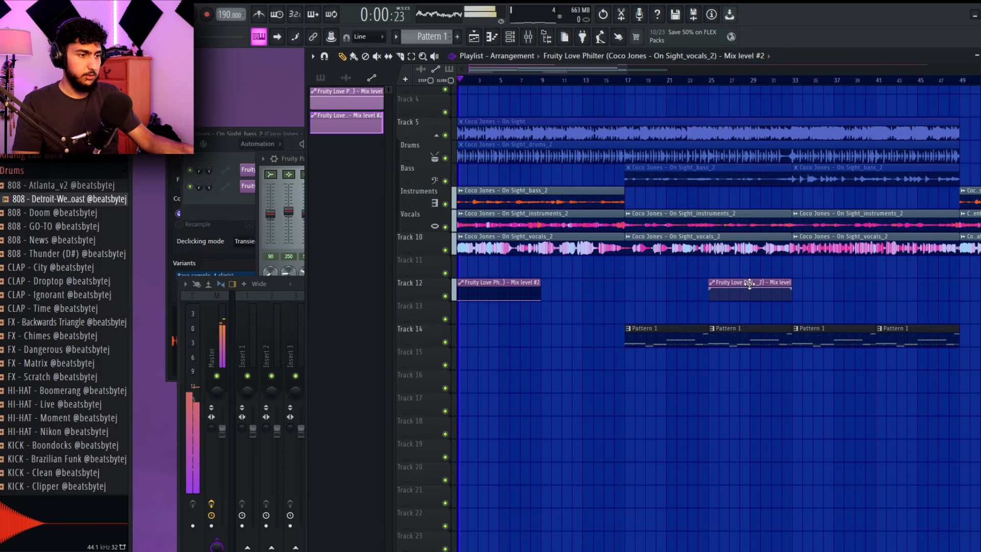
pyautogui.moveTo(749, 284); pyautogui.dragTo(666, 283)
pyautogui.moveTo(547, 286); pyautogui.dragTo(426, 293)
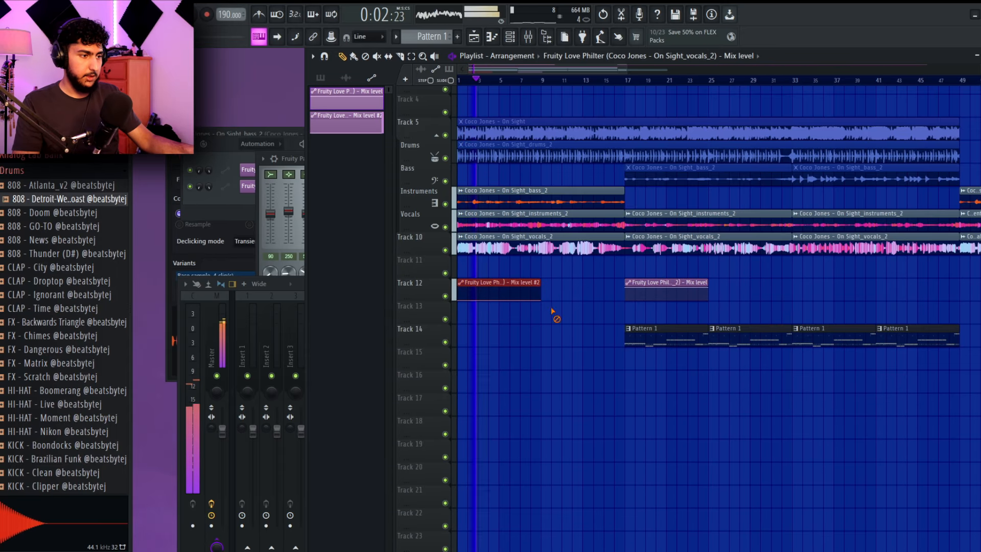
pyautogui.keyDown('ctrl'); pyautogui.click(554, 313); pyautogui.keyUp('ctrl')
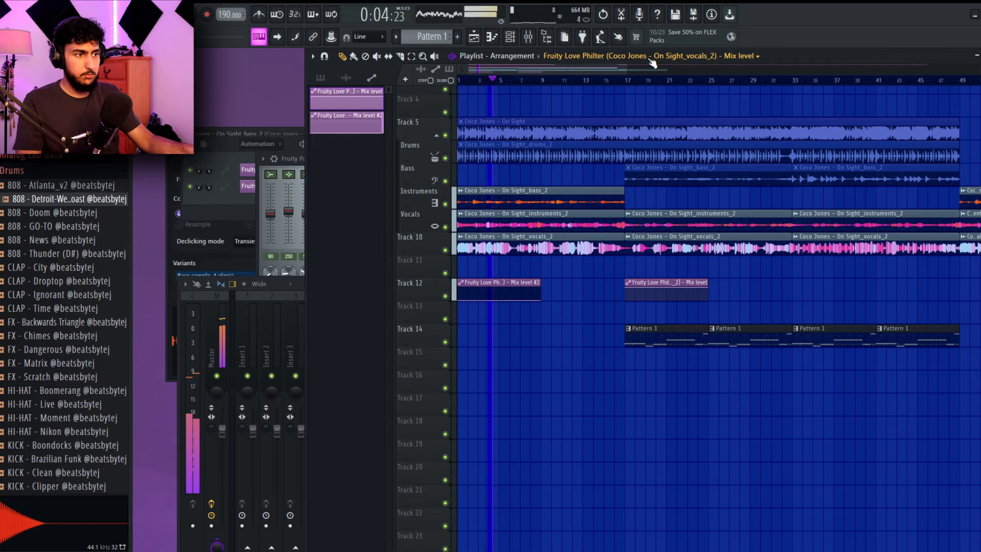
pyautogui.click(621, 83)
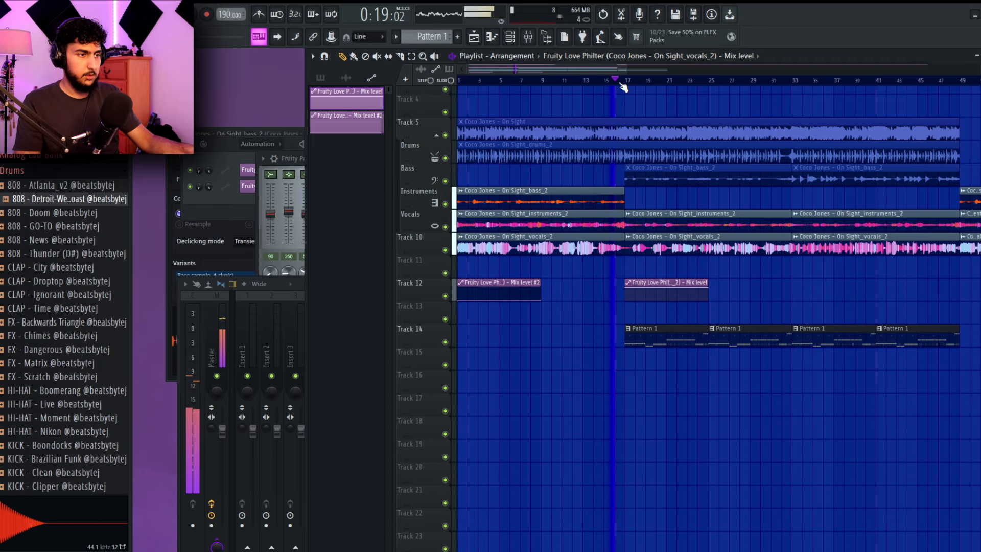
# - Place a copy of the Mix level #2 automation clip at bar 49 and briefly play the opening
pyautogui.scroll(-3, 766, 287)
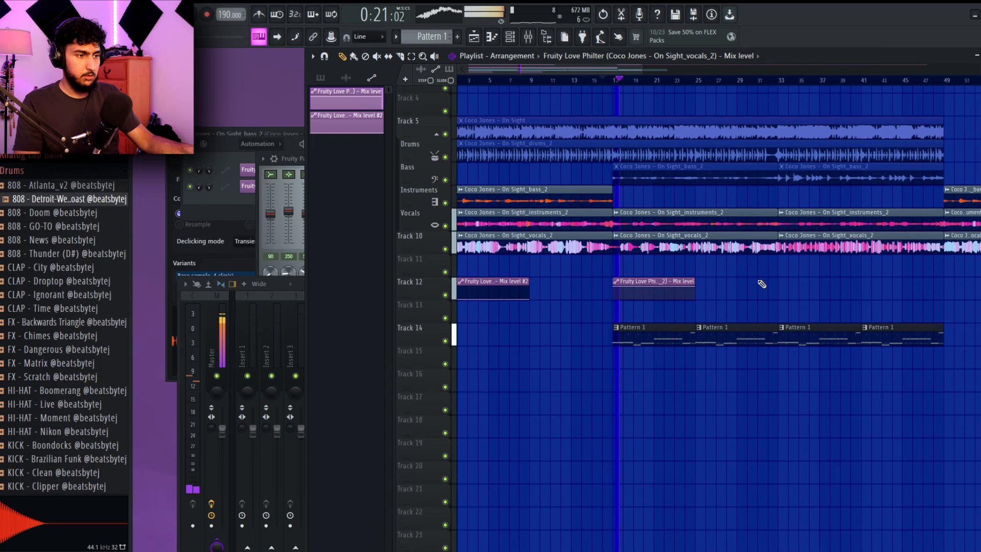
pyautogui.moveTo(746, 282)
pyautogui.mouseDown()
pyautogui.moveTo(738, 286)
pyautogui.moveTo(748, 286)
pyautogui.mouseUp()
pyautogui.scroll(-2, 746, 287)
pyautogui.press('space')
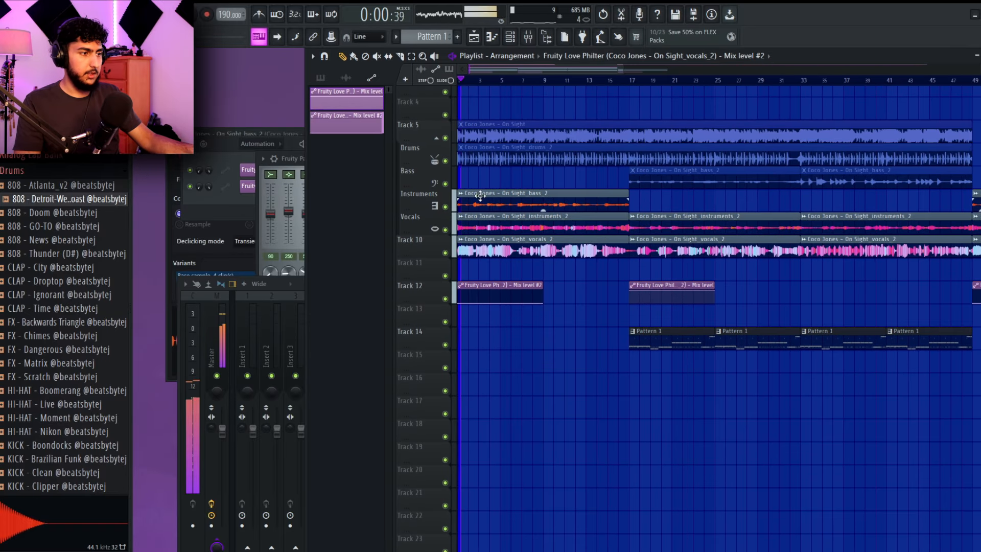
pyautogui.press('space')
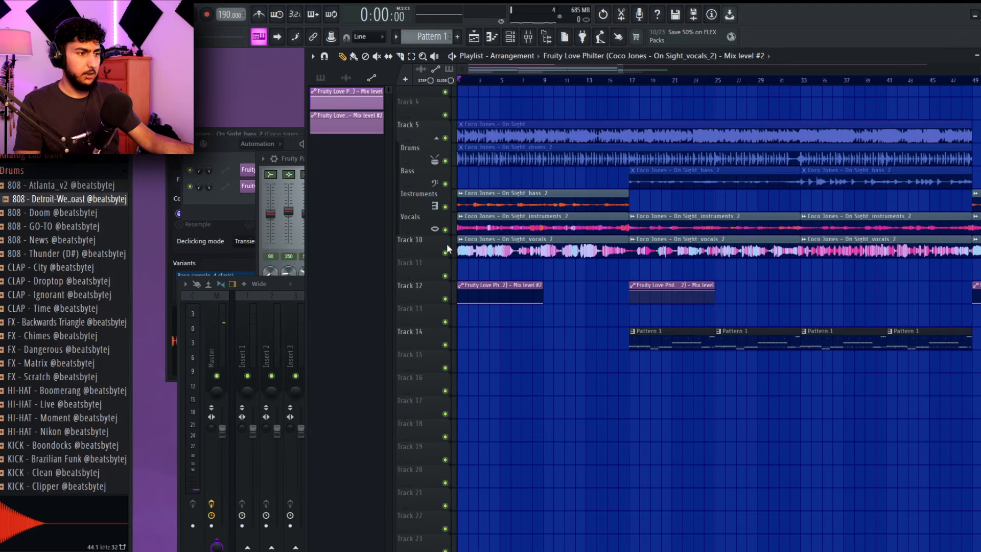
# - Close the Fruity Parametric EQ window and show all channels in the channel rack
pyautogui.click(292, 167)
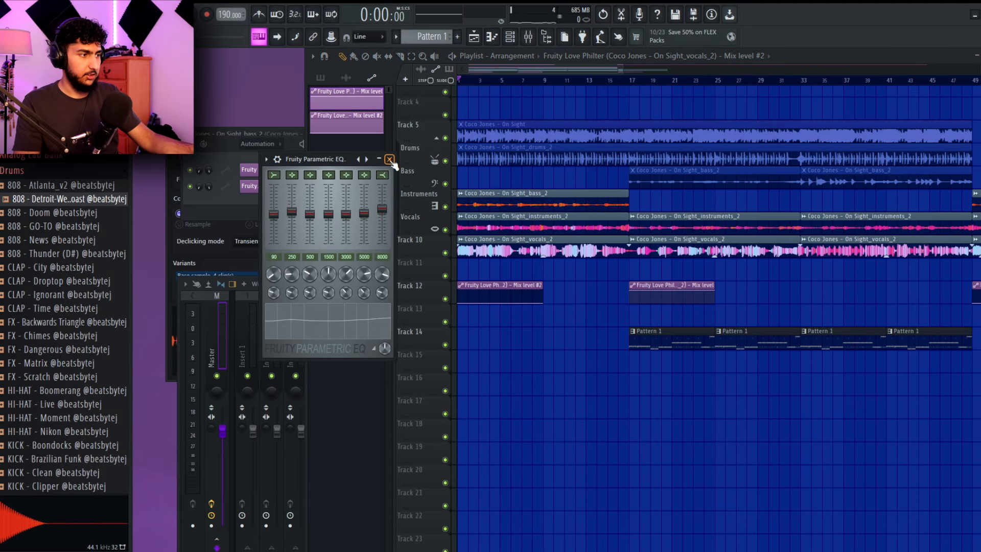
pyautogui.click(390, 160)
pyautogui.click(257, 145)
pyautogui.click(257, 155)
pyautogui.rightClick(557, 452)
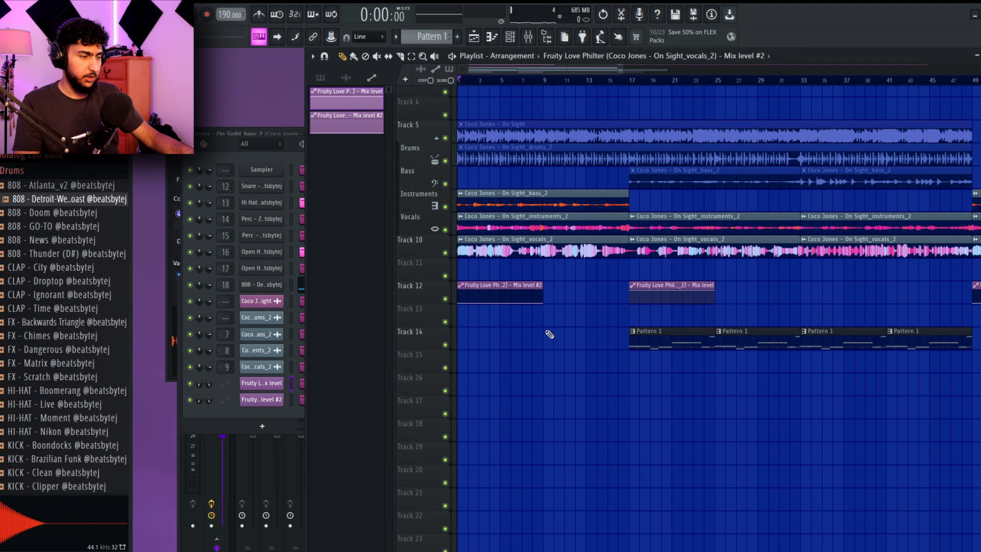
# - Play the opening while soloing the vocals track, then the instruments track, to hear each stem alone
pyautogui.press('space')
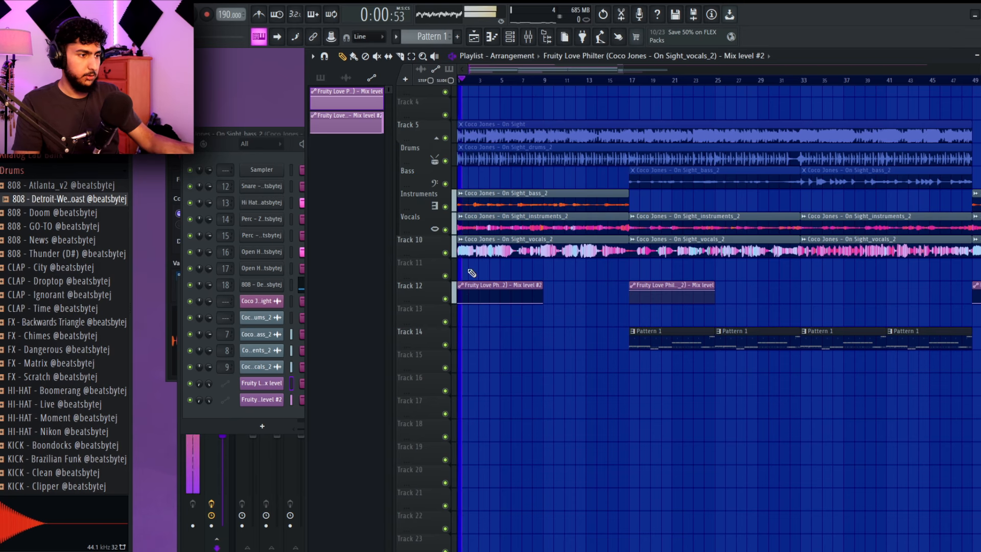
pyautogui.keyDown('ctrl'); pyautogui.click(445, 253); pyautogui.keyUp('ctrl')
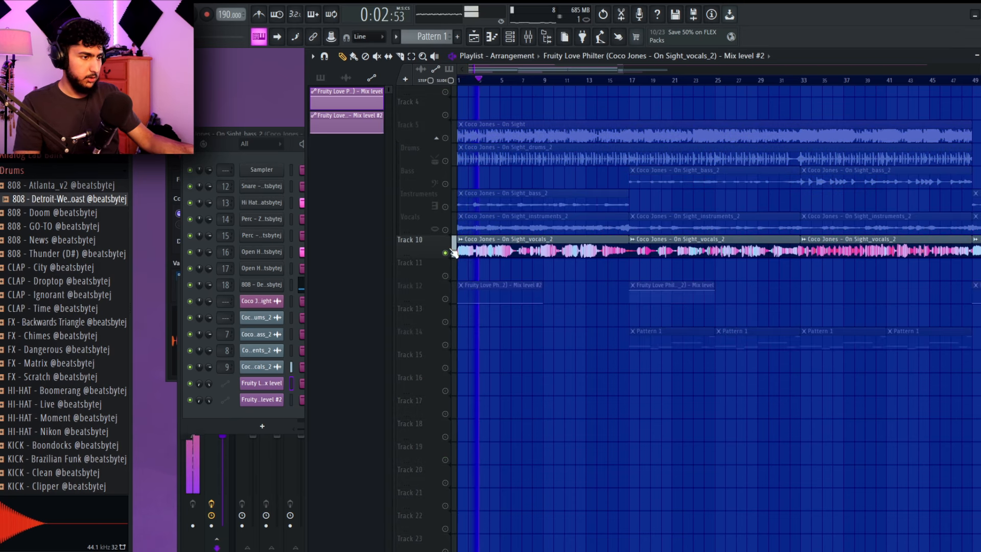
pyautogui.keyDown('ctrl'); pyautogui.click(445, 230); pyautogui.keyUp('ctrl')
pyautogui.press('space')
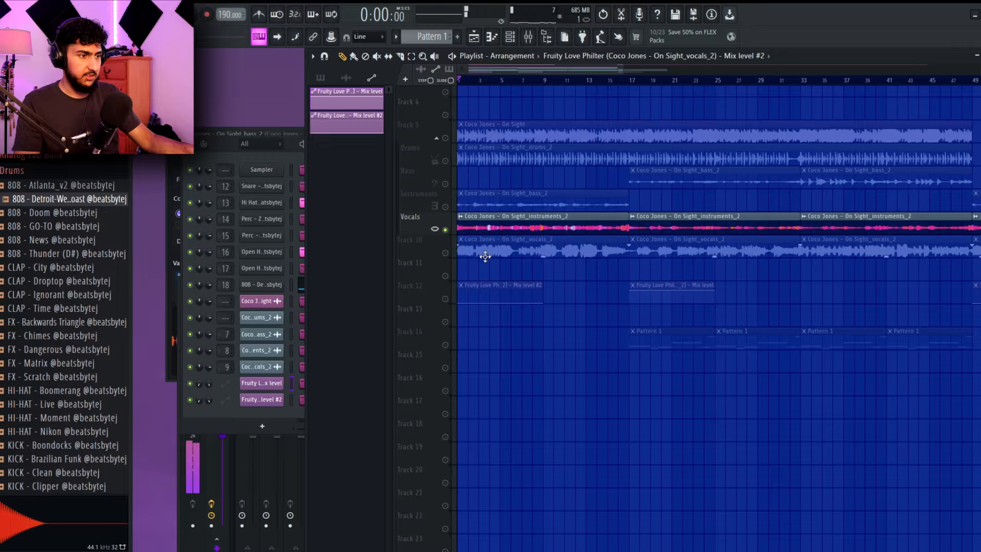
pyautogui.press('space')
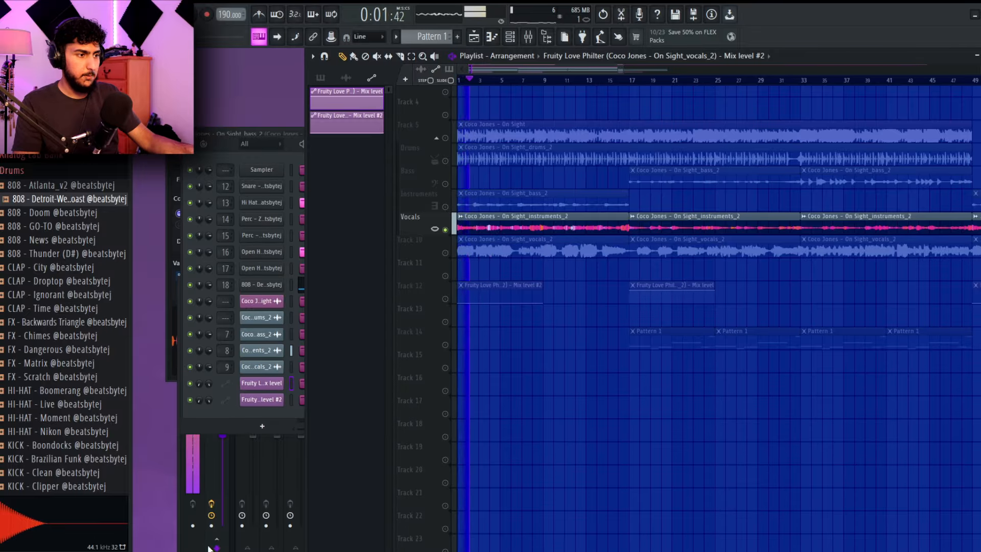
pyautogui.scroll(4, 556, 388)
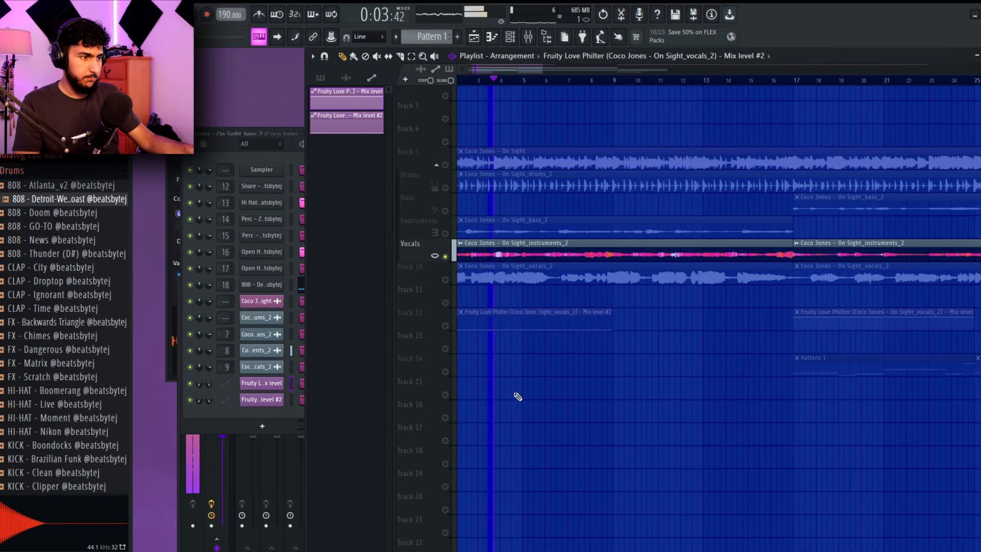
pyautogui.scroll(3, 499, 378)
pyautogui.moveTo(500, 378); pyautogui.dragTo(593, 398)
pyautogui.scroll(4, 613, 378)
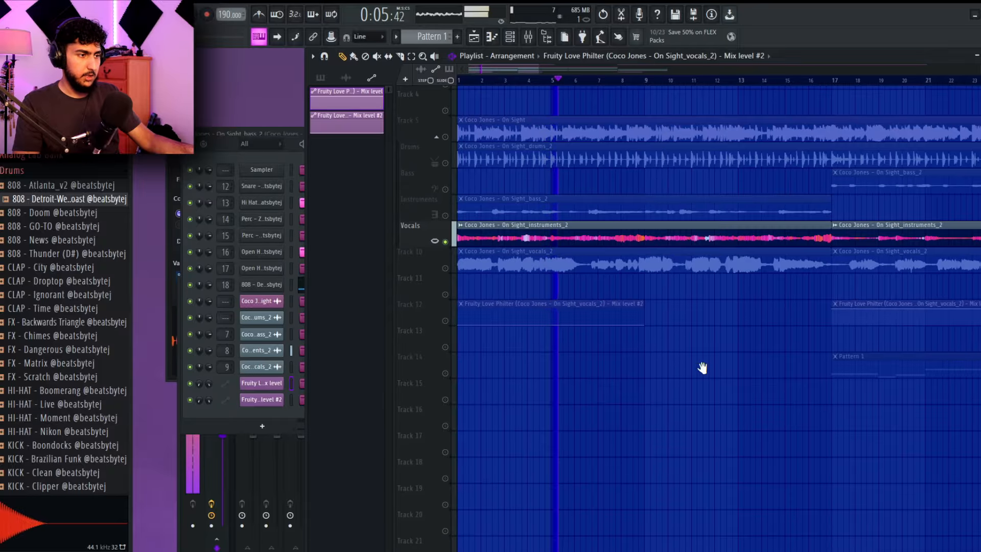
pyautogui.press('space')
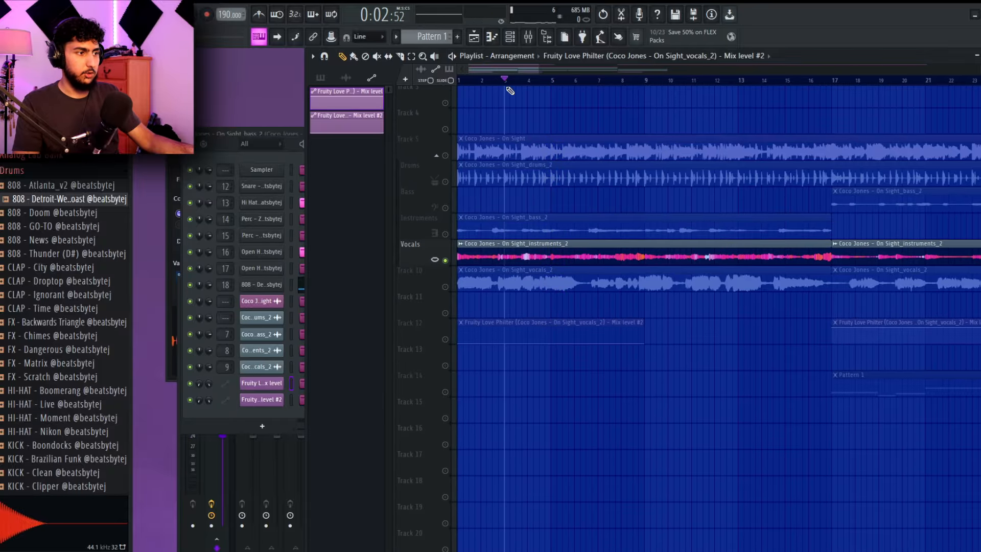
# - Add a Fruity Parametric EQ 2 to the instruments mixer track, lowering its high cut to about 3 kHz and raising its low cut towards the mids
pyautogui.click(206, 527)
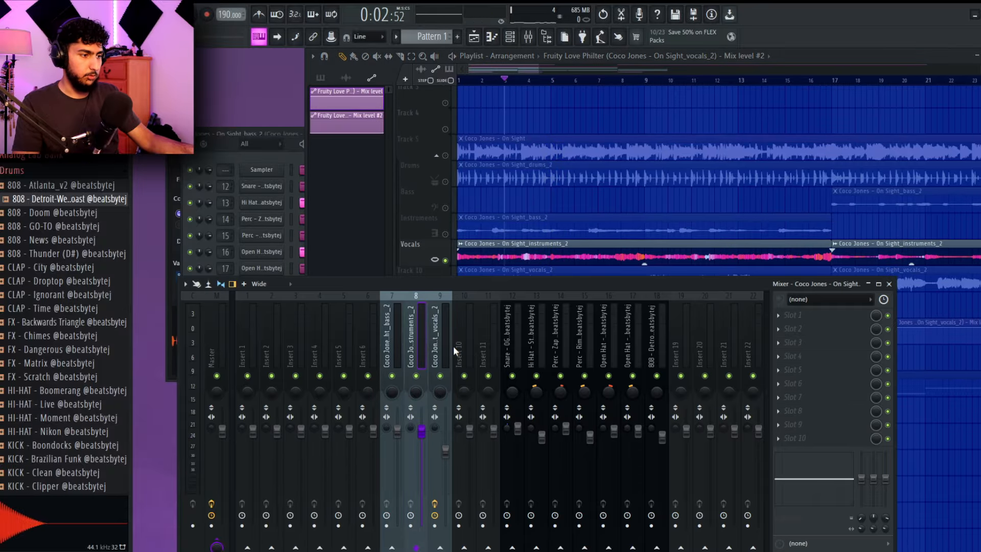
pyautogui.click(810, 315)
pyautogui.click(559, 522)
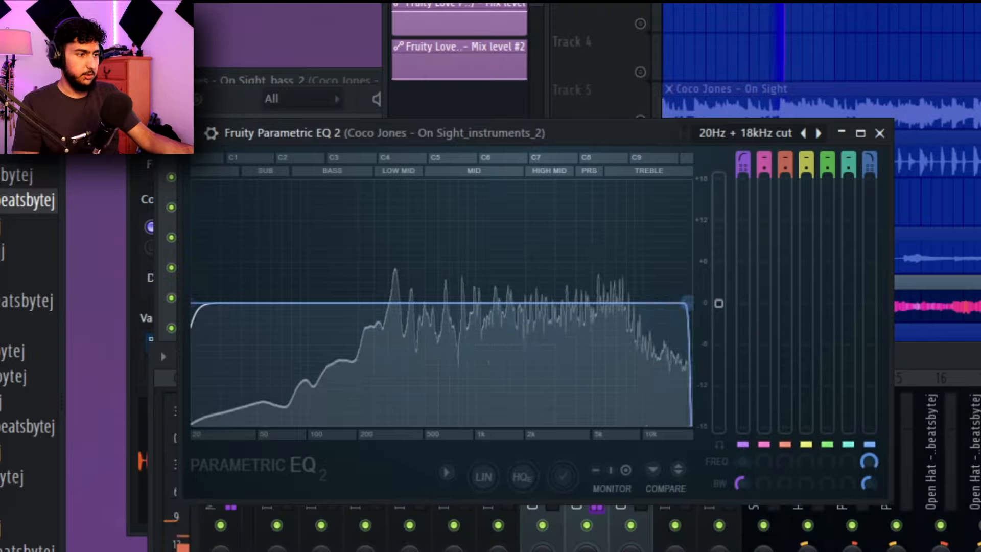
pyautogui.moveTo(688, 303); pyautogui.dragTo(580, 301)
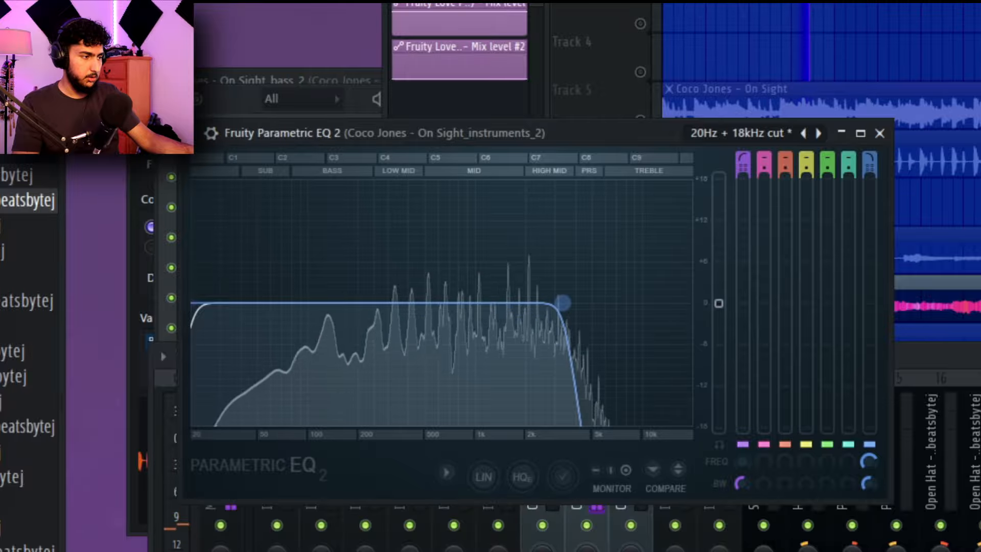
pyautogui.moveTo(226, 306); pyautogui.dragTo(429, 302)
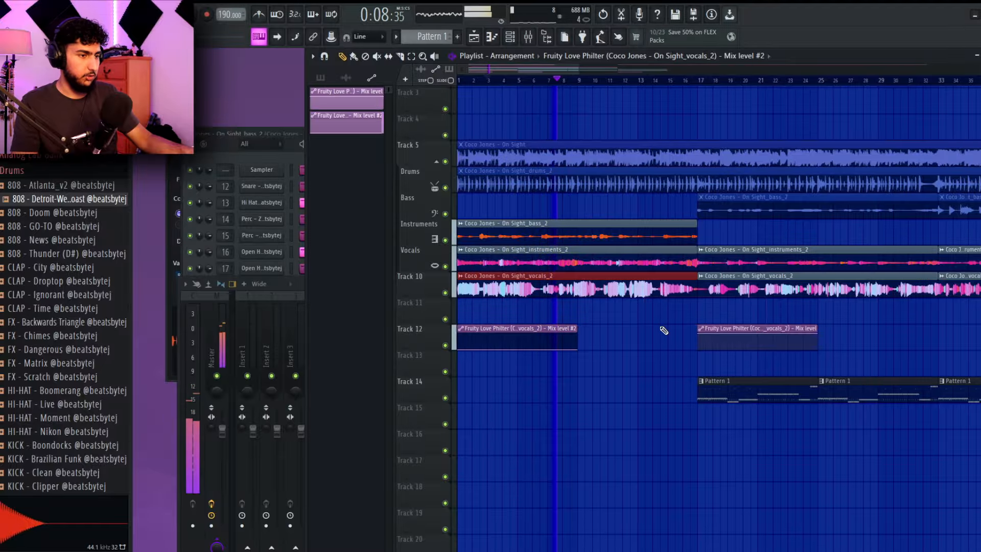
# - Create an automation clip for the mix level of the instruments track's Fruity Parametric EQ 2 over bars 1 to 8, and clear the time selection
pyautogui.press('space')
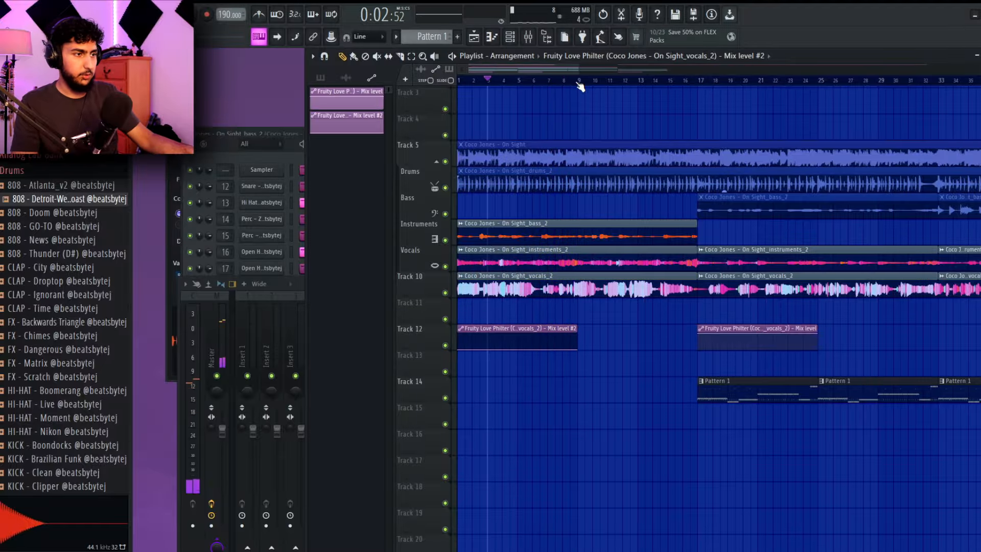
pyautogui.click(580, 80)
pyautogui.moveTo(582, 83); pyautogui.dragTo(298, 124)
pyautogui.click(203, 544)
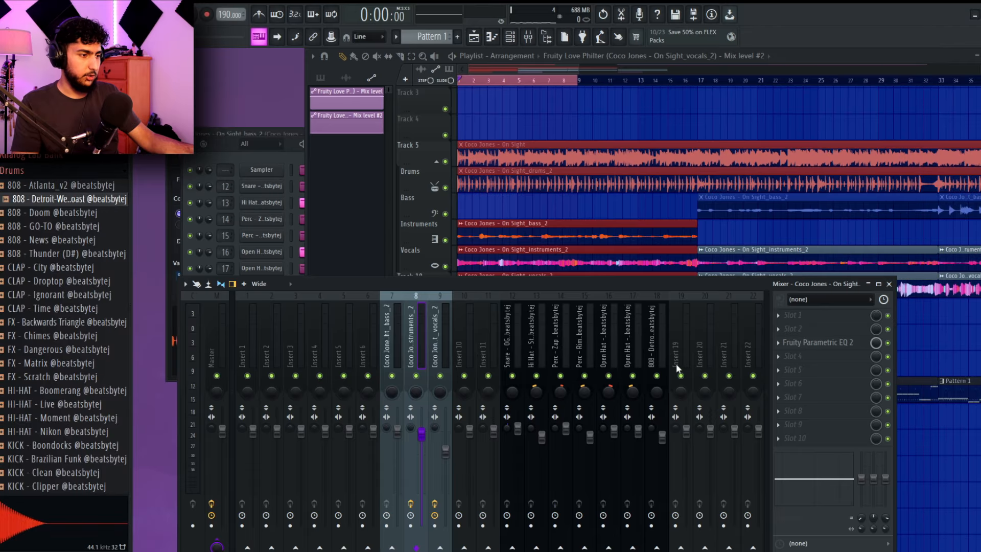
pyautogui.rightClick(877, 344)
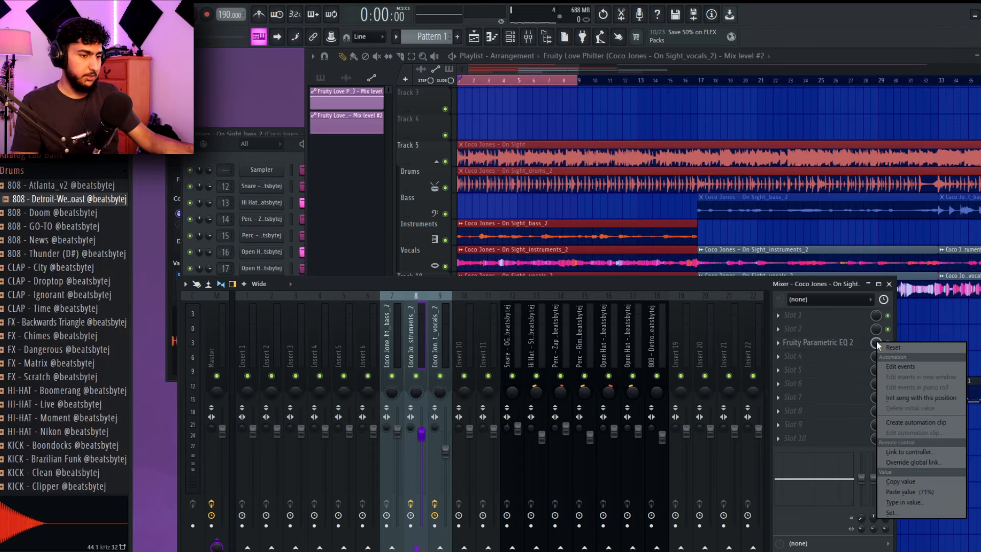
pyautogui.click(909, 423)
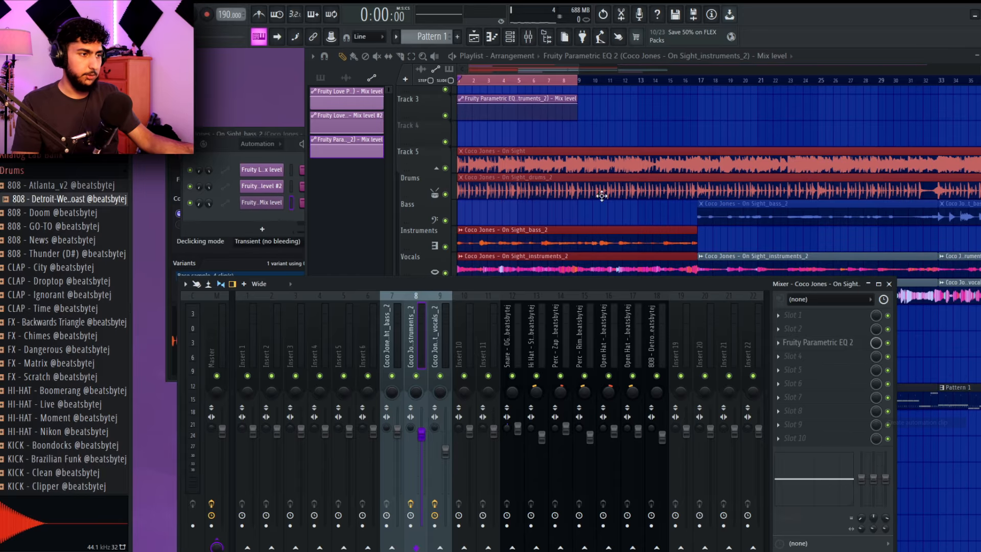
pyautogui.moveTo(582, 85); pyautogui.dragTo(515, 94)
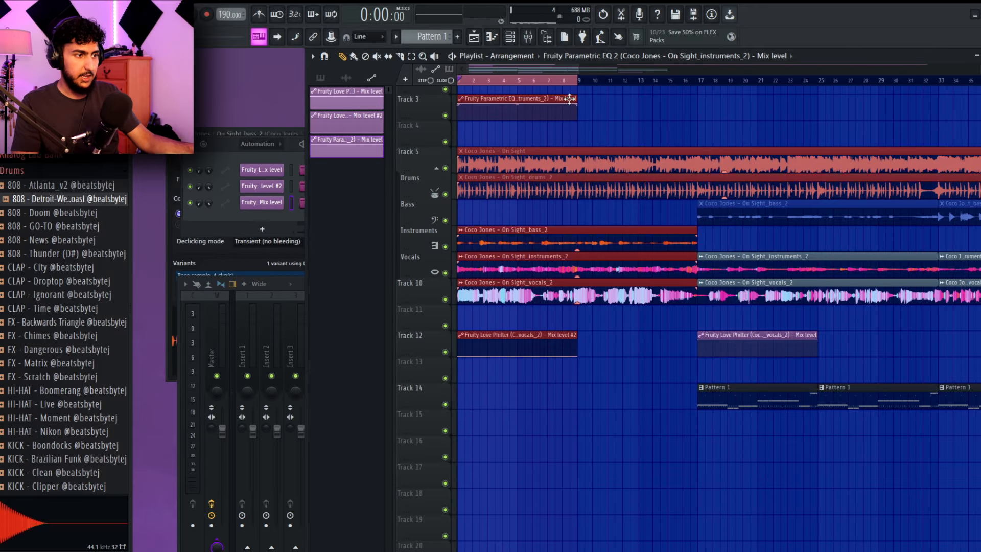
pyautogui.keyDown('ctrl'); pyautogui.click(612, 83); pyautogui.keyUp('ctrl')
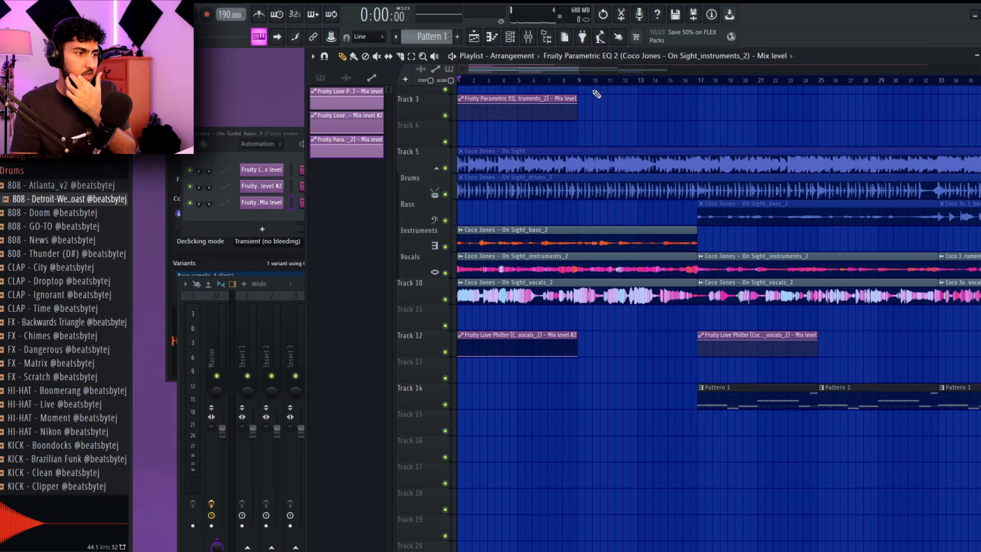
# - Give the EQ mix level automation clip a random color and move it from Track 3 to bar 1 of Track 13
pyautogui.scroll(-5, 703, 138)
pyautogui.scroll(2, 797, 159)
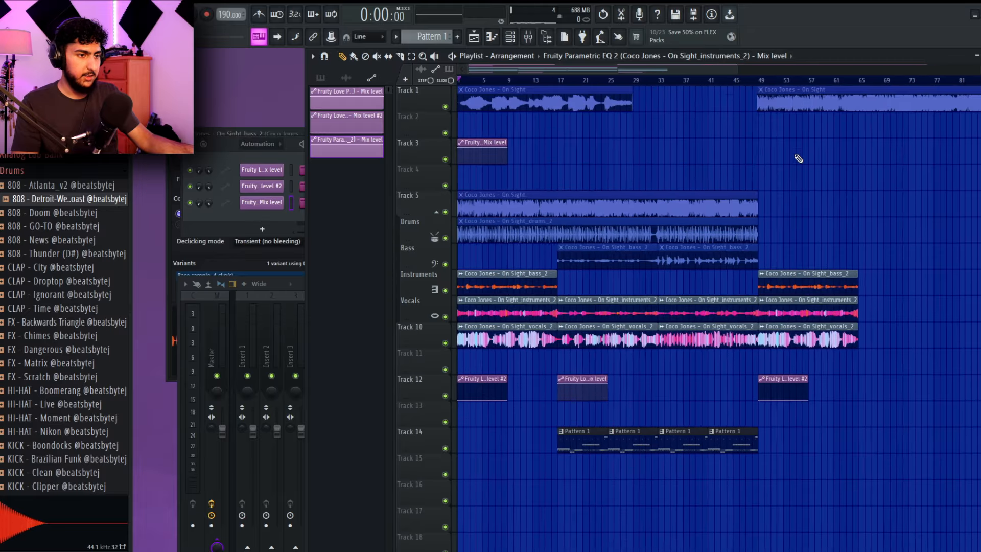
pyautogui.scroll(6, 859, 174)
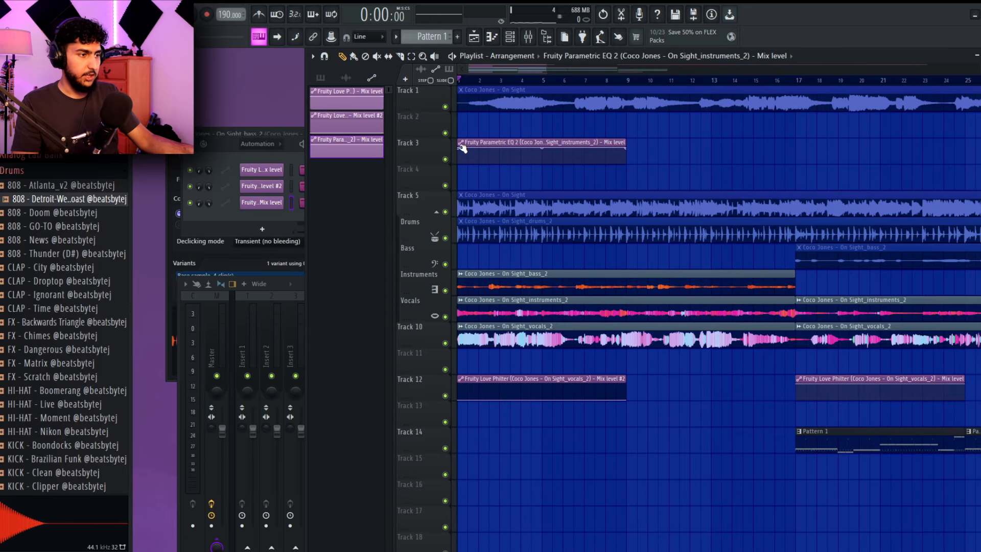
pyautogui.rightClick(459, 144)
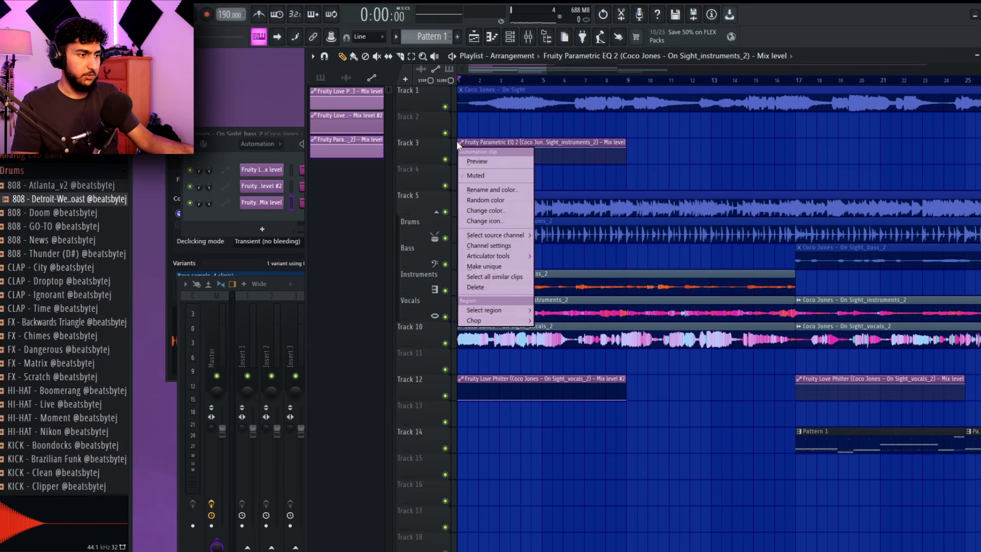
pyautogui.click(491, 203)
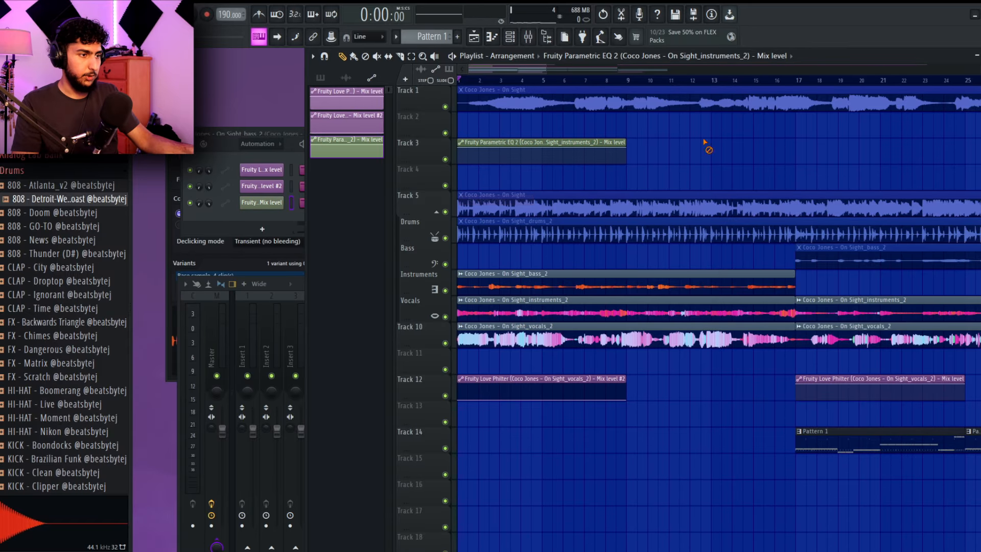
pyautogui.moveTo(585, 143); pyautogui.dragTo(474, 393)
pyautogui.scroll(-3, 634, 455)
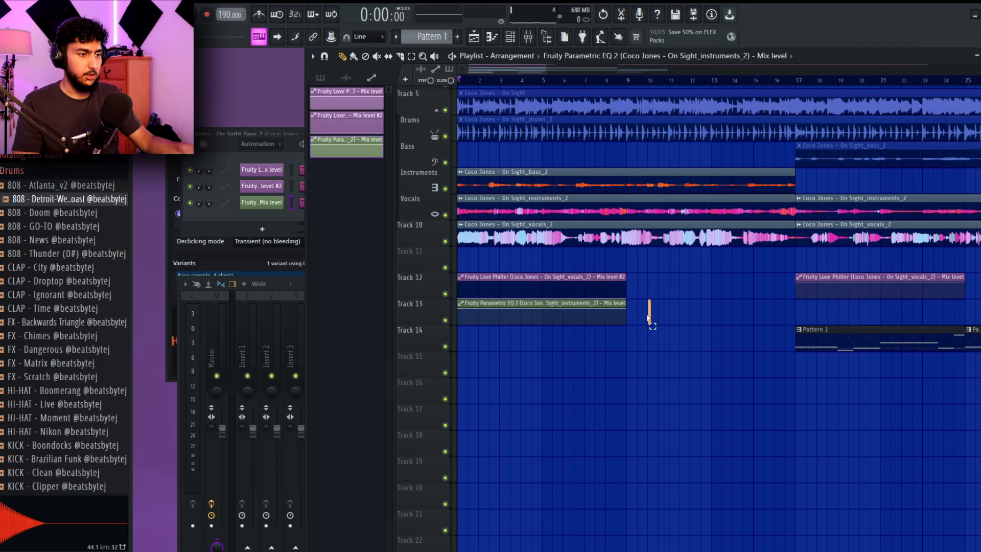
# - Duplicate the EQ automation clip on Track 13, make the first copy unique and lower both its points to the minimum level
pyautogui.click(638, 303)
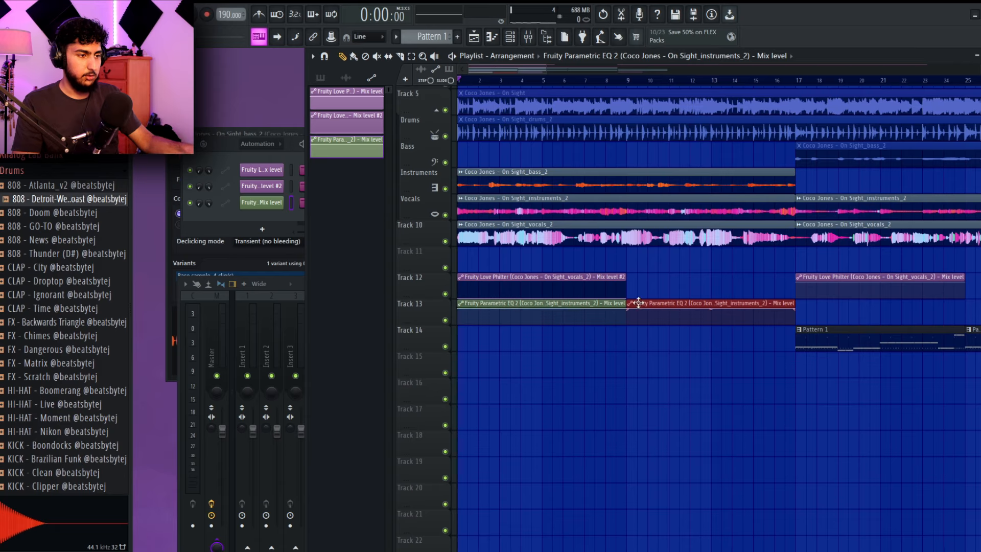
pyautogui.rightClick(462, 307)
pyautogui.click(490, 427)
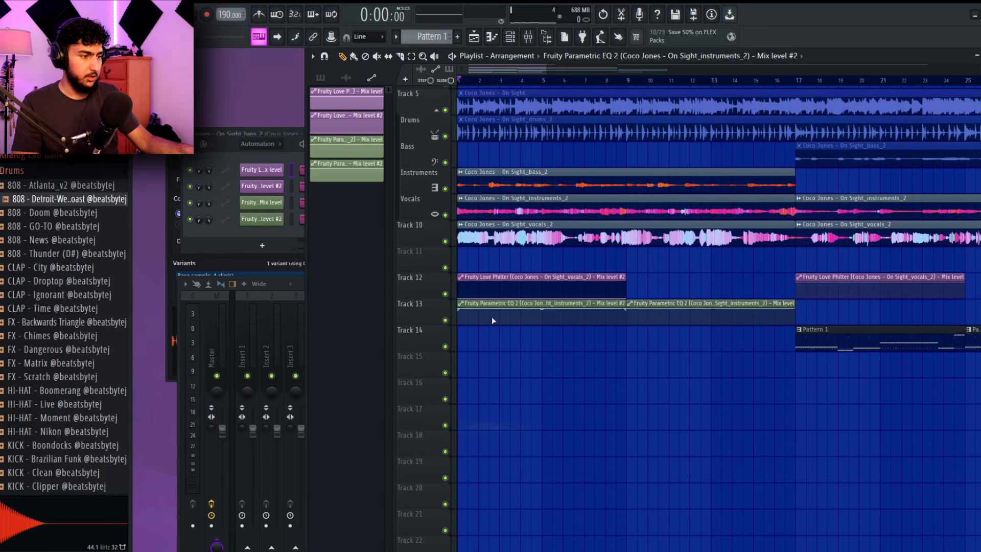
pyautogui.moveTo(458, 310); pyautogui.dragTo(454, 353)
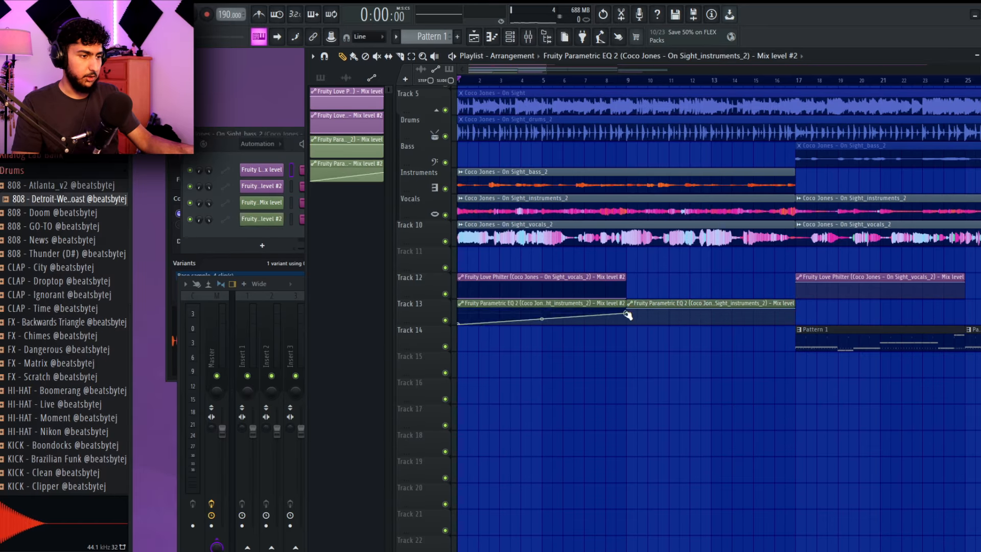
pyautogui.moveTo(627, 315); pyautogui.dragTo(625, 346)
# - Move the lowered EQ clip to bar 17 and the original EQ clip to bar 1, and play from the start
pyautogui.moveTo(547, 303); pyautogui.dragTo(886, 287)
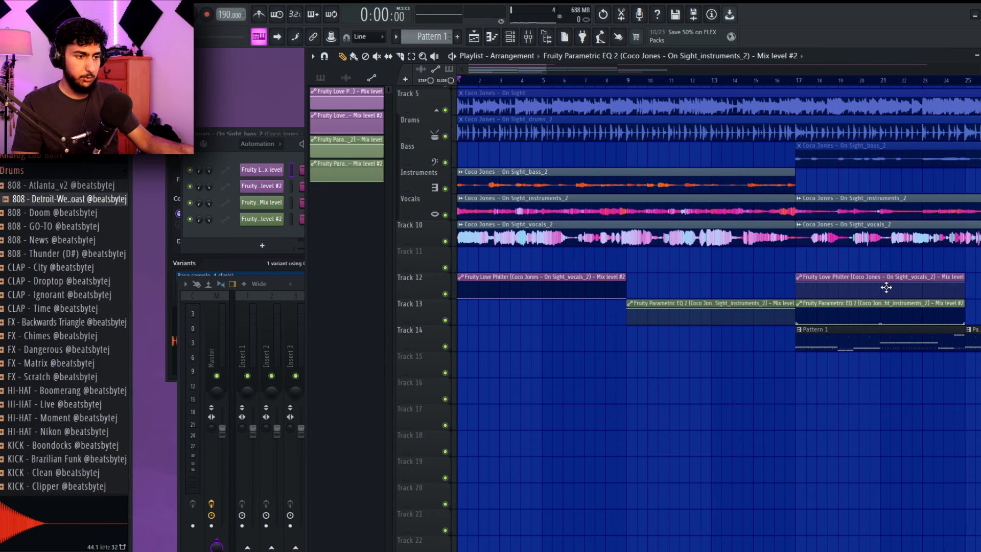
pyautogui.moveTo(699, 302); pyautogui.dragTo(530, 304)
pyautogui.scroll(-2, 780, 374)
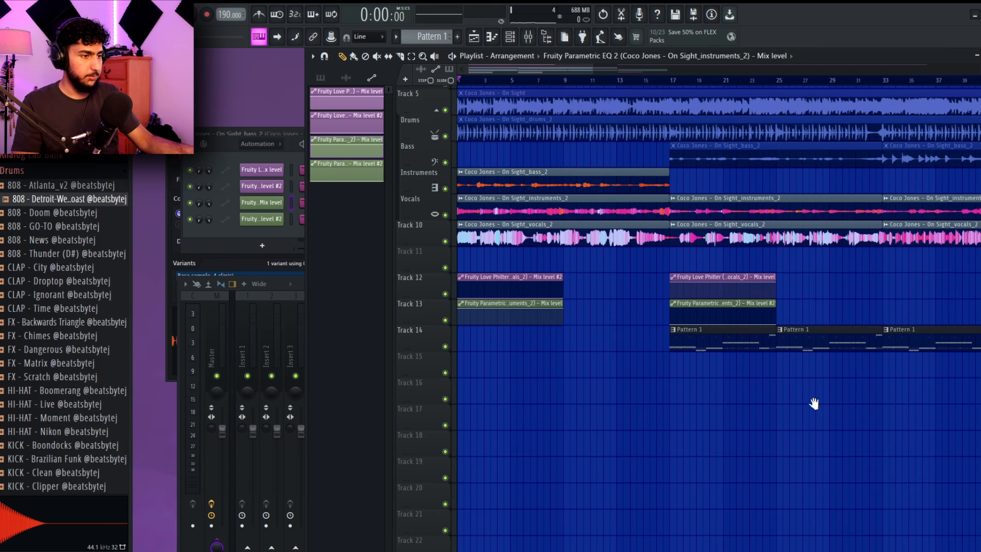
pyautogui.scroll(1, 715, 357)
pyautogui.press('space')
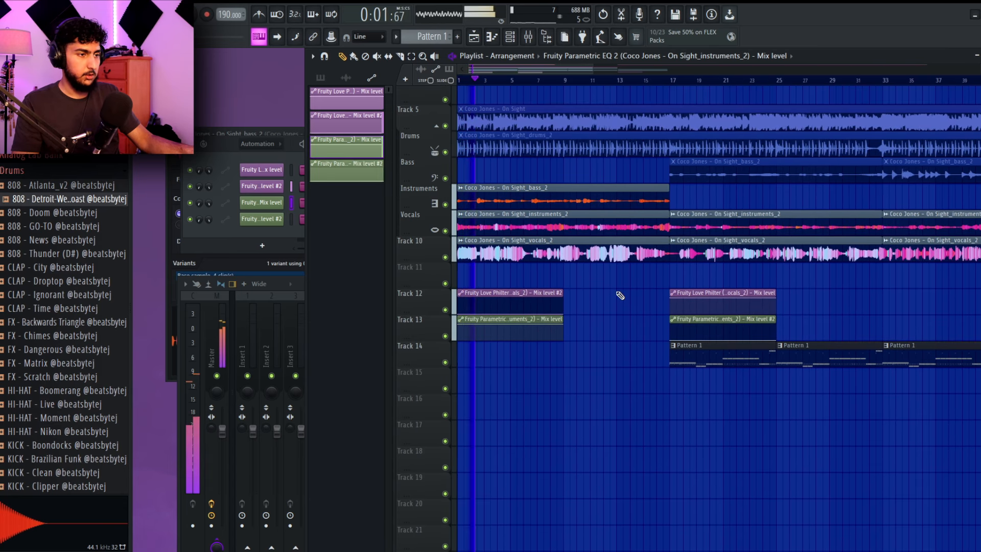
pyautogui.scroll(-3, 619, 295)
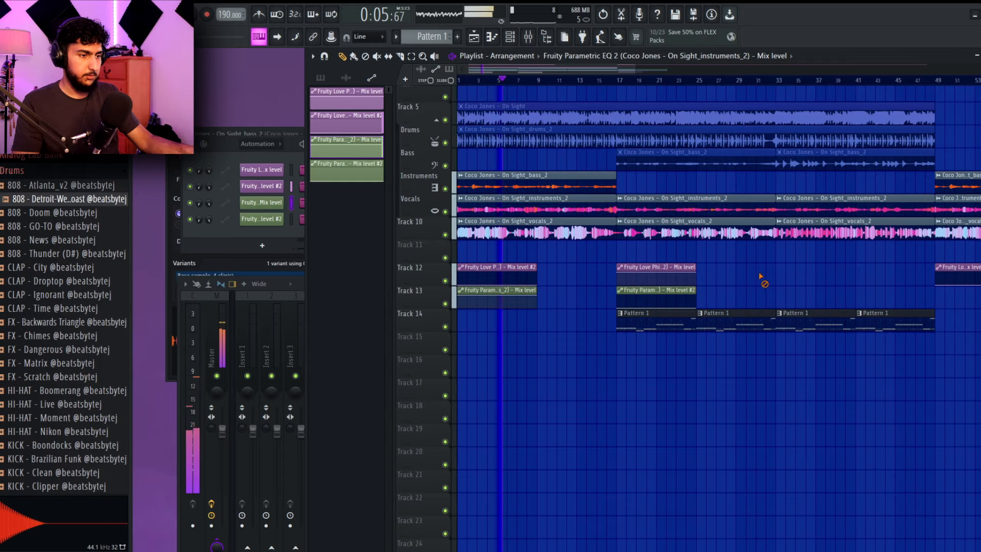
# - Move the four Pattern 1 clips down to Track 15 and split Pattern 1 by channel
pyautogui.moveTo(909, 328); pyautogui.dragTo(637, 329)
pyautogui.keyDown('ctrl'); pyautogui.click(746, 403); pyautogui.keyUp('ctrl')
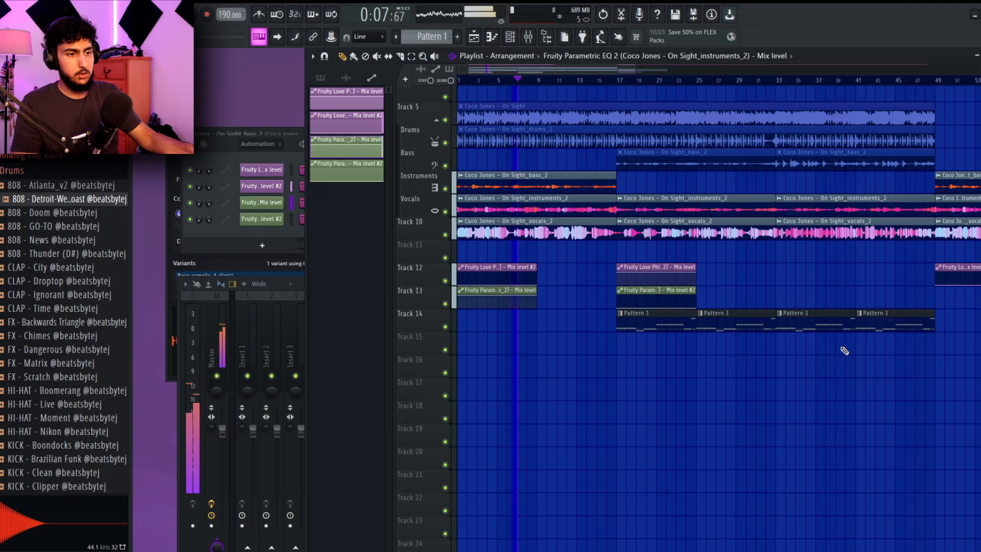
pyautogui.moveTo(919, 326); pyautogui.dragTo(645, 327)
pyautogui.press('Delete')
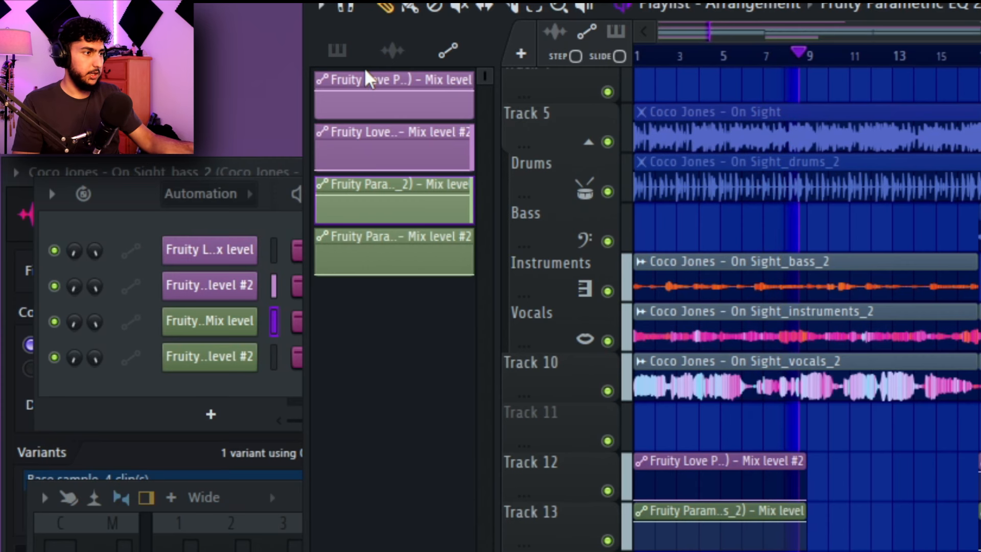
pyautogui.click(320, 78)
pyautogui.rightClick(407, 88)
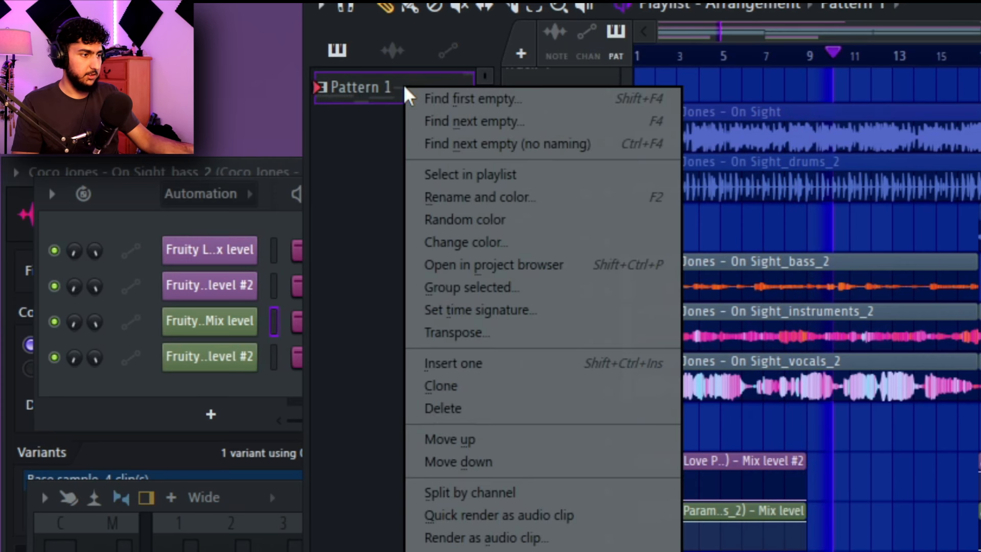
pyautogui.click(513, 493)
# - Place the split drum and 808 patterns at bar 17 on Tracks 16 to 22 and repeat them three times up to bar 49
pyautogui.moveTo(443, 310); pyautogui.dragTo(619, 363)
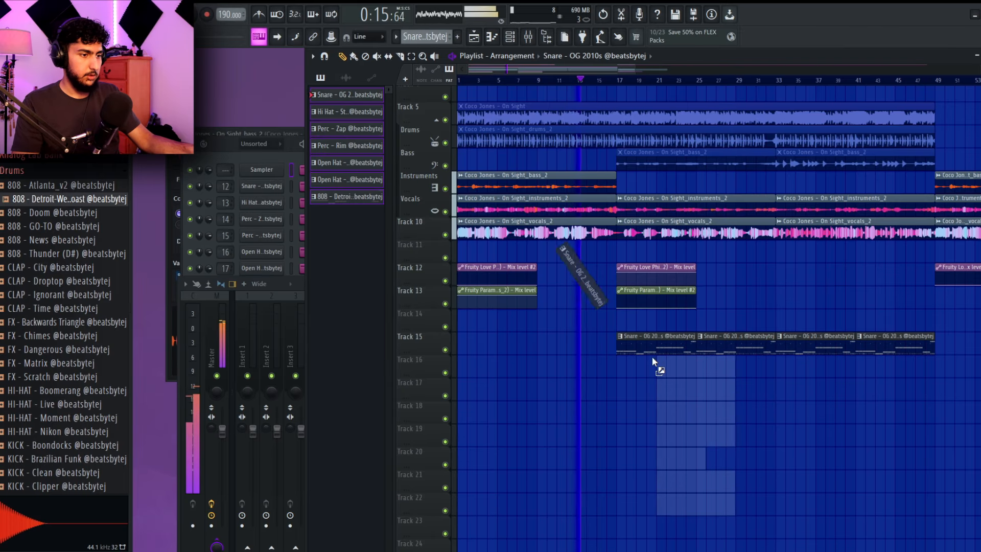
pyautogui.hotkey('ctrl', 'b')
pyautogui.hotkey('ctrl', 'b')
pyautogui.hotkey('ctrl', 'b')
pyautogui.hotkey('ctrl', 'd')
# - Delete the four original pattern clips on Track 15
pyautogui.moveTo(910, 336); pyautogui.dragTo(643, 352)
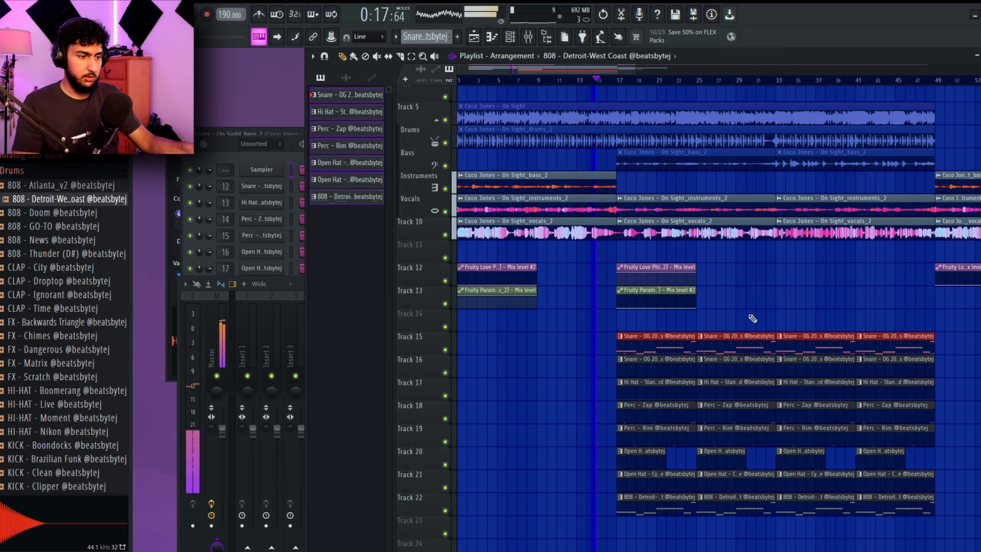
pyautogui.press('Delete')
pyautogui.scroll(-1, 811, 297)
pyautogui.moveTo(812, 297); pyautogui.dragTo(815, 196)
pyautogui.scroll(1, 749, 283)
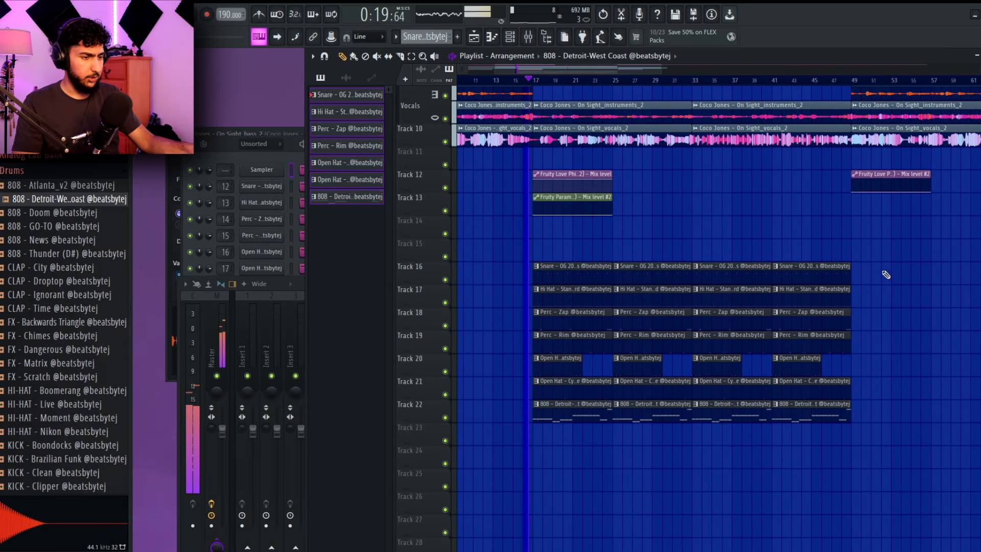
# - Try removing the cymbal open hat clip at bar 41 and the stubby open hat clip at bar 33
pyautogui.moveTo(951, 302); pyautogui.dragTo(920, 307)
pyautogui.scroll(-3, 922, 311)
pyautogui.scroll(2, 884, 338)
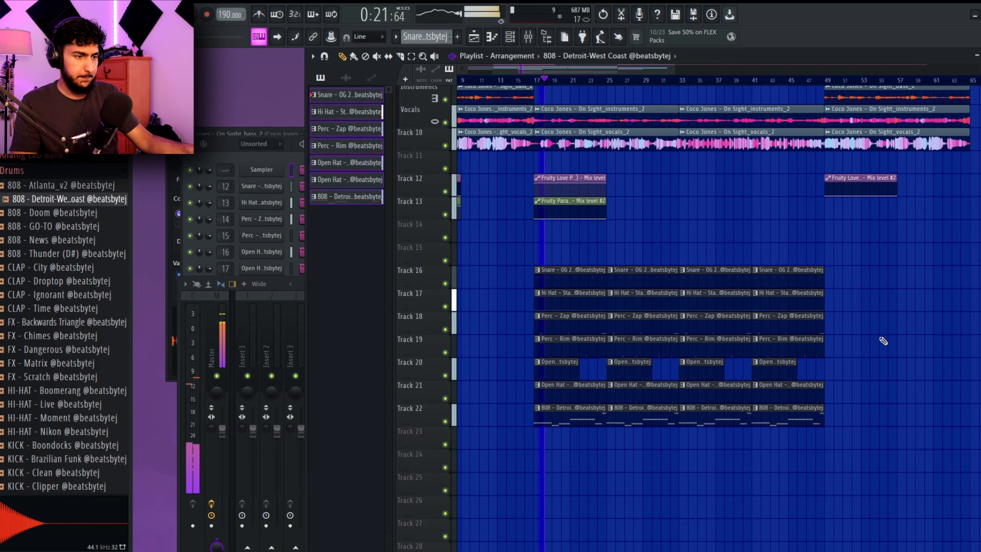
pyautogui.scroll(2, 805, 383)
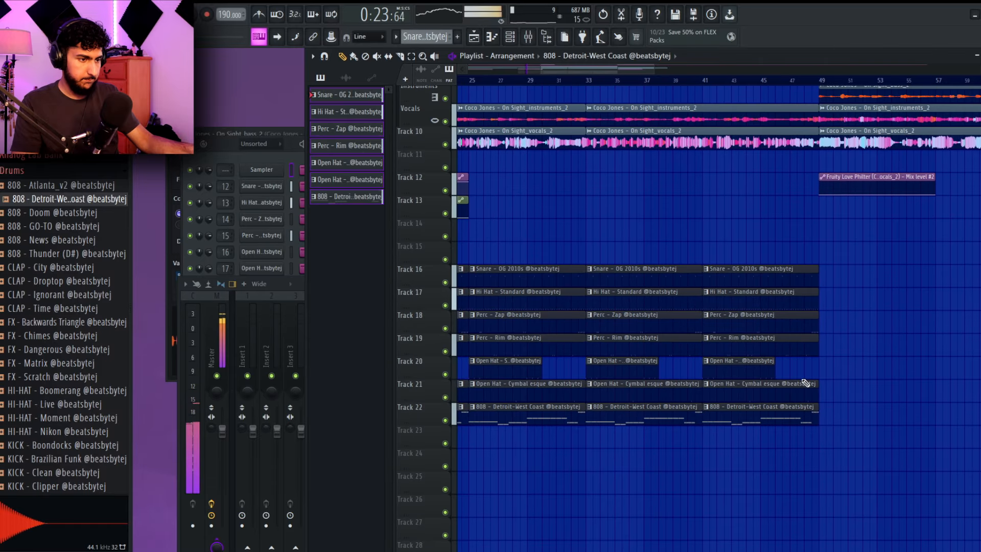
pyautogui.rightClick(768, 396)
pyautogui.rightClick(635, 372)
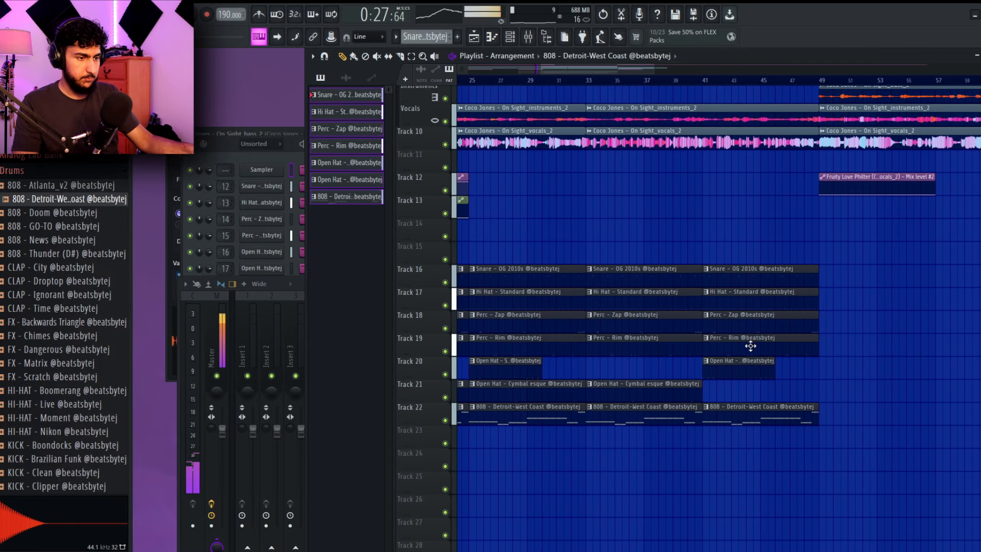
pyautogui.hotkey('ctrl', 'z')
pyautogui.hotkey('ctrl', 'z')
# - Delete the Track 20 open hat clip at bar 41 and the Track 19 rim and Track 21 open hat clips at bar 33
pyautogui.rightClick(715, 375)
pyautogui.rightClick(670, 390)
pyautogui.moveTo(740, 360); pyautogui.dragTo(791, 421)
pyautogui.scroll(-1, 793, 378)
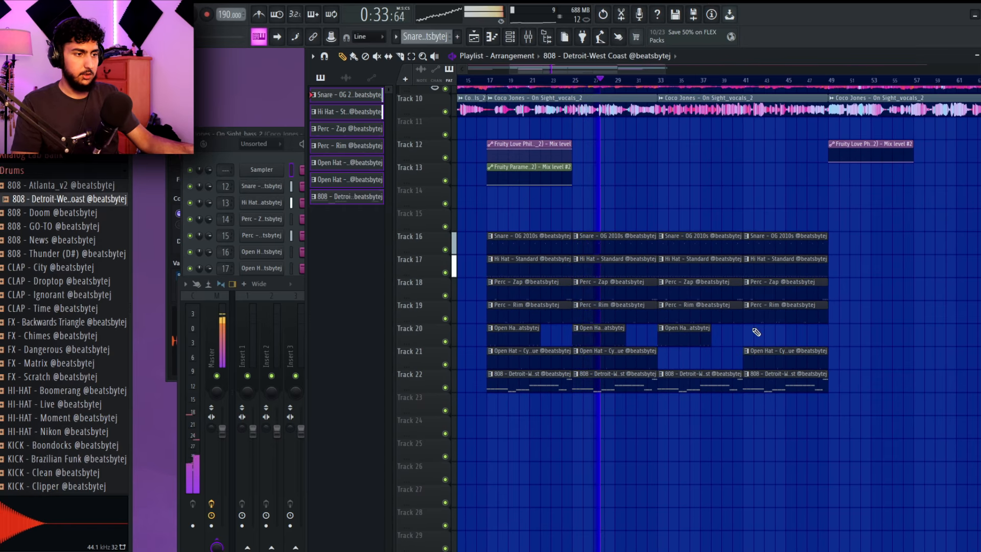
pyautogui.rightClick(699, 319)
pyautogui.scroll(-2, 789, 332)
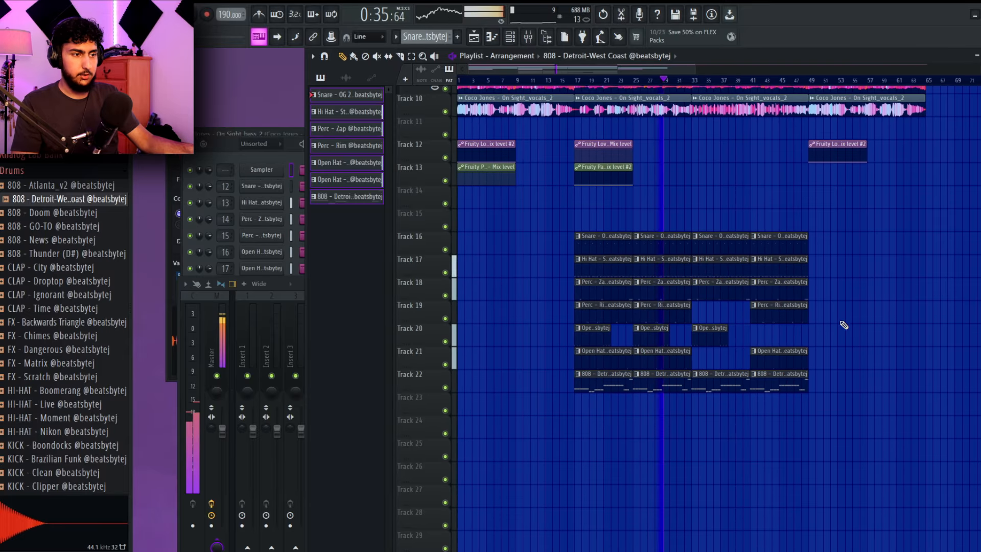
pyautogui.scroll(2, 843, 325)
pyautogui.scroll(-2, 838, 298)
pyautogui.scroll(2, 830, 299)
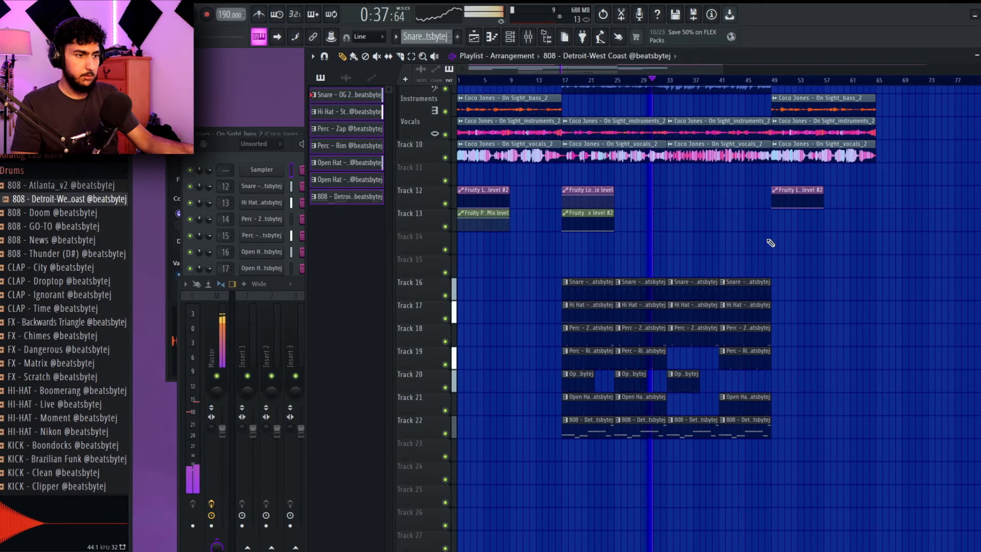
# - Add the Riser Crash (163 bpm) sample from the Resonance Kit's FX & Risers to Track 15, leading into bar 17 and bar 49
pyautogui.scroll(15, 64, 322)
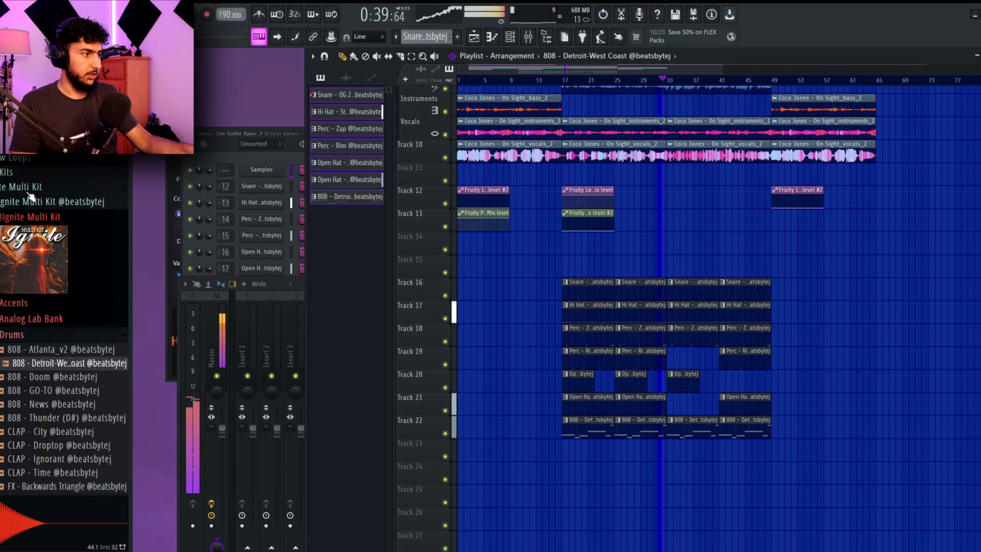
pyautogui.scroll(5, 48, 305)
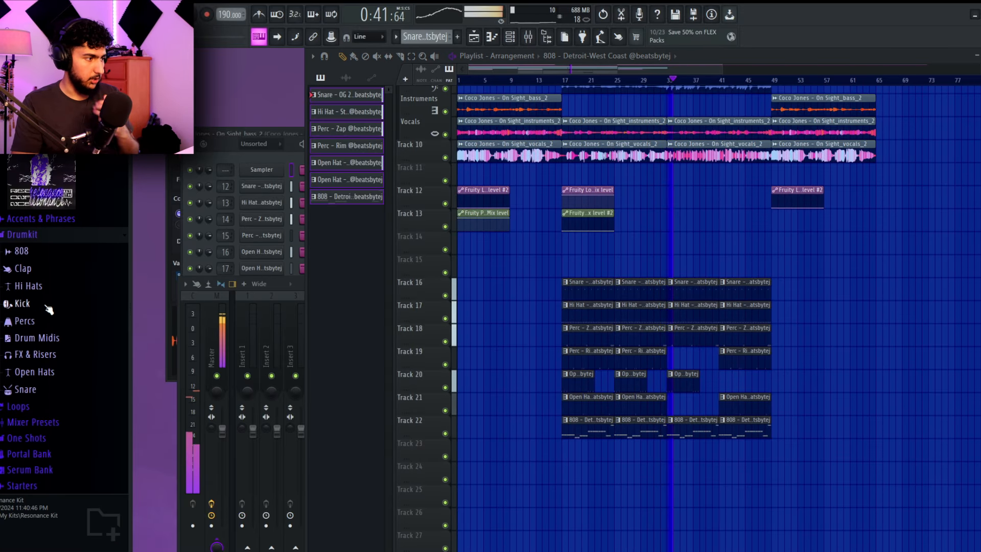
pyautogui.click(60, 358)
pyautogui.scroll(-5, 62, 360)
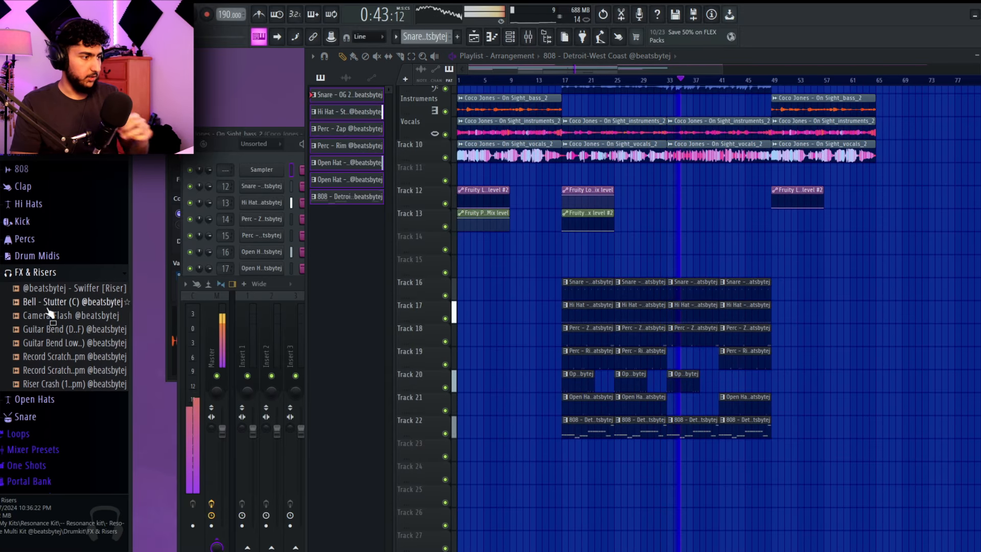
pyautogui.click(81, 386)
pyautogui.moveTo(81, 387); pyautogui.dragTo(581, 261)
pyautogui.scroll(3, 581, 262)
pyautogui.moveTo(582, 261); pyautogui.dragTo(933, 271)
# - Duplicate the bars 17–49 section to bar 65 with a riser leading in, and copy the bars 49–65 stems to bar 97
pyautogui.scroll(-3, 930, 262)
pyautogui.moveTo(710, 477)
pyautogui.keyDown('ctrl'); pyautogui.mouseDown()
pyautogui.moveTo(594, 244)
pyautogui.moveTo(562, 146)
pyautogui.mouseUp(); pyautogui.keyUp('ctrl')
pyautogui.moveTo(567, 149)
pyautogui.keyDown('shift'); pyautogui.mouseDown()
pyautogui.moveTo(878, 149)
pyautogui.moveTo(838, 149)
pyautogui.mouseUp(); pyautogui.keyUp('shift')
pyautogui.keyDown('ctrl'); pyautogui.click(945, 246); pyautogui.keyUp('ctrl')
pyautogui.scroll(-1, 946, 253)
pyautogui.moveTo(944, 260); pyautogui.dragTo(896, 258)
pyautogui.keyDown('ctrl'); pyautogui.moveTo(731, 203); pyautogui.dragTo(723, 123); pyautogui.keyUp('ctrl')
pyautogui.keyDown('shift'); pyautogui.moveTo(725, 124); pyautogui.dragTo(952, 124); pyautogui.keyUp('shift')
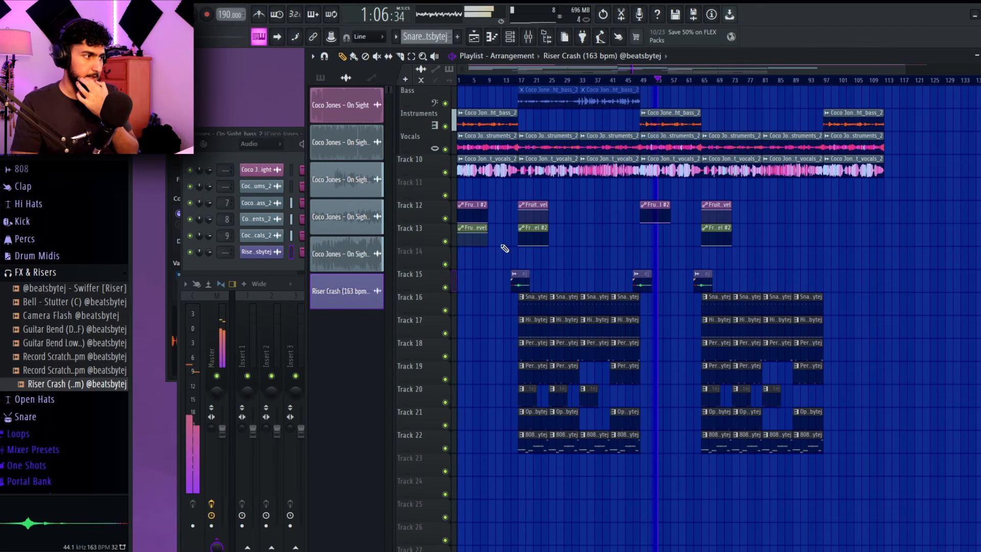
# - Add the "go to drum fill" sample from the Solus Kit's Drumkit FX folder to Track 14 just before bar 17
pyautogui.scroll(5, 38, 263)
pyautogui.click(50, 262)
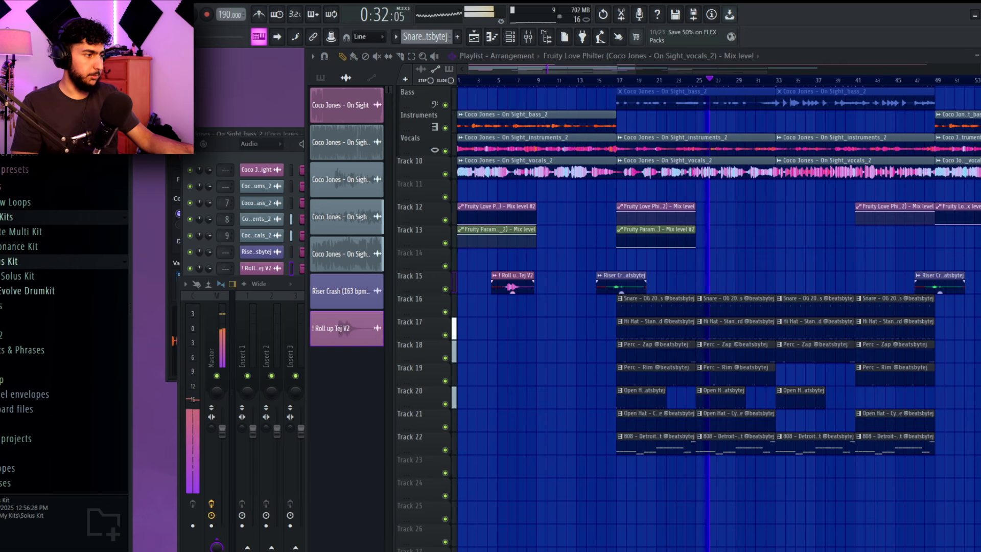
pyautogui.click(73, 263)
pyautogui.click(18, 289)
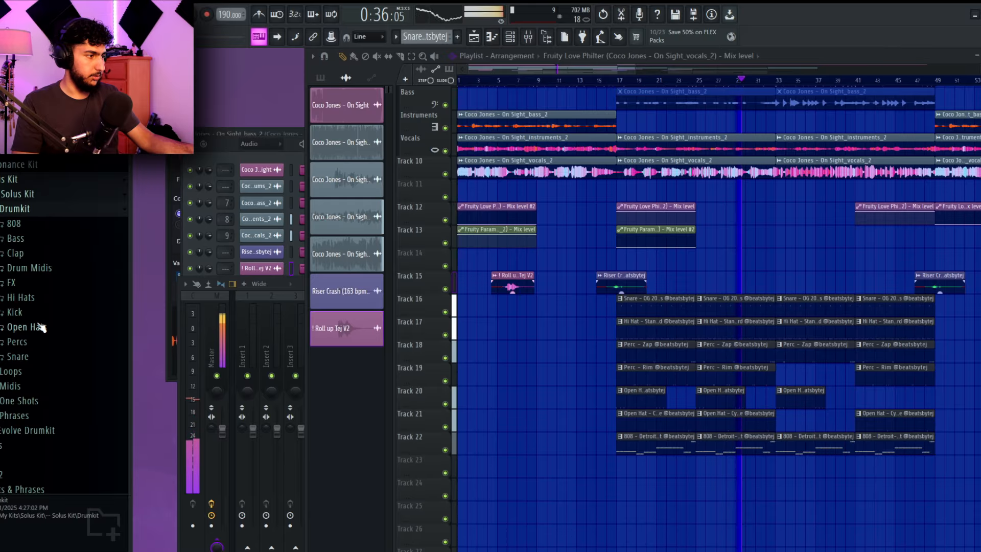
pyautogui.click(32, 283)
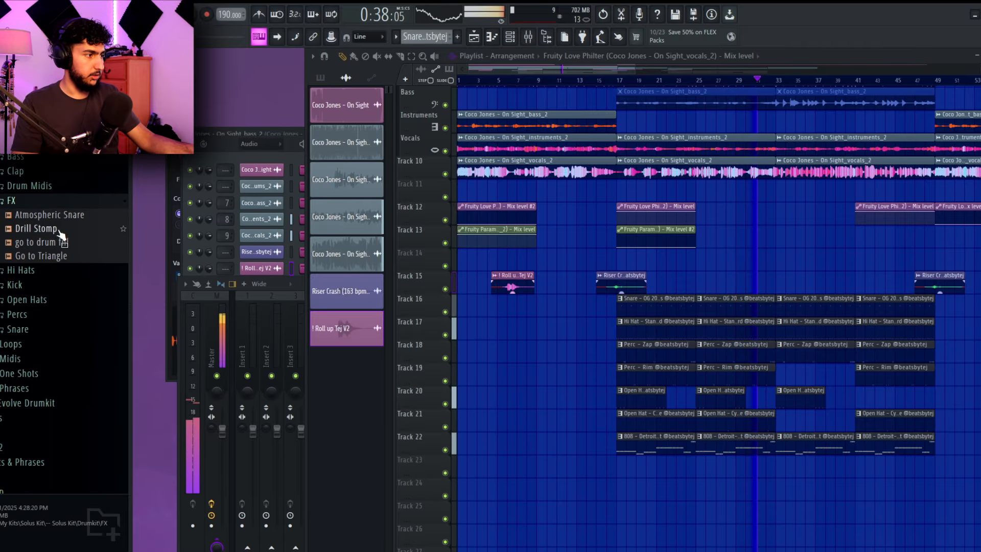
pyautogui.moveTo(36, 248); pyautogui.dragTo(608, 258)
pyautogui.scroll(4, 608, 258)
pyautogui.click(581, 86)
# - Shift the drum fill on Track 14 closer to the drop, cut its end at bar 17 and audition the transition
pyautogui.scroll(3, 608, 215)
pyautogui.press('space')
pyautogui.scroll(3, 641, 253)
pyautogui.moveTo(710, 288); pyautogui.dragTo(579, 280)
pyautogui.press('space')
pyautogui.press('space')
pyautogui.moveTo(688, 350); pyautogui.dragTo(733, 331)
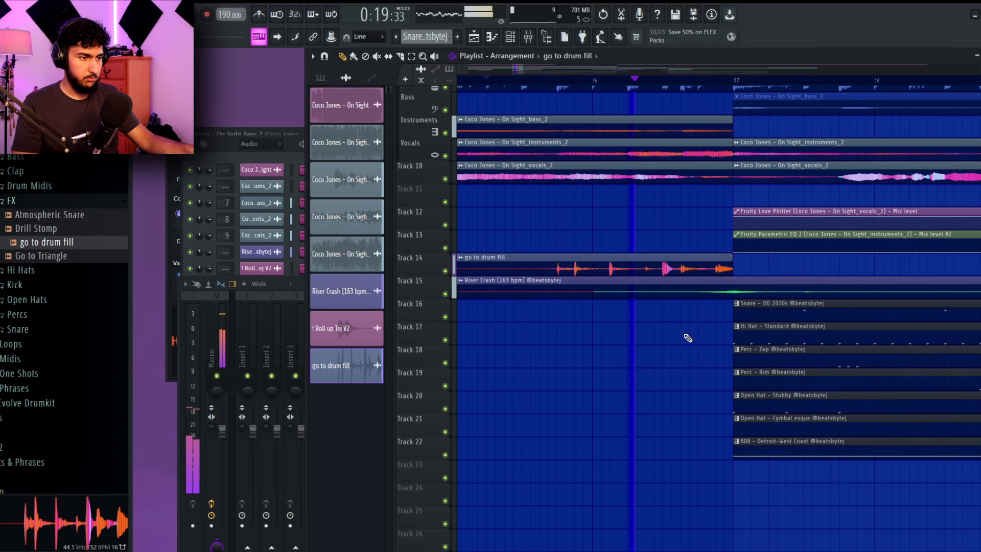
pyautogui.press('space')
pyautogui.moveTo(699, 265); pyautogui.dragTo(733, 270)
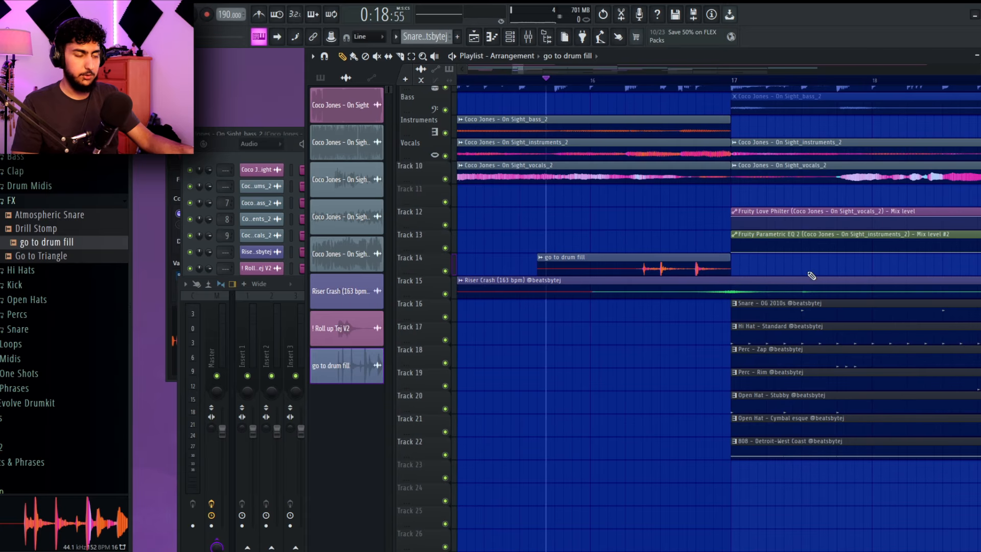
pyautogui.press('space')
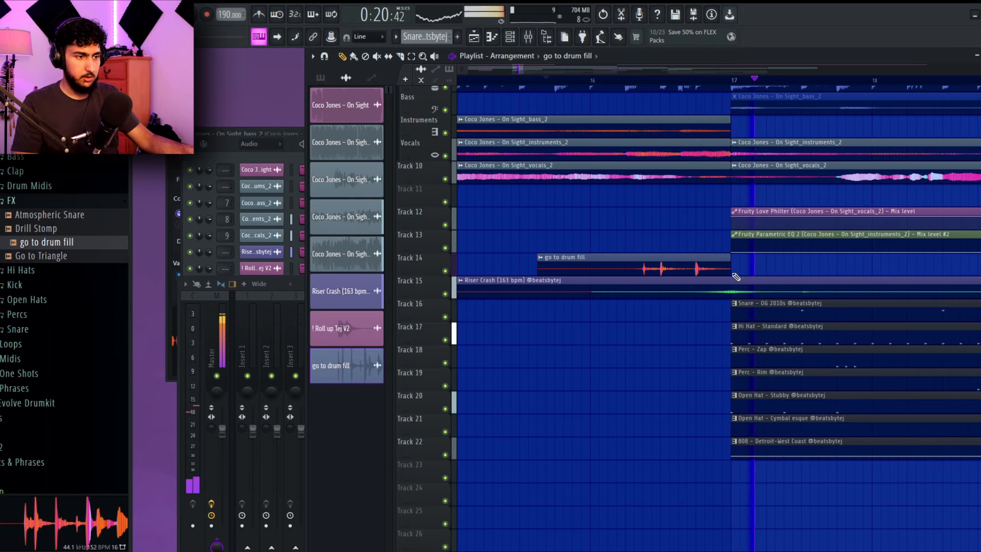
pyautogui.moveTo(717, 267)
pyautogui.mouseDown()
pyautogui.moveTo(735, 268)
pyautogui.moveTo(731, 259)
pyautogui.mouseUp()
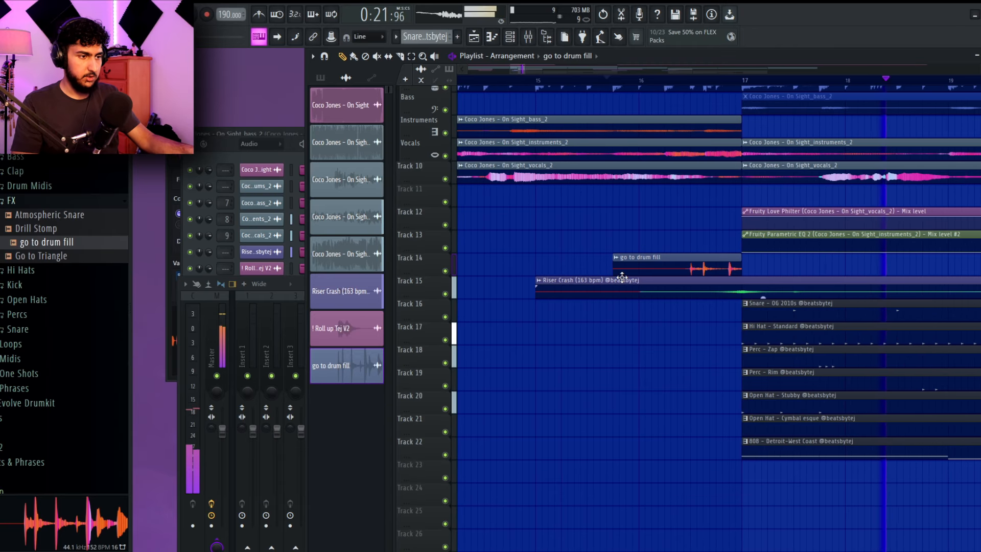
# - Place the Fruity Parametric EQ 2 Mix level automation clip at bar 49 on Track 13 and set the playhead to bar 41
pyautogui.scroll(-4, 838, 258)
pyautogui.scroll(-2, 741, 229)
pyautogui.scroll(-6, 742, 229)
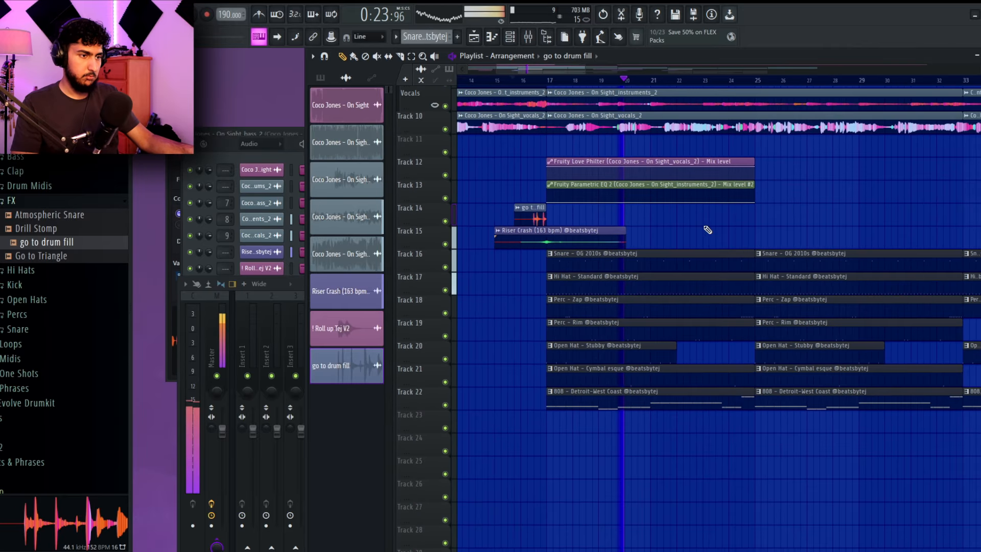
pyautogui.scroll(1, 663, 224)
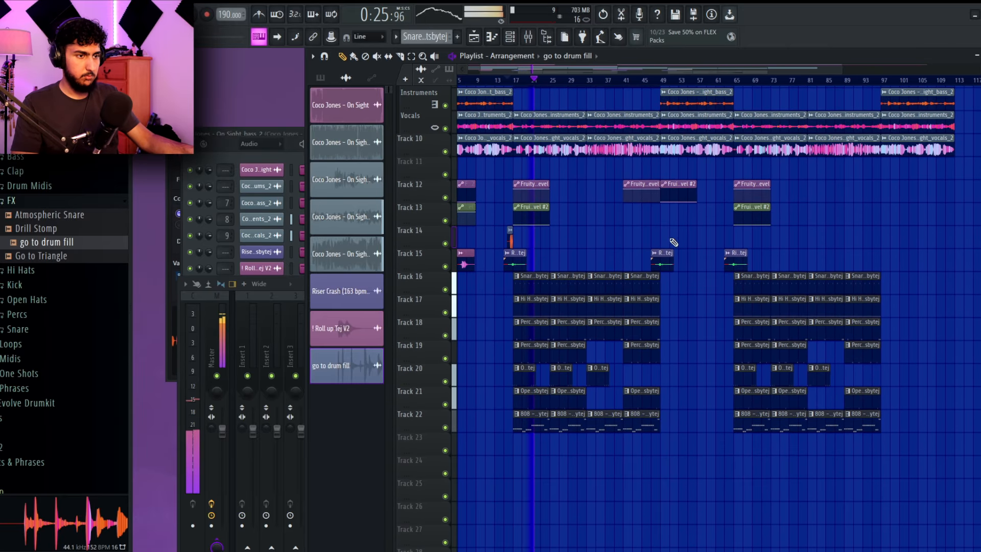
pyautogui.scroll(1, 861, 233)
pyautogui.scroll(-1, 866, 240)
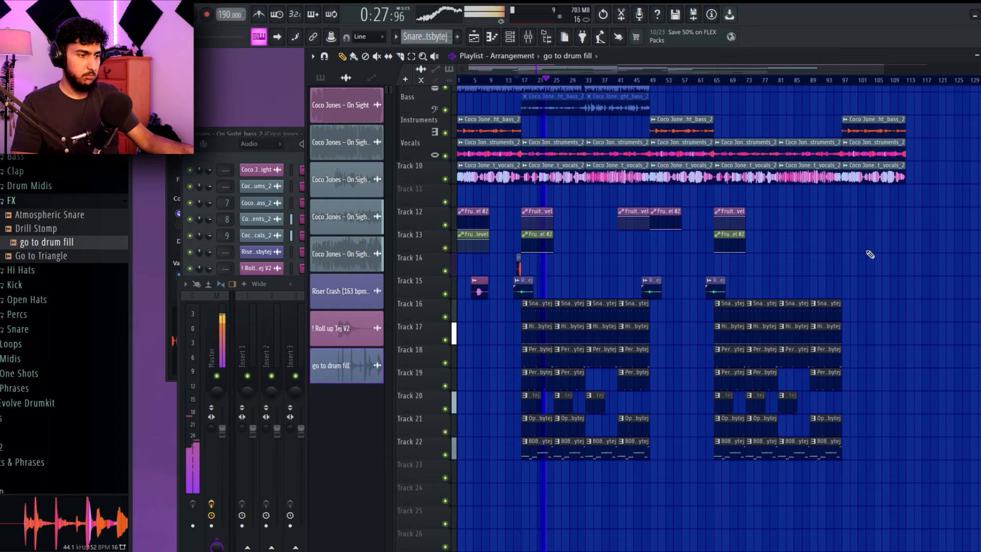
pyautogui.press('F9')
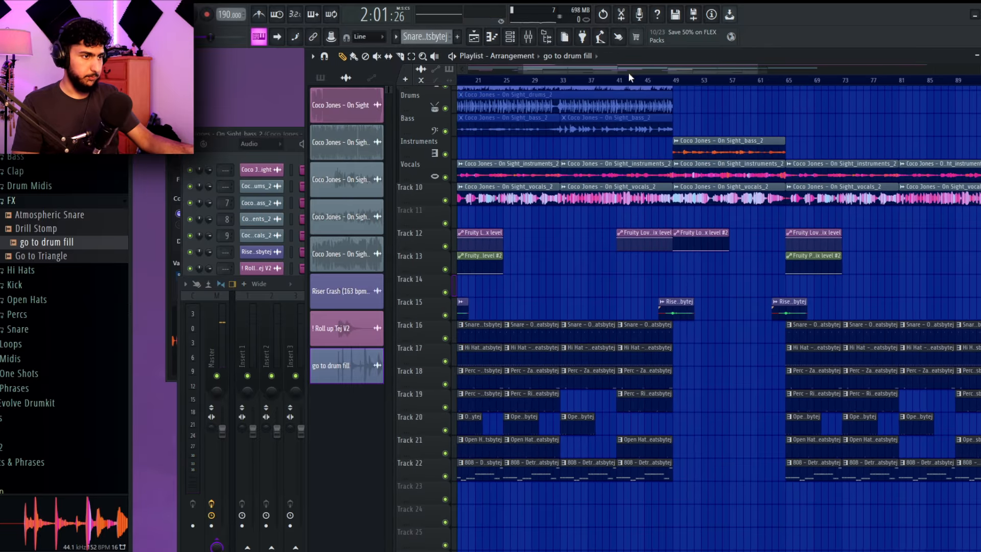
pyautogui.click(620, 80)
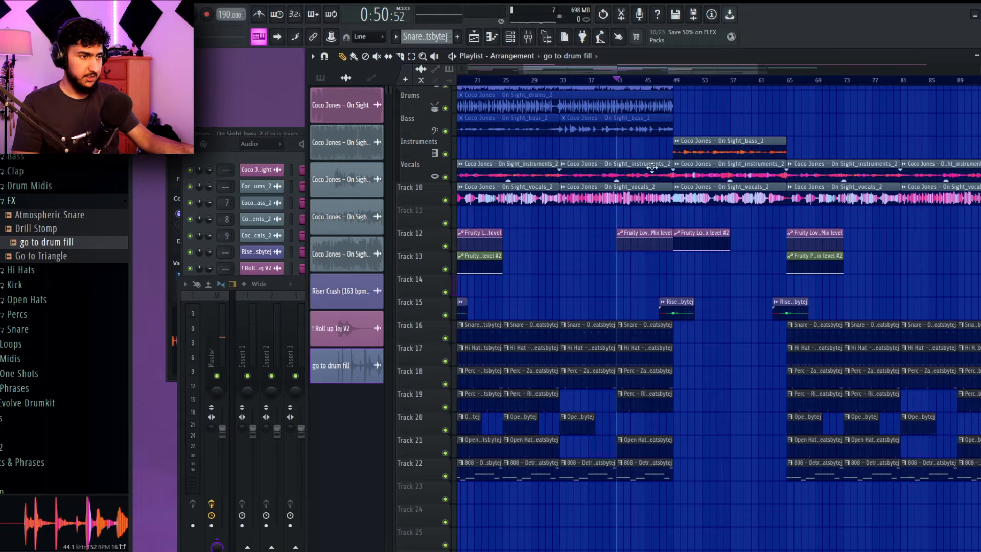
pyautogui.scroll(3, 652, 163)
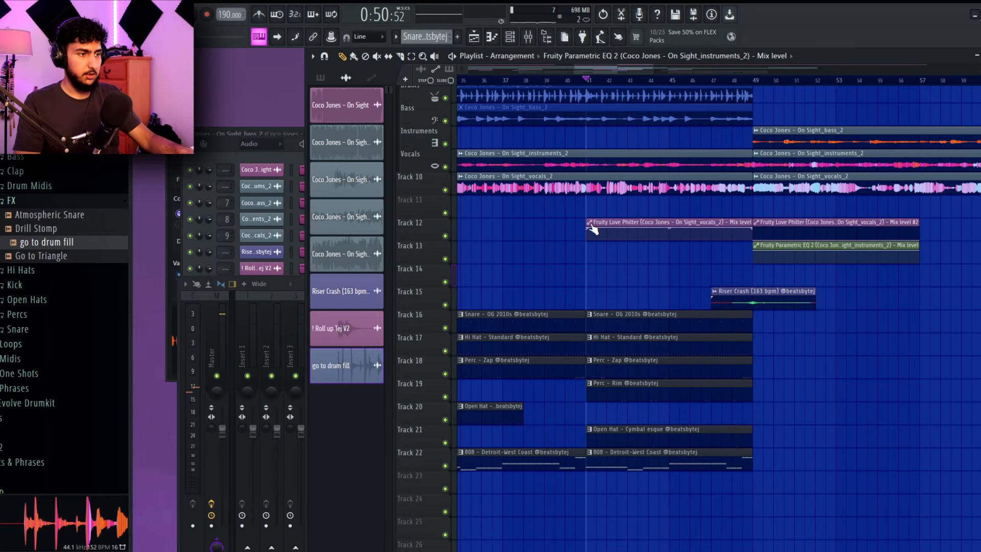
# - Make the Fruity Love Philter automation clip at bar 41 unique and shape its end to ramp down from bar 48 to bar 49
pyautogui.click(590, 224)
pyautogui.click(621, 346)
pyautogui.rightClick(731, 229)
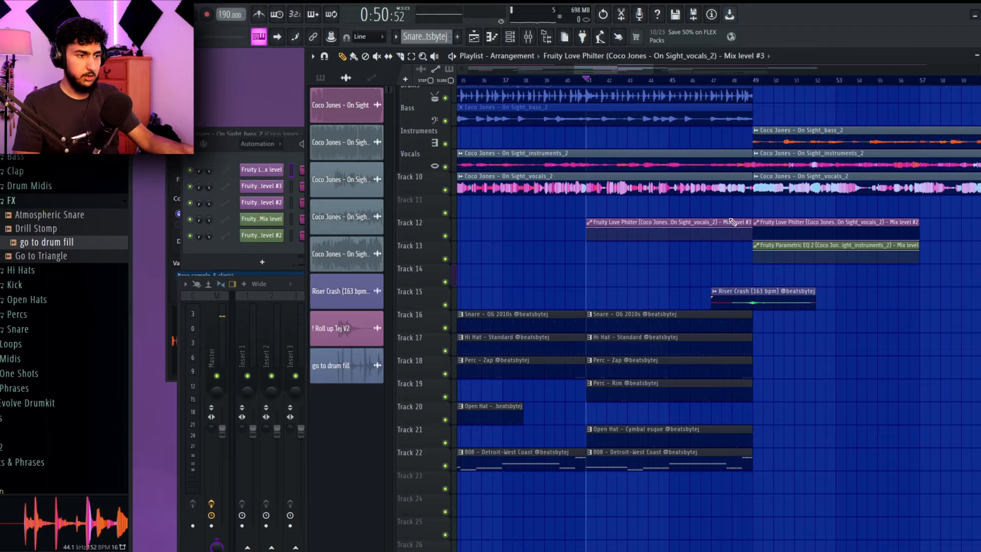
pyautogui.click(701, 80)
pyautogui.scroll(3, 756, 224)
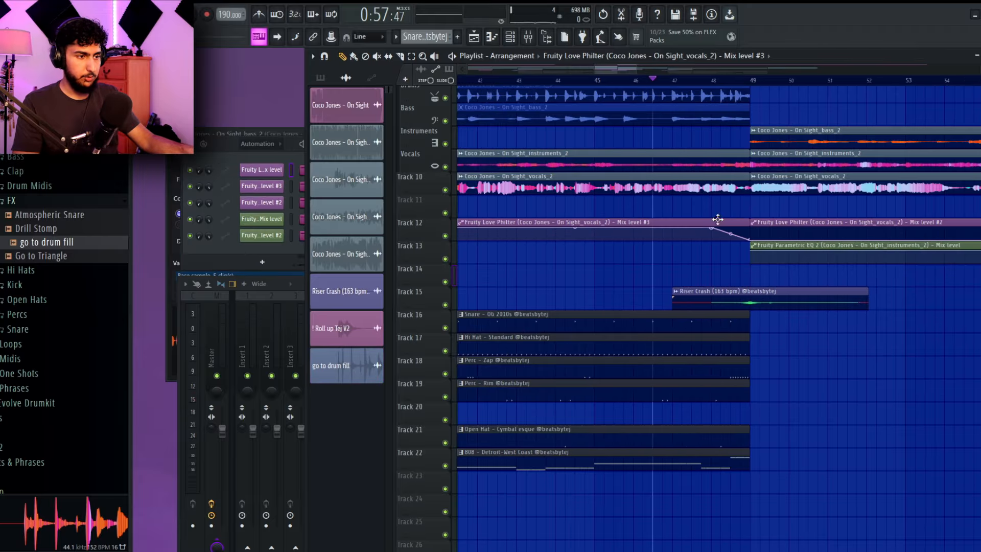
# - Adjust the vocal filter's mix level ramp to fall from bar 47 to bar 49, replaying the transition to check it
pyautogui.hotkey('ctrl', 'z')
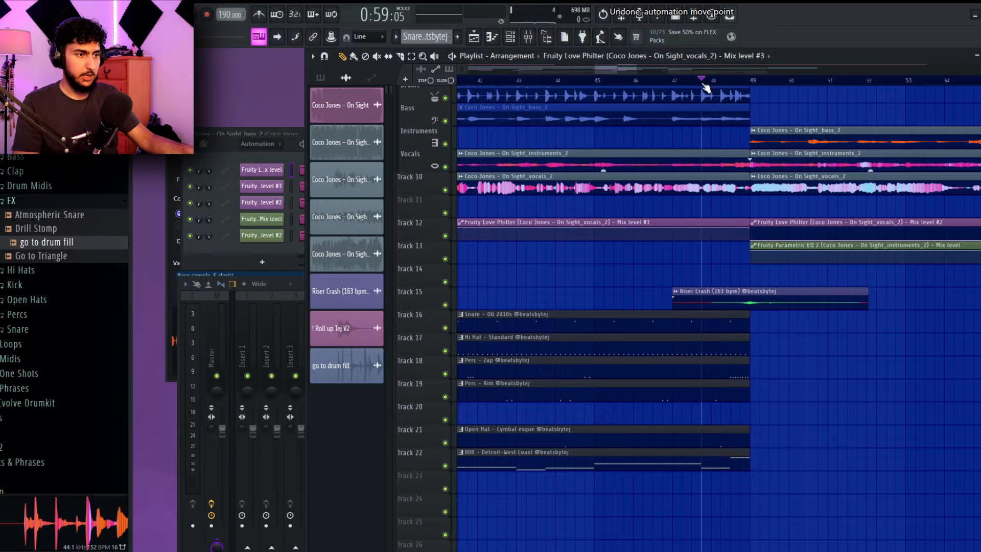
pyautogui.click(702, 82)
pyautogui.press('space')
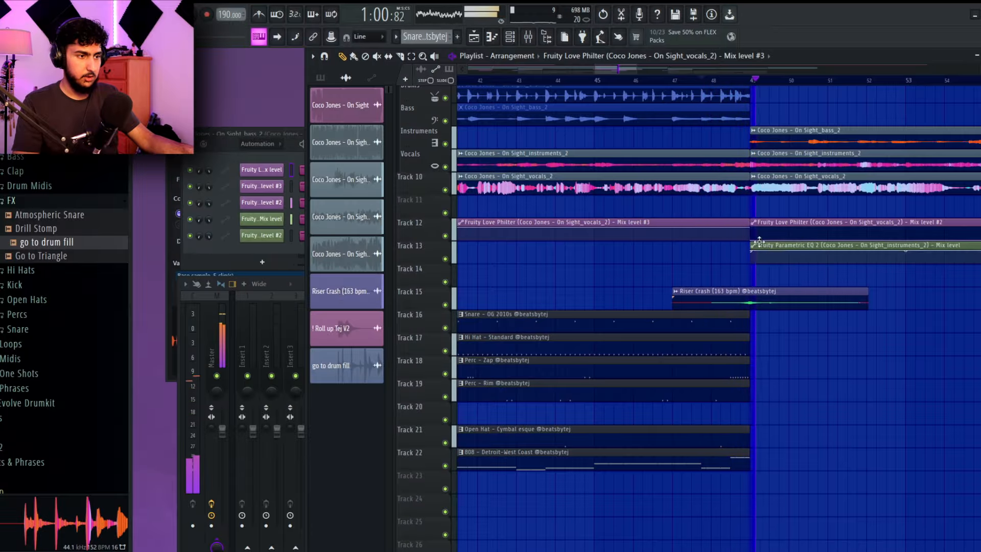
pyautogui.press('space')
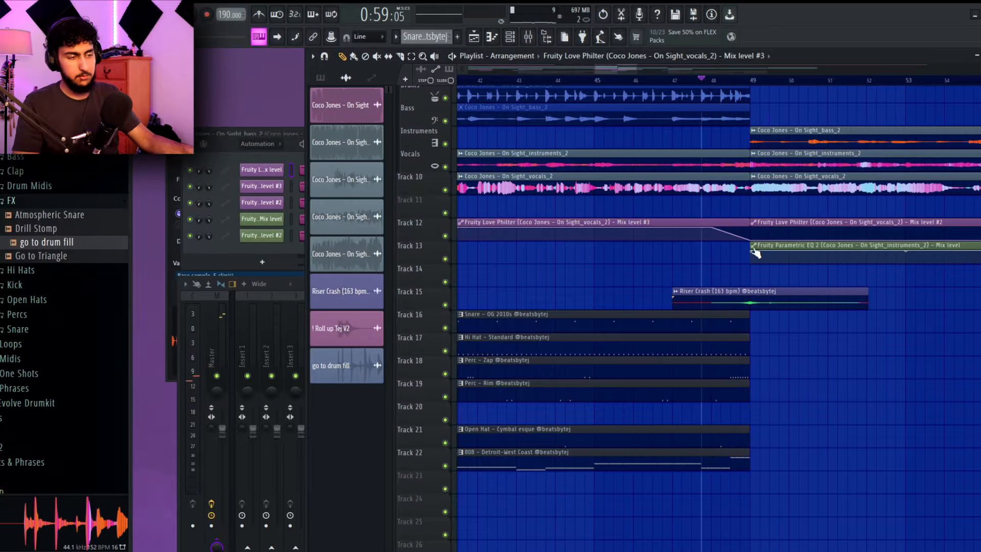
pyautogui.press('space')
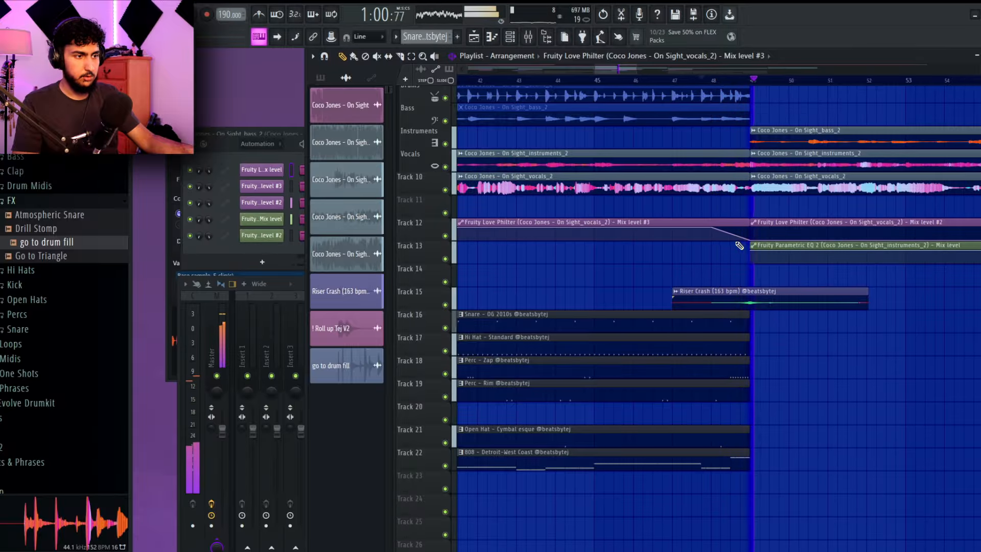
pyautogui.press('space')
pyautogui.click(637, 81)
pyautogui.press('space')
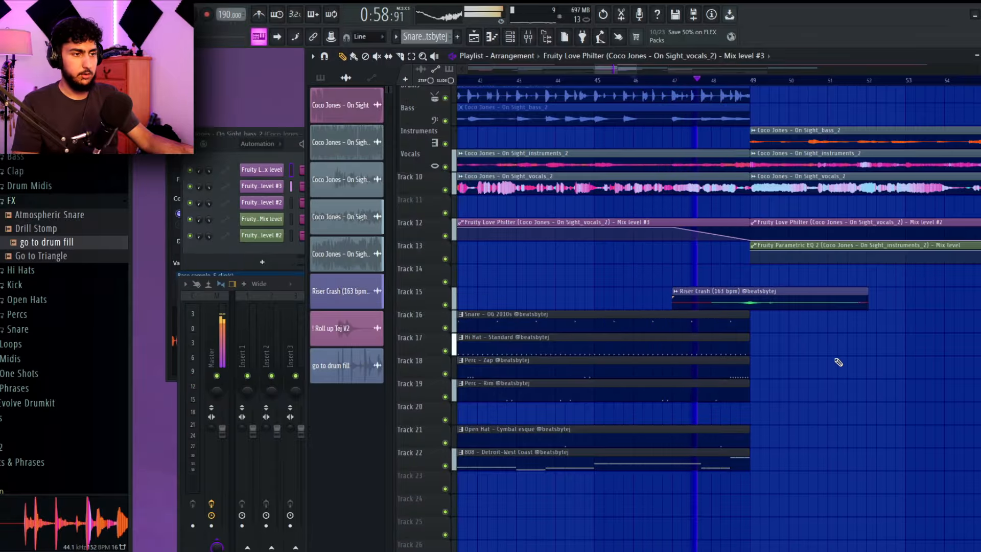
# - Copy the Mix level #3 clip to bar 89 and the bar 49 filter and EQ automation clips to bar 97
pyautogui.scroll(-3, 817, 350)
pyautogui.scroll(-5, 746, 342)
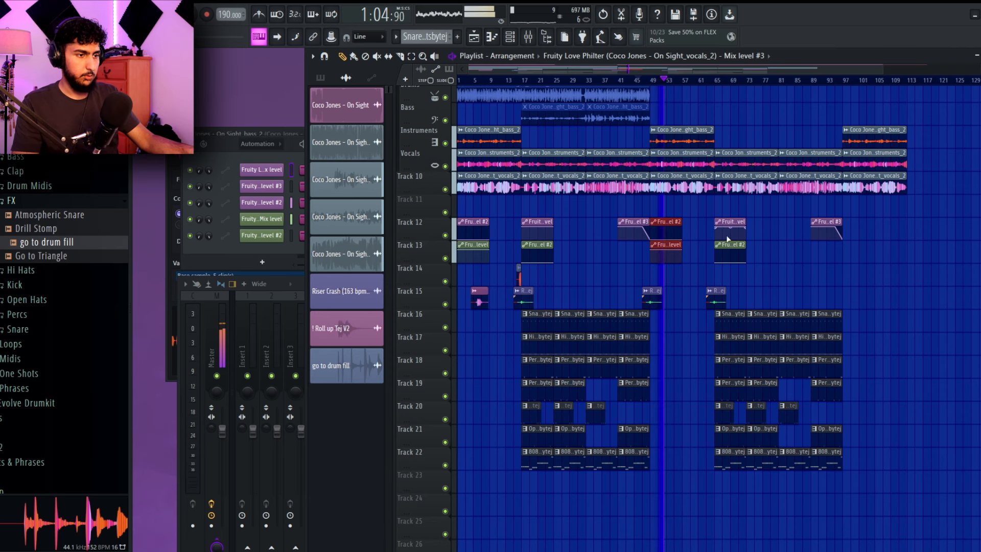
pyautogui.scroll(-2, 800, 105)
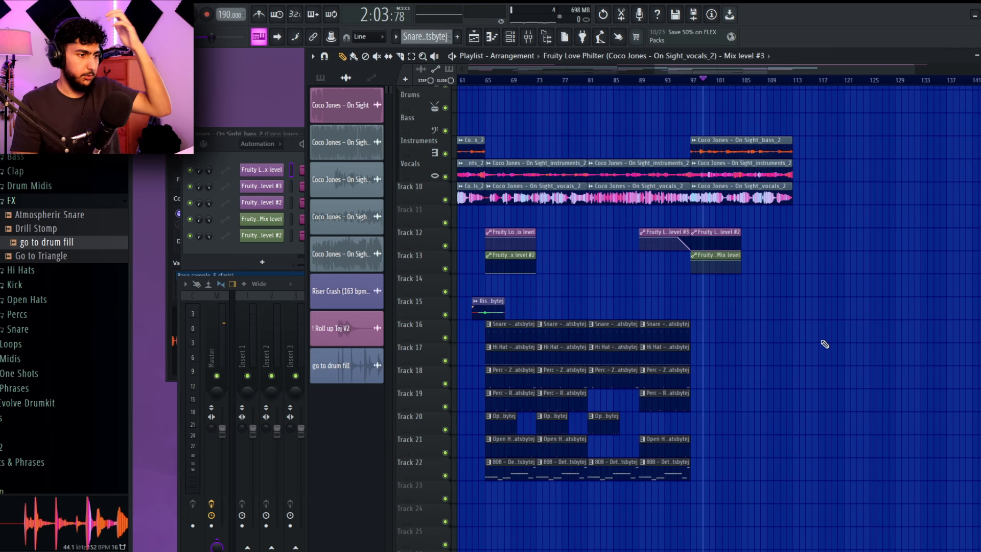
# - Duplicate the bars 65–97 section to bar 113 and add a Riser Crash clip on Track 15 leading into bar 97
pyautogui.moveTo(674, 503); pyautogui.dragTo(495, 135)
pyautogui.hotkey('ctrl', 'b')
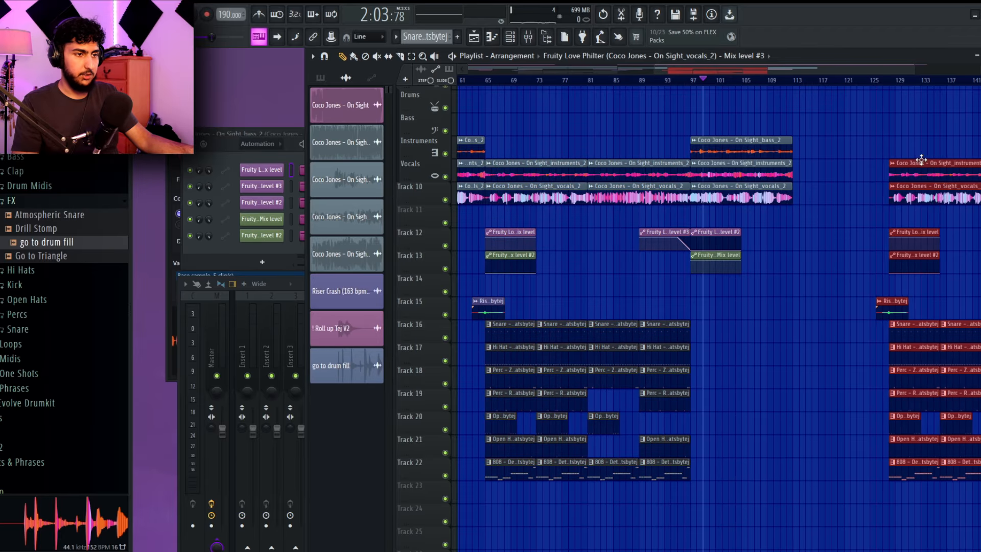
pyautogui.click(864, 280)
pyautogui.click(777, 297)
pyautogui.click(664, 299)
pyautogui.moveTo(675, 299); pyautogui.dragTo(681, 299)
pyautogui.scroll(-1, 727, 327)
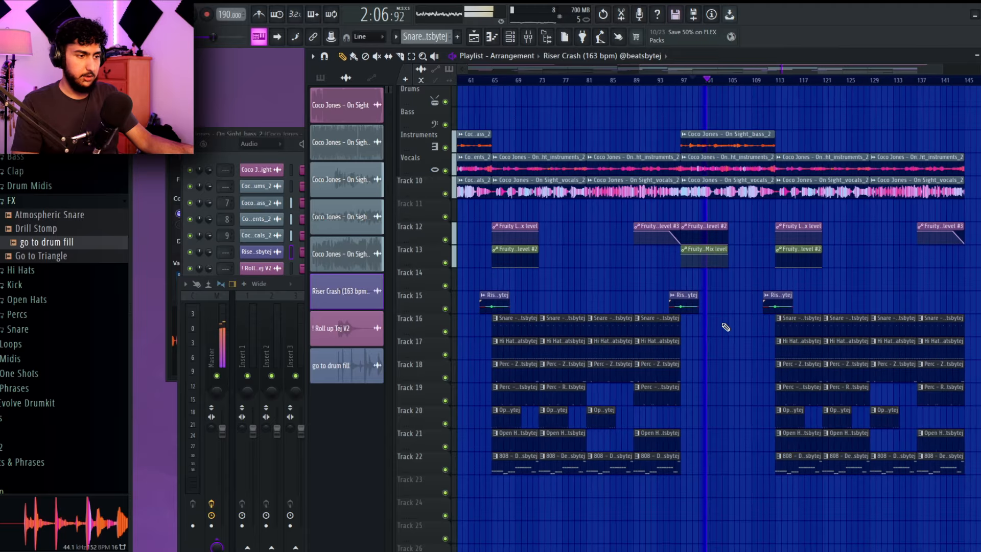
# - Copy an eight-bar set of drum and 808 patterns to bar 105 and shorten the bar 97 bass clip to end there
pyautogui.moveTo(727, 326); pyautogui.dragTo(887, 335)
pyautogui.scroll(-3, 887, 335)
pyautogui.moveTo(800, 381); pyautogui.dragTo(716, 284)
pyautogui.press('space')
pyautogui.scroll(3, 660, 204)
pyautogui.moveTo(675, 131); pyautogui.dragTo(597, 136)
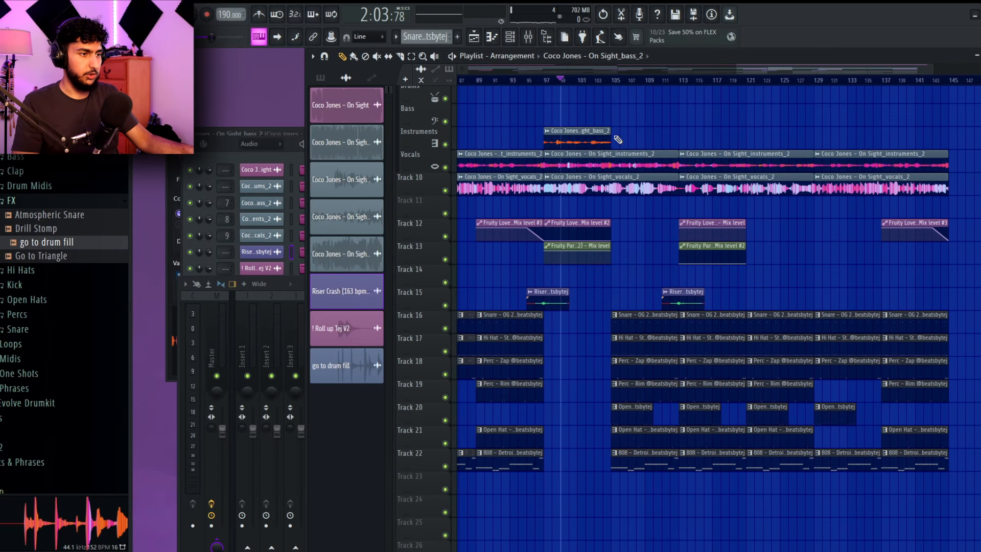
# - Move the second Riser Crash clip on Track 15 to lead into bar 105 and try the vocal filter automation there
pyautogui.scroll(1, 654, 138)
pyautogui.press('space')
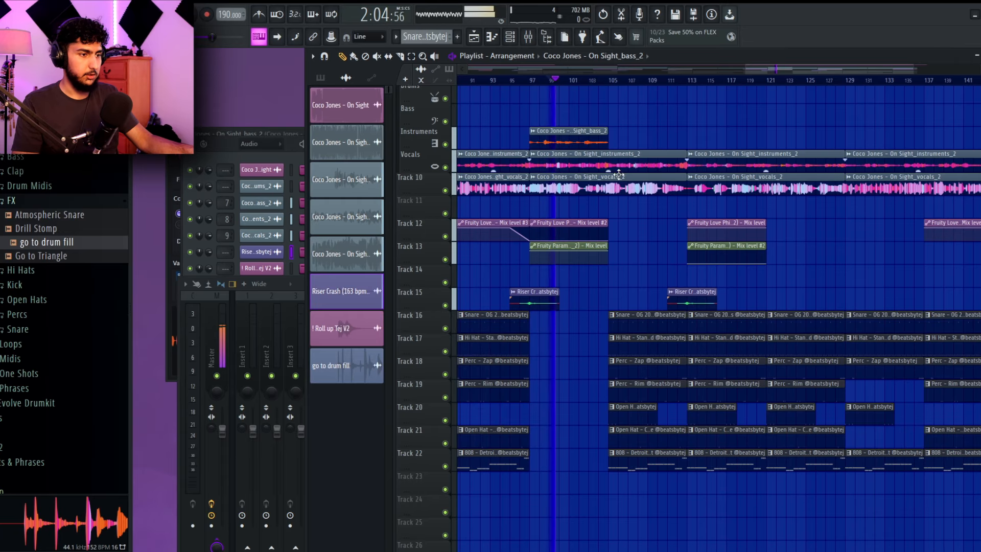
pyautogui.moveTo(692, 302); pyautogui.dragTo(616, 303)
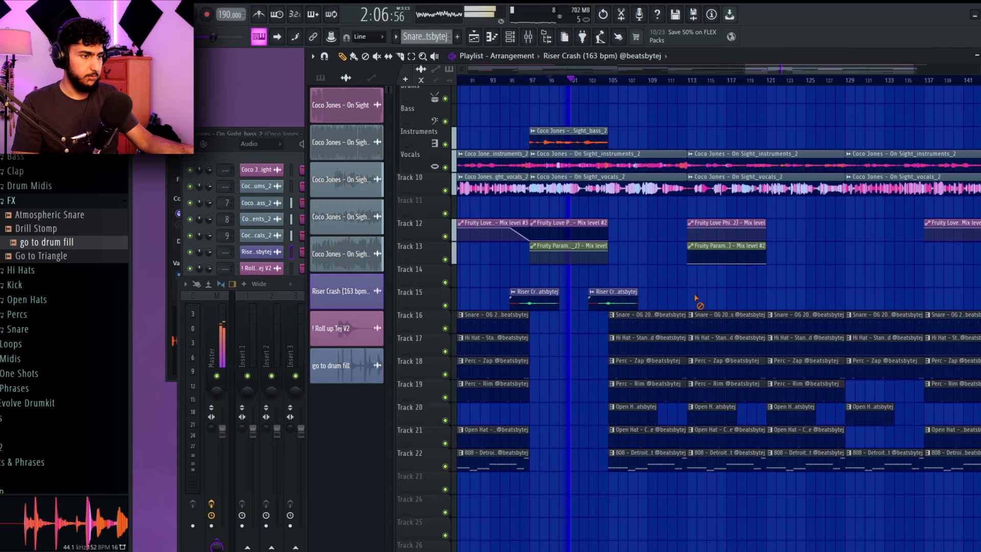
pyautogui.scroll(2, 705, 263)
pyautogui.moveTo(793, 221); pyautogui.dragTo(652, 232)
pyautogui.rightClick(645, 231)
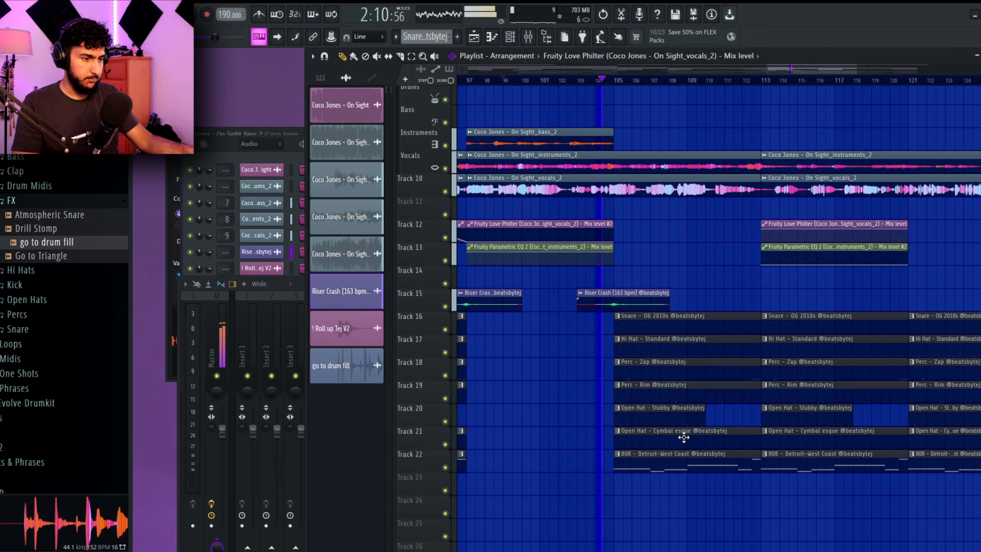
# - Delete the 808 and Riser Crash clips at bar 105 and replay the section from just before that bar
pyautogui.rightClick(685, 460)
pyautogui.rightClick(641, 305)
pyautogui.click(607, 80)
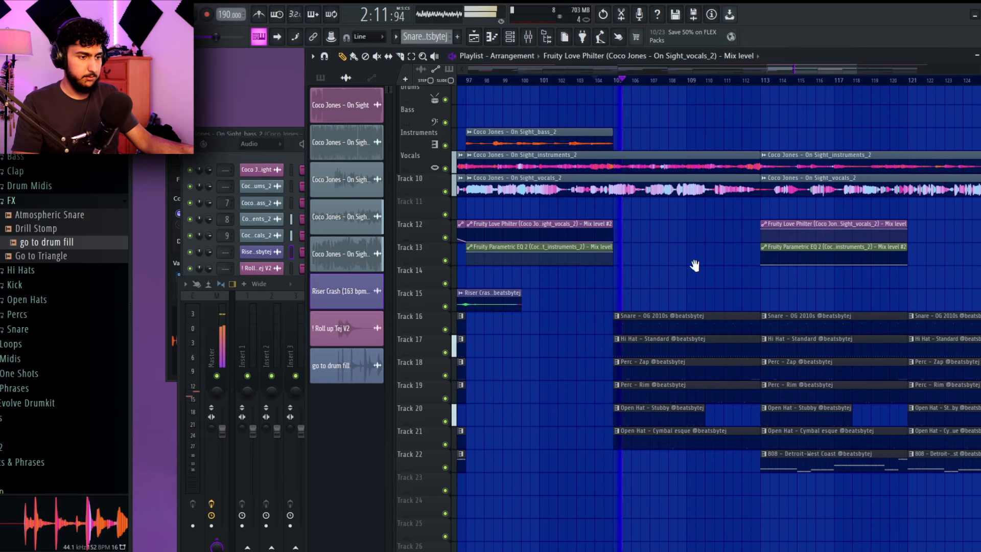
pyautogui.scroll(-4, 695, 266)
pyautogui.moveTo(715, 300); pyautogui.dragTo(736, 254)
pyautogui.scroll(4, 689, 287)
pyautogui.scroll(-2, 676, 243)
pyautogui.scroll(-1, 750, 253)
# - Place a Riser Crash clip on Track 15 leading into bar 113 while the section plays
pyautogui.rightClick(743, 267)
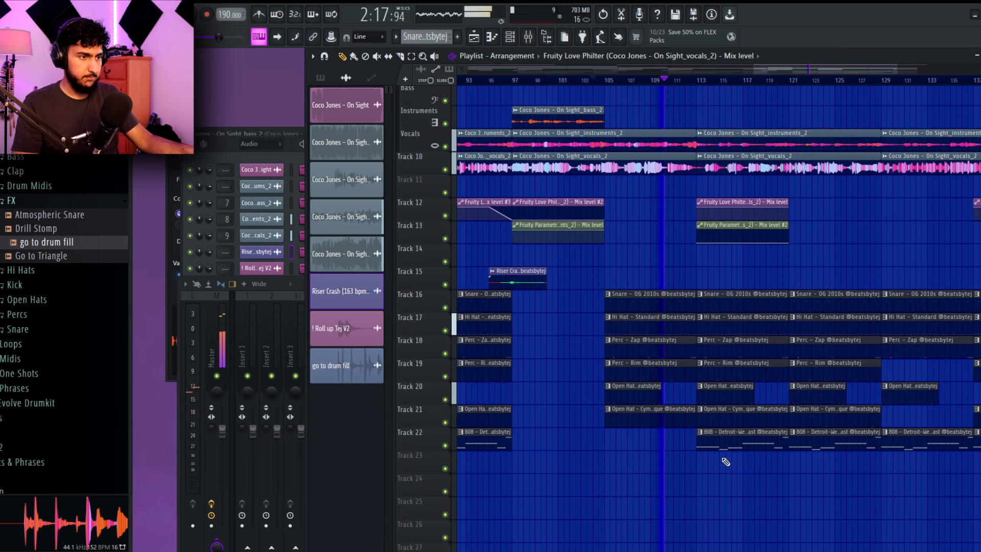
pyautogui.moveTo(672, 459); pyautogui.dragTo(594, 452)
pyautogui.moveTo(691, 272)
pyautogui.mouseDown()
pyautogui.moveTo(687, 278)
pyautogui.moveTo(742, 270)
pyautogui.mouseUp()
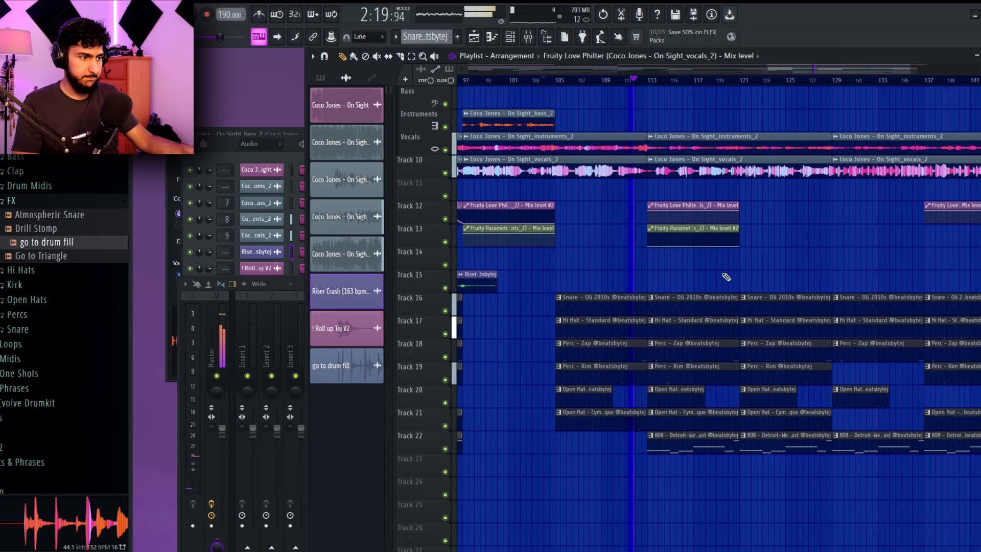
pyautogui.moveTo(667, 281); pyautogui.dragTo(660, 280)
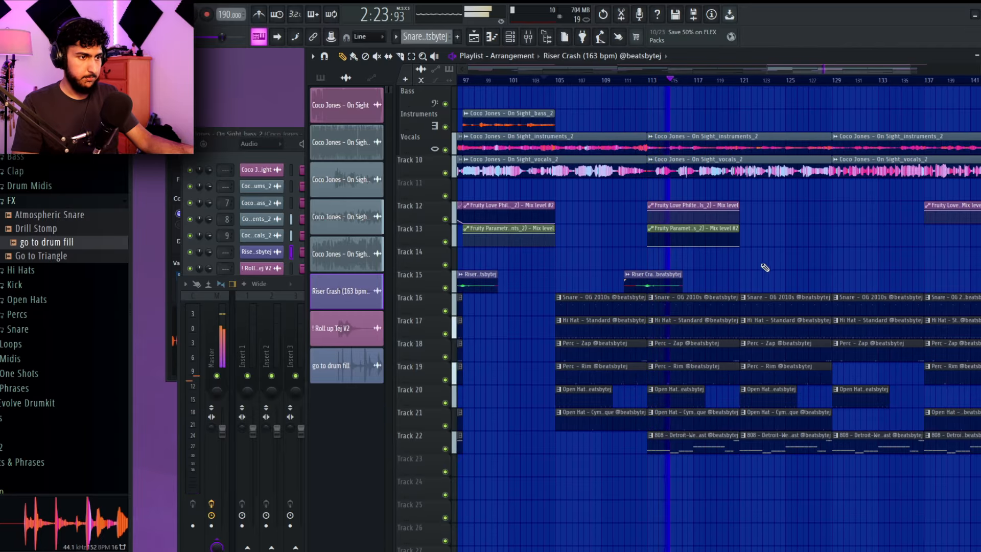
pyautogui.scroll(-3, 763, 266)
pyautogui.moveTo(751, 449); pyautogui.dragTo(795, 427)
pyautogui.scroll(-2, 795, 428)
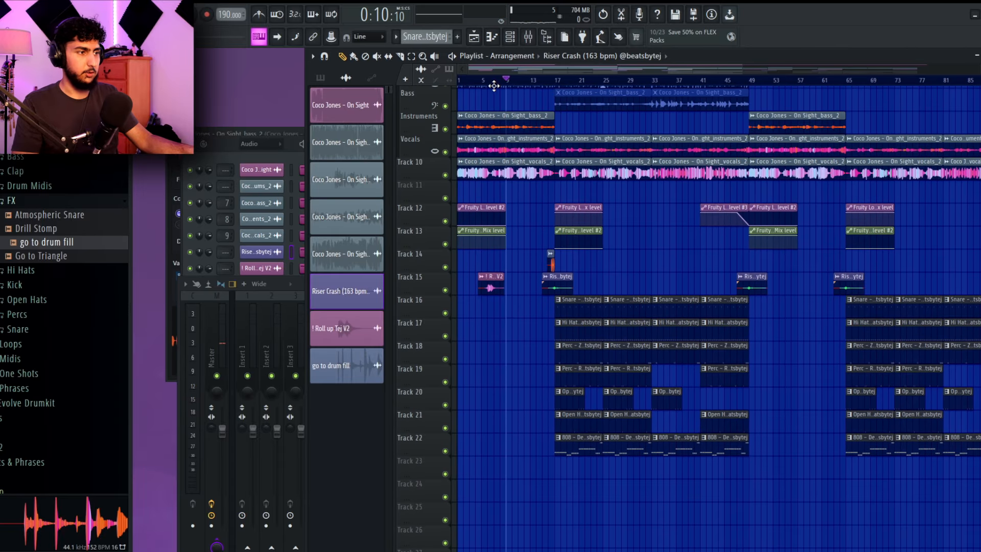
# - Replay the intro and copy the eight-bar drum patterns, without the 808, from bar 17 to bar 9
pyautogui.click(493, 86)
pyautogui.press('space')
pyautogui.click(489, 80)
pyautogui.click(525, 80)
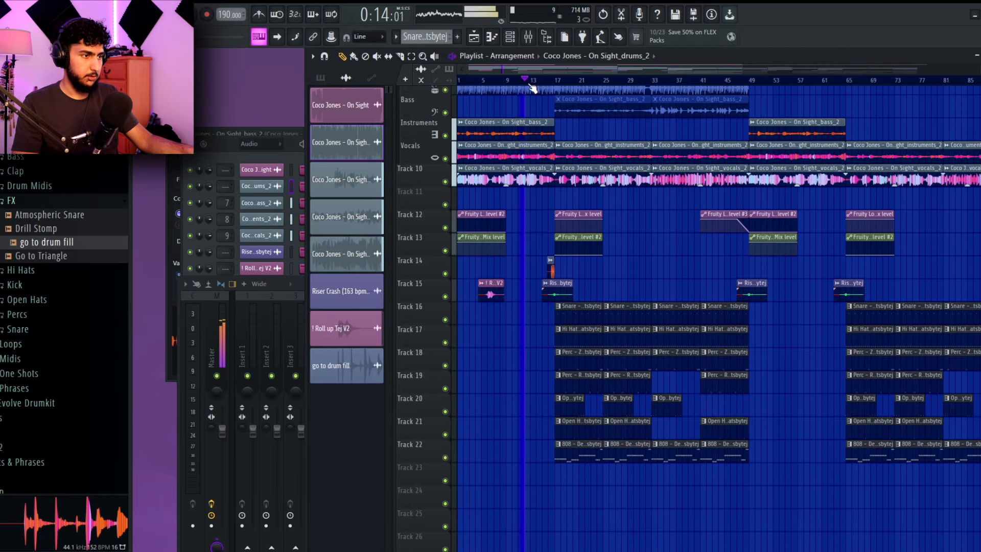
pyautogui.scroll(3, 529, 219)
pyautogui.moveTo(627, 454); pyautogui.dragTo(593, 308)
pyautogui.moveTo(620, 432); pyautogui.dragTo(589, 311)
pyautogui.moveTo(607, 313); pyautogui.dragTo(523, 313)
pyautogui.rightClick(506, 249)
# - Shorten the intro bass clip to end at bar 9 and replay from there
pyautogui.moveTo(575, 129); pyautogui.dragTo(485, 128)
pyautogui.click(480, 80)
pyautogui.scroll(3, 532, 225)
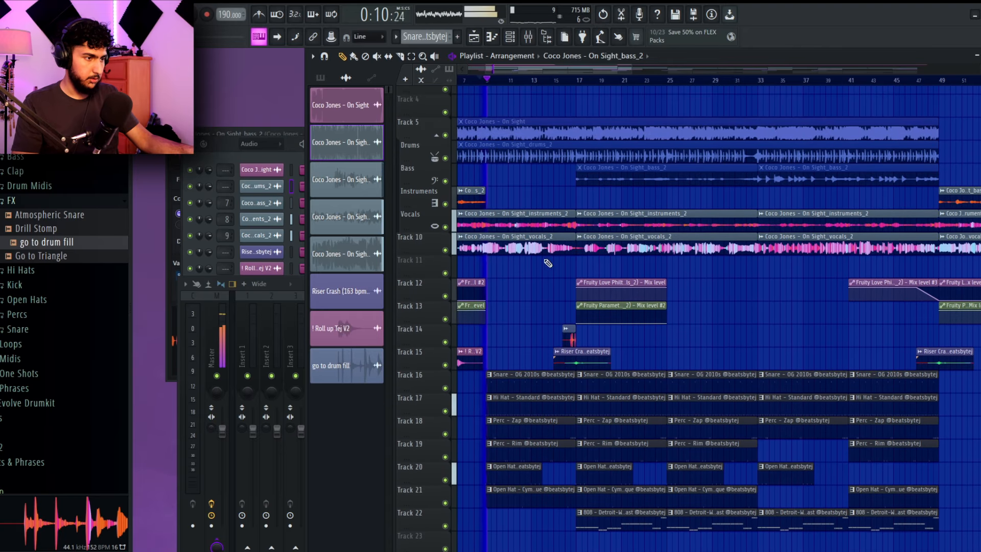
pyautogui.scroll(-3, 561, 271)
pyautogui.keyDown('ctrl'); pyautogui.scroll(2, 591, 284); pyautogui.keyUp('ctrl')
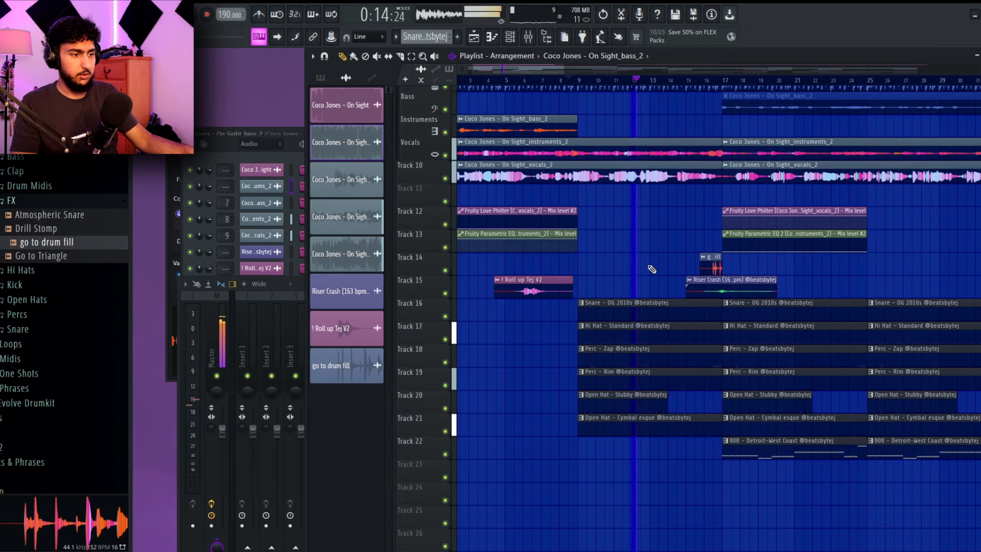
# - Trim the hi-hat, both perc and Cymbal esque open hat clips to end half a bar before bar 17, replaying the transition
pyautogui.keyDown('ctrl'); pyautogui.scroll(3, 714, 381); pyautogui.keyUp('ctrl')
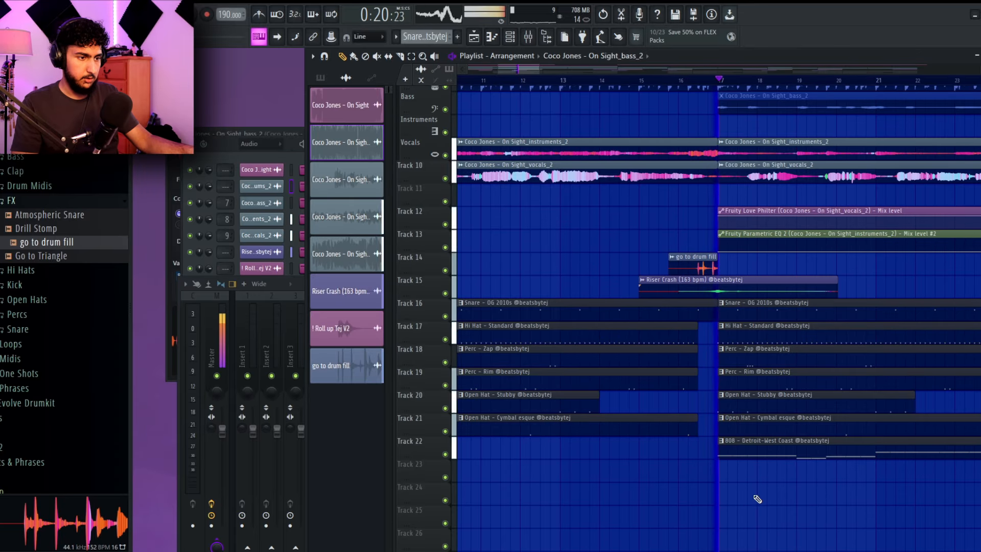
pyautogui.scroll(-1, 735, 465)
pyautogui.keyDown('ctrl'); pyautogui.scroll(-5, 756, 460); pyautogui.keyUp('ctrl')
pyautogui.moveTo(782, 454); pyautogui.dragTo(747, 470)
pyautogui.keyDown('ctrl'); pyautogui.scroll(-5, 747, 471); pyautogui.keyUp('ctrl')
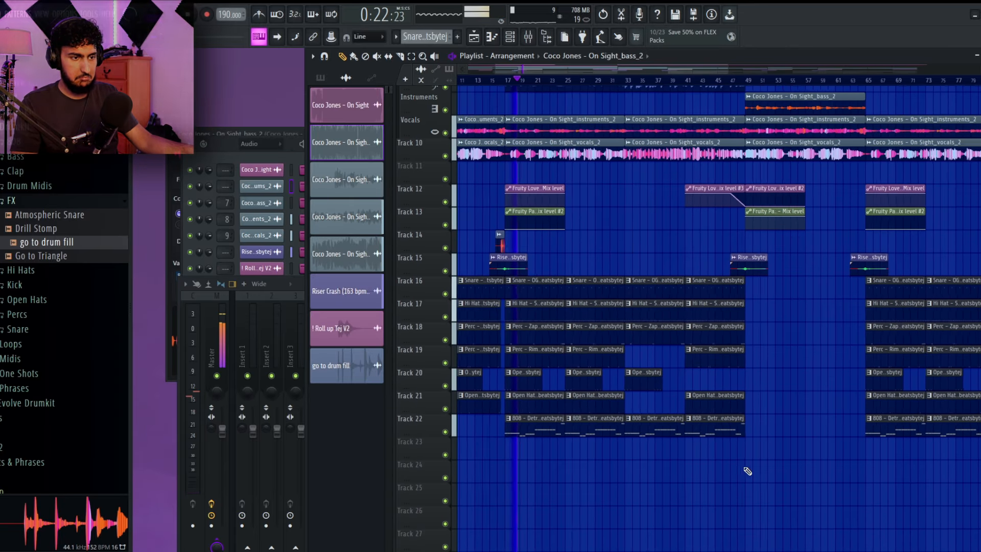
pyautogui.moveTo(858, 459); pyautogui.dragTo(807, 471)
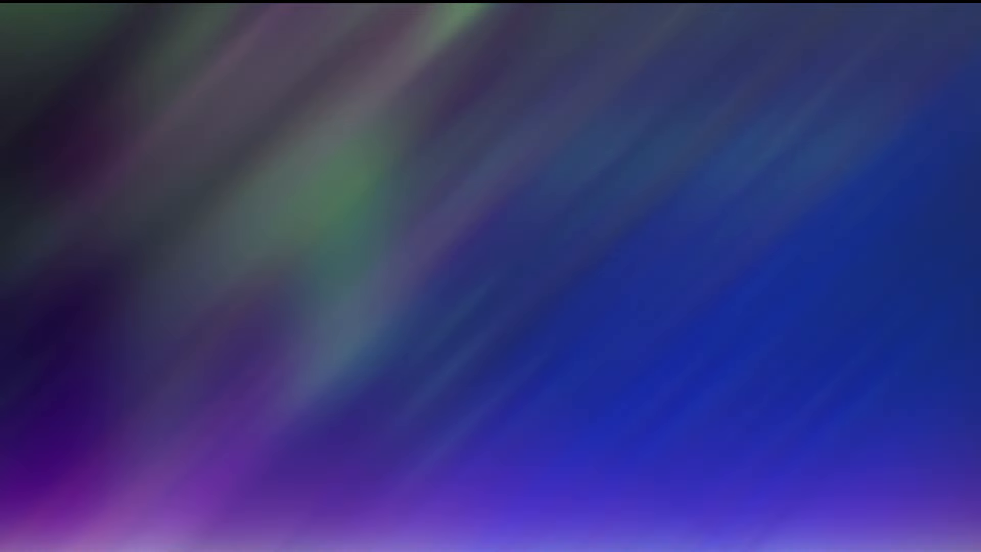